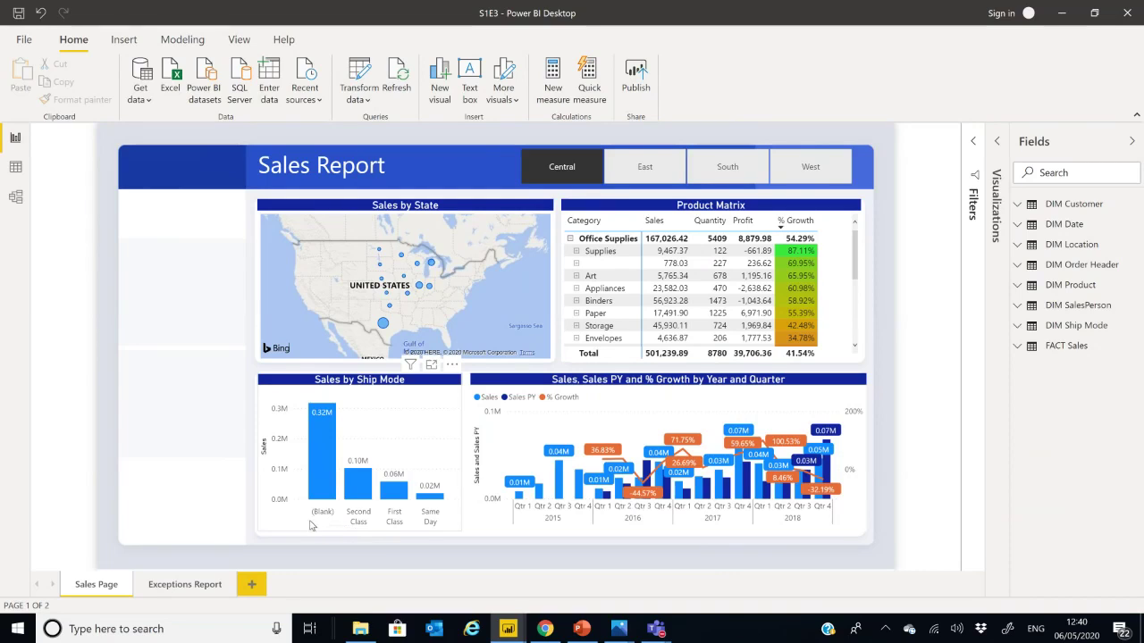
Apply an advanced filter to the Product Matrix so it shows only items whose Sub-Category is not blank.
{"action": "mouse_move", "coordinate": [312, 484]}
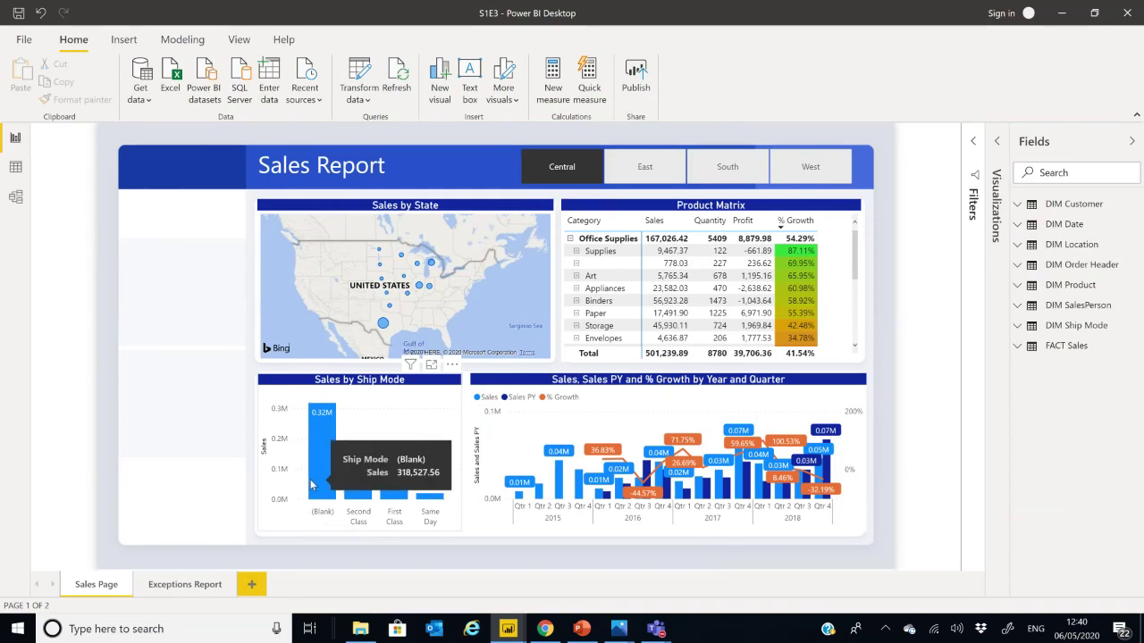
{"action": "left_click", "coordinate": [807, 196]}
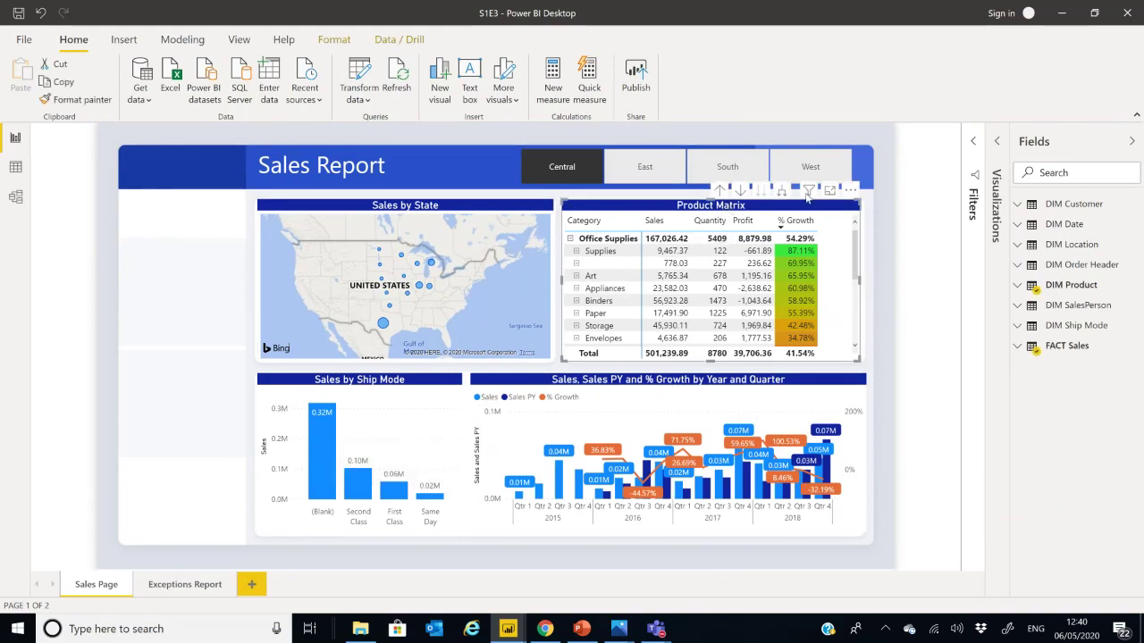
{"action": "left_click", "coordinate": [973, 143]}
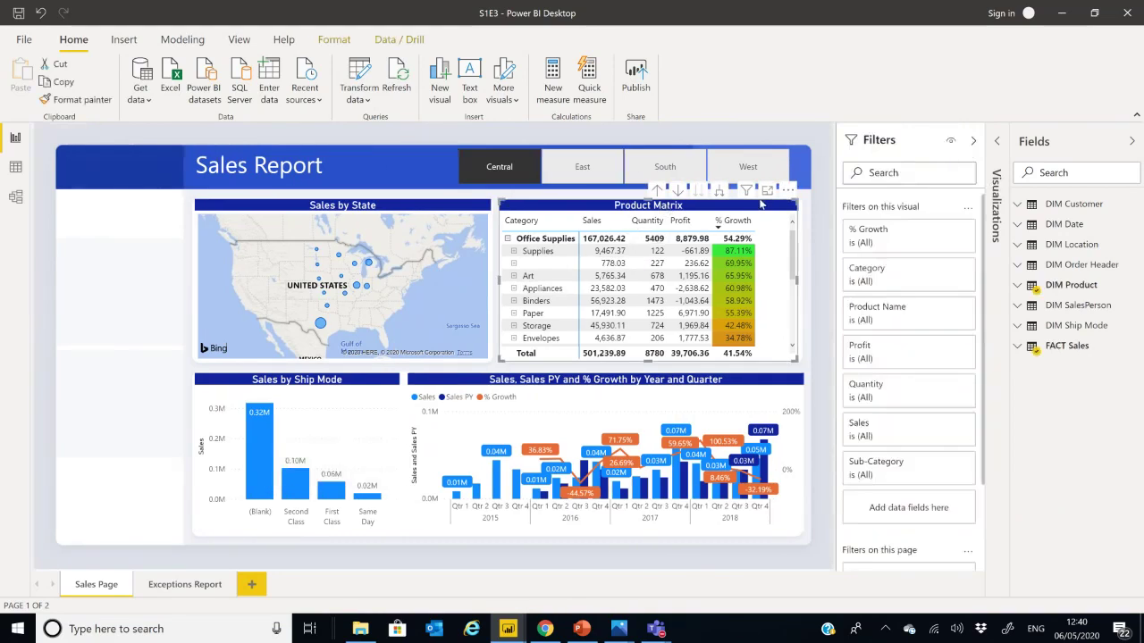
{"action": "left_click", "coordinate": [948, 465]}
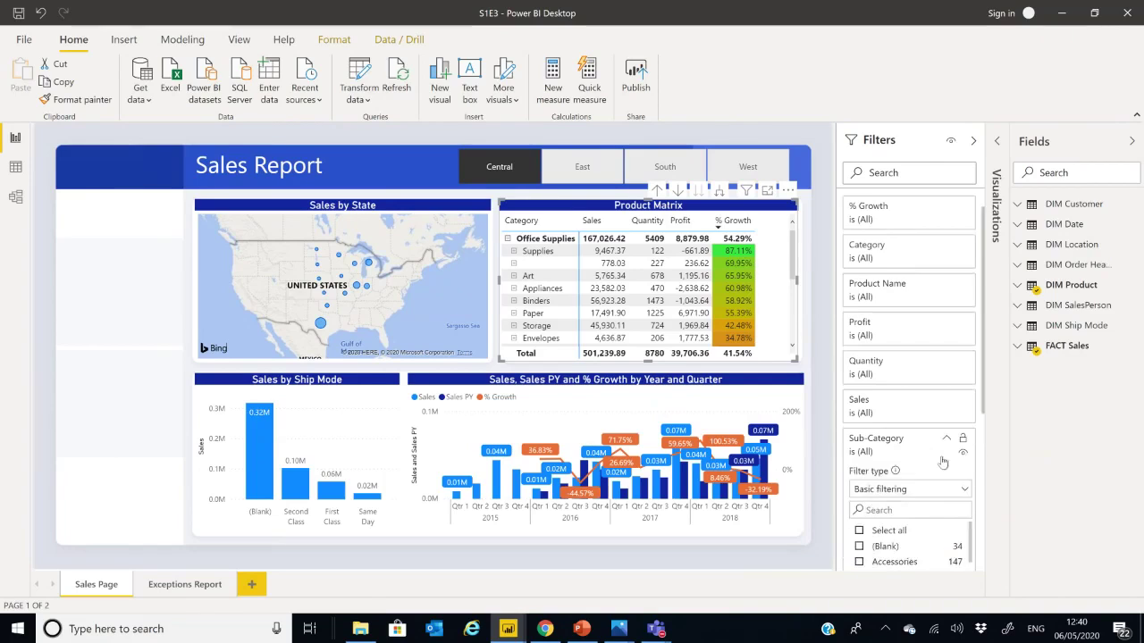
{"action": "left_click", "coordinate": [922, 438]}
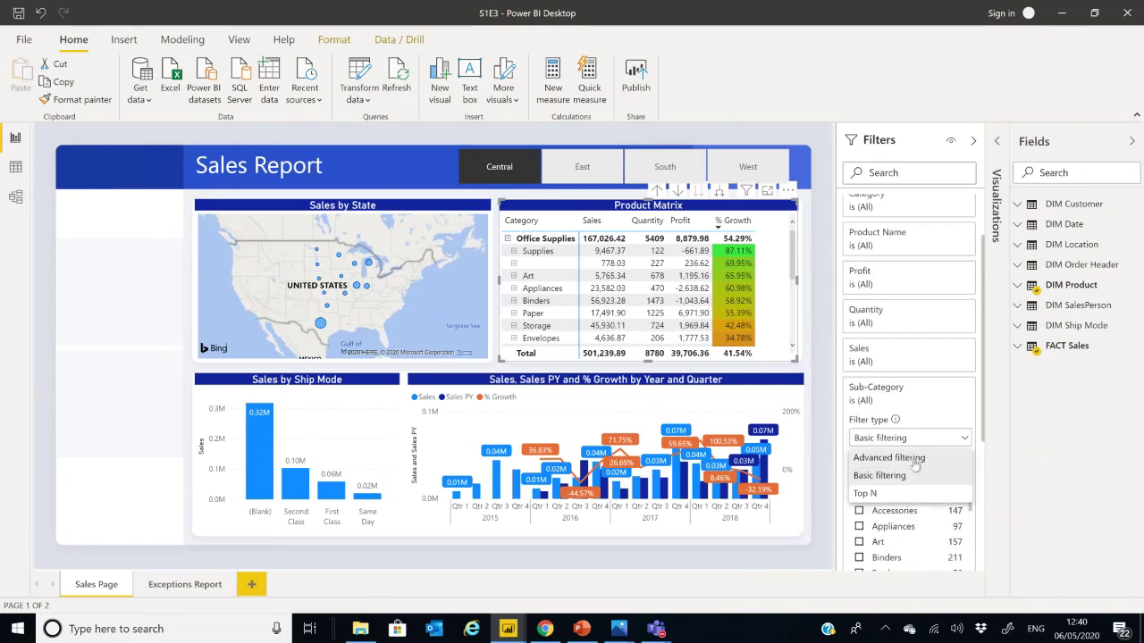
{"action": "left_click", "coordinate": [913, 457]}
{"action": "scroll", "coordinate": [916, 424], "scroll_direction": "down", "scroll_amount": 2}
{"action": "left_click", "coordinate": [914, 409]}
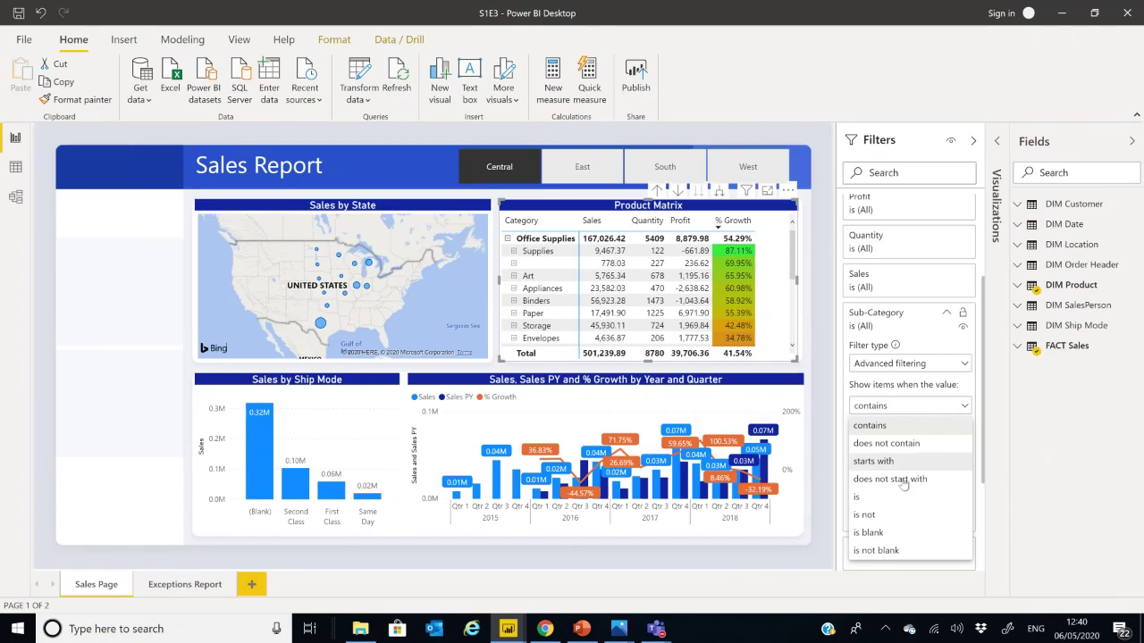
{"action": "left_click", "coordinate": [897, 550]}
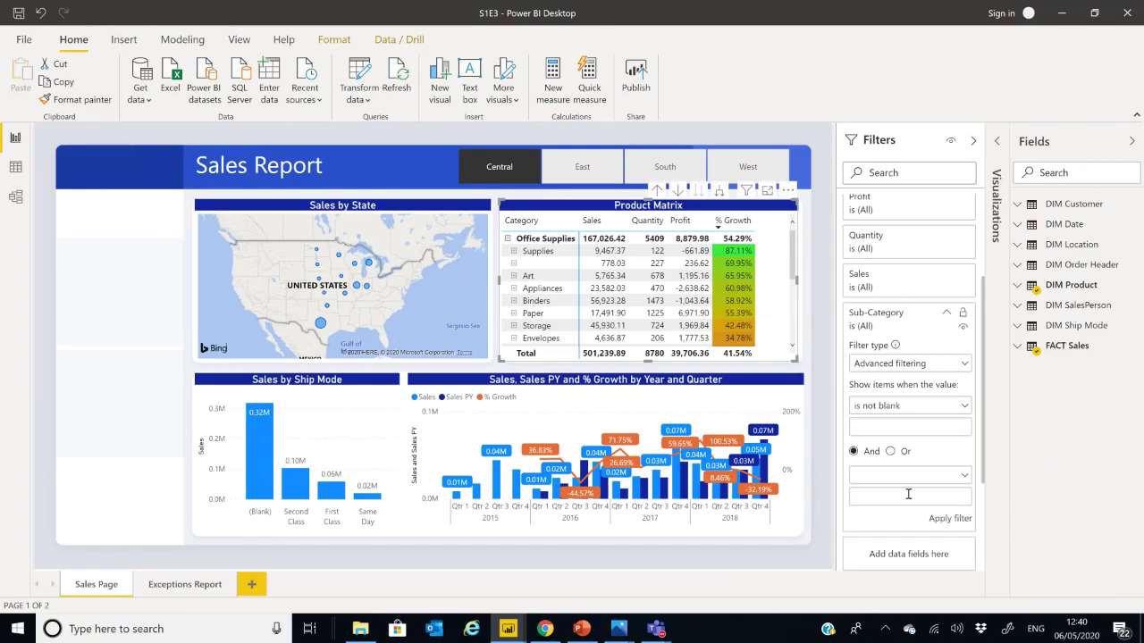
{"action": "left_click", "coordinate": [954, 519]}
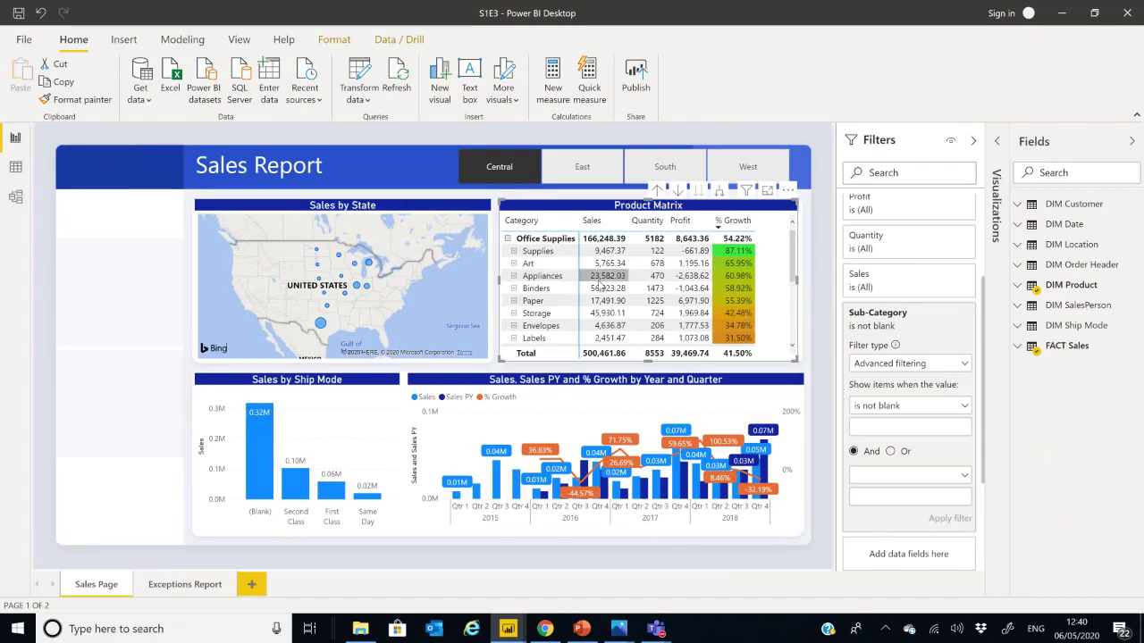
Apply an advanced filter to the Sales by Ship Mode chart so it shows only items whose Ship Mode is not blank.
{"action": "left_click", "coordinate": [342, 391]}
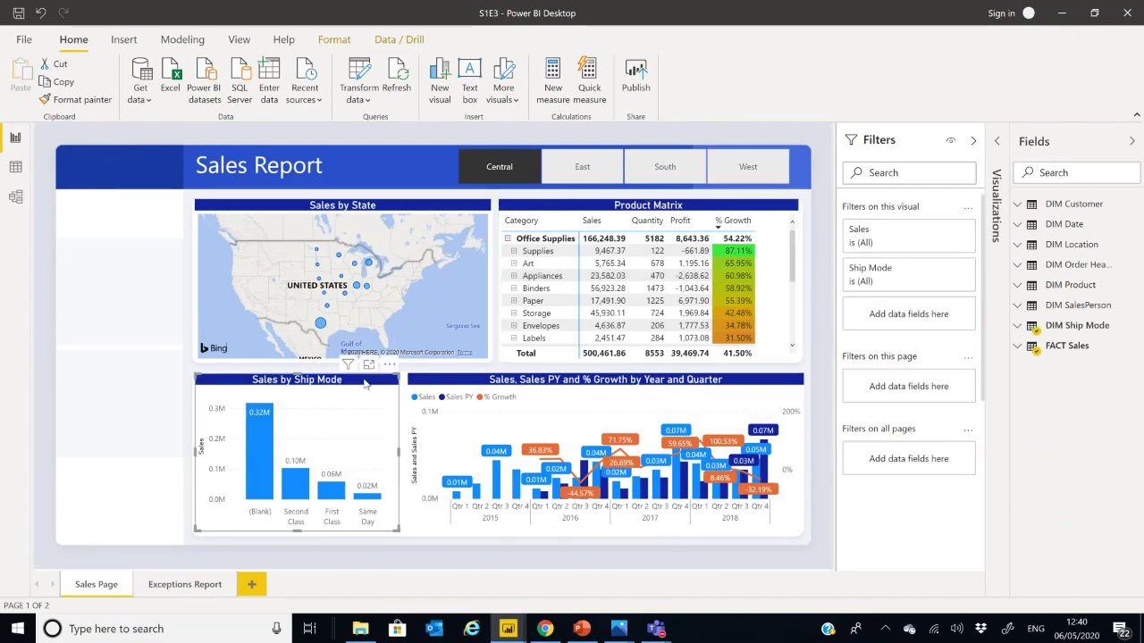
{"action": "left_click", "coordinate": [946, 268]}
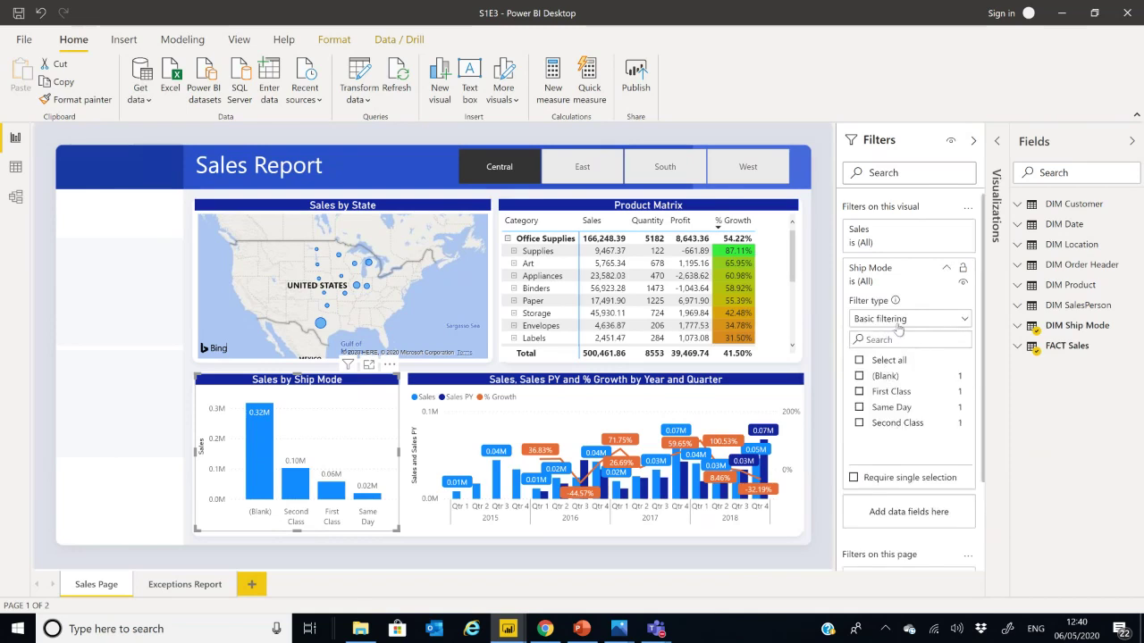
{"action": "left_click", "coordinate": [895, 323]}
{"action": "left_click", "coordinate": [899, 339]}
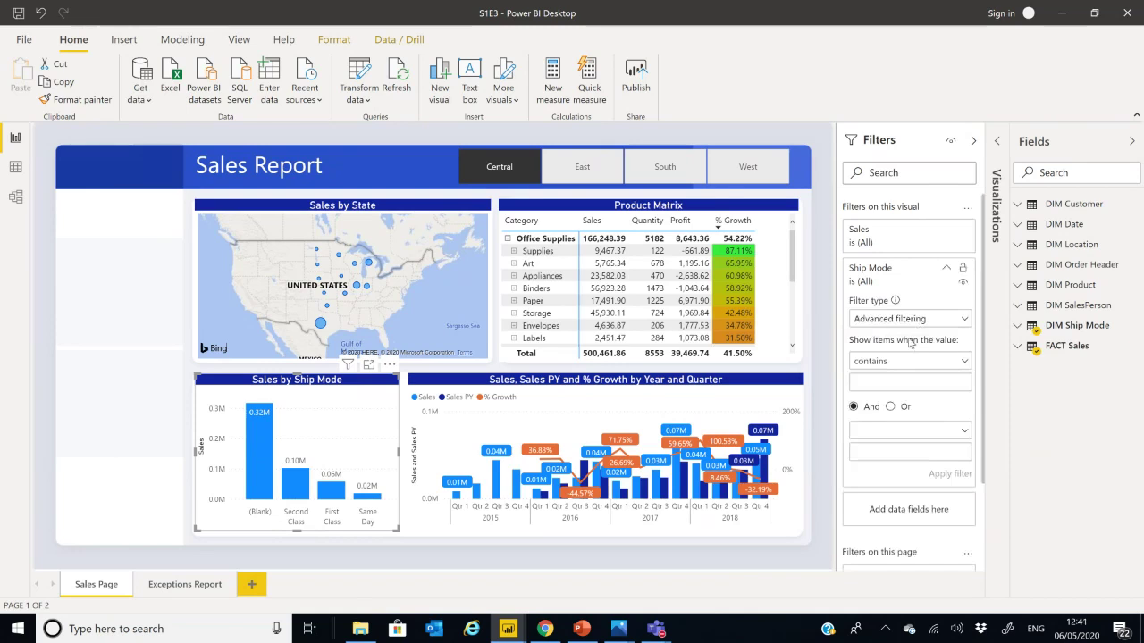
{"action": "left_click", "coordinate": [911, 362]}
{"action": "left_click", "coordinate": [881, 506]}
{"action": "left_click", "coordinate": [947, 473]}
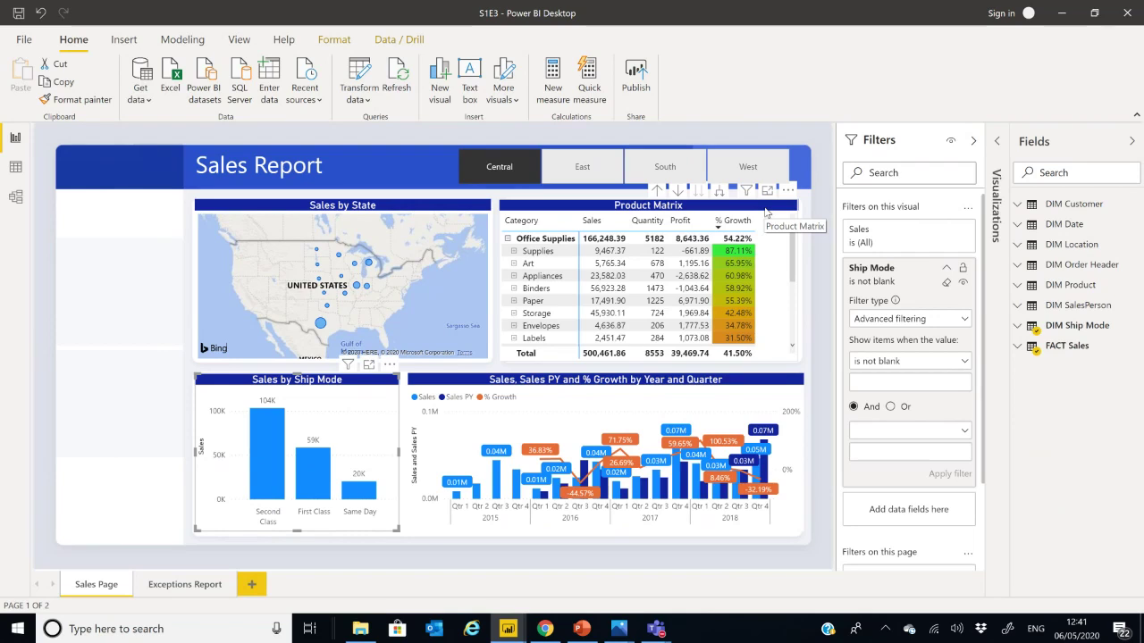
Clear the Ship Mode filter from the Sales by Ship Mode chart and the Sub-Category filter from the Product Matrix.
{"action": "left_click", "coordinate": [946, 282]}
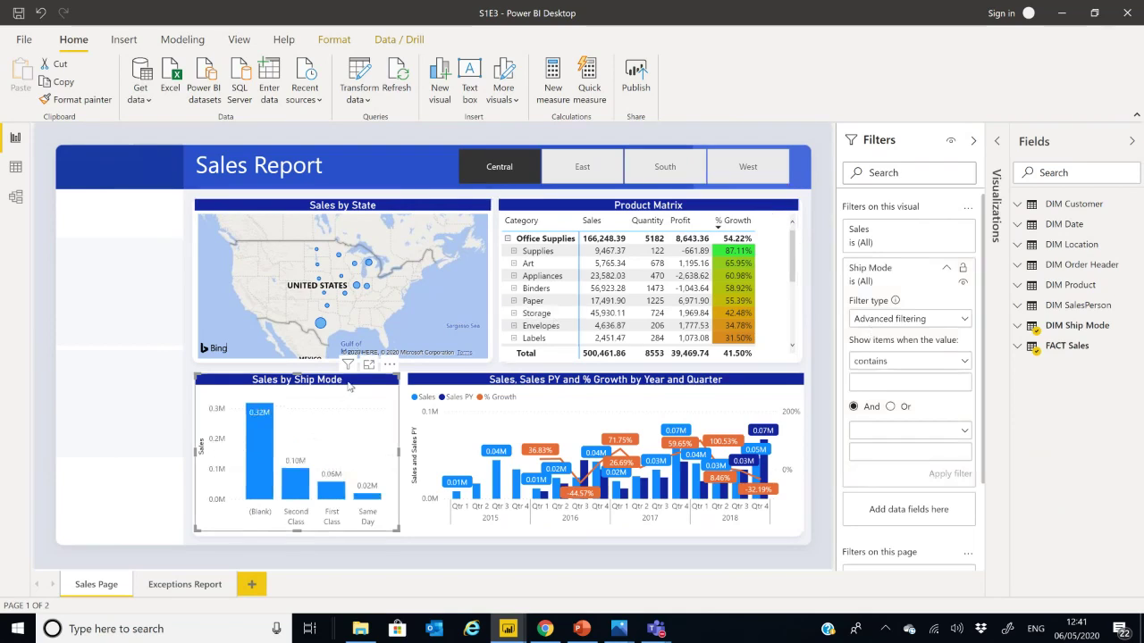
{"action": "left_click", "coordinate": [758, 213]}
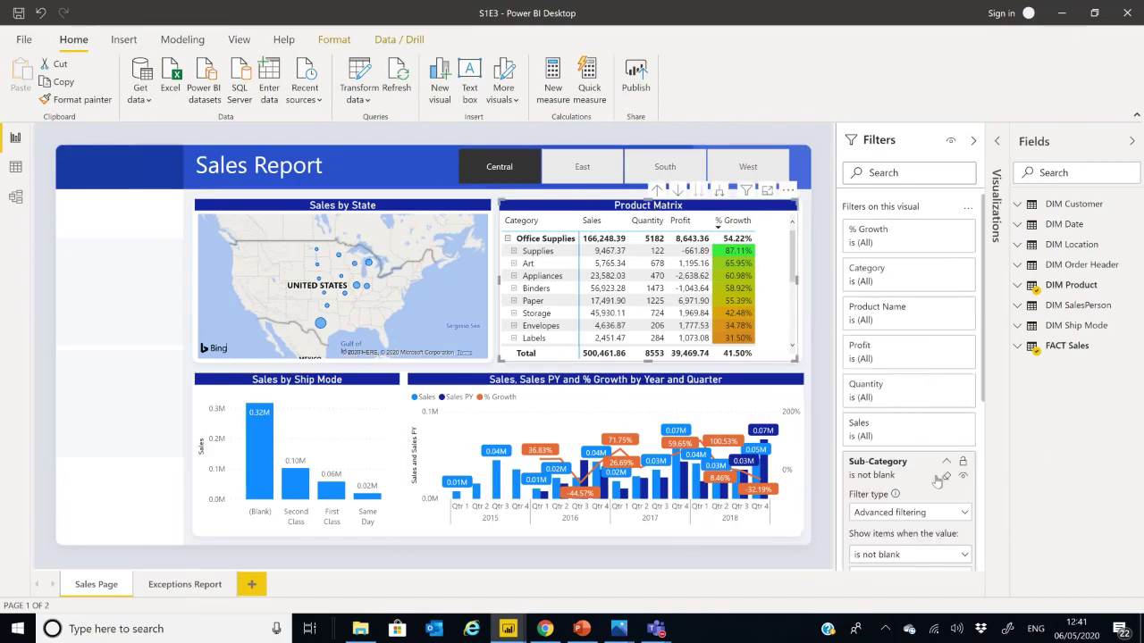
{"action": "scroll", "coordinate": [937, 480], "scroll_direction": "down", "scroll_amount": 2}
{"action": "left_click", "coordinate": [947, 404]}
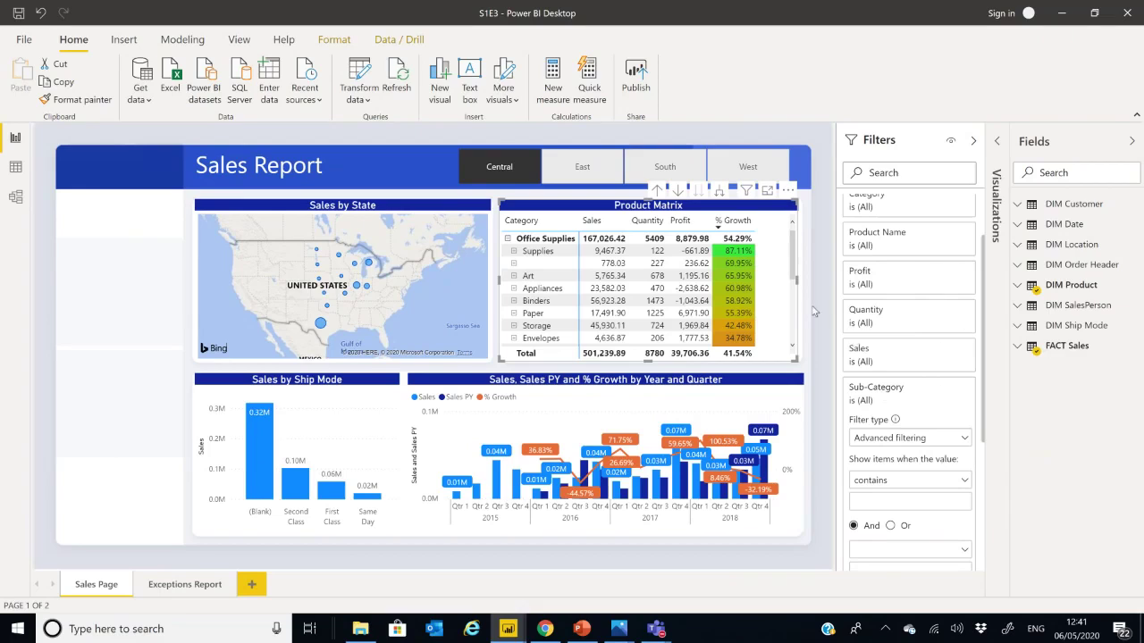
{"action": "left_click", "coordinate": [809, 306]}
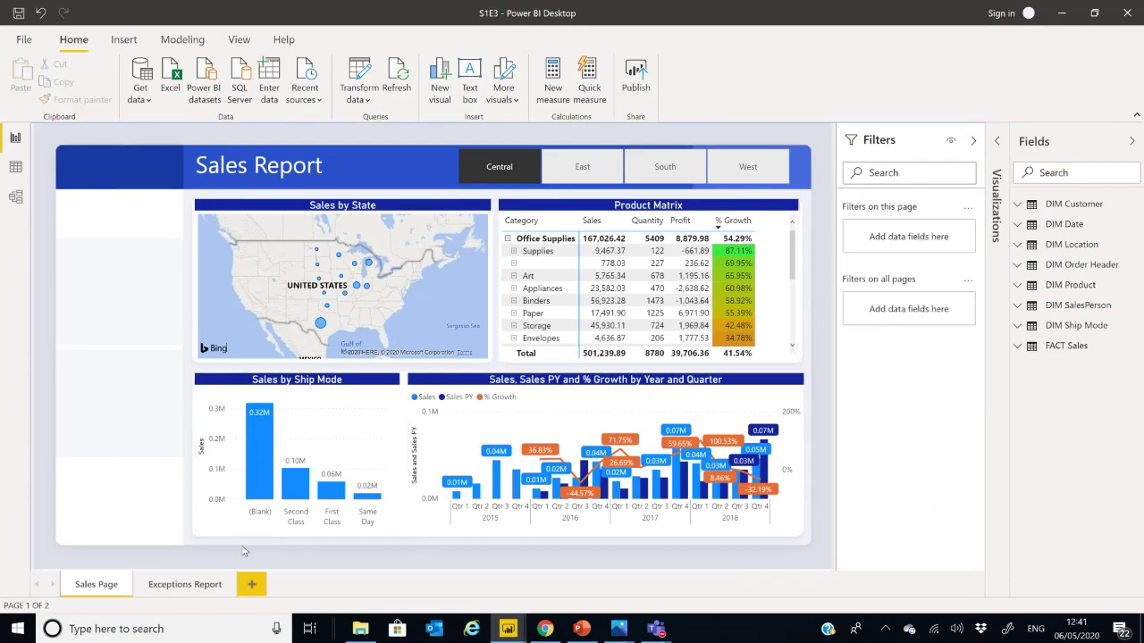
Open the Exceptions Report page, switch the Ship Mode (Blank) selection off and on again, and examine the order lines without a ship mode.
{"action": "left_click", "coordinate": [183, 585]}
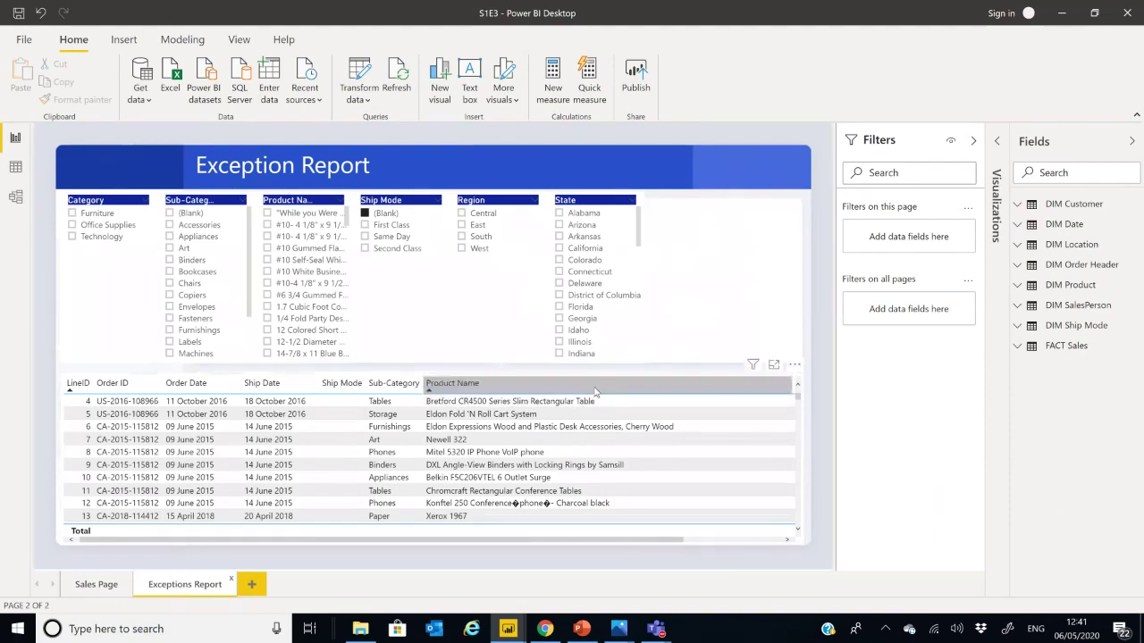
{"action": "left_click", "coordinate": [600, 378]}
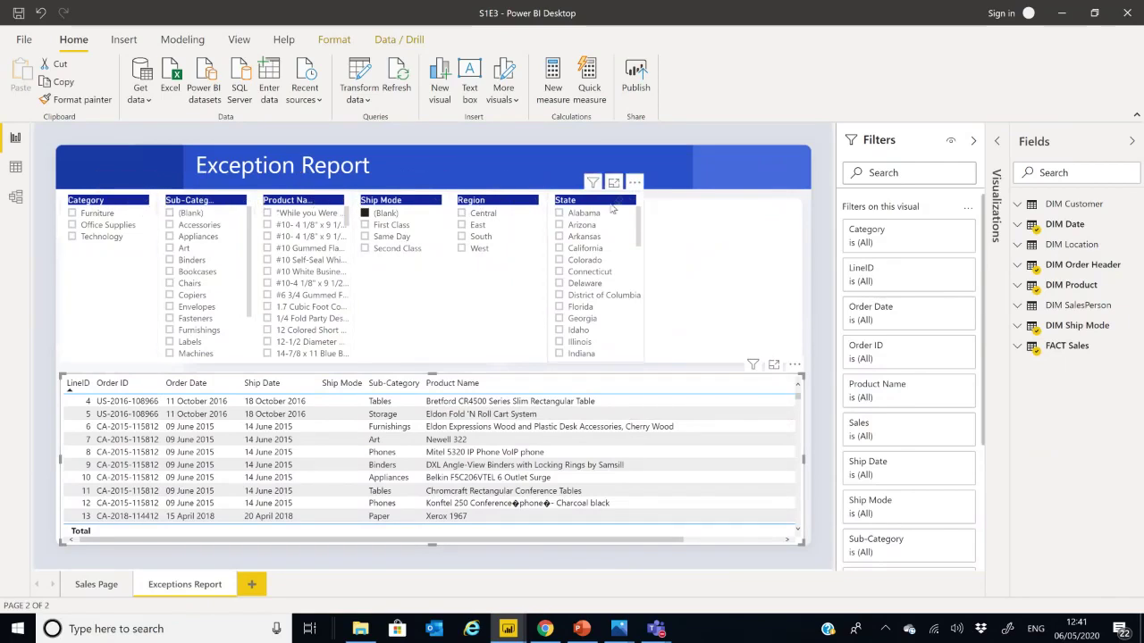
{"action": "left_click", "coordinate": [365, 214]}
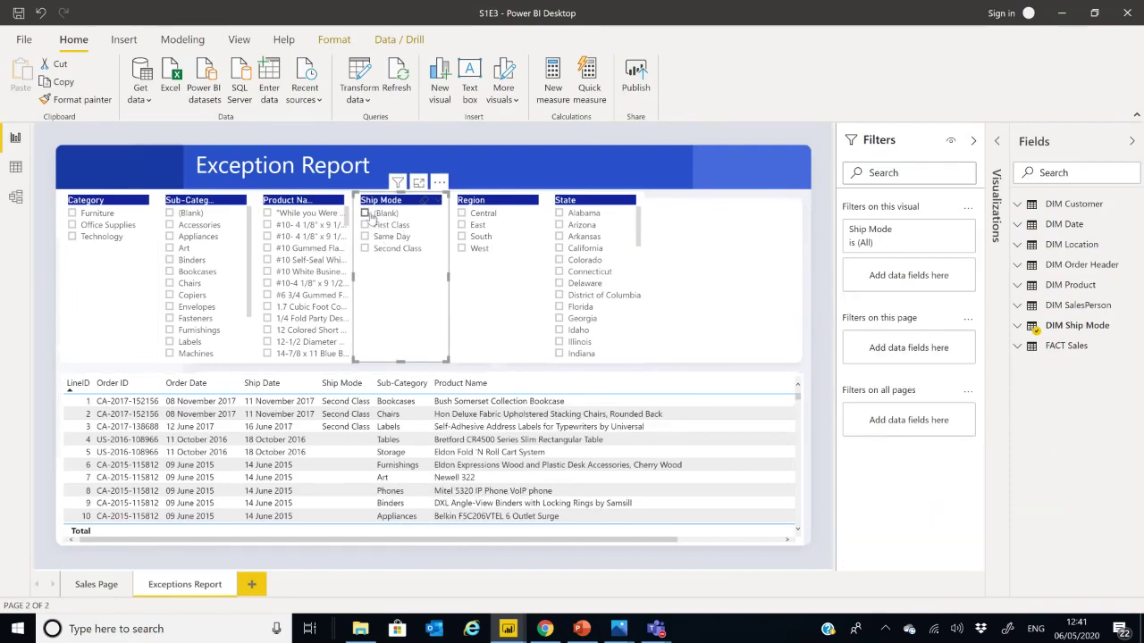
{"action": "left_click", "coordinate": [365, 214]}
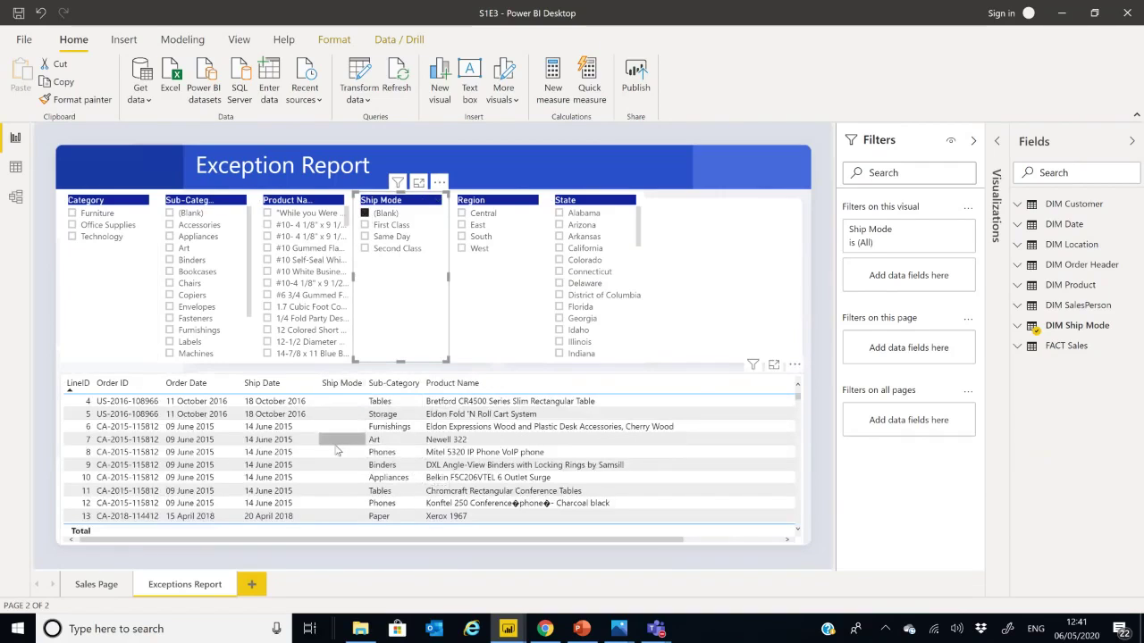
{"action": "scroll", "coordinate": [340, 413], "scroll_direction": "down", "scroll_amount": 5}
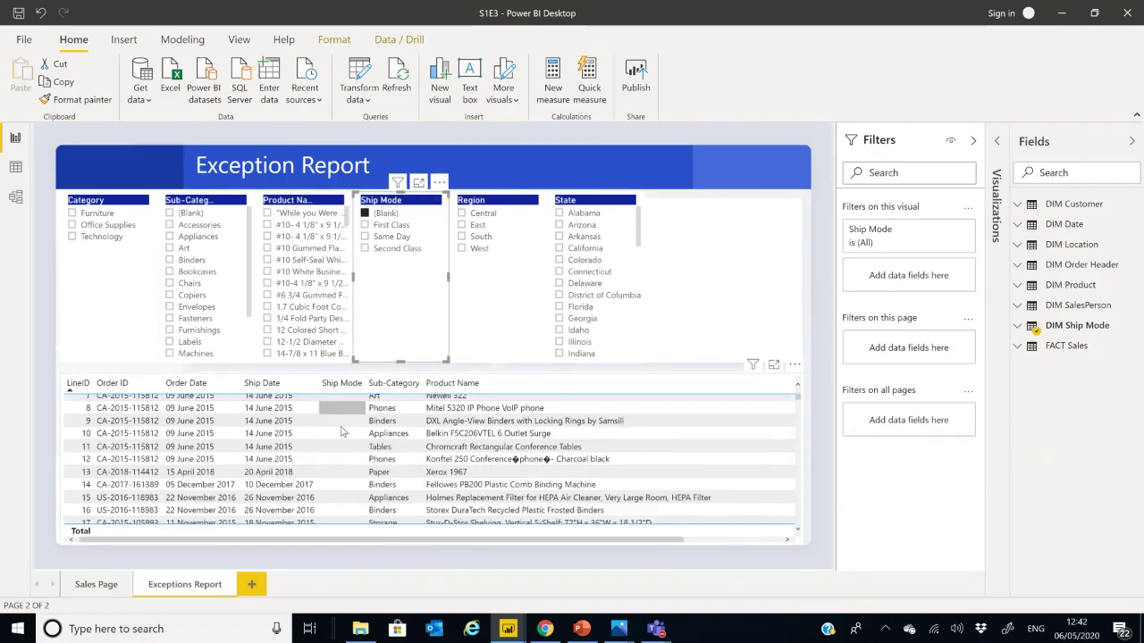
{"action": "scroll", "coordinate": [351, 435], "scroll_direction": "down", "scroll_amount": 3}
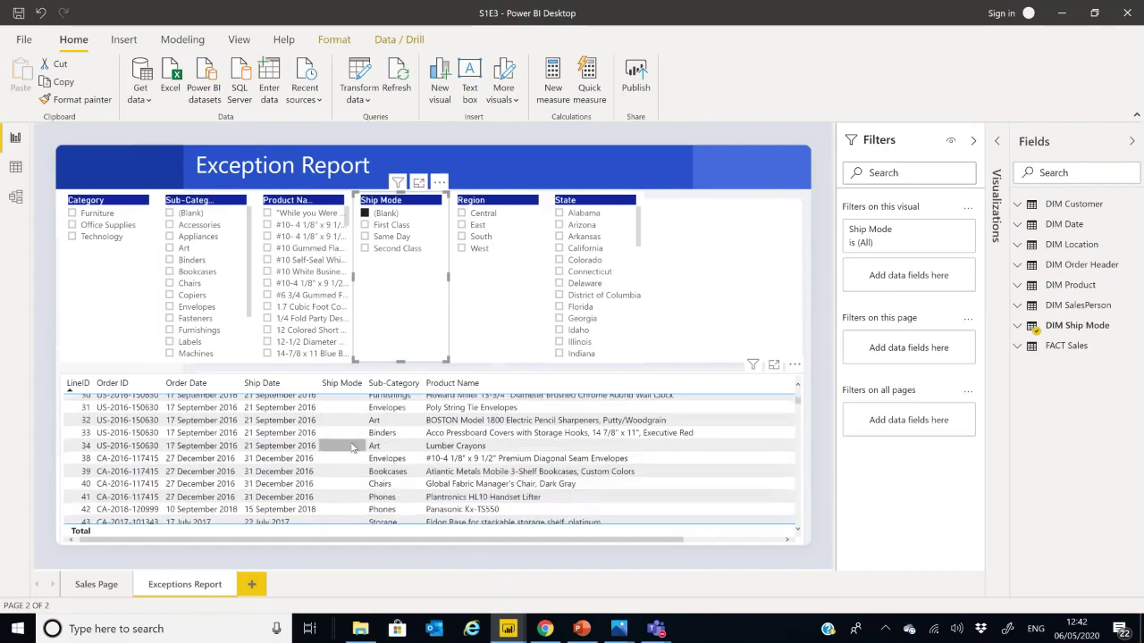
{"action": "scroll", "coordinate": [359, 444], "scroll_direction": "down", "scroll_amount": 2}
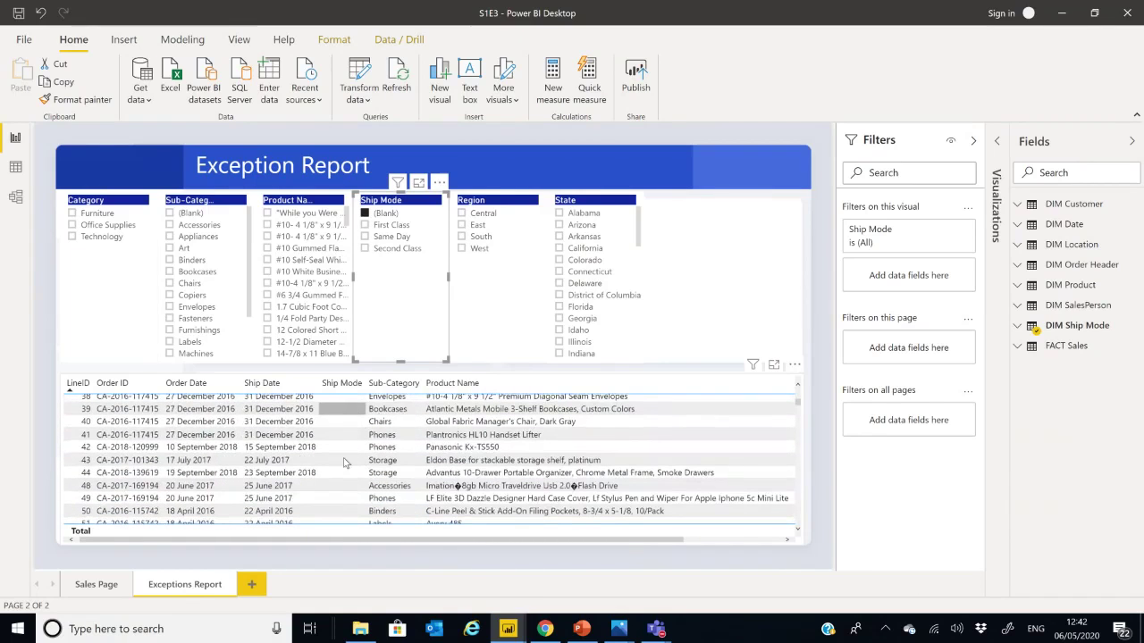
{"action": "scroll", "coordinate": [344, 457], "scroll_direction": "up", "scroll_amount": 9}
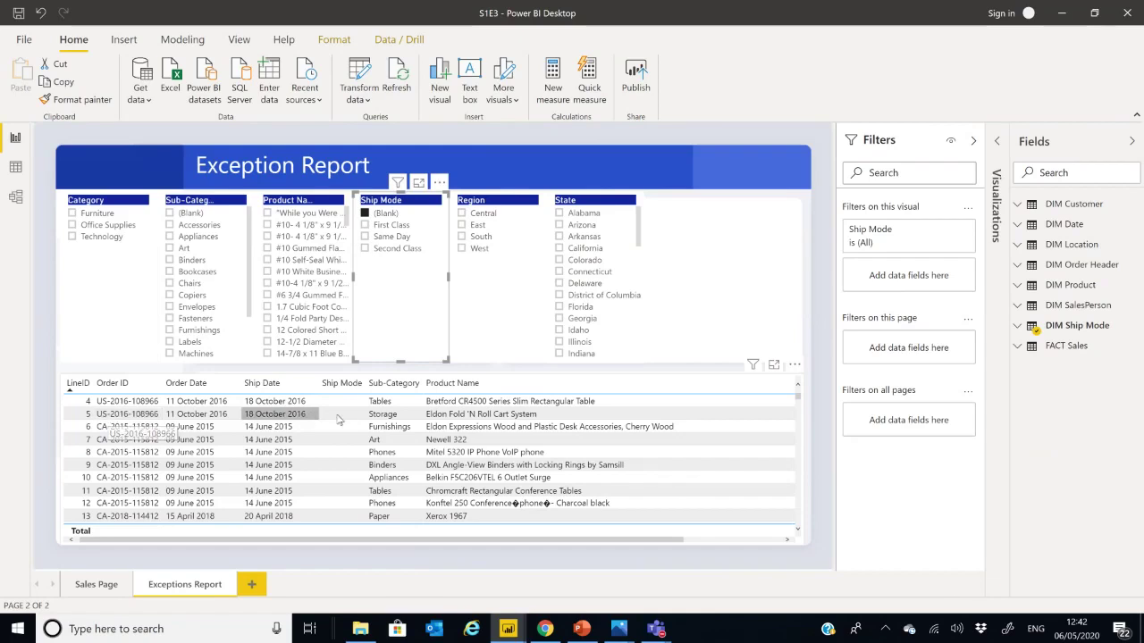
Remove the blank Ship Mode selection, filter the exception report to blank Sub-Category, and review the listed order lines.
{"action": "left_click", "coordinate": [366, 213]}
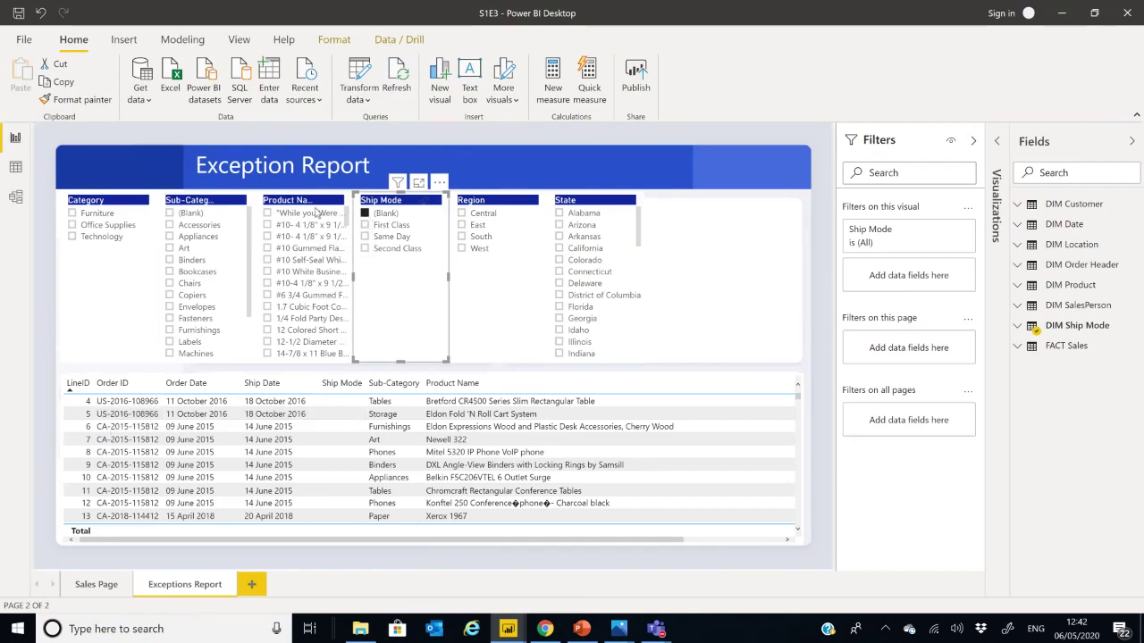
{"action": "left_click", "coordinate": [191, 214]}
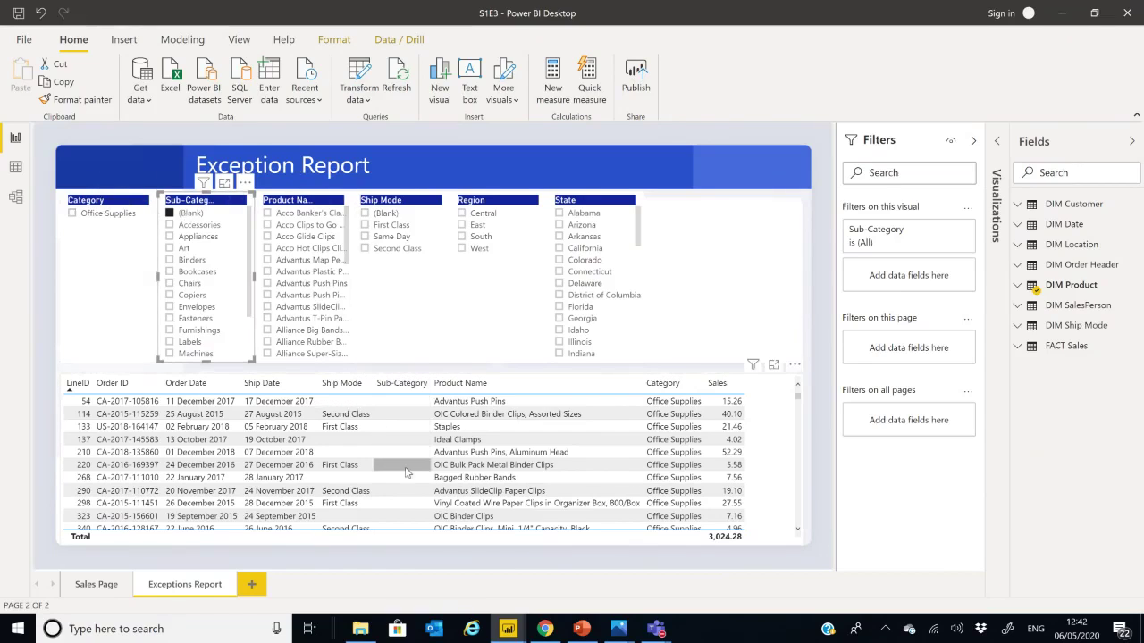
{"action": "scroll", "coordinate": [401, 429], "scroll_direction": "down", "scroll_amount": 3}
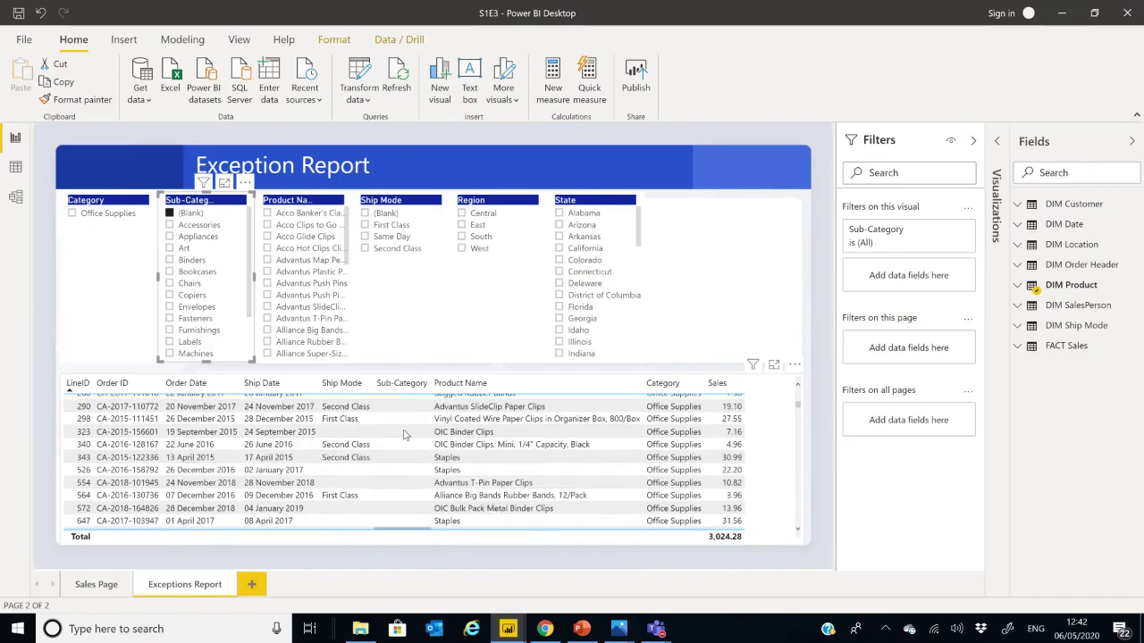
{"action": "scroll", "coordinate": [357, 424], "scroll_direction": "up", "scroll_amount": 3}
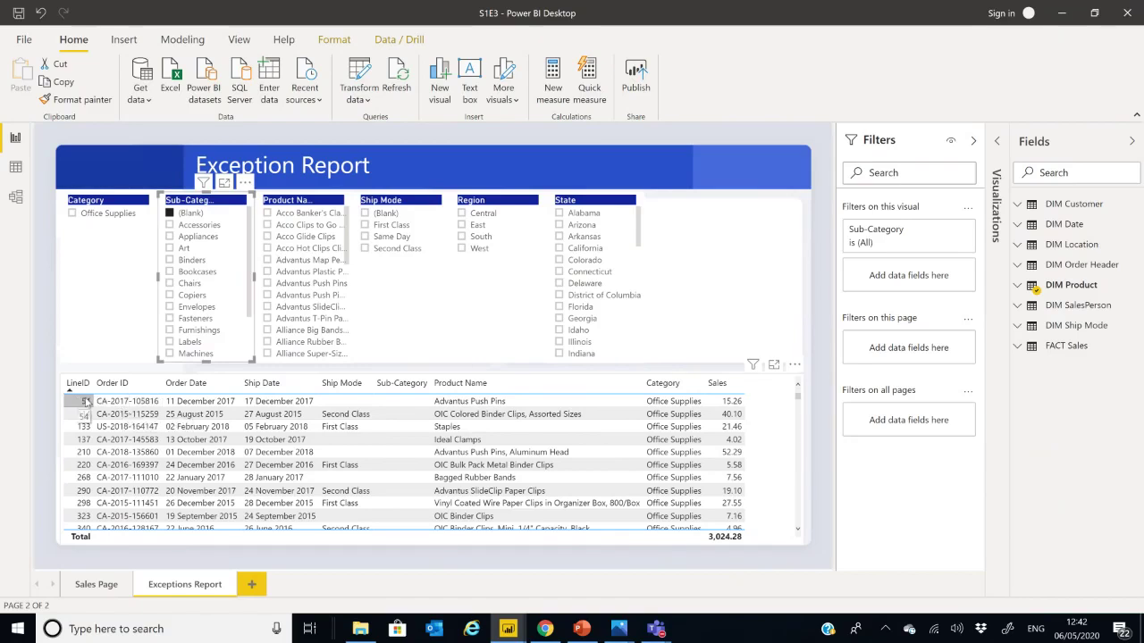
Open the source file "Sales - Data Modelling Example" from the S1E3 folder in Excel and return to the Power BI exception report.
{"action": "left_click", "coordinate": [361, 632]}
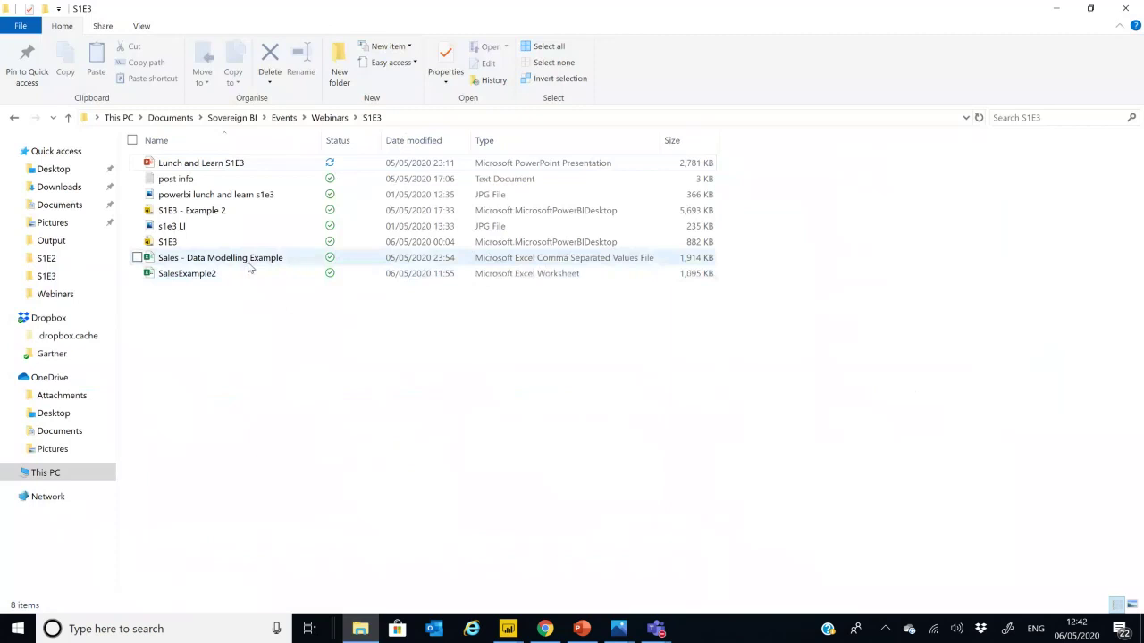
{"action": "double_click", "coordinate": [252, 265]}
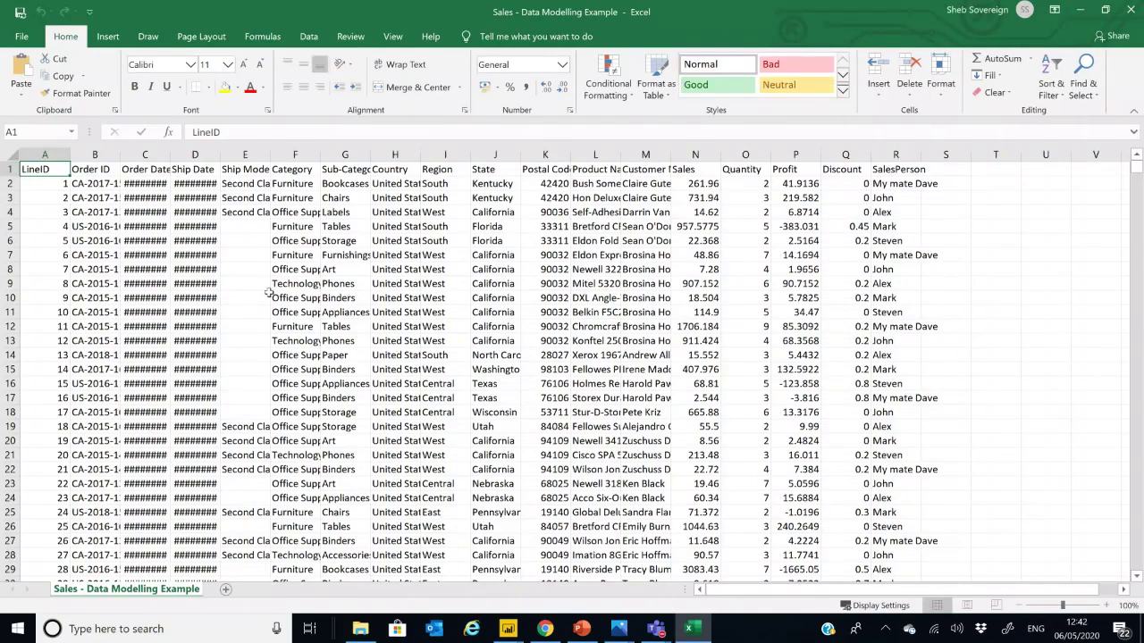
{"action": "key", "text": "alt+Tab"}
{"action": "key", "text": "alt+Tab"}
{"action": "key", "text": "alt+Tab"}
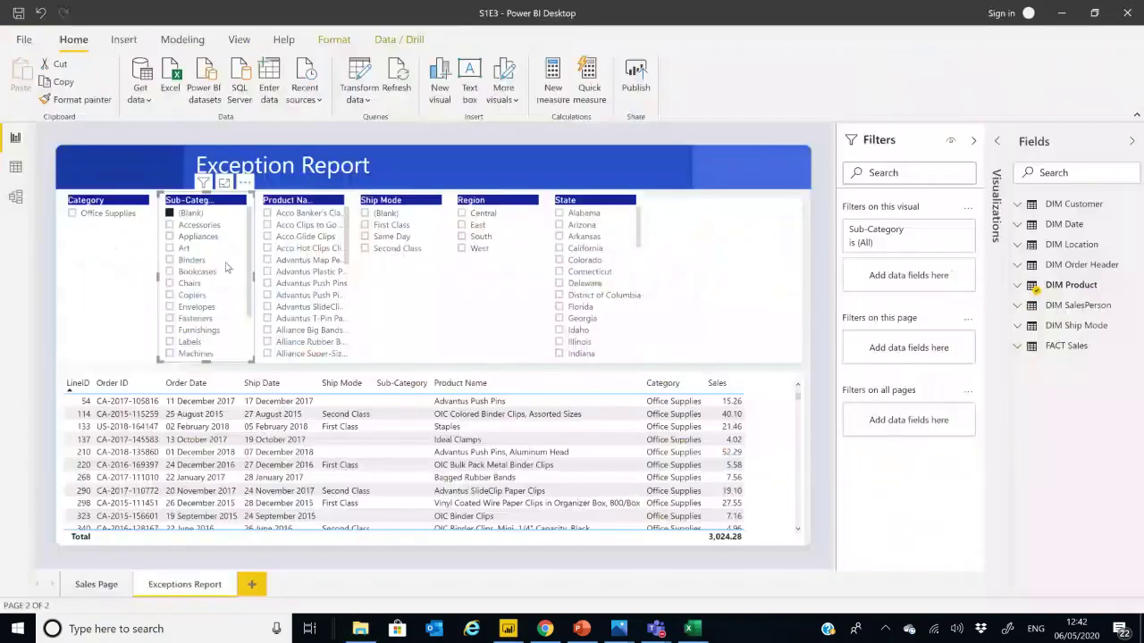
Switch to the Excel source data, find the row for LineID 54, and inspect its Ship Mode and Sub-Category cells.
{"action": "key", "text": "alt+Tab"}
{"action": "scroll", "coordinate": [66, 447], "scroll_direction": "down", "scroll_amount": 13}
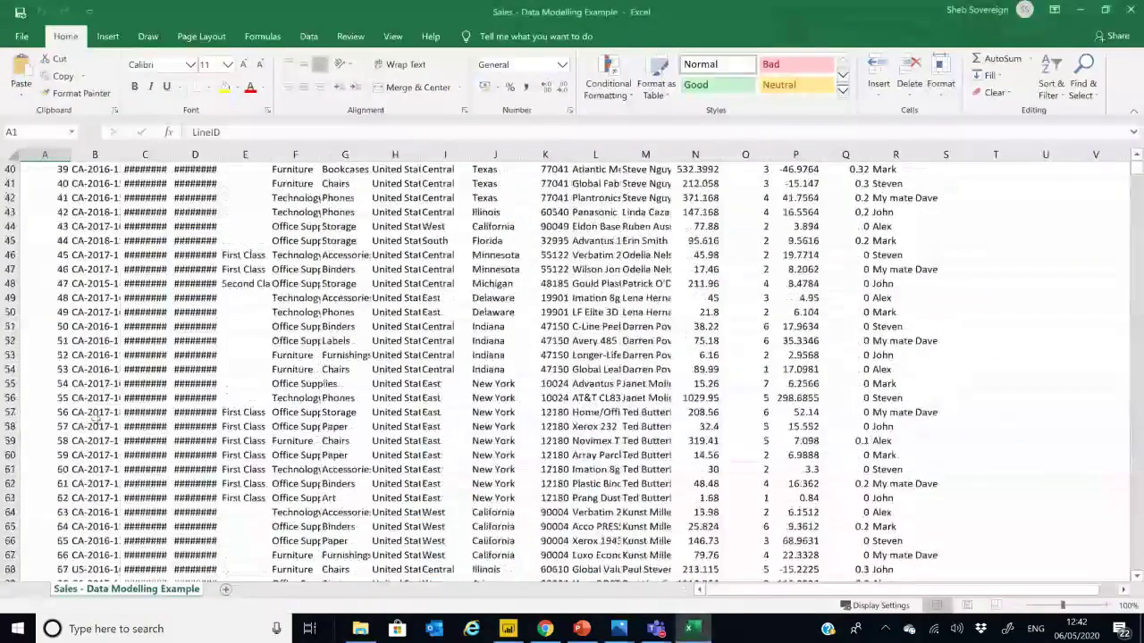
{"action": "left_click", "coordinate": [22, 383]}
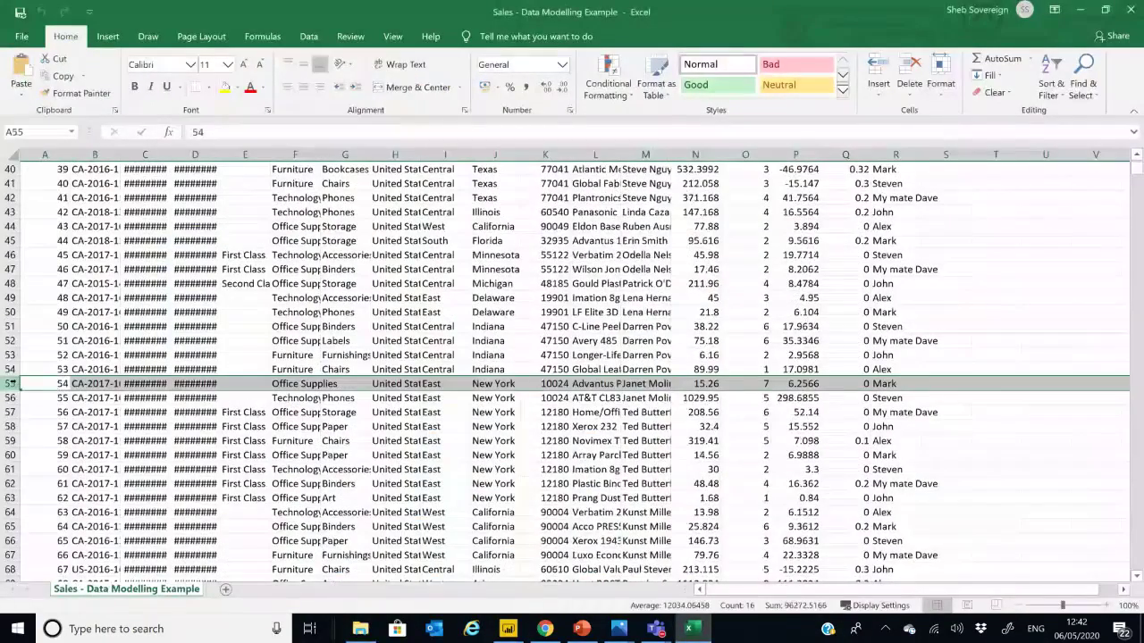
{"action": "left_click", "coordinate": [244, 383]}
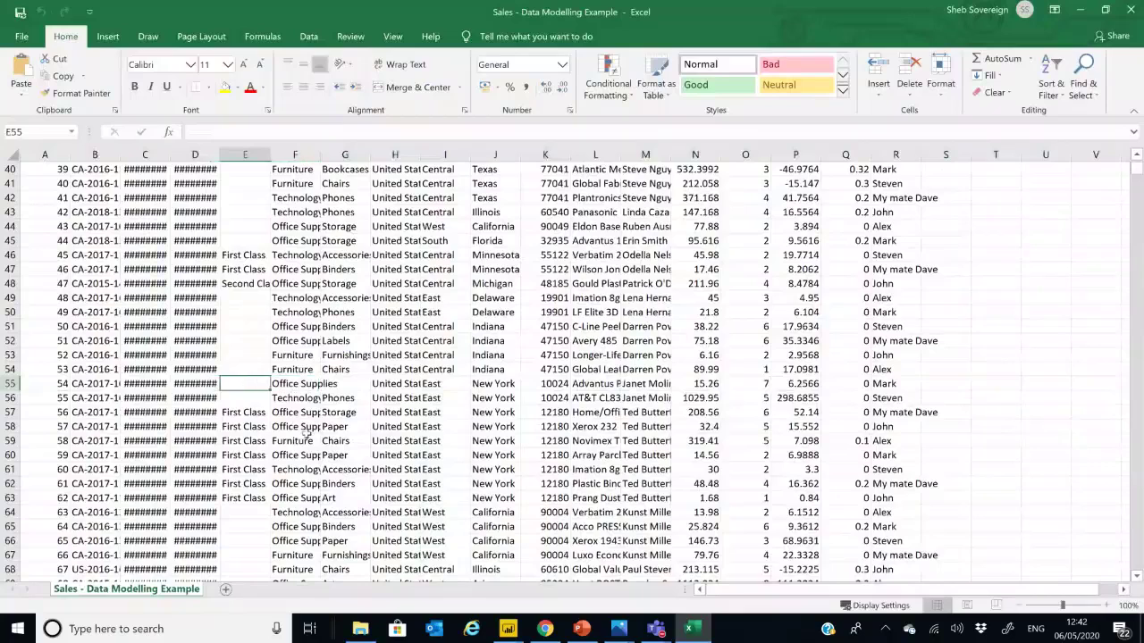
{"action": "left_click", "coordinate": [353, 387]}
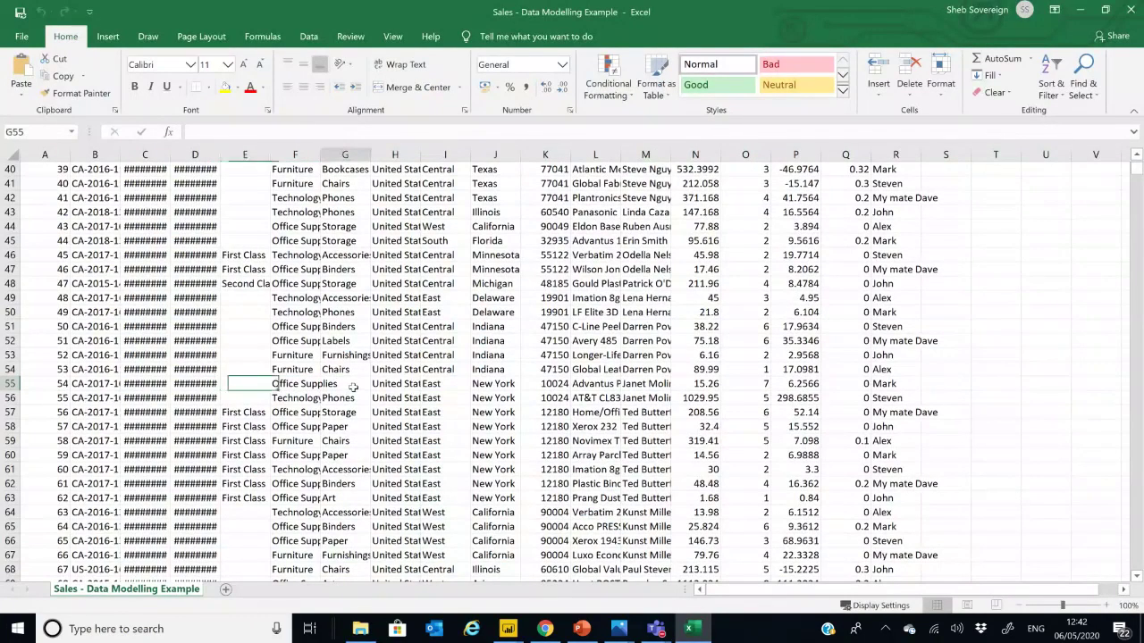
Fit the Category column to its contents and check the Ship Mode and Sub-Category cells of LineID 54.
{"action": "double_click", "coordinate": [320, 154]}
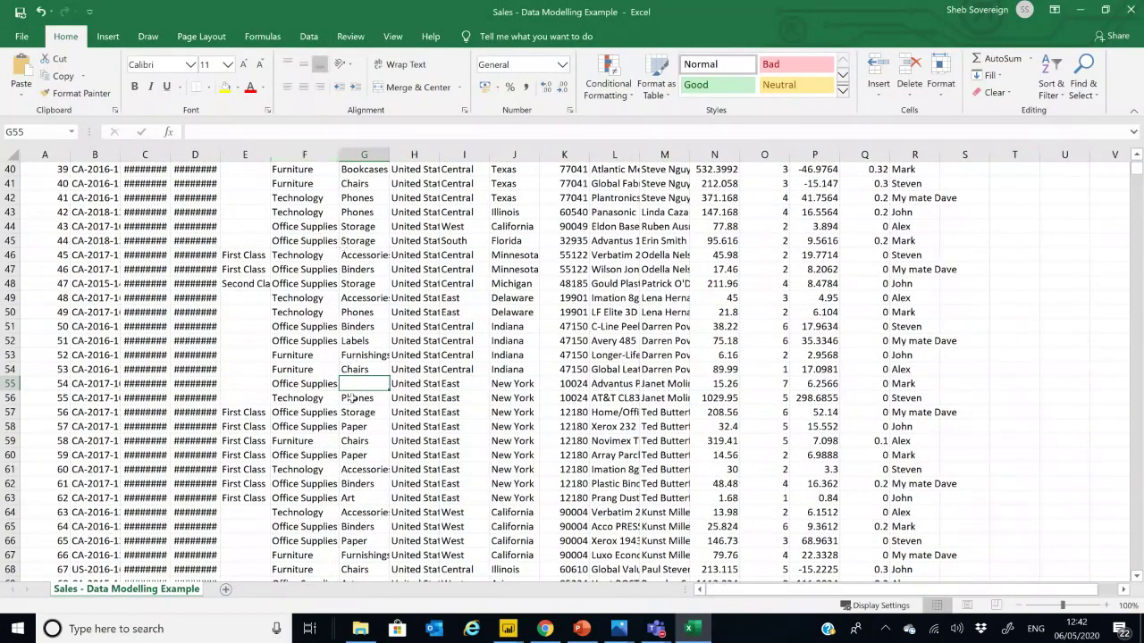
{"action": "left_click", "coordinate": [258, 383]}
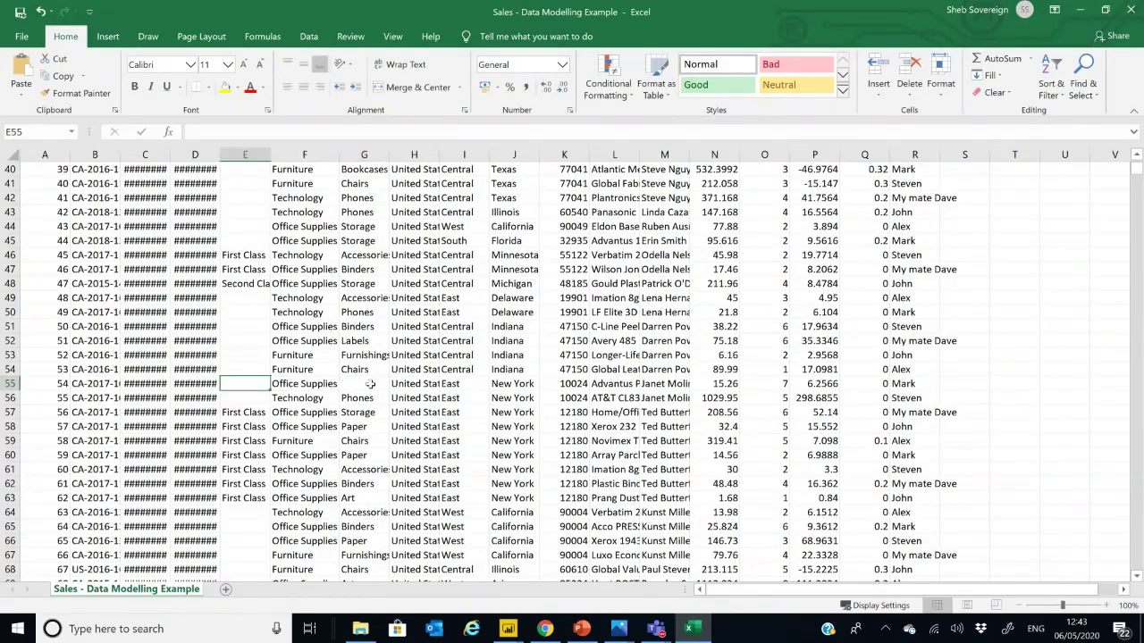
{"action": "left_click", "coordinate": [366, 385]}
Widen the Order Date and Ship Date columns until their full dates are readable.
{"action": "scroll", "coordinate": [237, 362], "scroll_direction": "up", "scroll_amount": 11}
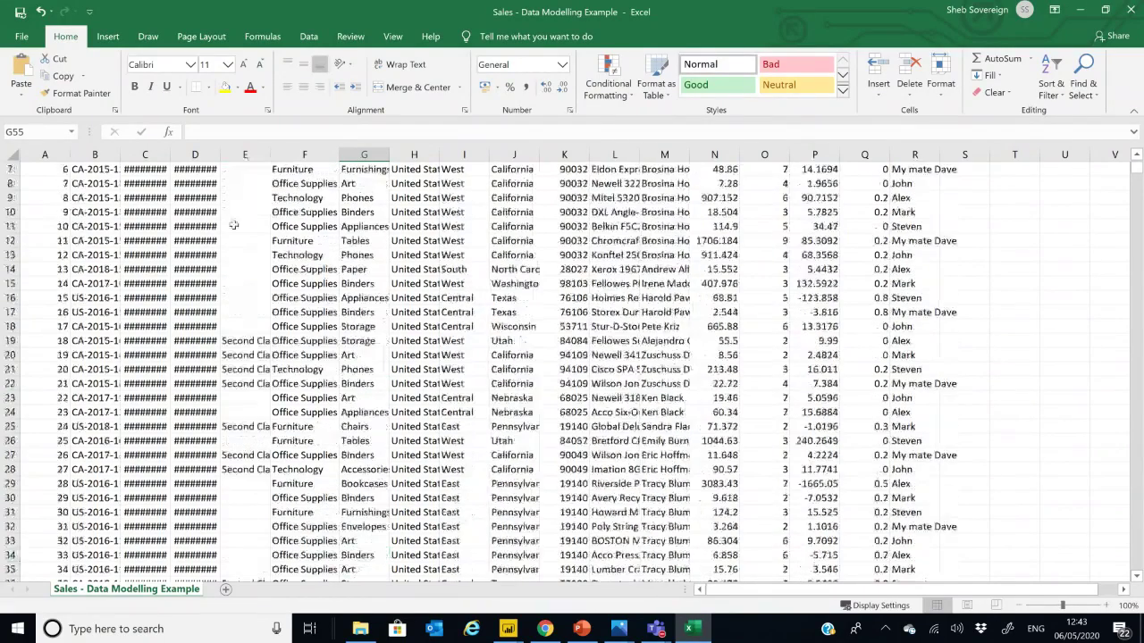
{"action": "left_click_drag", "start_coordinate": [172, 155], "coordinate": [171, 155]}
{"action": "double_click", "coordinate": [172, 155]}
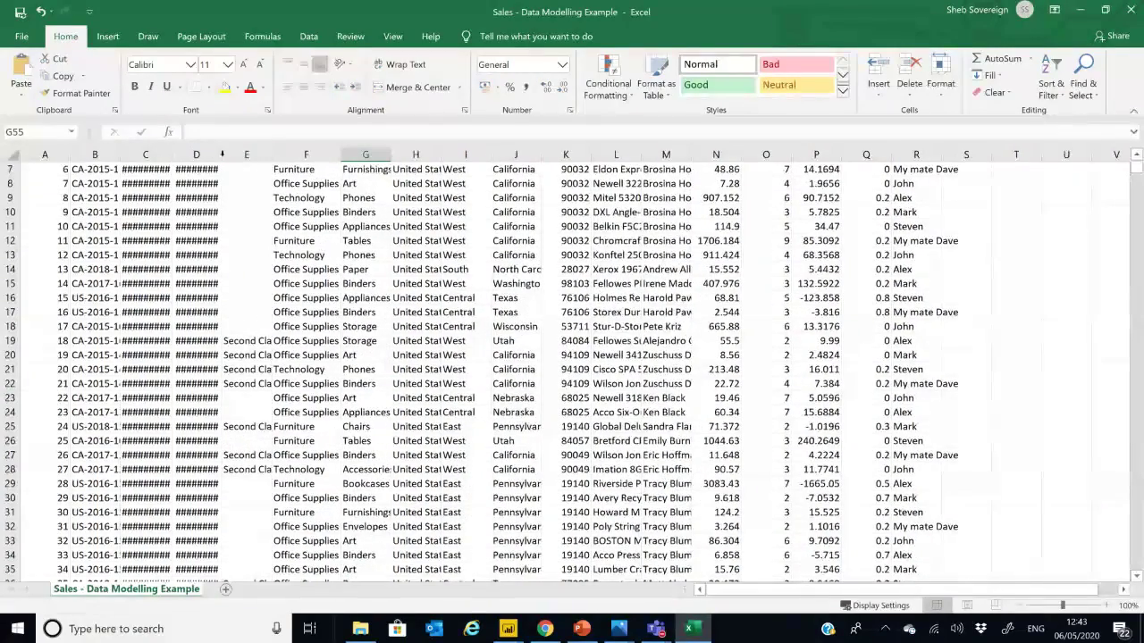
{"action": "double_click", "coordinate": [172, 155]}
Check the blank Sub-Category lines in the Power BI exception report, return to the Excel source data, and review its Ship Mode gaps.
{"action": "key", "text": "alt+Tab"}
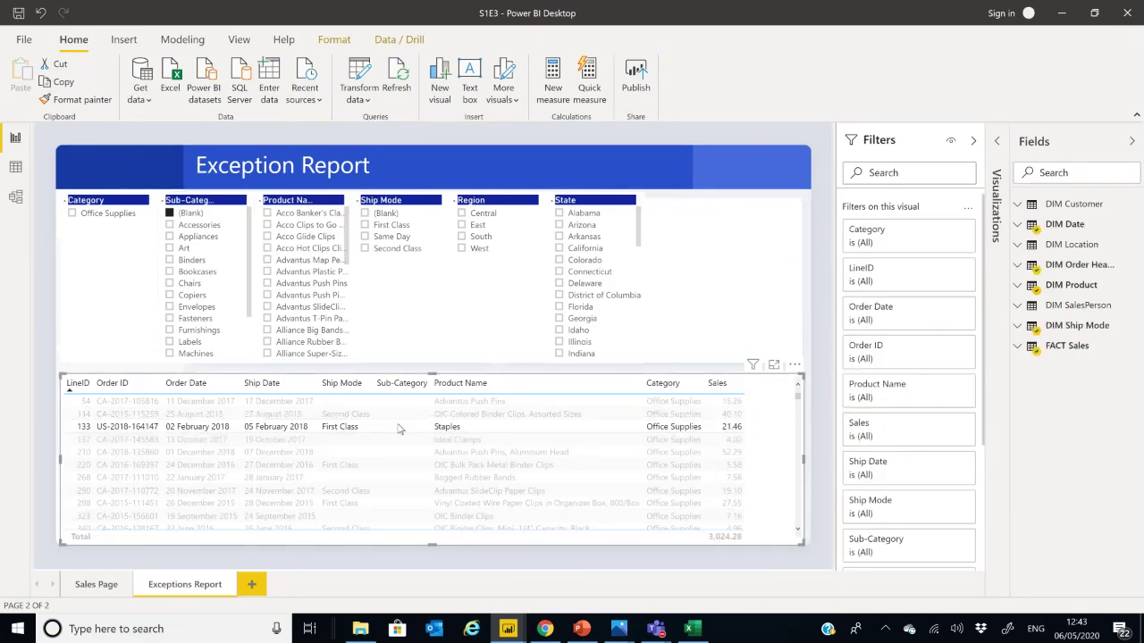
{"action": "key", "text": "alt+Tab"}
{"action": "scroll", "coordinate": [332, 268], "scroll_direction": "down", "scroll_amount": 3}
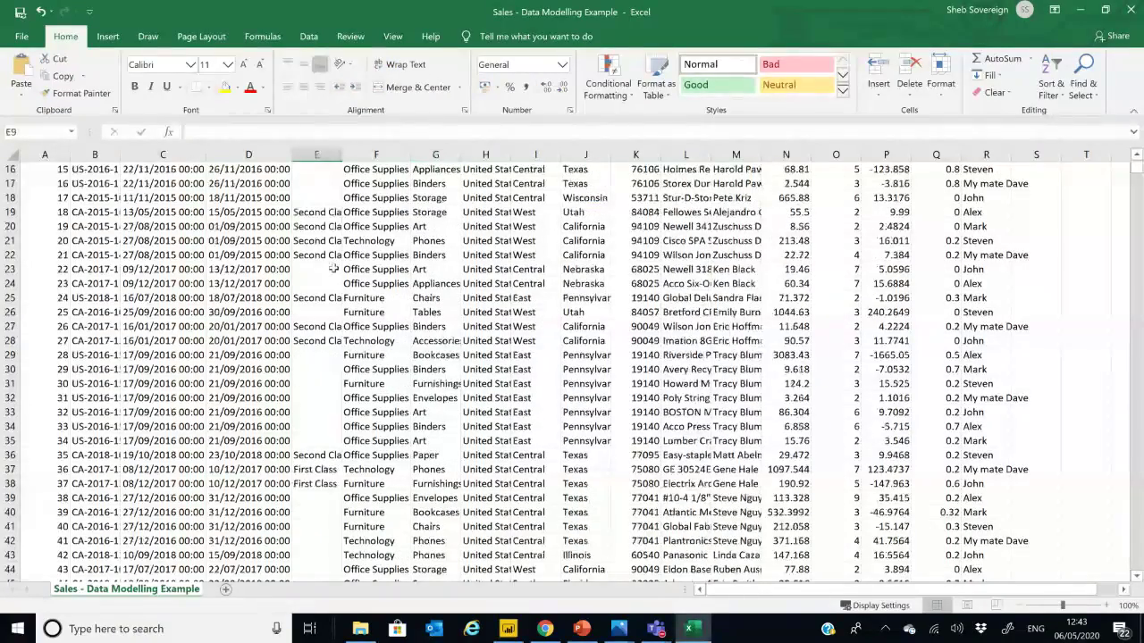
{"action": "scroll", "coordinate": [332, 268], "scroll_direction": "down", "scroll_amount": 2}
{"action": "scroll", "coordinate": [335, 262], "scroll_direction": "up", "scroll_amount": 3}
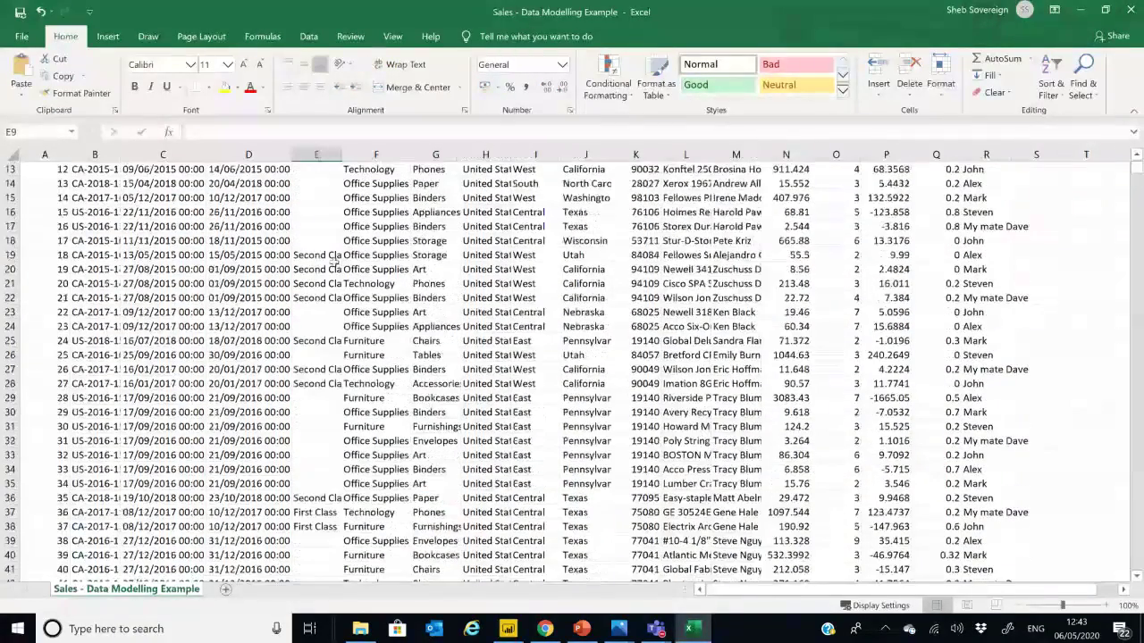
{"action": "scroll", "coordinate": [333, 261], "scroll_direction": "up", "scroll_amount": 4}
Replace all blank cells in the Ship Mode column with "Standard Class".
{"action": "left_click", "coordinate": [319, 155]}
{"action": "key", "text": "ctrl+f"}
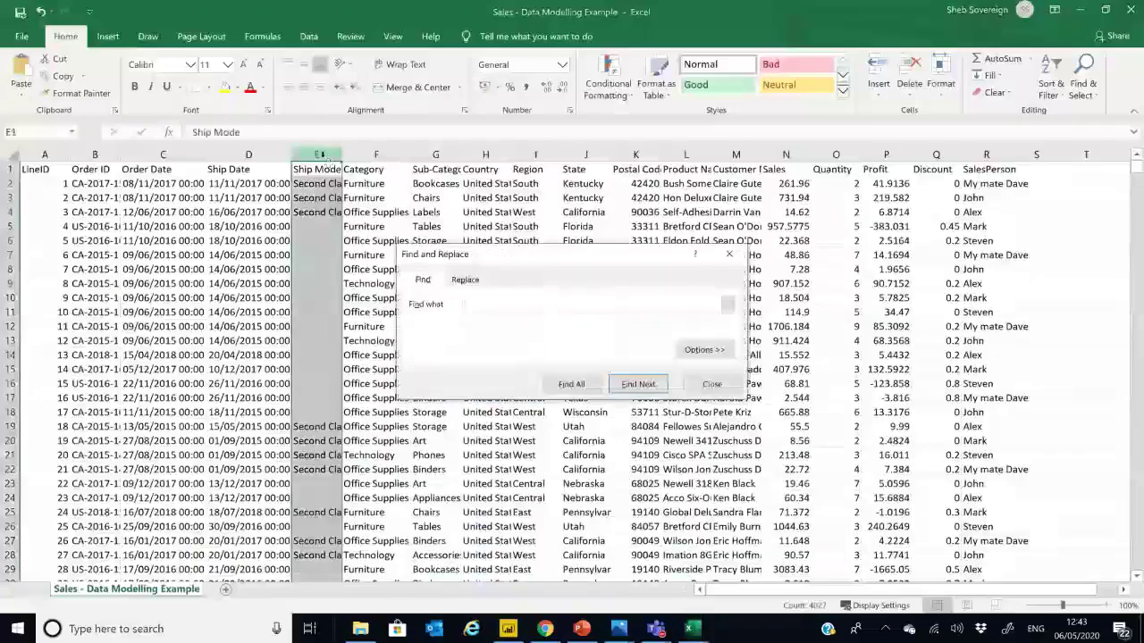
{"action": "left_click", "coordinate": [466, 280]}
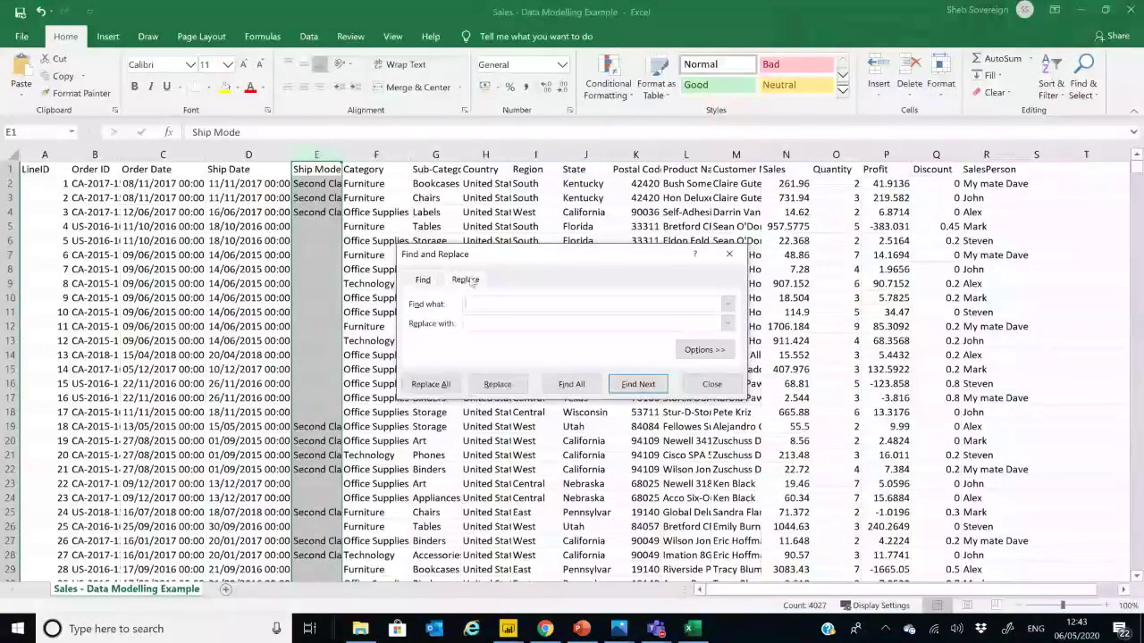
{"action": "left_click", "coordinate": [491, 322]}
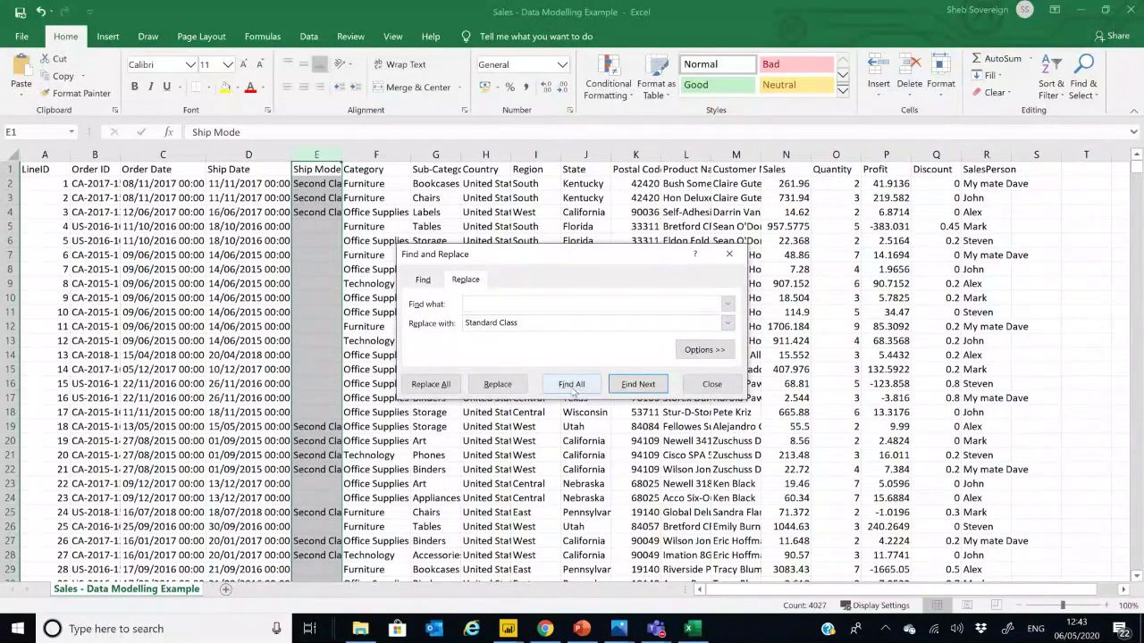
{"action": "left_click", "coordinate": [430, 384]}
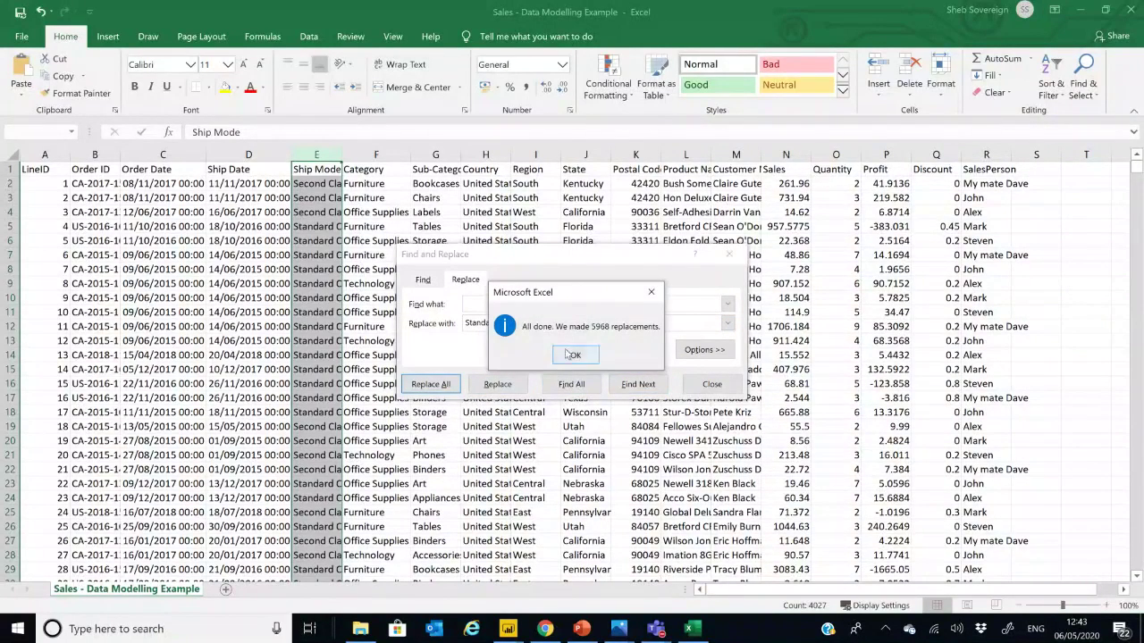
{"action": "left_click", "coordinate": [576, 356]}
{"action": "left_click", "coordinate": [711, 386]}
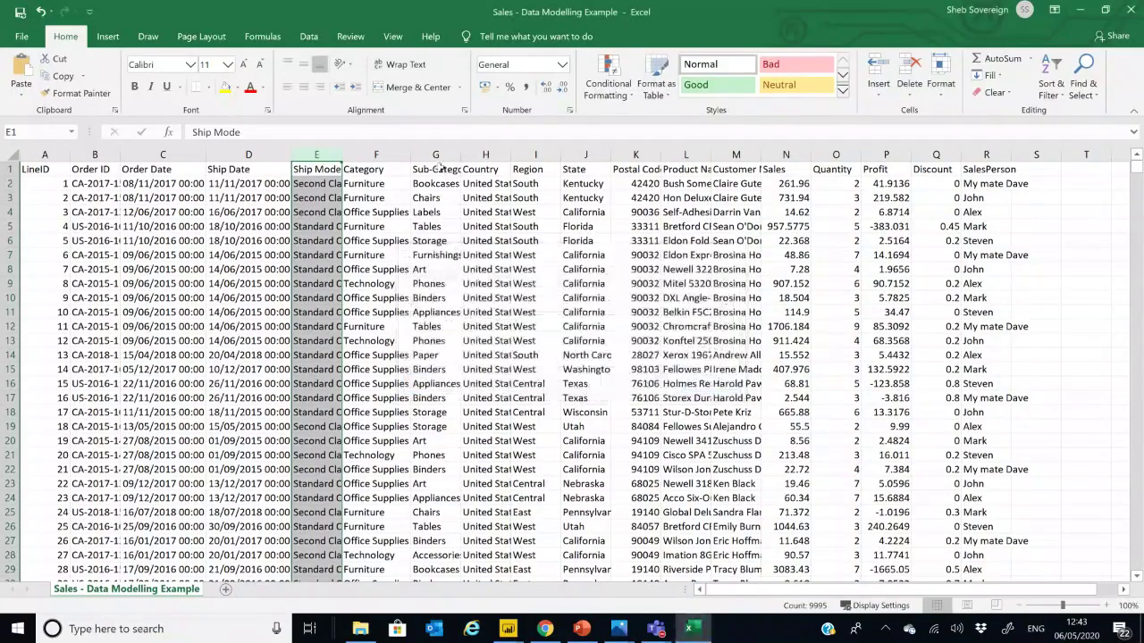
Widen the Sub-Category column and replace all of its blank cells with "Fasteners".
{"action": "left_click_drag", "start_coordinate": [461, 160], "coordinate": [485, 159]}
{"action": "left_click", "coordinate": [471, 240]}
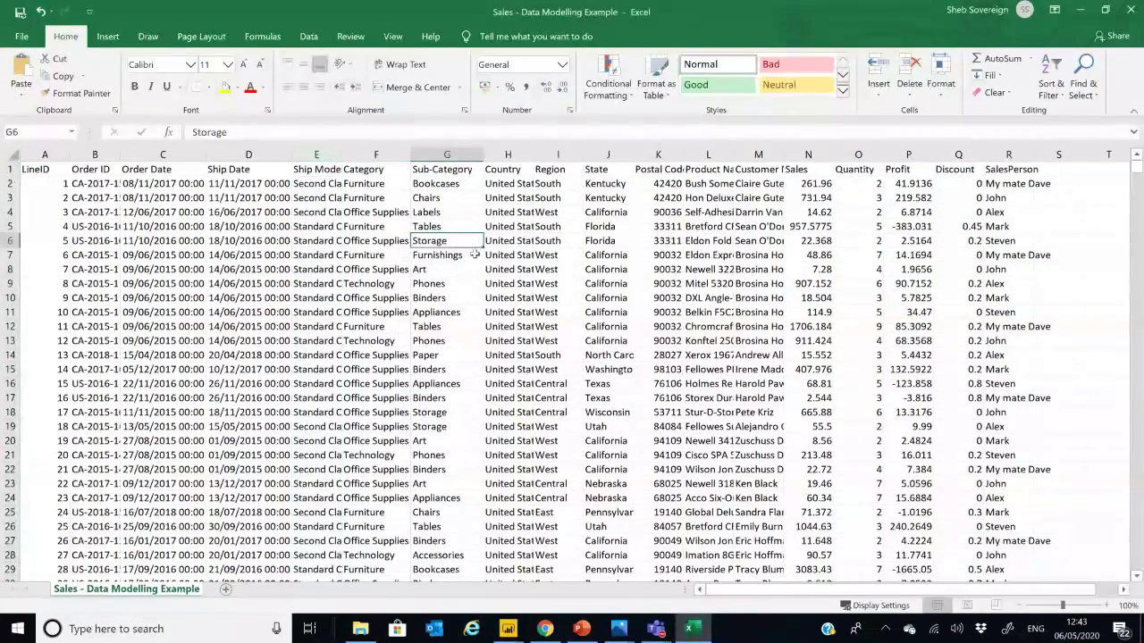
{"action": "scroll", "coordinate": [471, 241], "scroll_direction": "down", "scroll_amount": 2}
{"action": "left_click", "coordinate": [448, 155]}
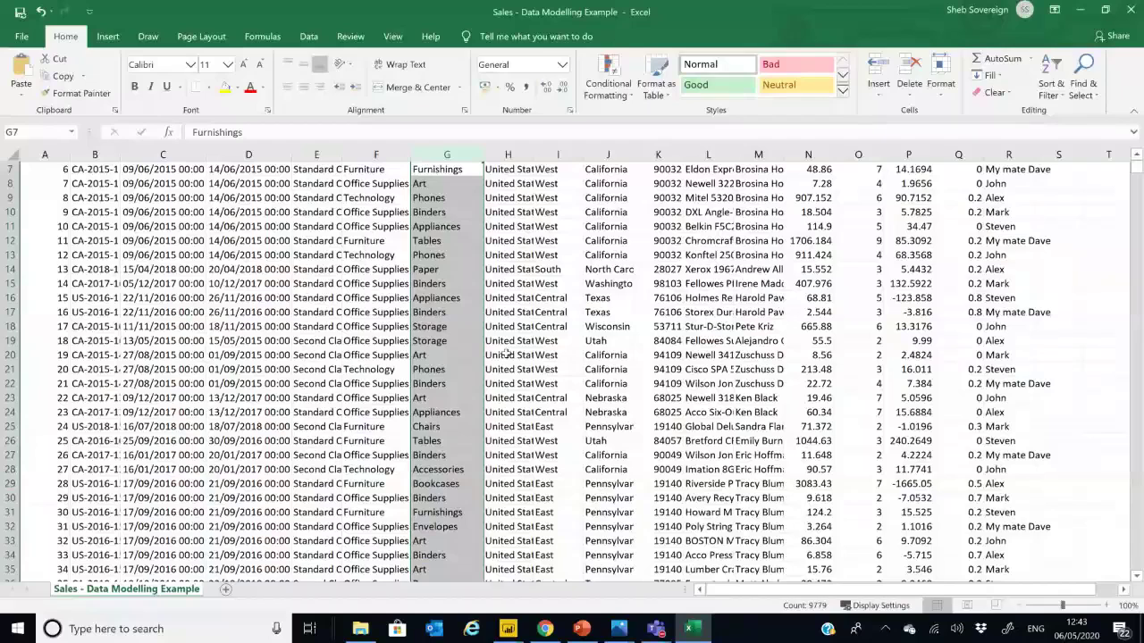
{"action": "key", "text": "ctrl+f"}
{"action": "left_click", "coordinate": [466, 296]}
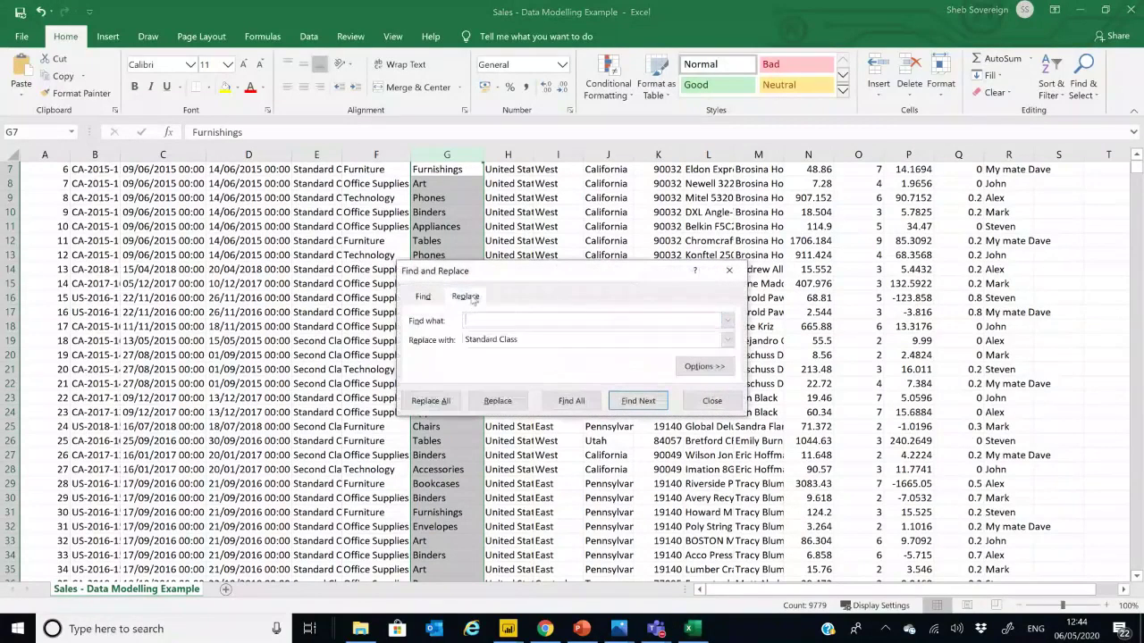
{"action": "left_click_drag", "start_coordinate": [525, 340], "coordinate": [450, 325]}
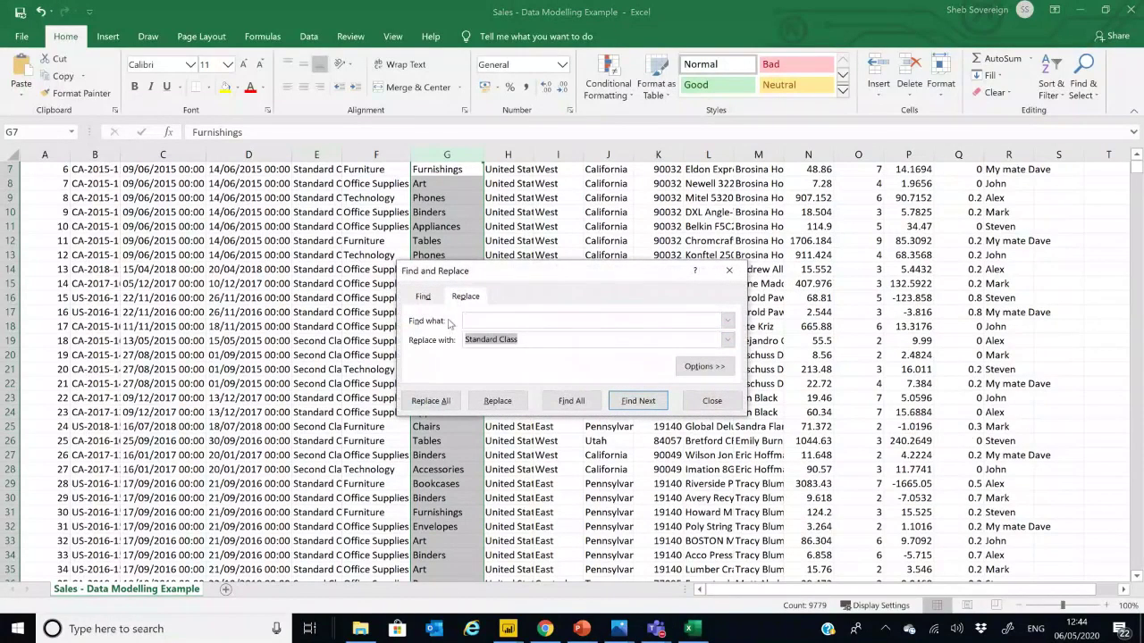
{"action": "type", "text": "Fasteners"}
{"action": "left_click", "coordinate": [442, 406]}
{"action": "left_click", "coordinate": [581, 355]}
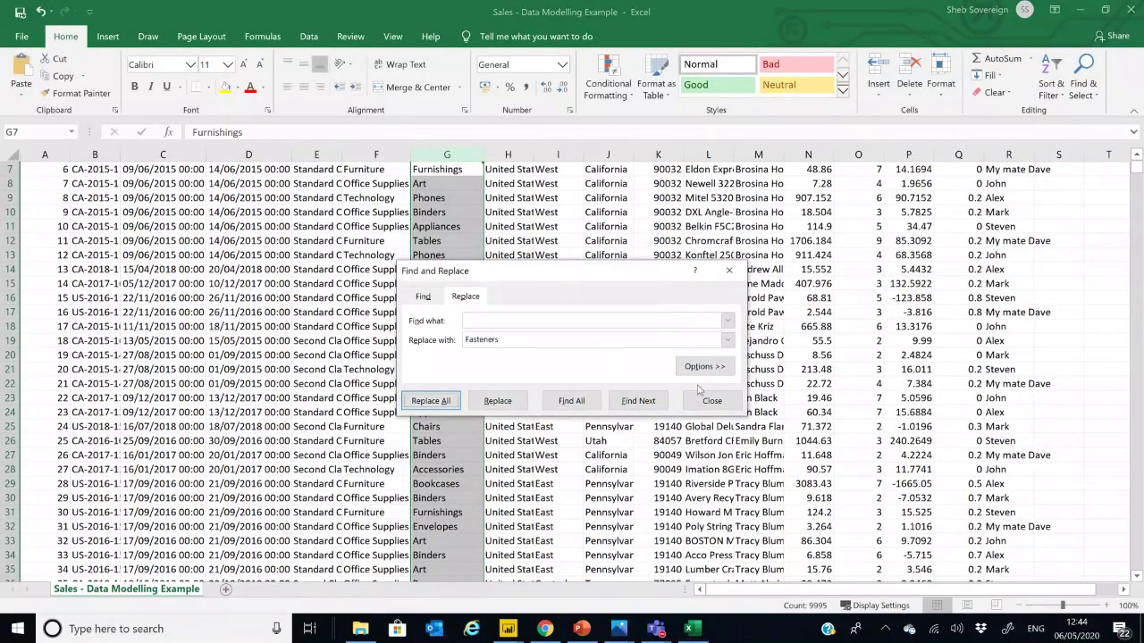
{"action": "left_click", "coordinate": [711, 402]}
Deselect the column, then save and close the "Sales - Data Modelling Example" source file.
{"action": "left_click", "coordinate": [494, 386]}
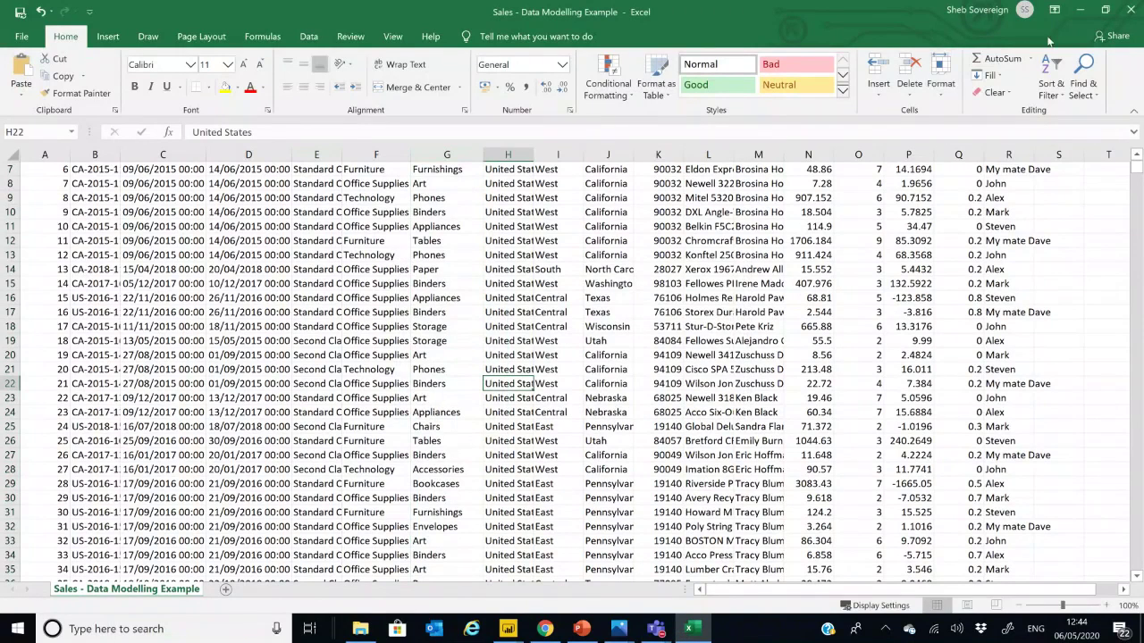
{"action": "left_click", "coordinate": [1130, 11]}
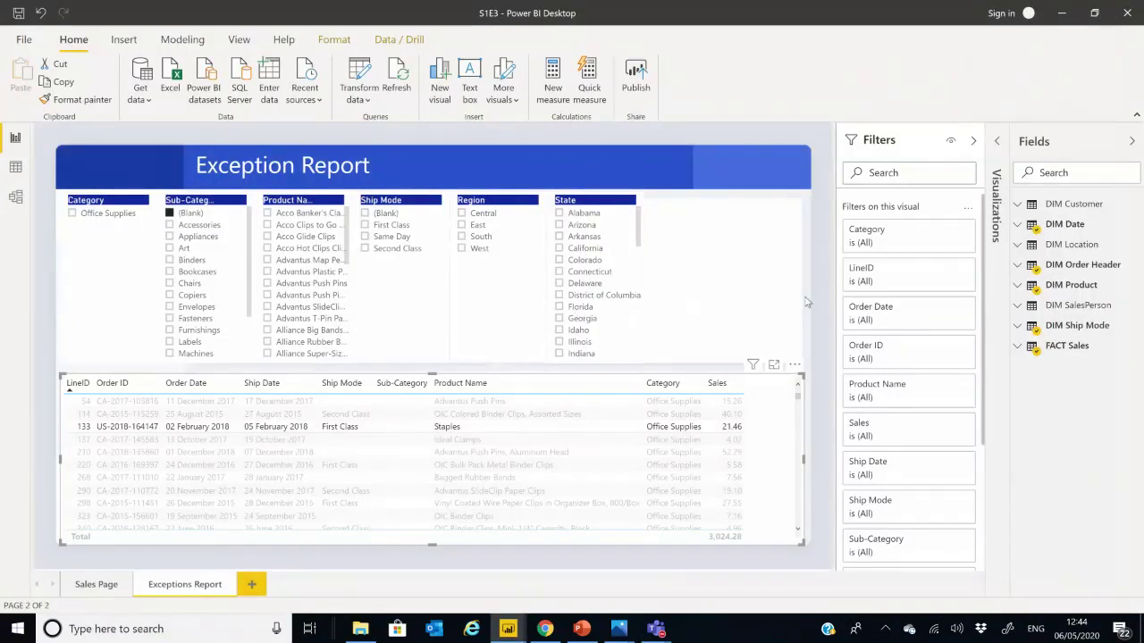
Refresh the report data in Power BI and clear the Sub-Category selection on the Exceptions Report page.
{"action": "left_click", "coordinate": [703, 305]}
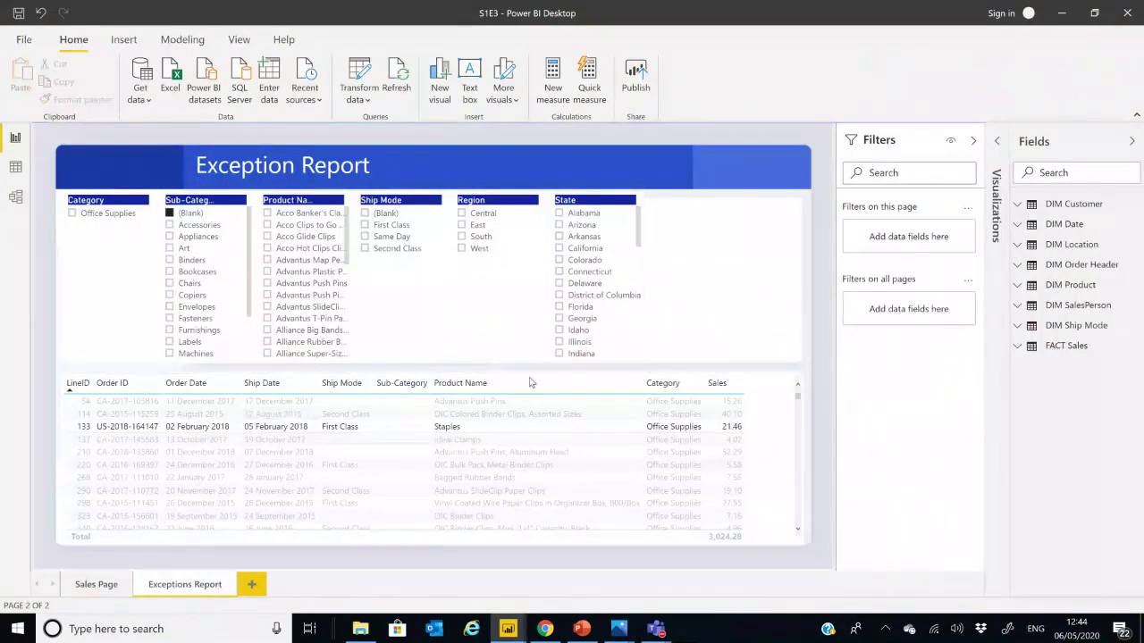
{"action": "left_click", "coordinate": [204, 433]}
{"action": "left_click", "coordinate": [641, 223]}
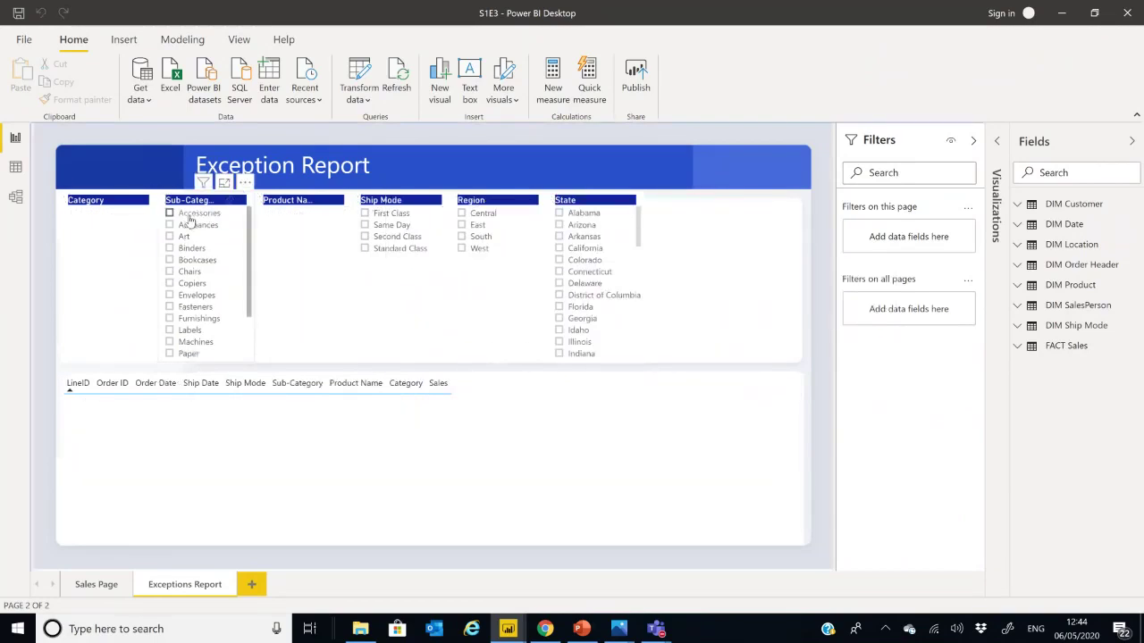
{"action": "left_click", "coordinate": [191, 215]}
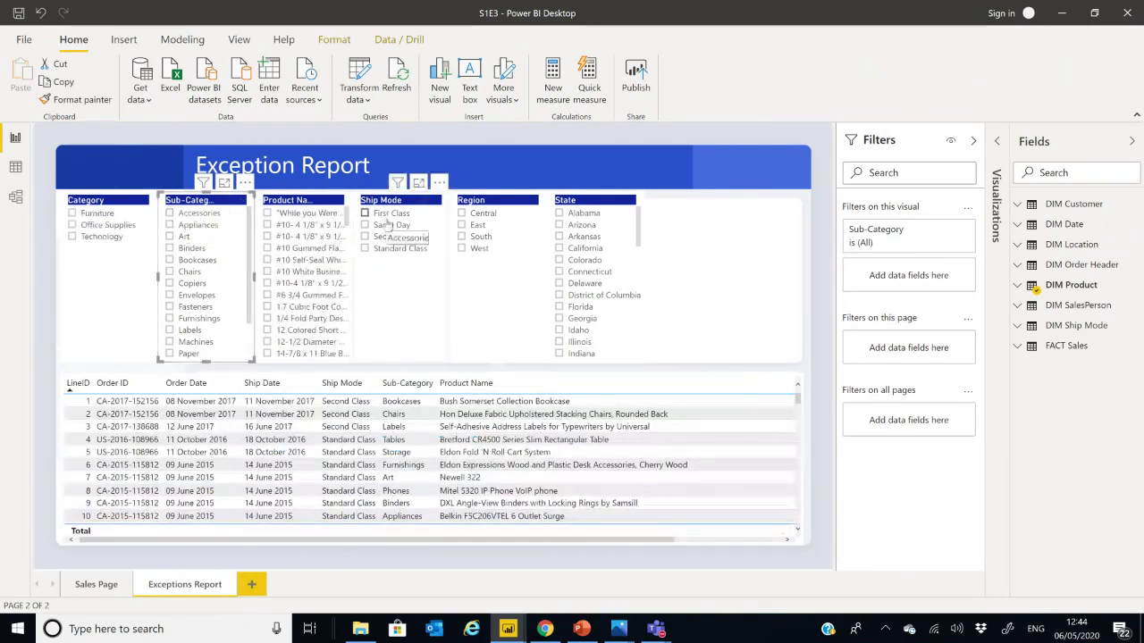
{"action": "left_click", "coordinate": [707, 302]}
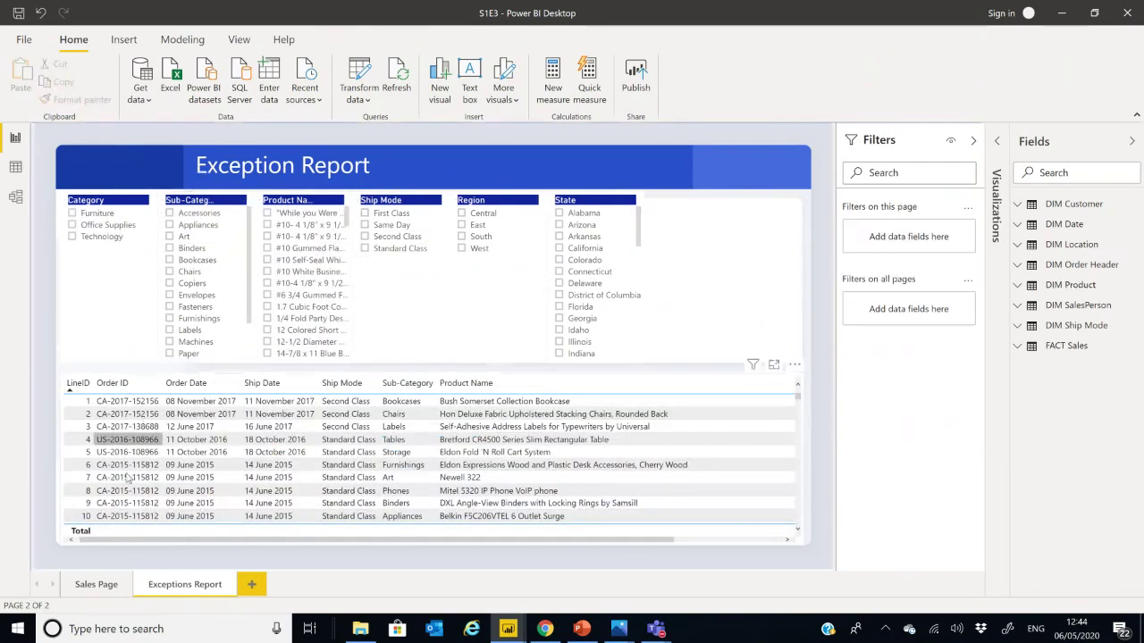
Review the refreshed Sales Page visuals and the Exceptions Report order lines, ending on the Sales Page.
{"action": "left_click", "coordinate": [91, 586]}
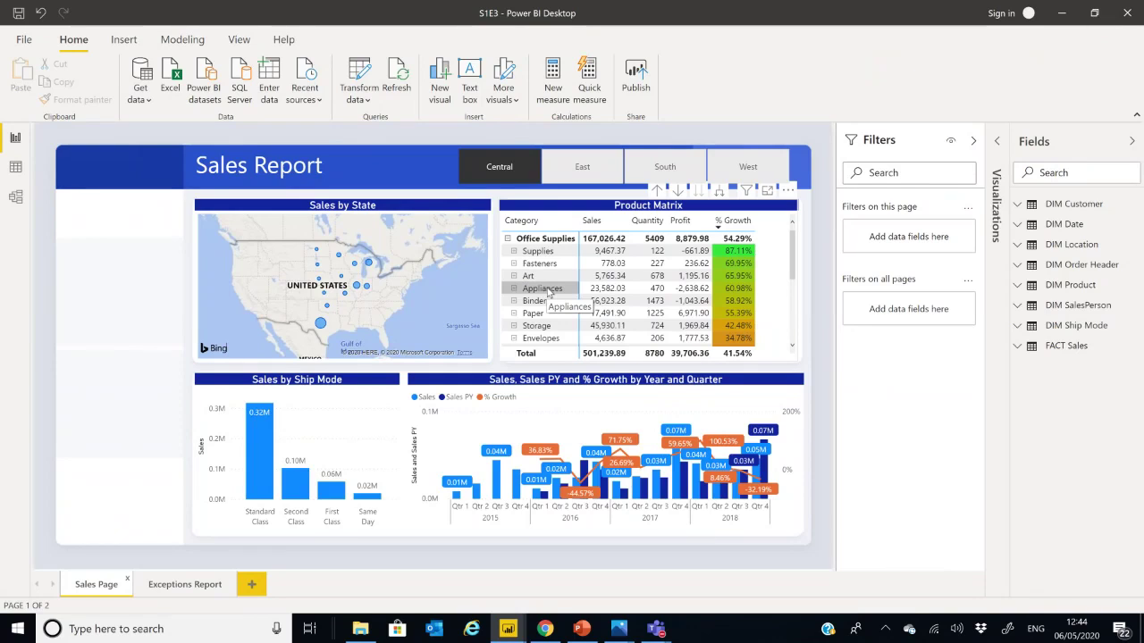
{"action": "left_click", "coordinate": [188, 587]}
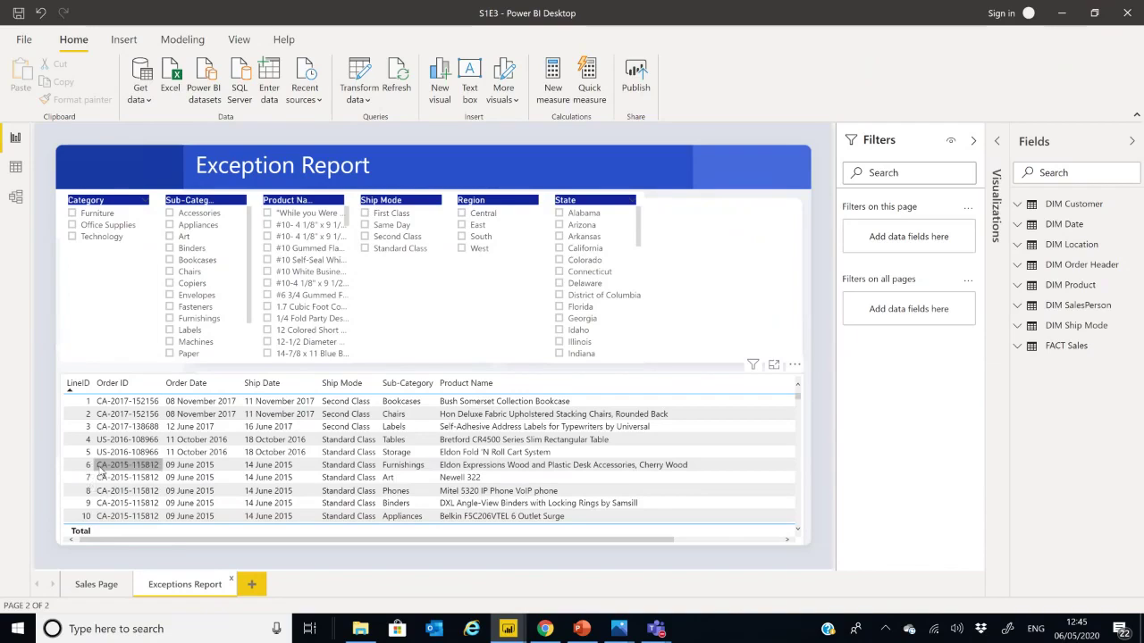
{"action": "left_click", "coordinate": [98, 585]}
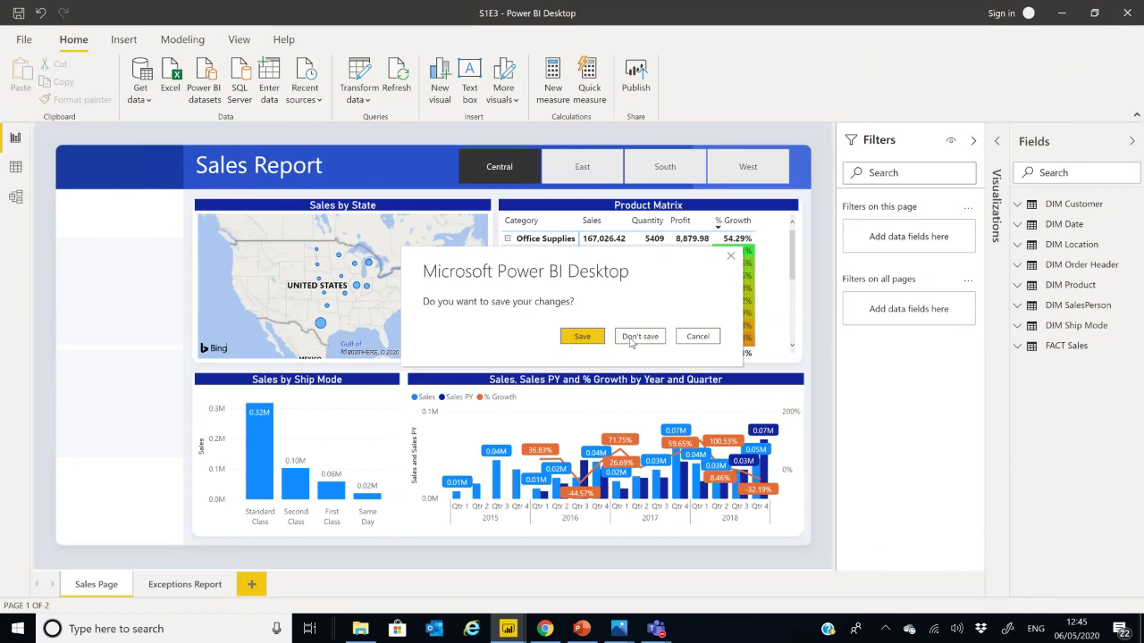
Close the S1E3 report without saving its changes and start a new blank Power BI report.
{"action": "left_click", "coordinate": [630, 338]}
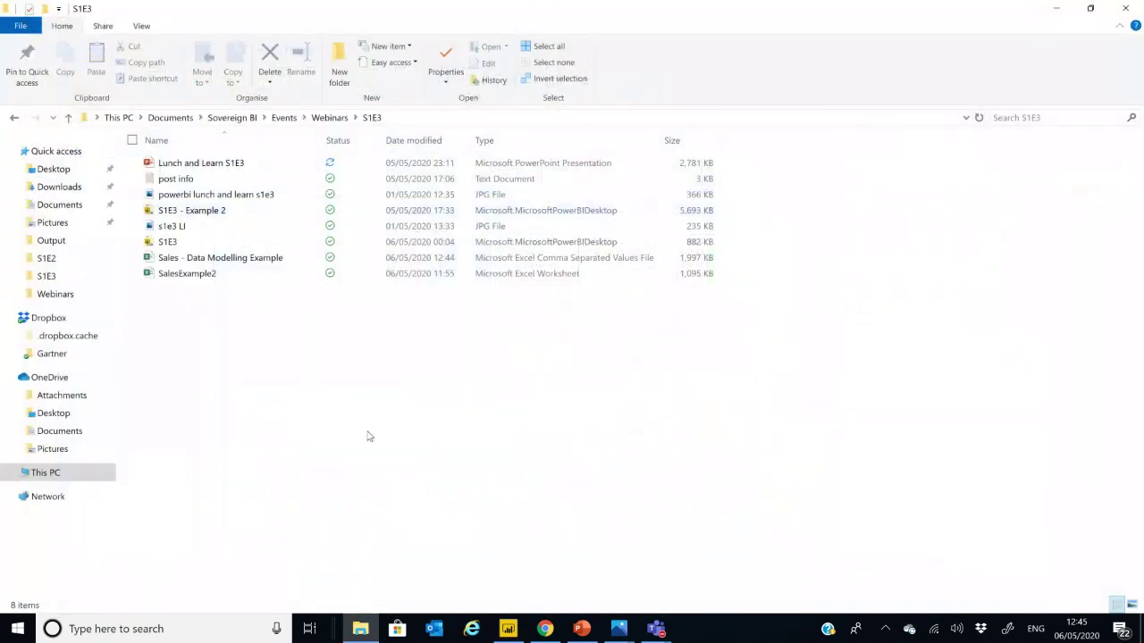
{"action": "left_click", "coordinate": [507, 629]}
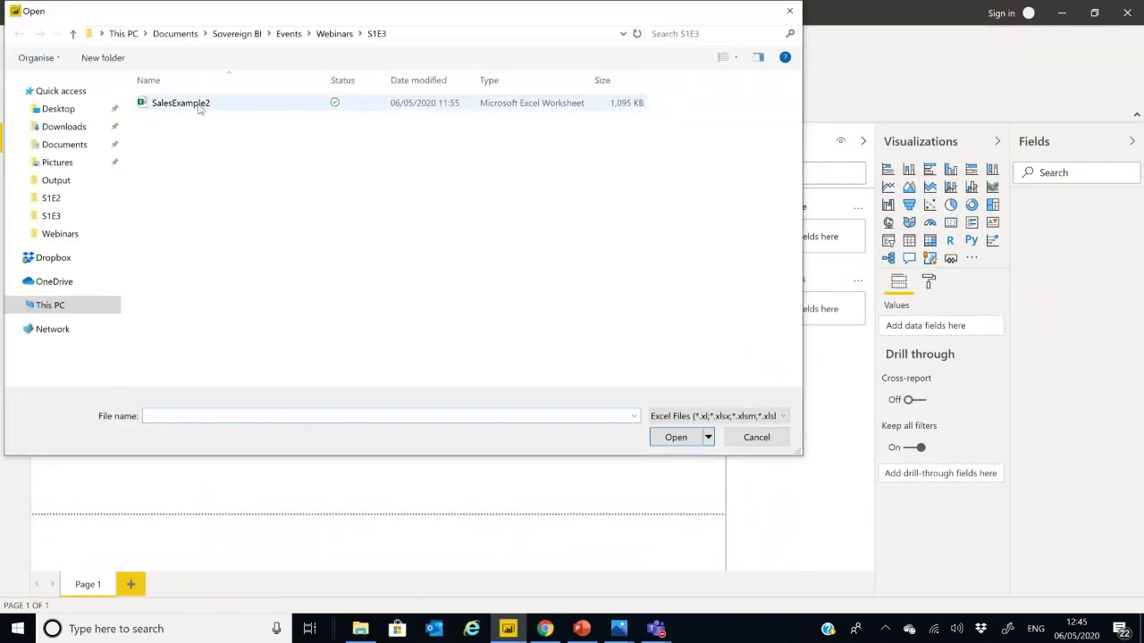
Connect to the SalesExample2 Excel workbook, preview its SalesExample2 sheet, and open that sheet in Power Query for transformation.
{"action": "double_click", "coordinate": [238, 108]}
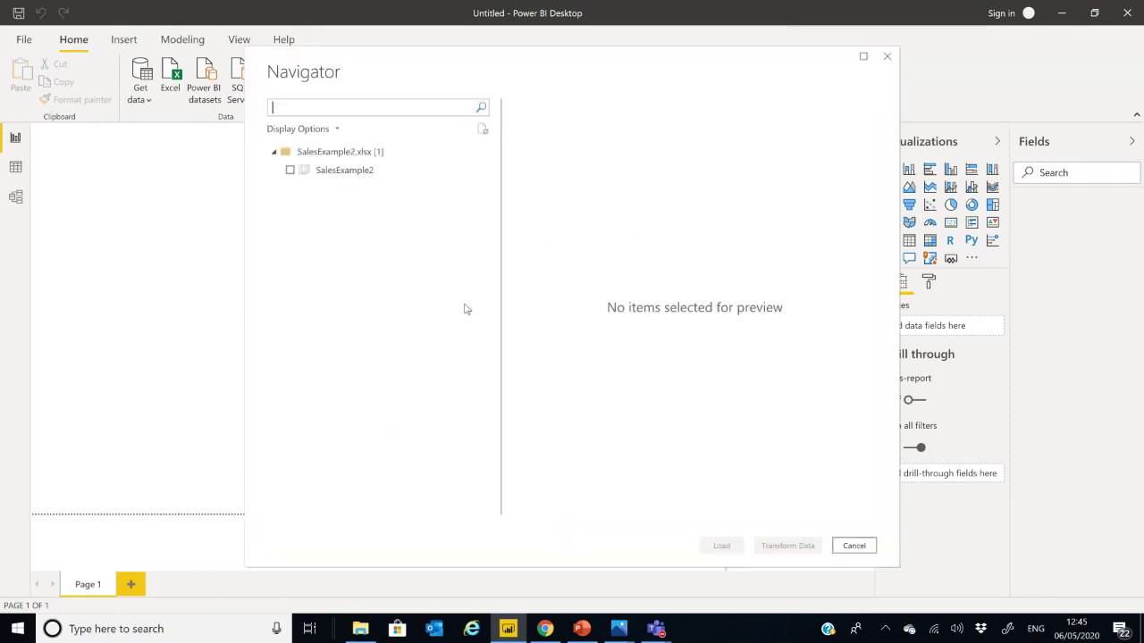
{"action": "left_click", "coordinate": [289, 170]}
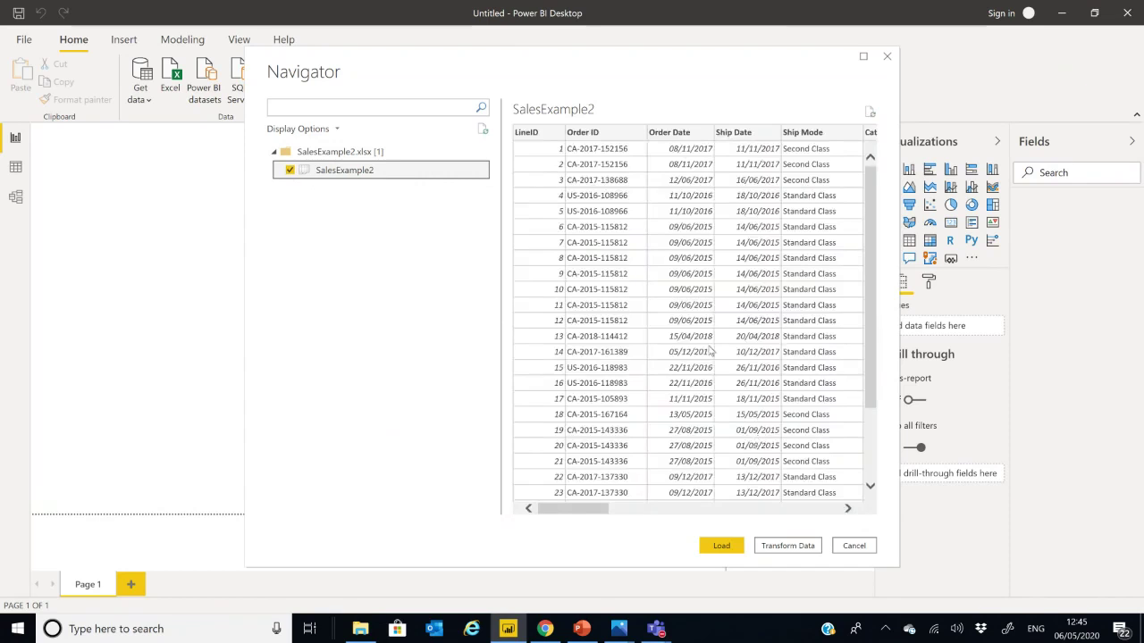
{"action": "left_click_drag", "start_coordinate": [581, 508], "coordinate": [652, 523]}
{"action": "left_click", "coordinate": [791, 547]}
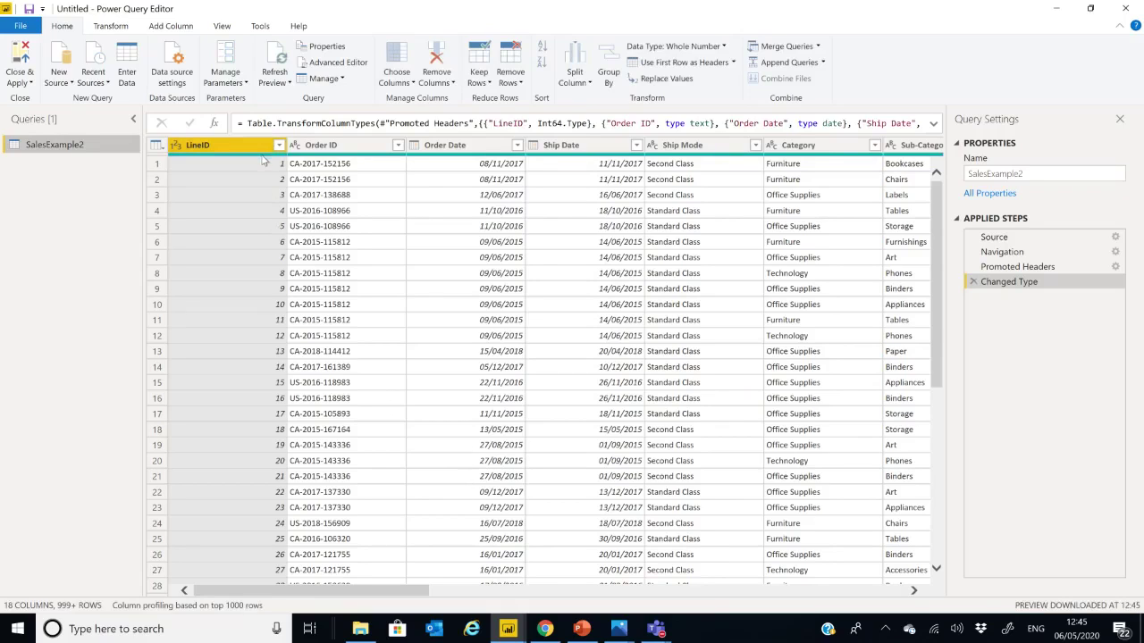
Examine the column quality summaries of the SalesExample2 query and look through all its columns up to Sales Person.
{"action": "mouse_move", "coordinate": [313, 159]}
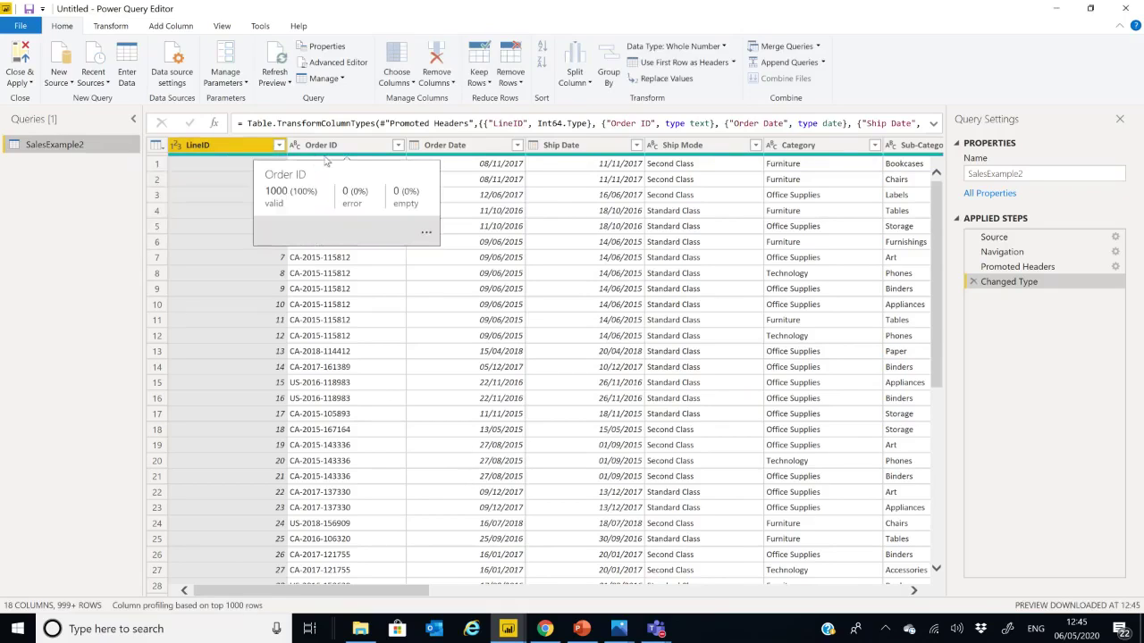
{"action": "mouse_move", "coordinate": [437, 160]}
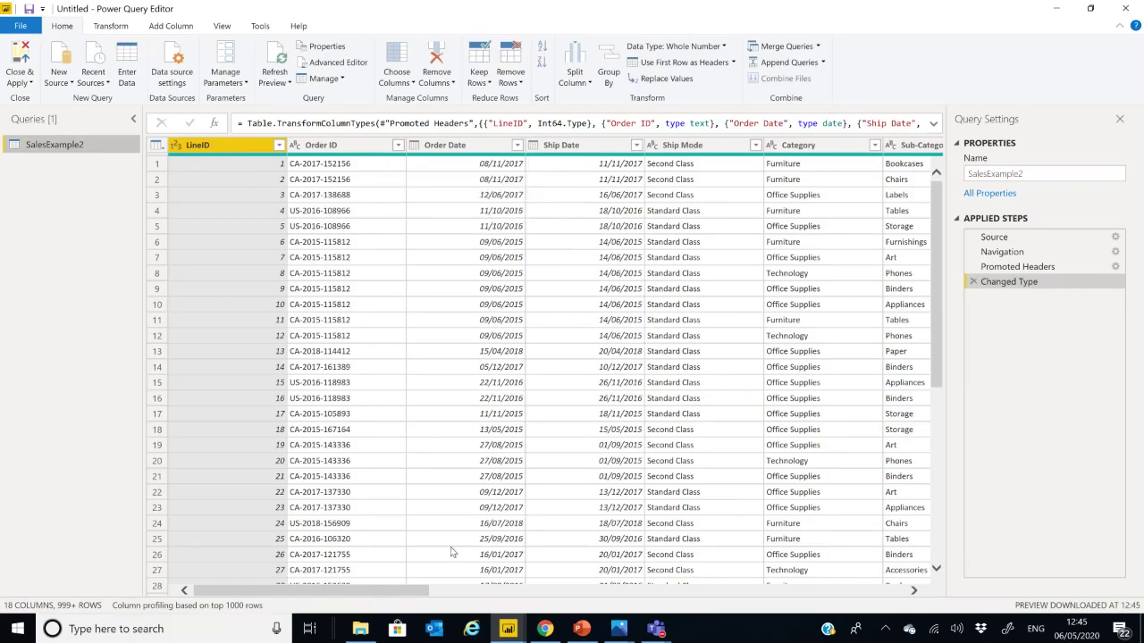
{"action": "left_click_drag", "start_coordinate": [406, 597], "coordinate": [885, 596]}
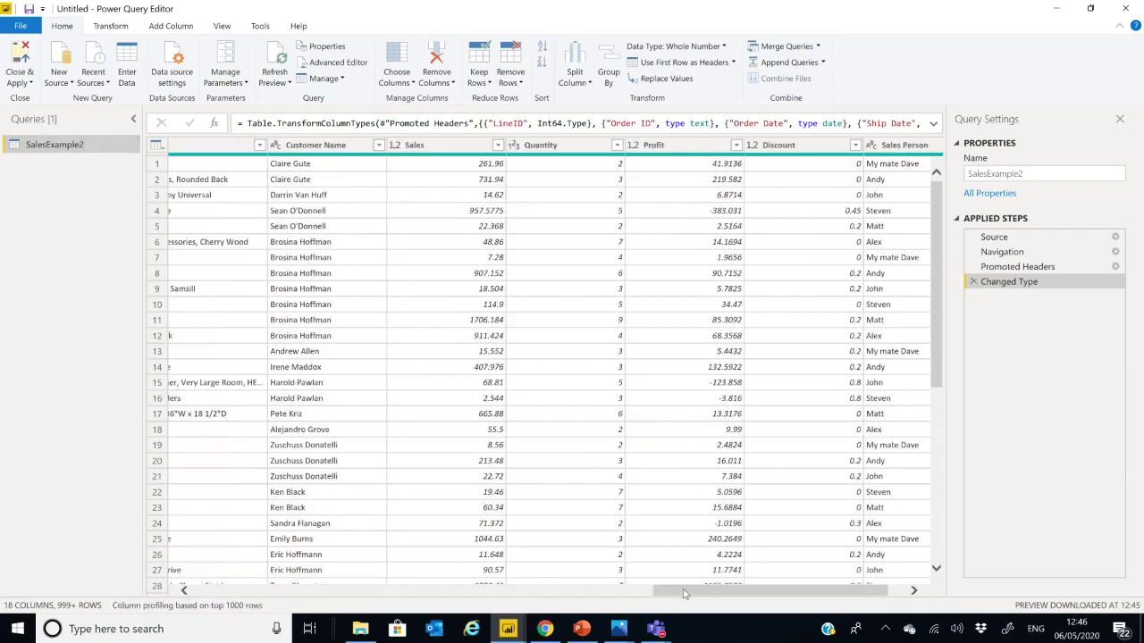
{"action": "left_click_drag", "start_coordinate": [683, 589], "coordinate": [219, 594]}
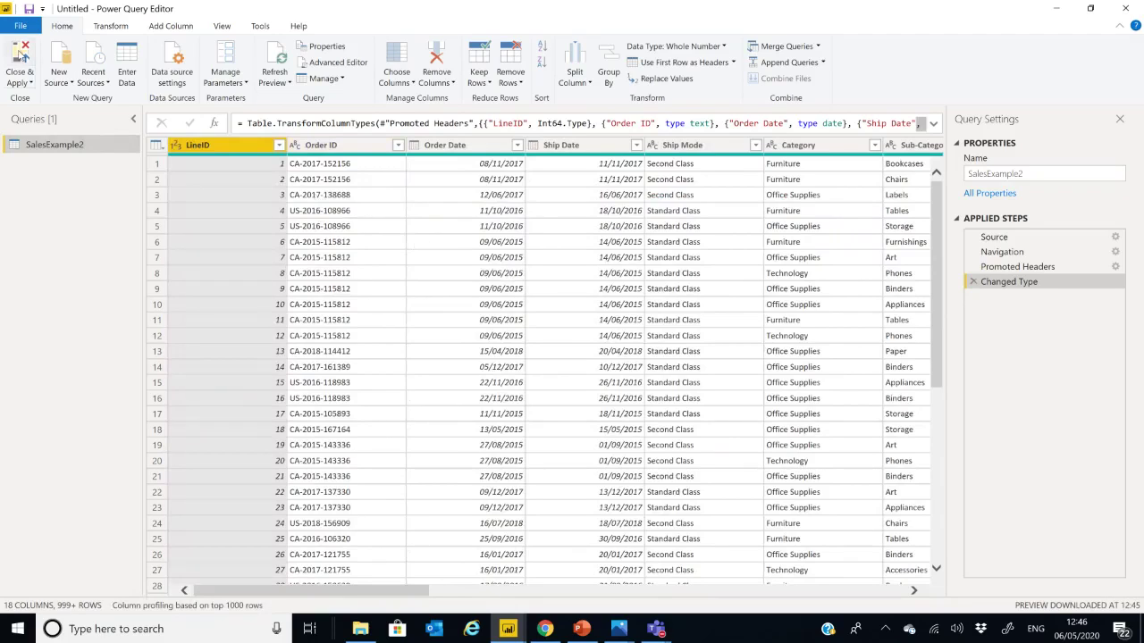
Apply the query changes to load SalesExample2 and open the query listing its load errors.
{"action": "left_click", "coordinate": [22, 55]}
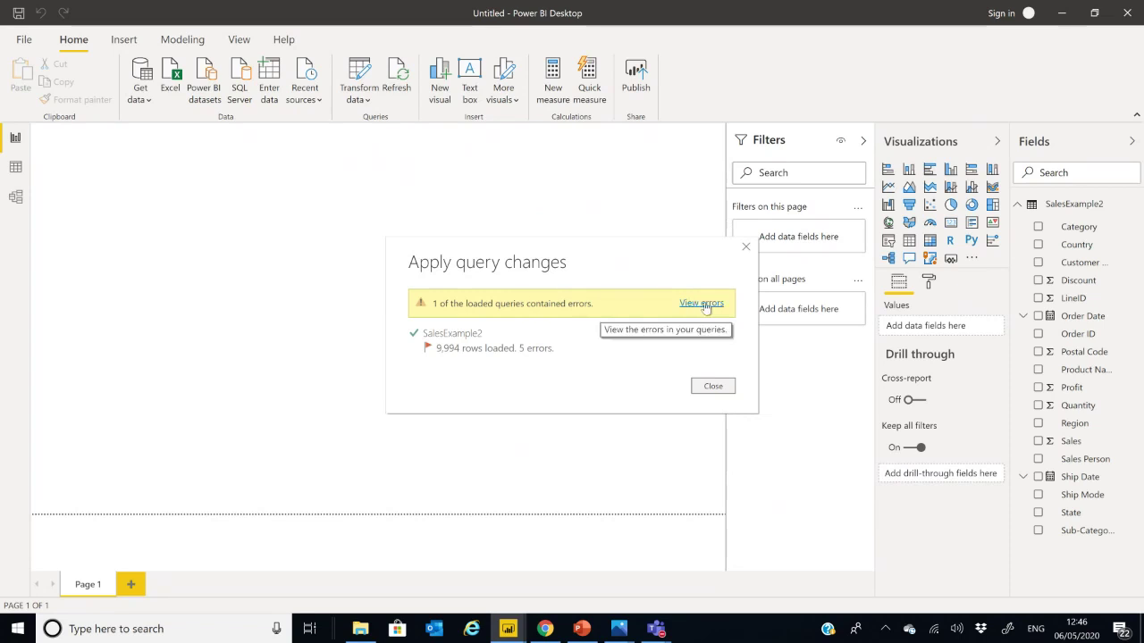
{"action": "key", "text": "Escape"}
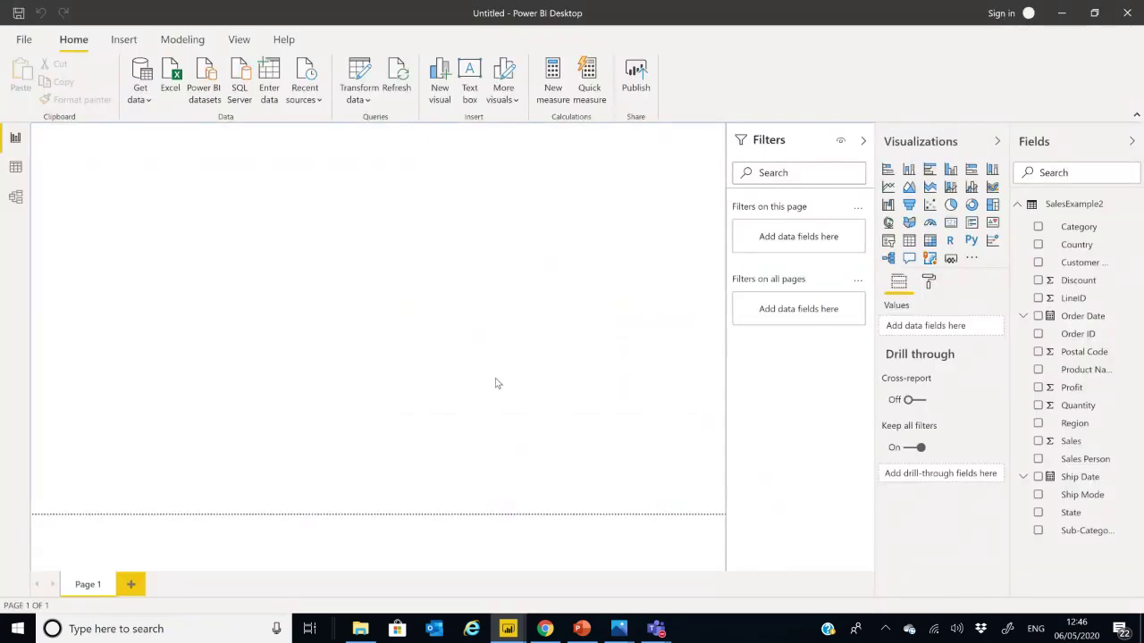
{"action": "key", "text": "alt+Tab"}
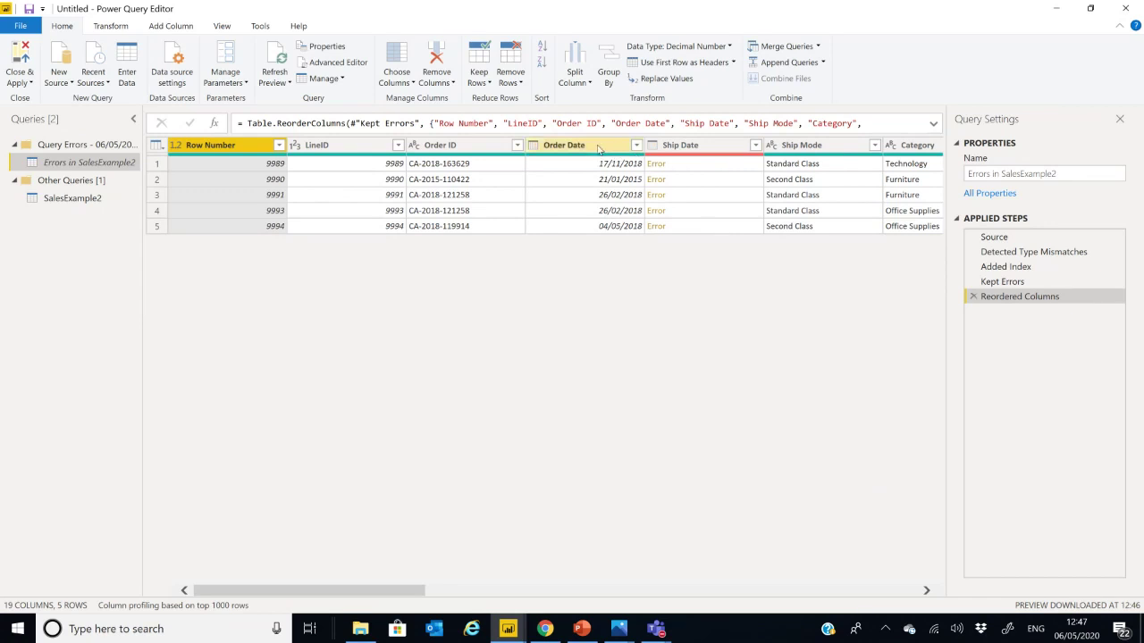
Examine the error details behind the Ship Date cells in the Errors in SalesExample2 query.
{"action": "left_click", "coordinate": [599, 148]}
{"action": "left_click", "coordinate": [695, 148]}
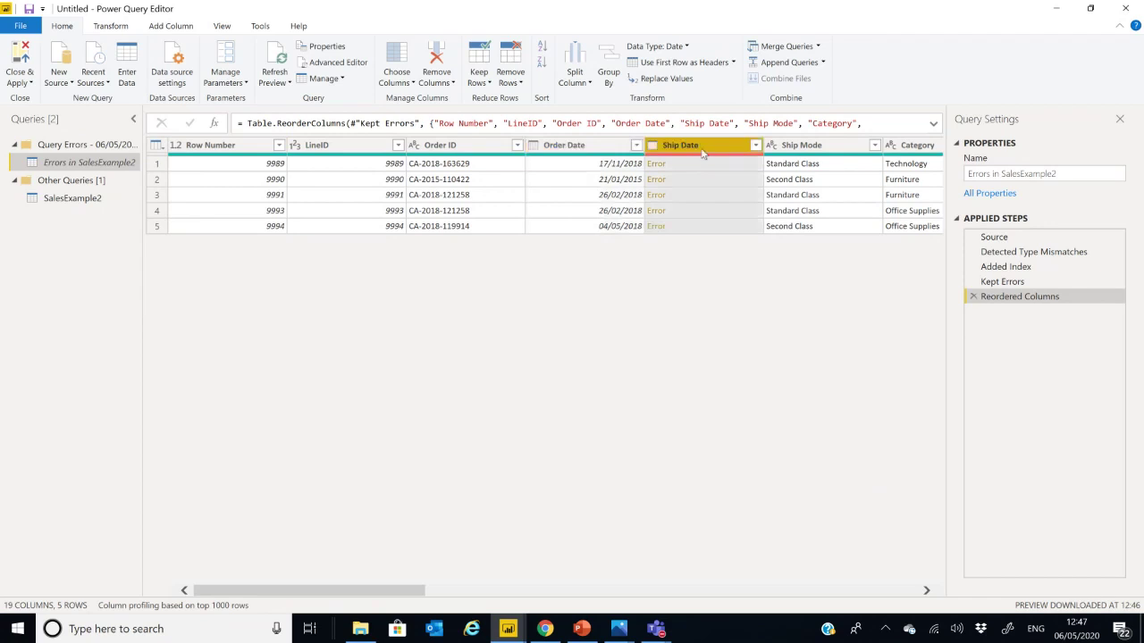
{"action": "left_click", "coordinate": [710, 168]}
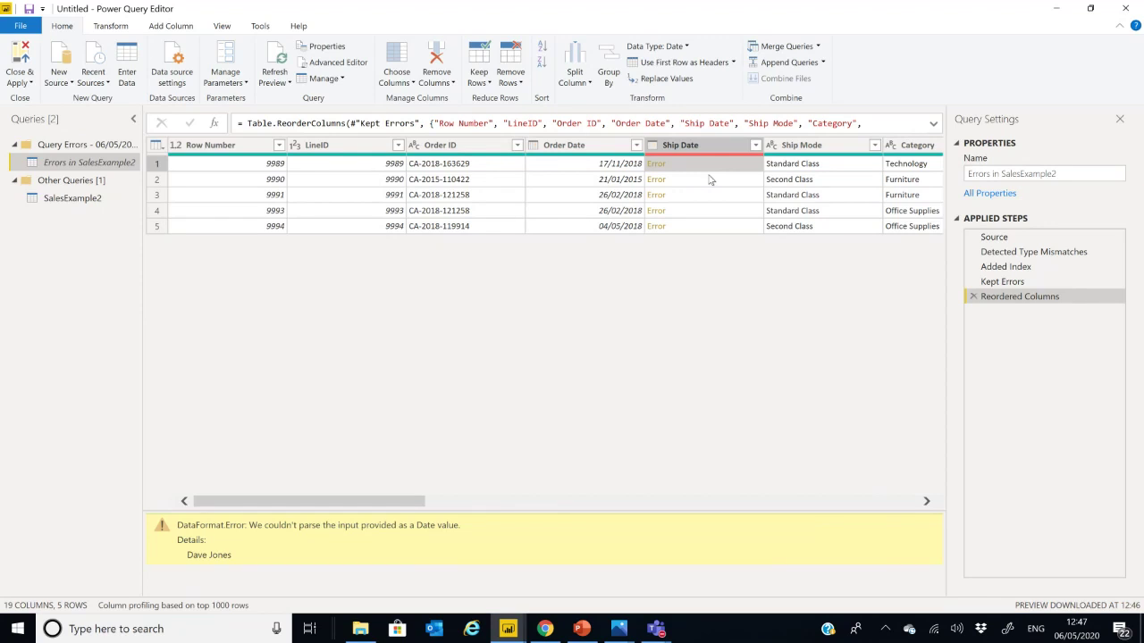
{"action": "triple_click", "coordinate": [194, 556]}
{"action": "left_click_drag", "start_coordinate": [250, 525], "coordinate": [352, 528]}
{"action": "left_click", "coordinate": [438, 526]}
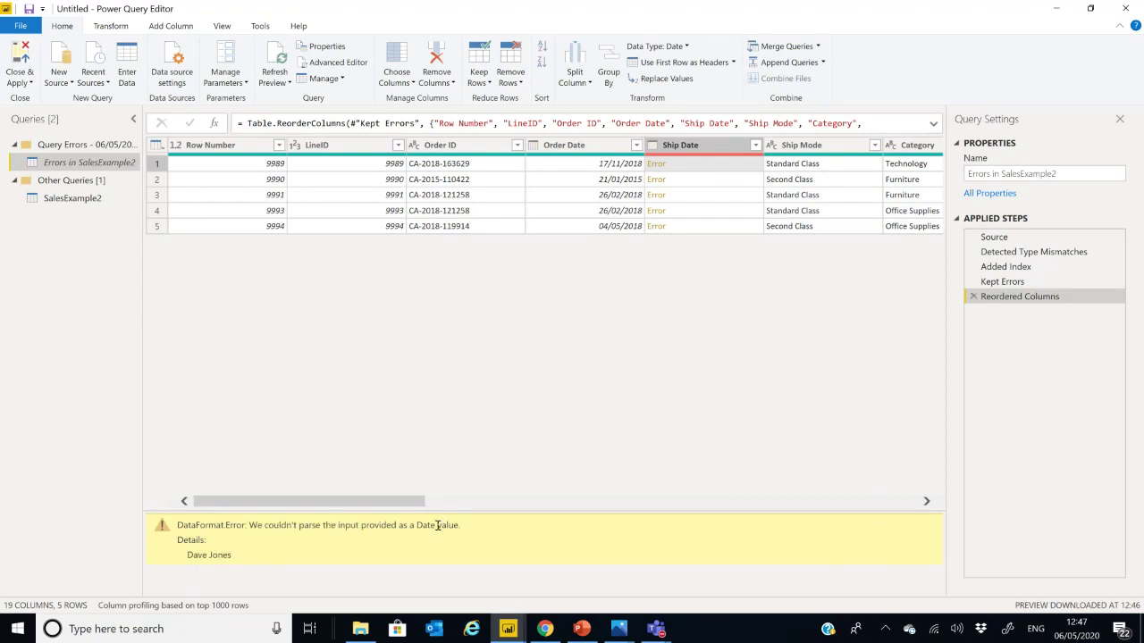
{"action": "left_click", "coordinate": [702, 179]}
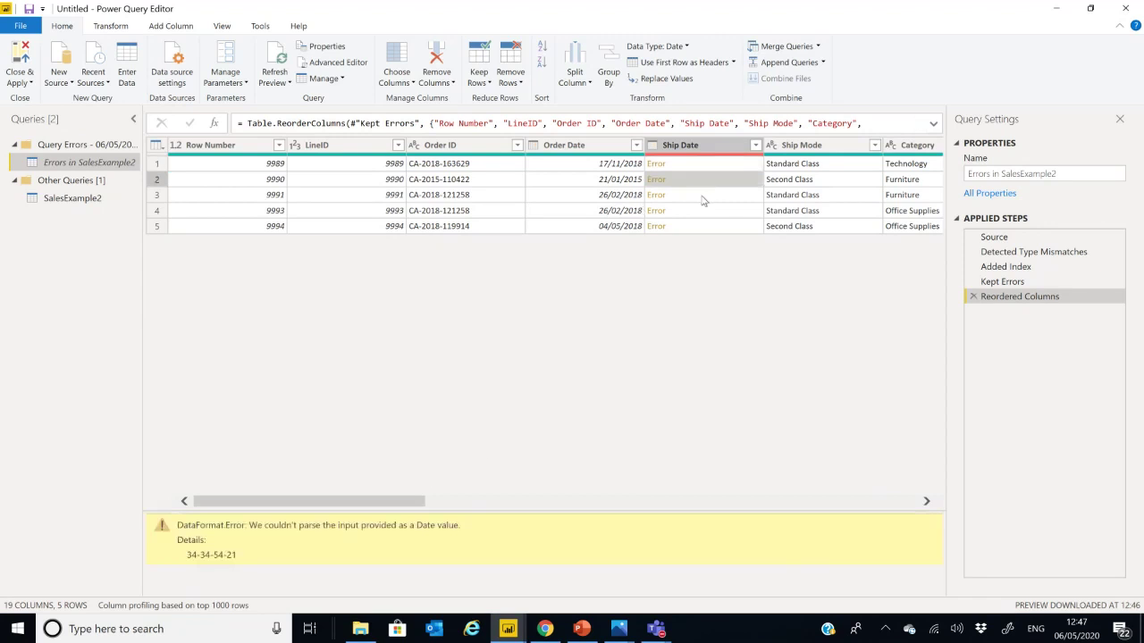
{"action": "left_click", "coordinate": [702, 196]}
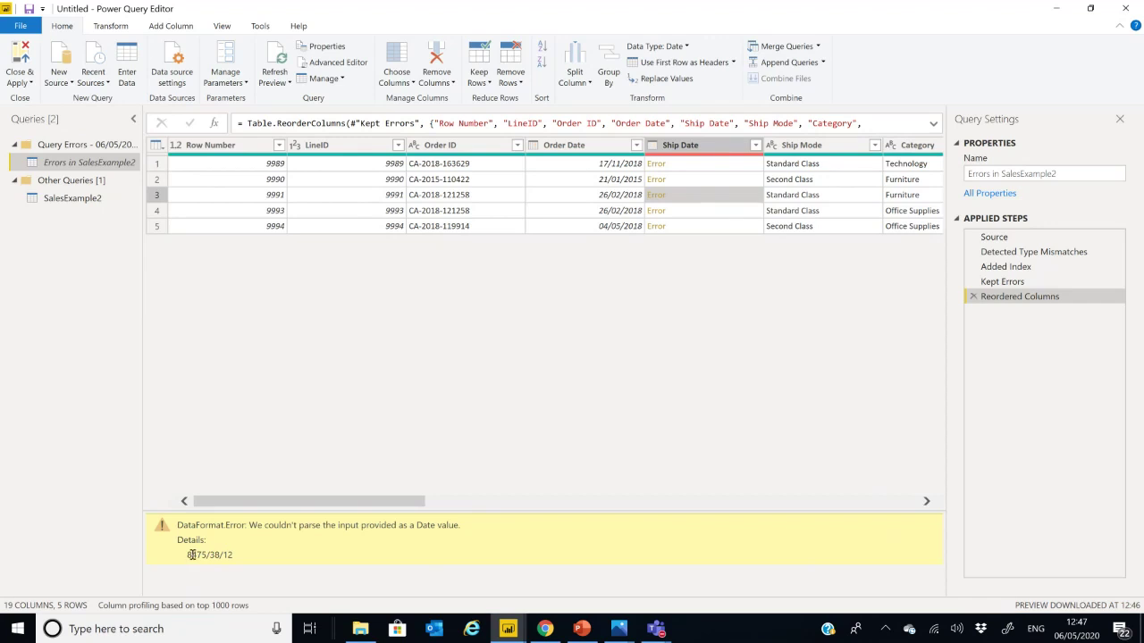
{"action": "left_click_drag", "start_coordinate": [190, 555], "coordinate": [241, 556]}
{"action": "left_click", "coordinate": [243, 560]}
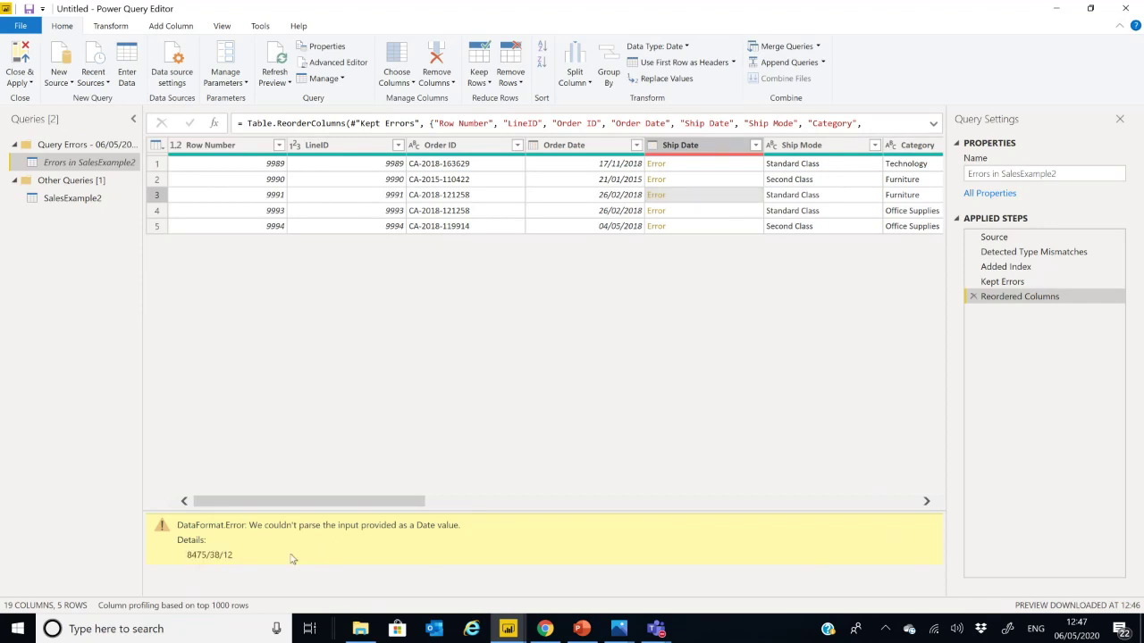
{"action": "left_click", "coordinate": [706, 224]}
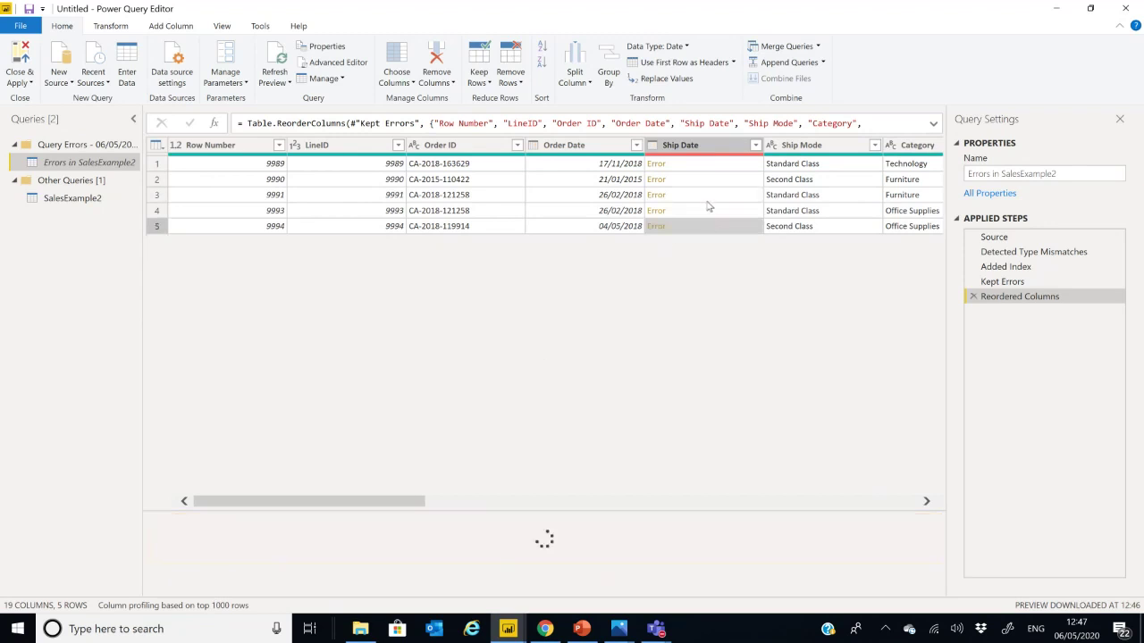
{"action": "left_click", "coordinate": [707, 201]}
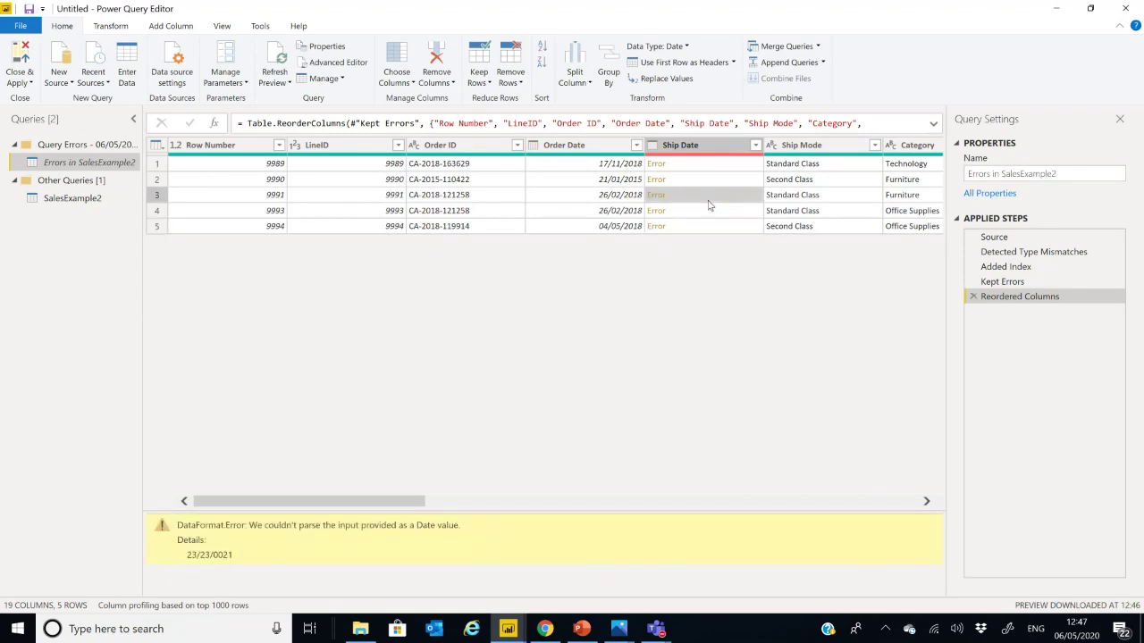
Duplicate the SalesExample2 query and rename the copy Exceptions.
{"action": "left_click", "coordinate": [76, 204]}
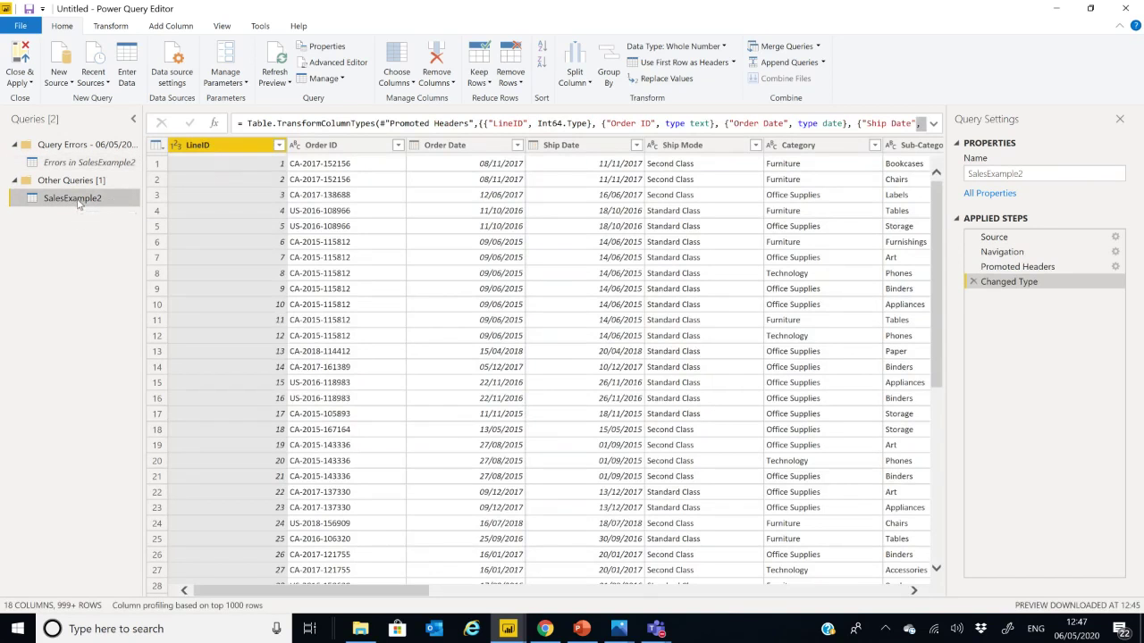
{"action": "right_click", "coordinate": [83, 200]}
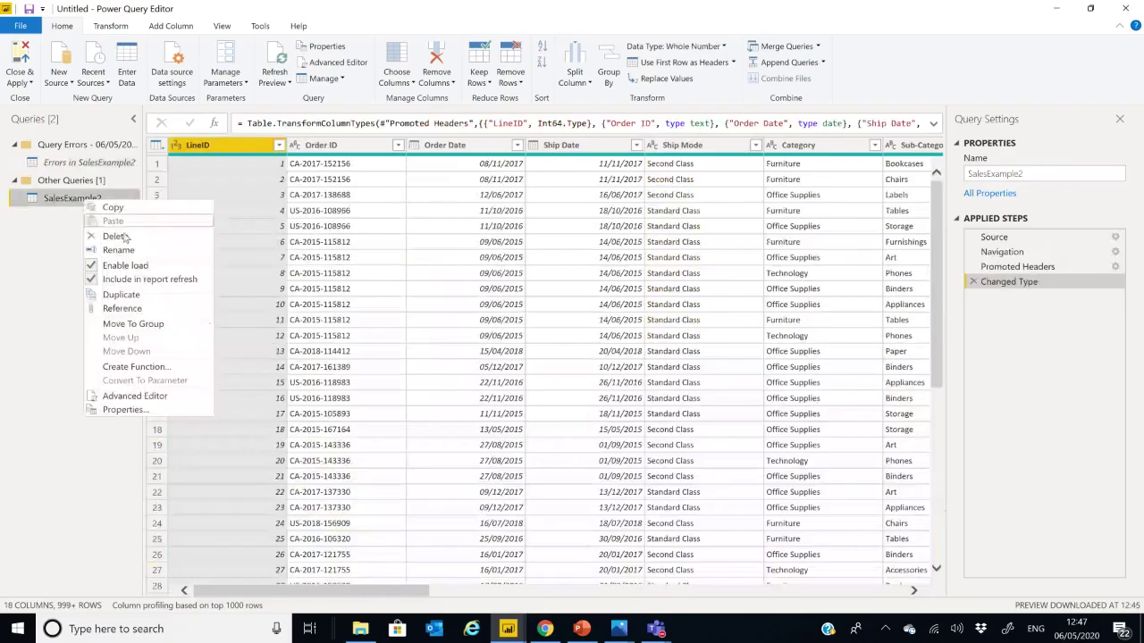
{"action": "left_click", "coordinate": [131, 295]}
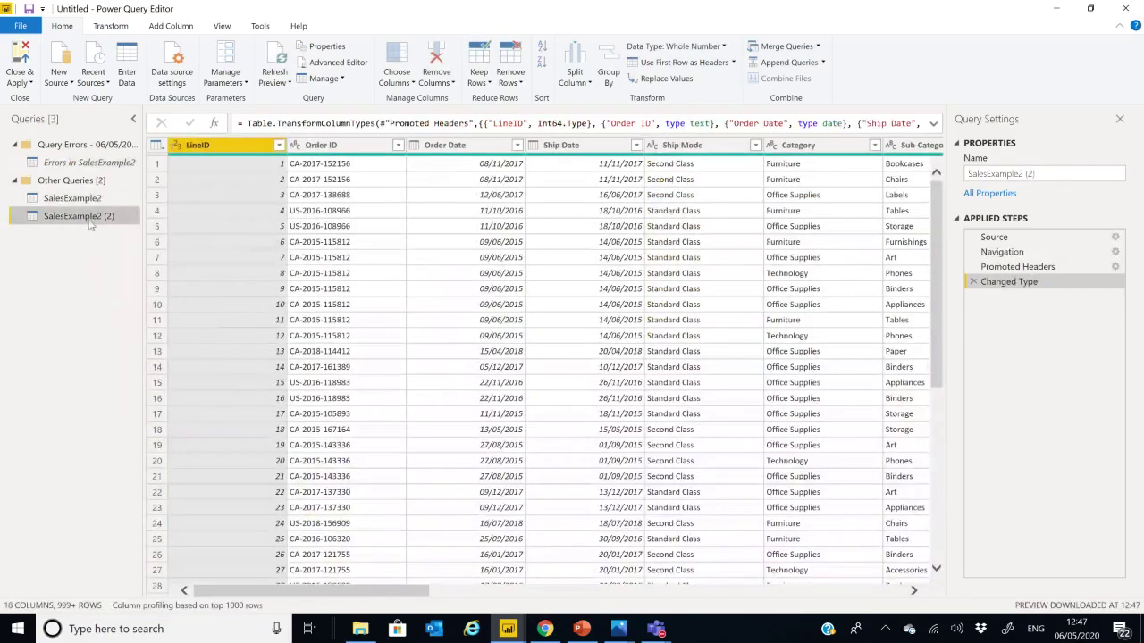
{"action": "left_click", "coordinate": [79, 198]}
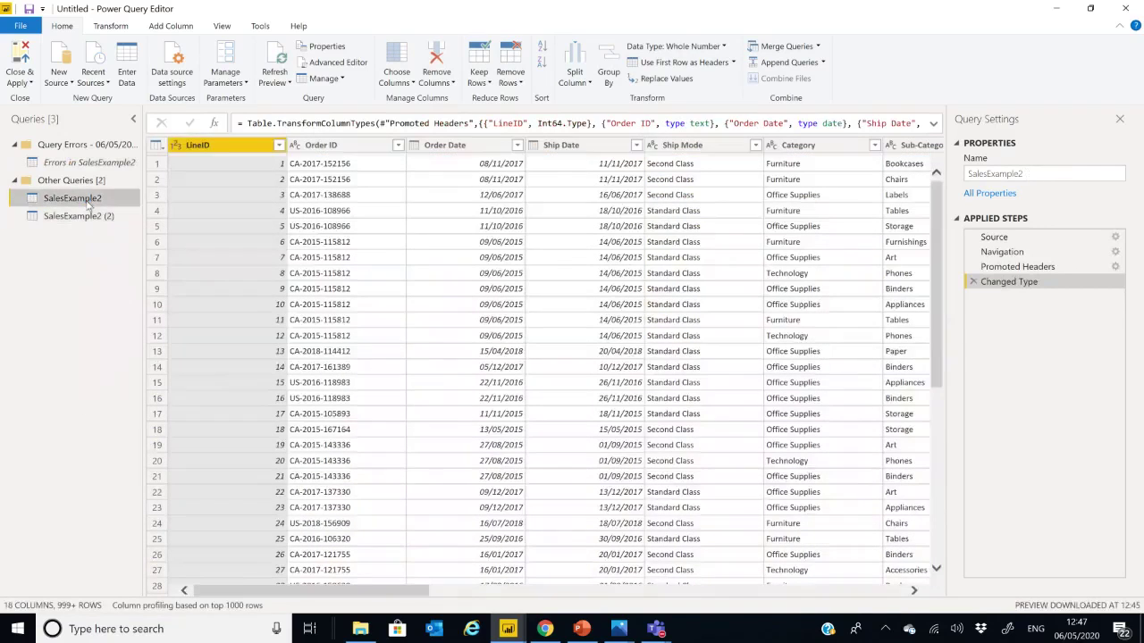
{"action": "left_click", "coordinate": [93, 217]}
{"action": "left_click", "coordinate": [965, 173]}
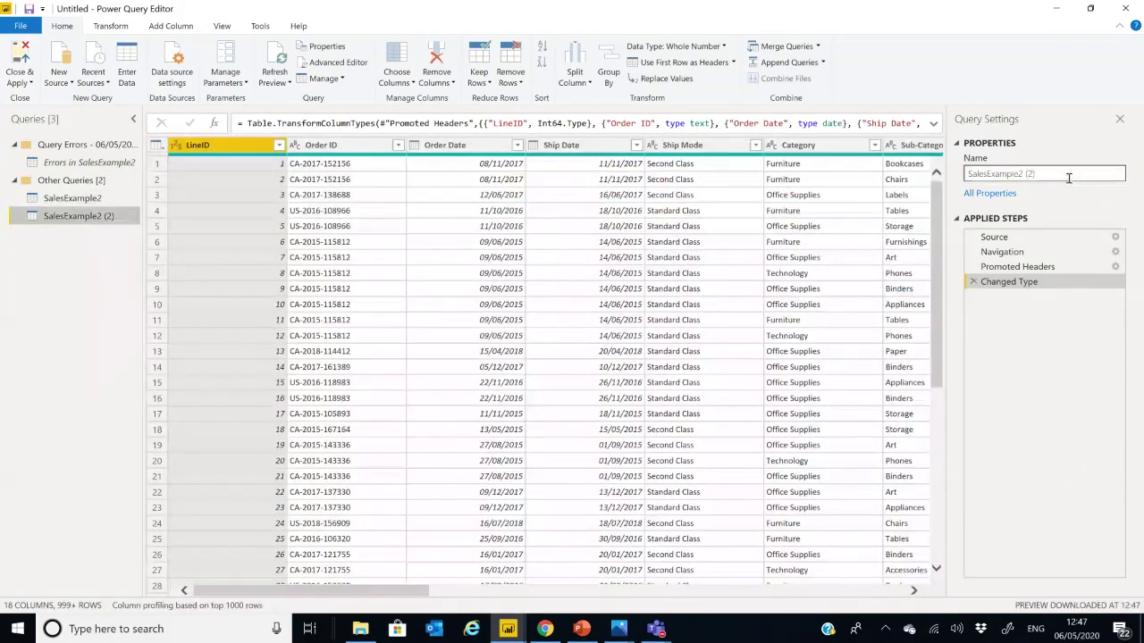
{"action": "key", "text": "BackSpace"}
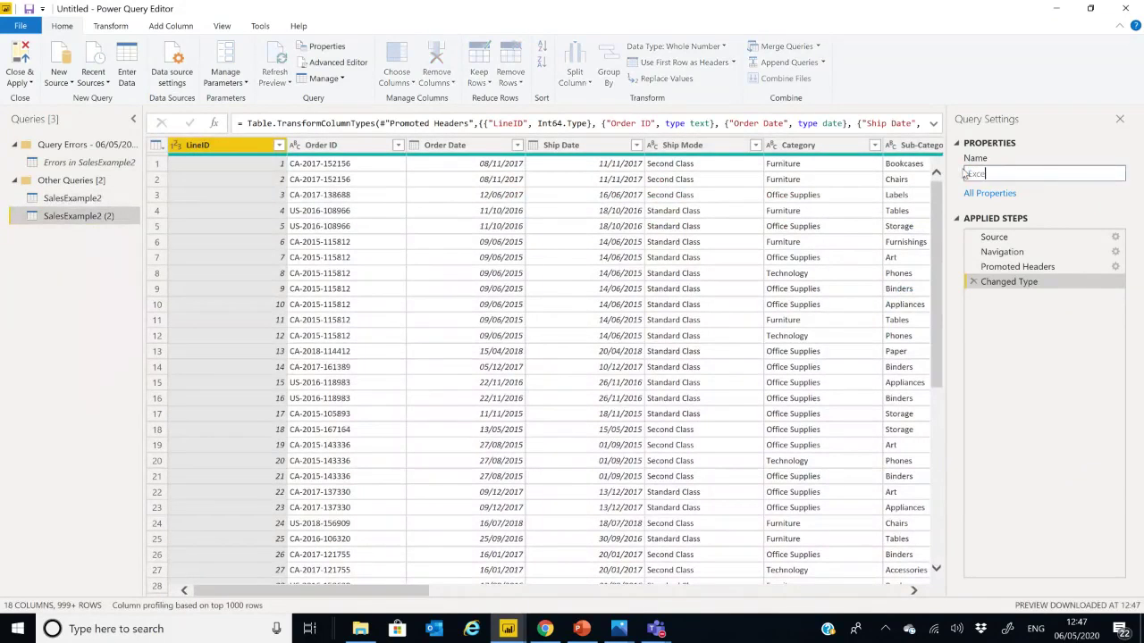
{"action": "key", "text": "Return"}
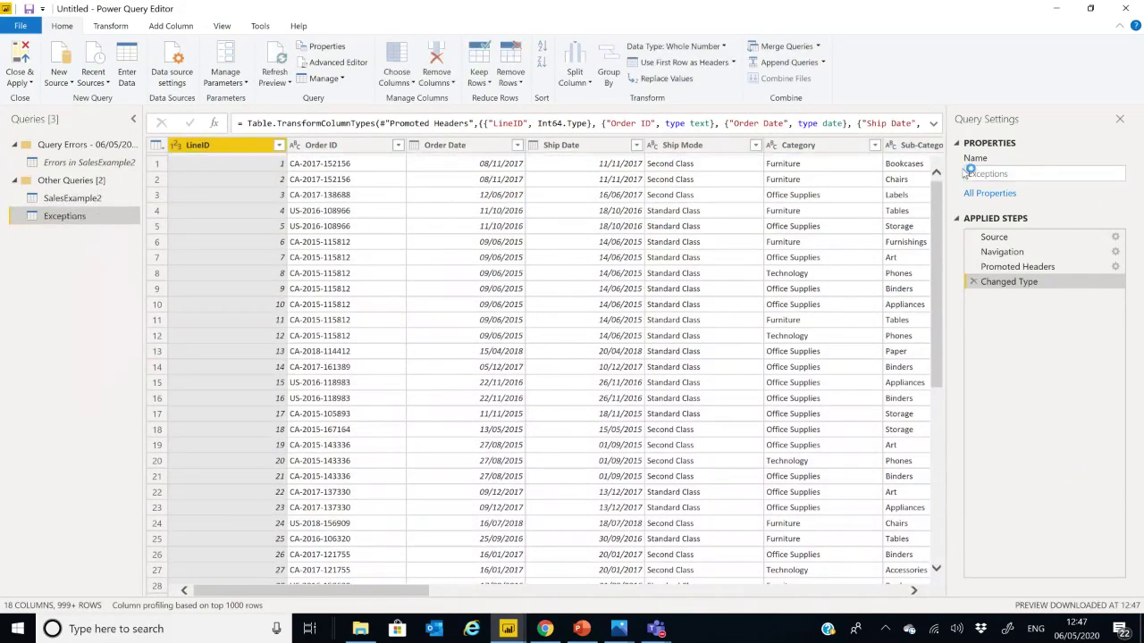
Remove the rows with errors in the Ship Mode column from the SalesExample2 query.
{"action": "left_click", "coordinate": [80, 199]}
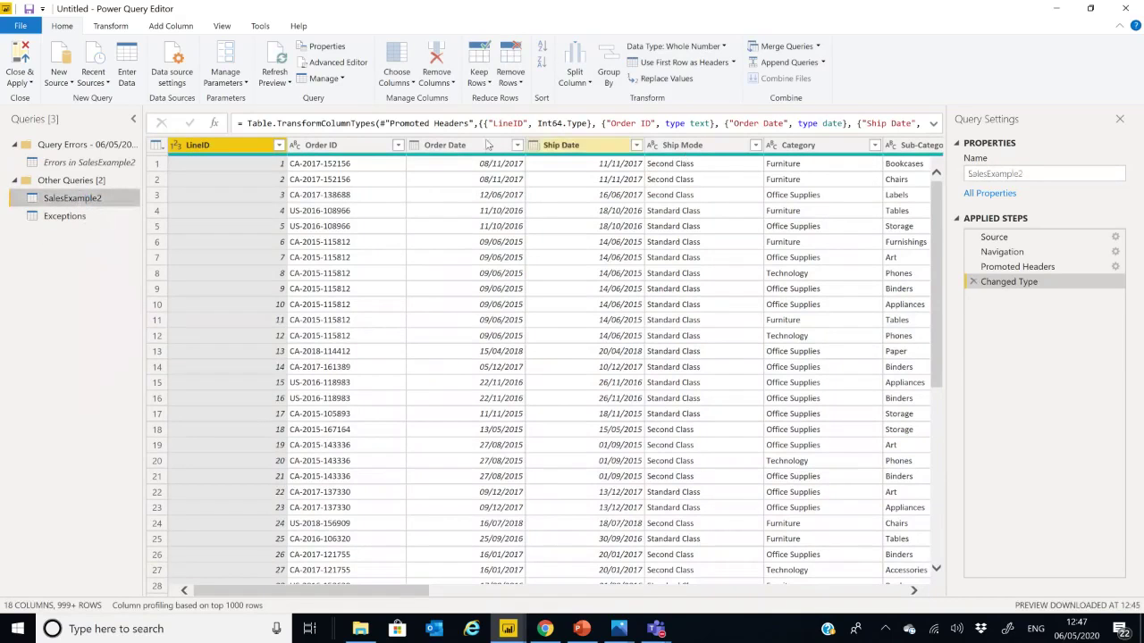
{"action": "left_click_drag", "start_coordinate": [410, 589], "coordinate": [382, 600]}
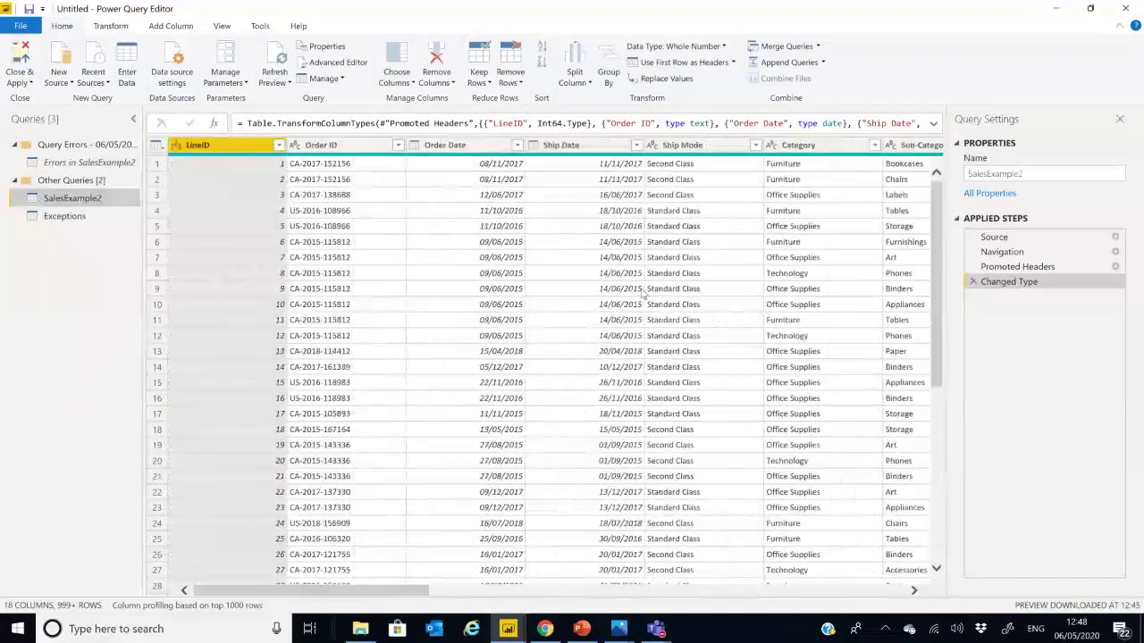
{"action": "right_click", "coordinate": [696, 150]}
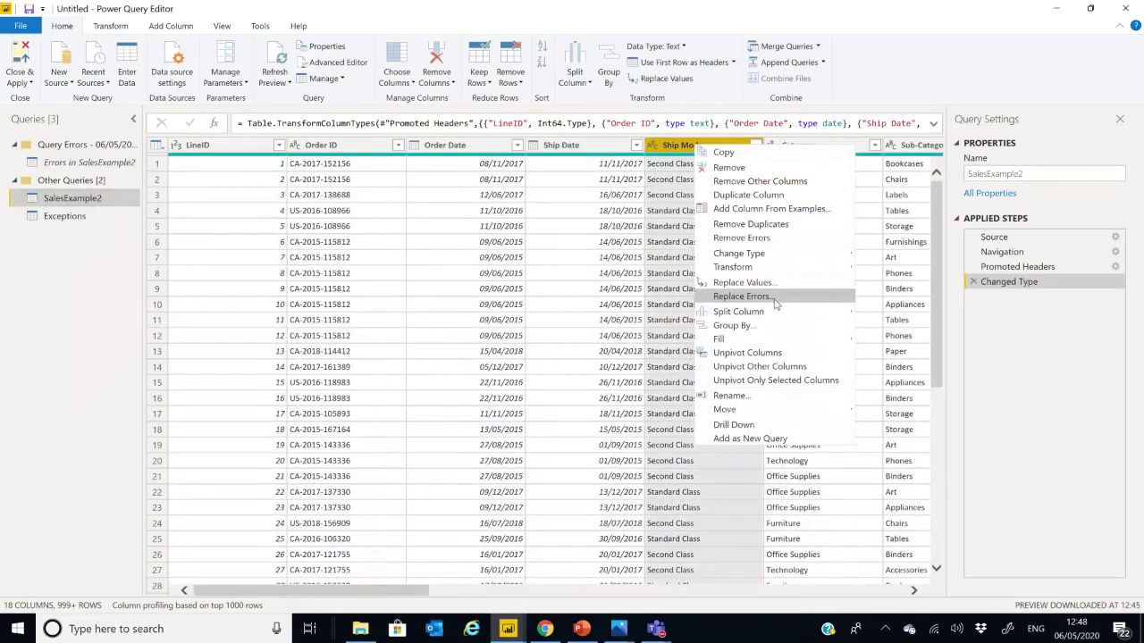
{"action": "left_click", "coordinate": [753, 240]}
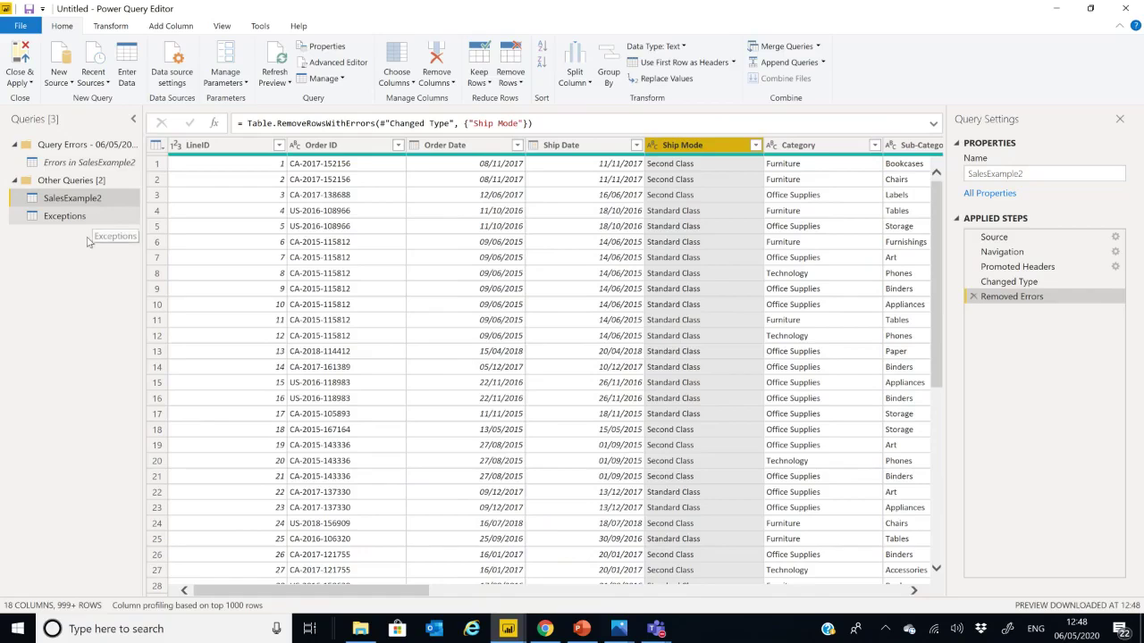
Keep only the rows containing errors across the whole Exceptions table and compare the result with SalesExample2.
{"action": "left_click", "coordinate": [92, 223]}
{"action": "left_click", "coordinate": [157, 145]}
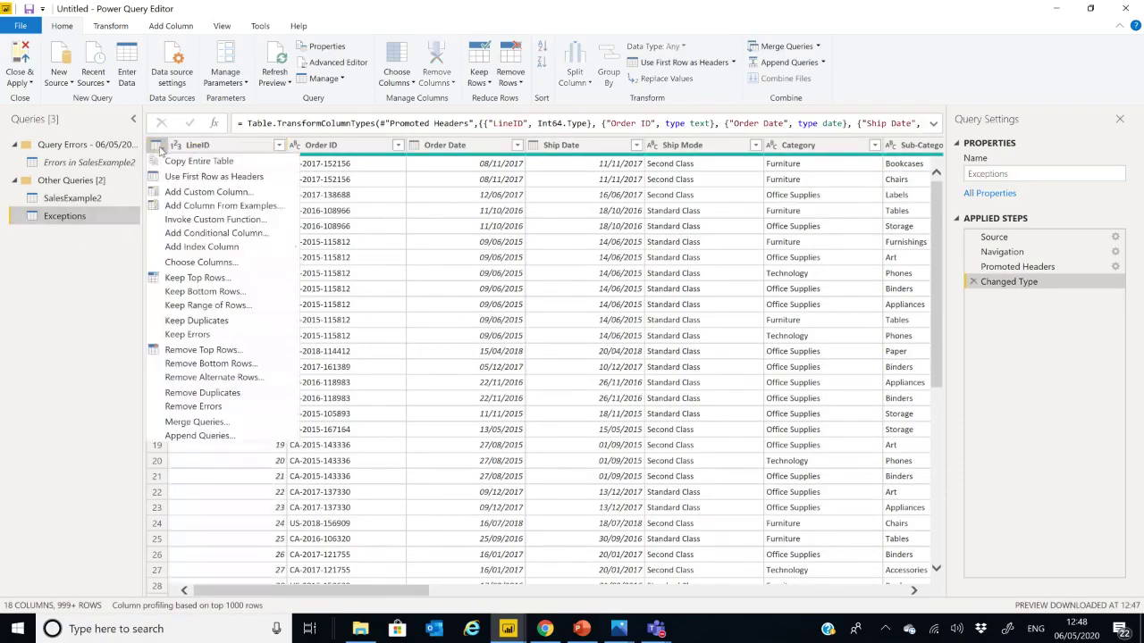
{"action": "left_click", "coordinate": [241, 335]}
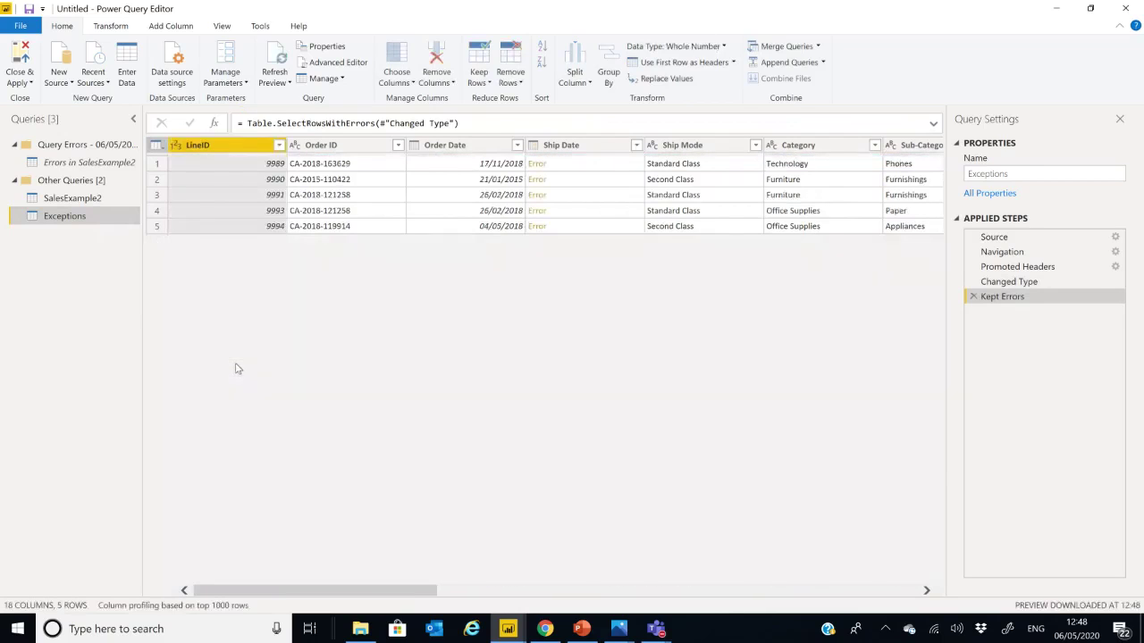
{"action": "left_click", "coordinate": [84, 198]}
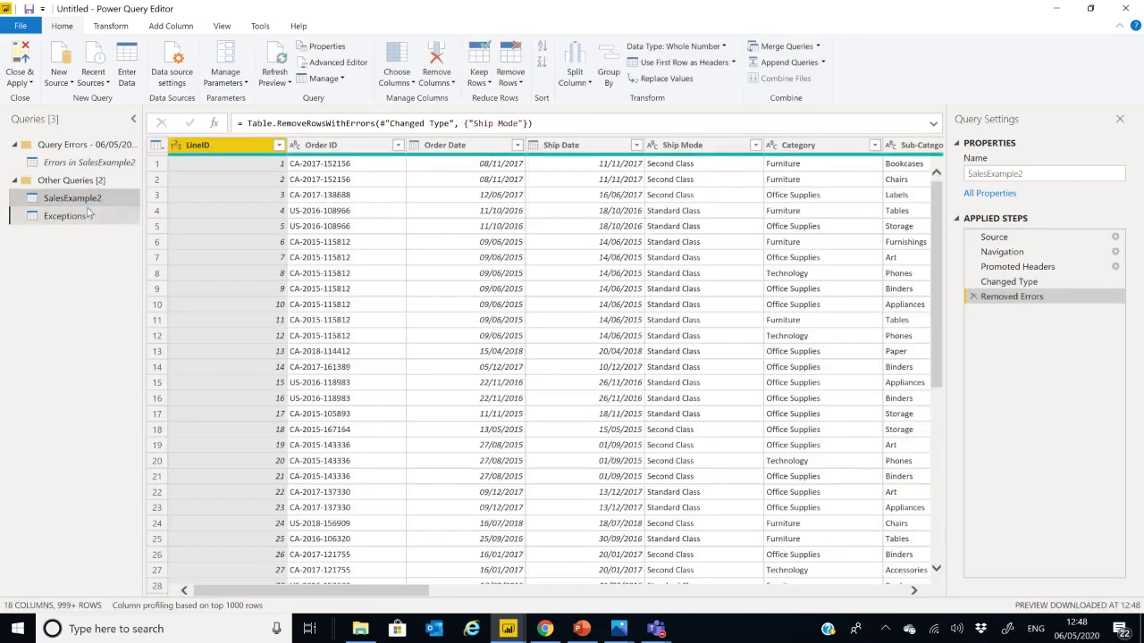
{"action": "left_click", "coordinate": [86, 216]}
{"action": "left_click", "coordinate": [87, 198]}
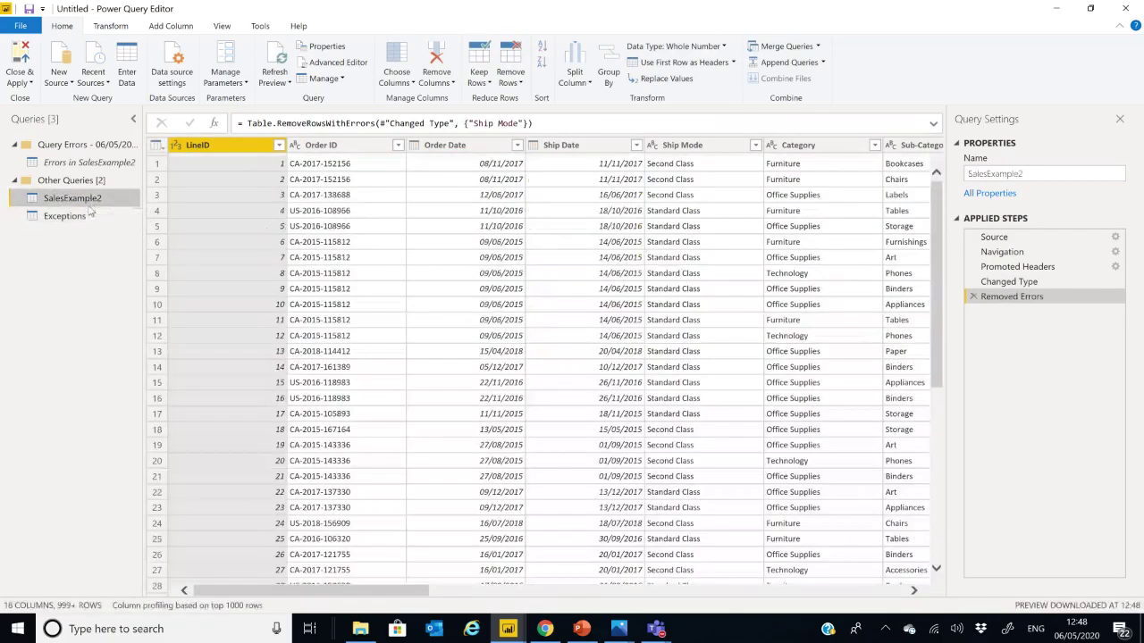
{"action": "left_click", "coordinate": [90, 217]}
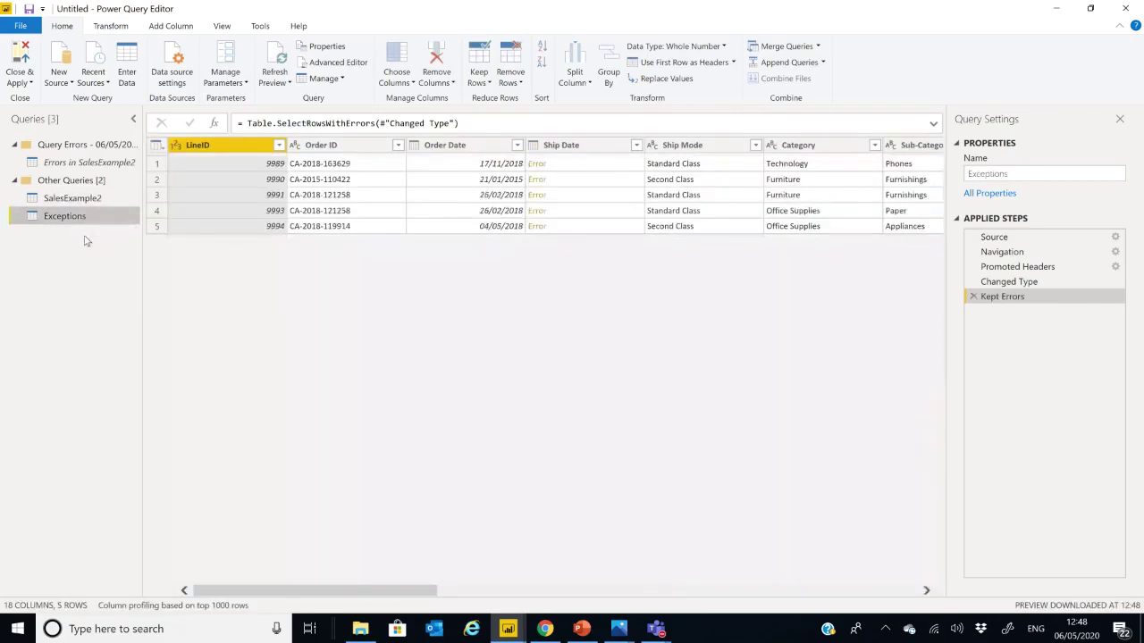
Delete the Query Errors group together with the errors query it contains.
{"action": "right_click", "coordinate": [74, 150]}
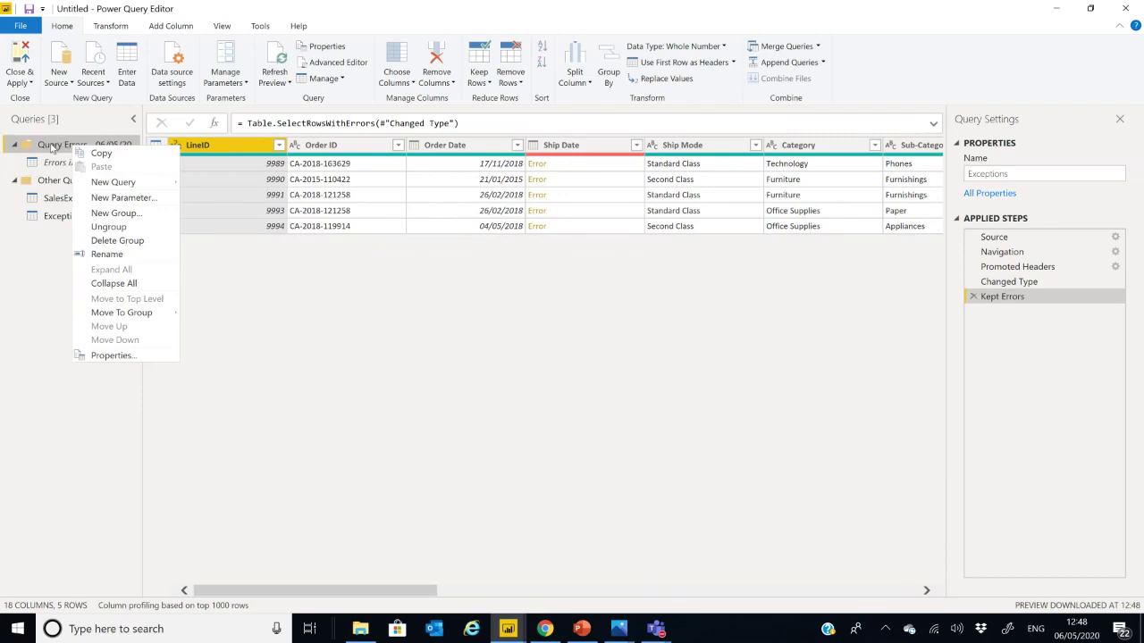
{"action": "left_click", "coordinate": [51, 148]}
{"action": "right_click", "coordinate": [71, 147]}
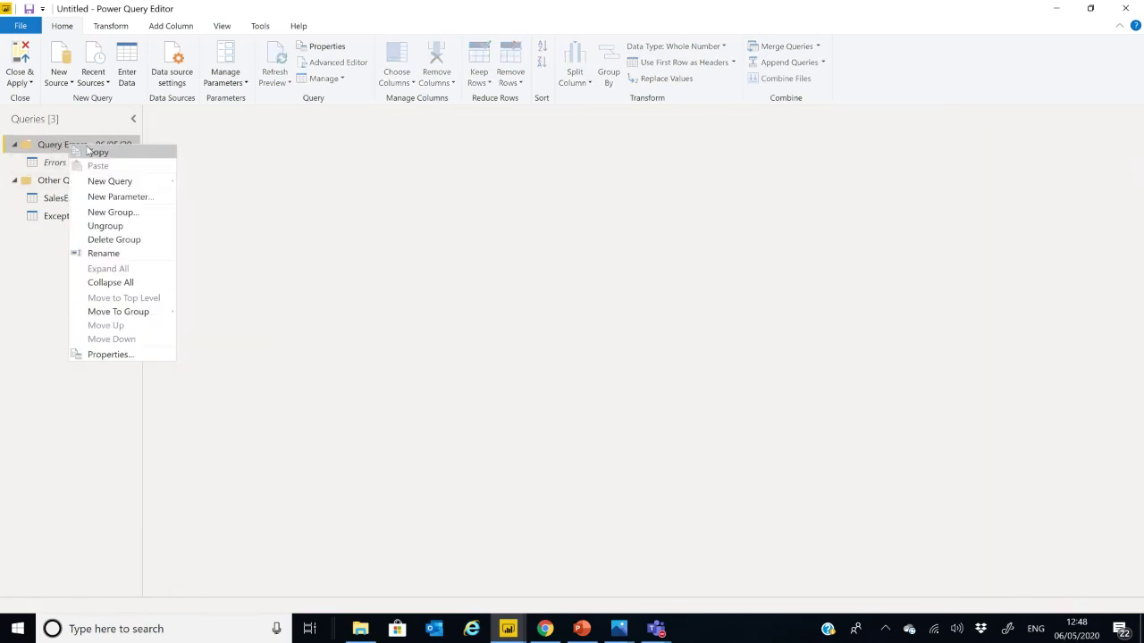
{"action": "left_click", "coordinate": [114, 240]}
{"action": "left_click", "coordinate": [642, 344]}
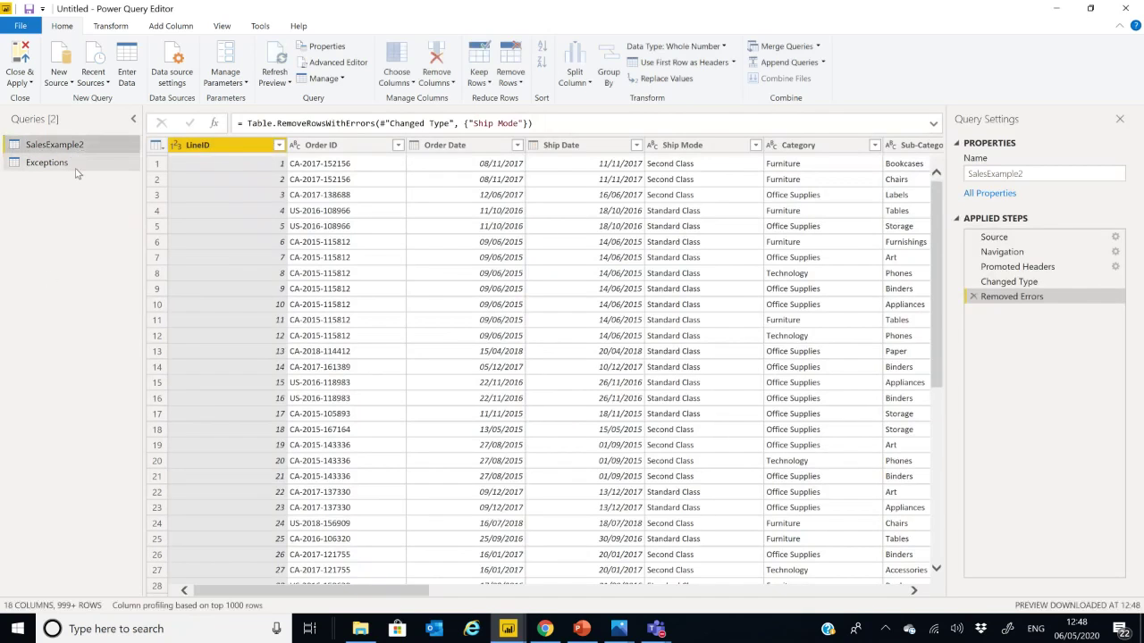
Inspect the error message and details for the first Ship Date cell in the Exceptions query.
{"action": "left_click", "coordinate": [78, 167]}
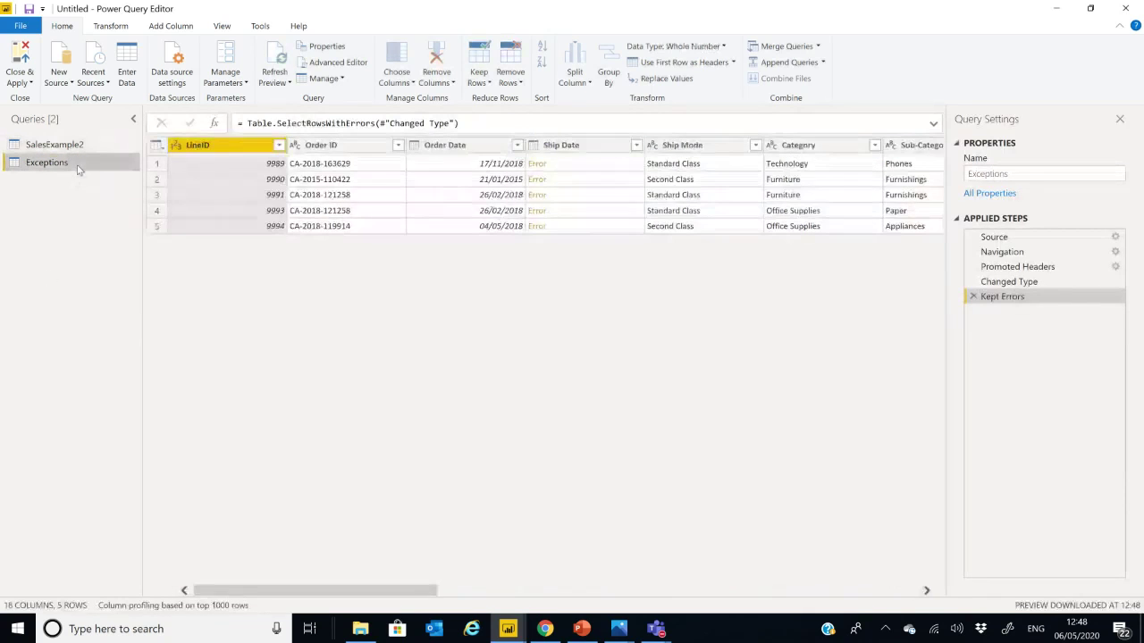
{"action": "left_click", "coordinate": [605, 170]}
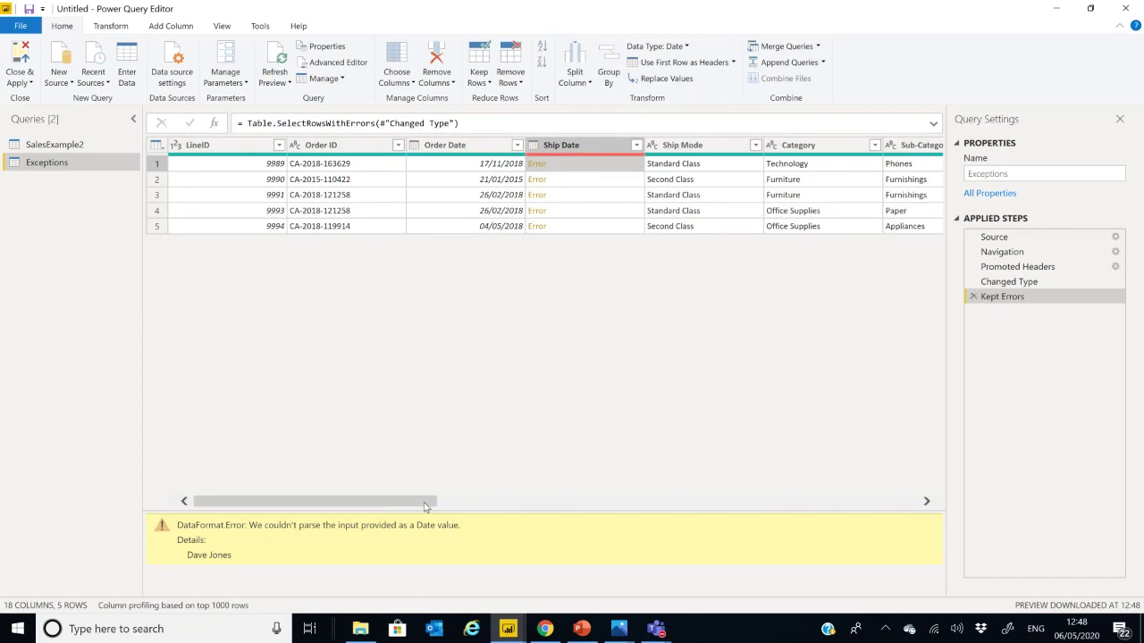
{"action": "left_click_drag", "start_coordinate": [379, 504], "coordinate": [403, 507]}
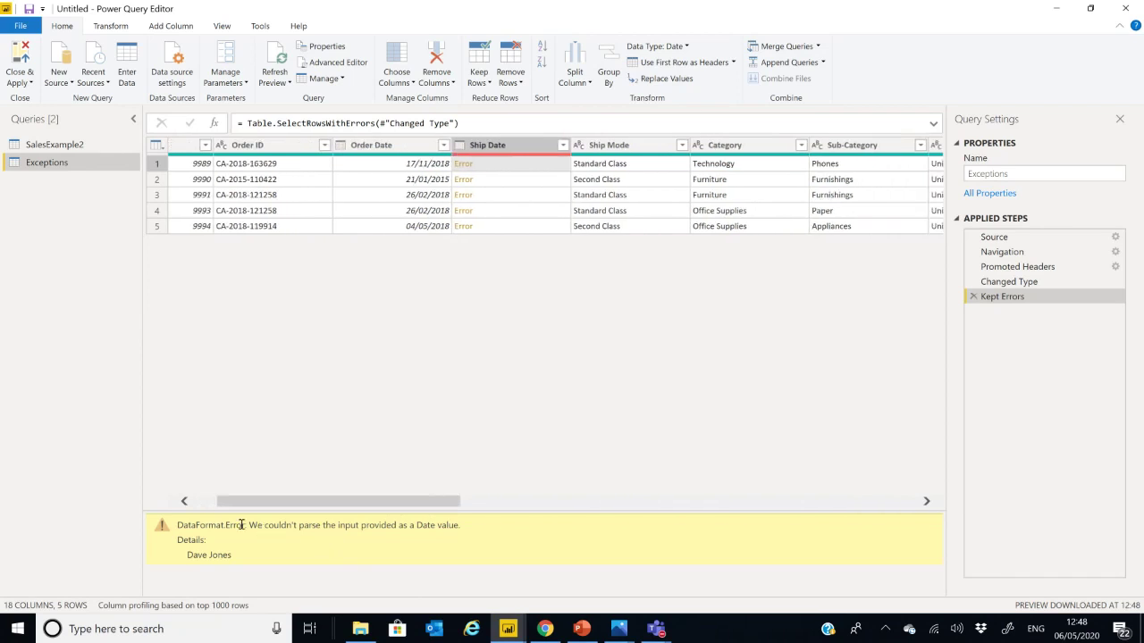
{"action": "left_click_drag", "start_coordinate": [248, 525], "coordinate": [442, 534]}
{"action": "left_click", "coordinate": [459, 549]}
Add a custom column named Error to the Exceptions query with the formula = try [Ship Mode].
{"action": "left_click", "coordinate": [158, 28]}
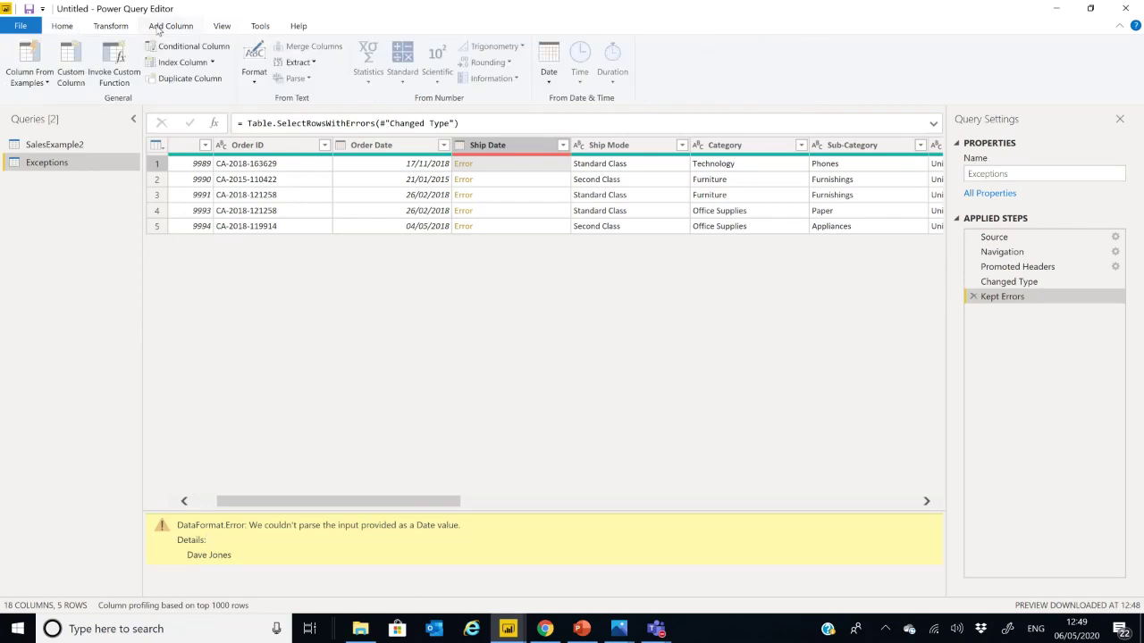
{"action": "left_click", "coordinate": [73, 61]}
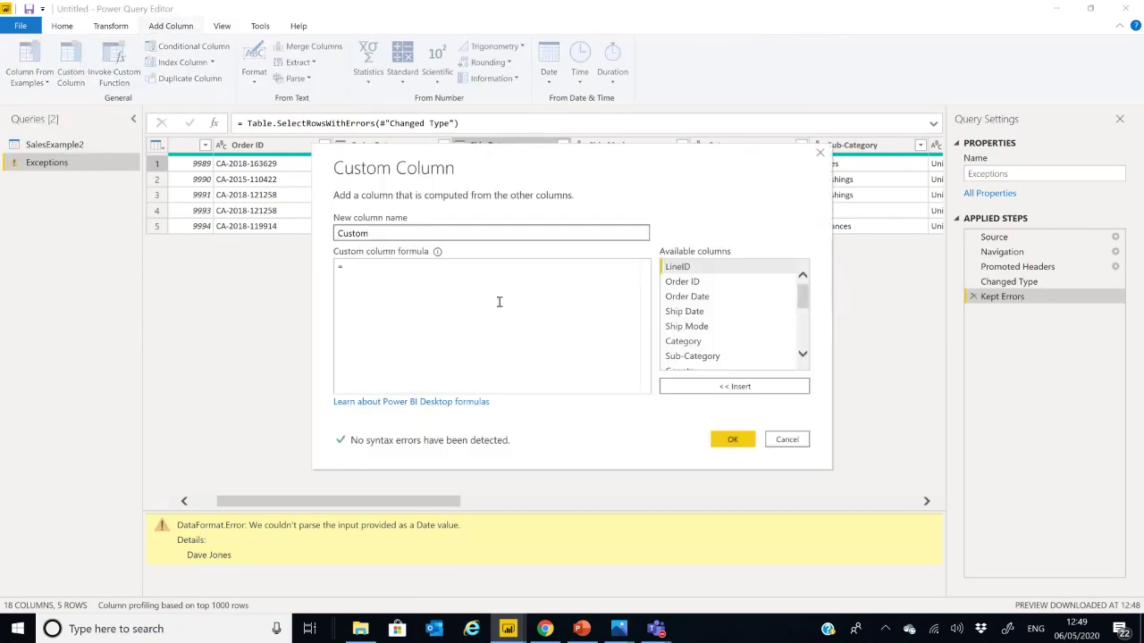
{"action": "left_click_drag", "start_coordinate": [372, 234], "coordinate": [304, 230]}
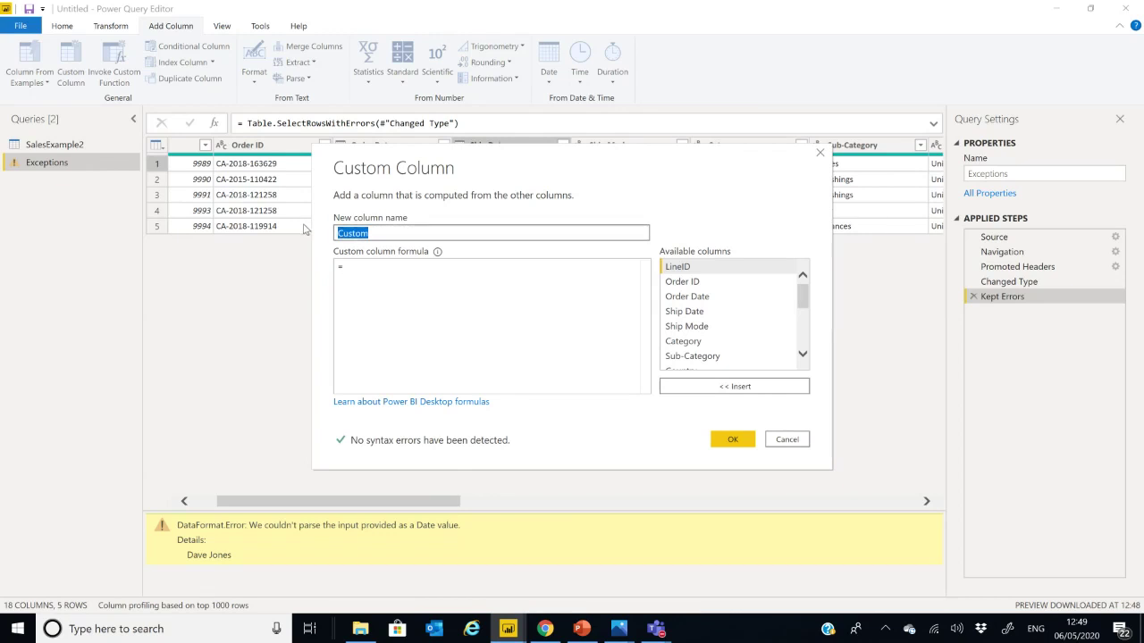
{"action": "type", "text": "Error"}
{"action": "left_click", "coordinate": [414, 280]}
{"action": "type", "text": "try"}
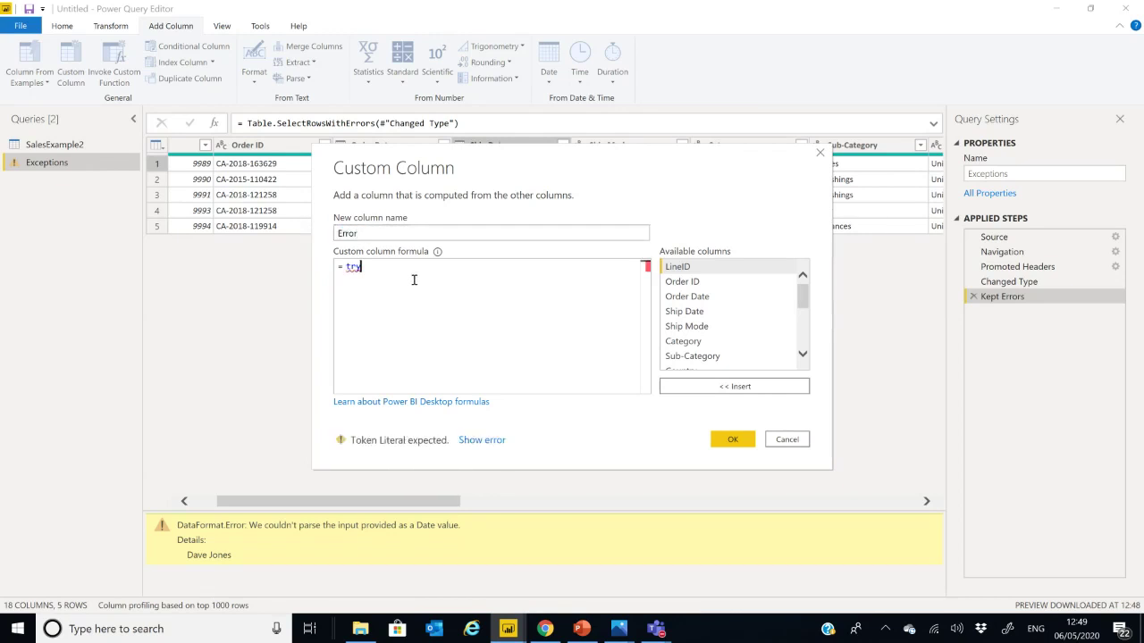
{"action": "double_click", "coordinate": [685, 326]}
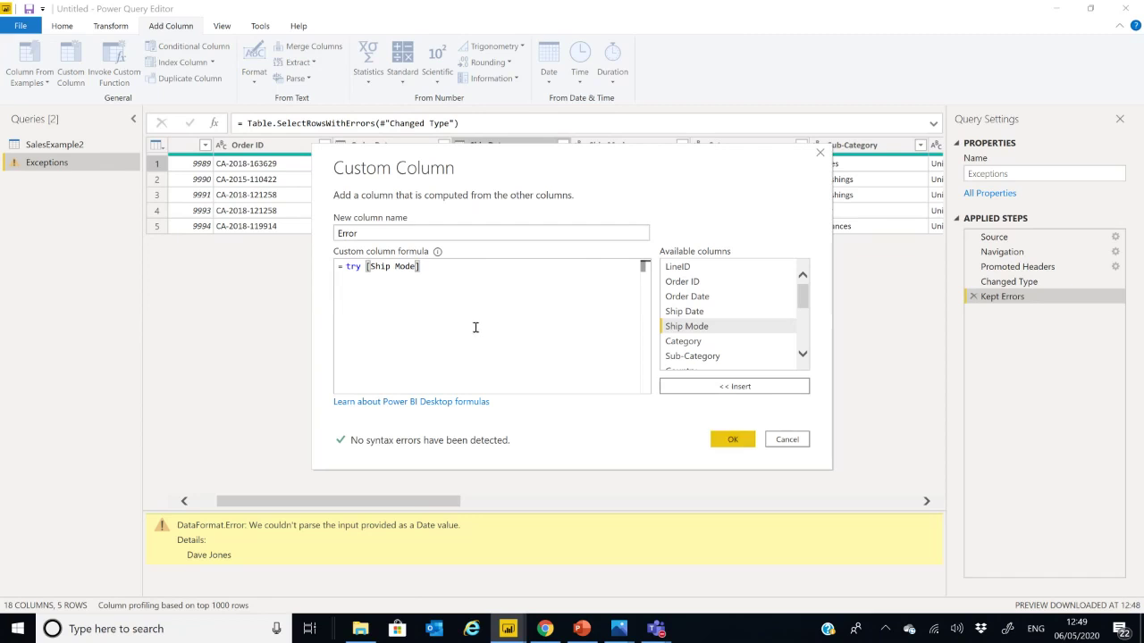
{"action": "left_click", "coordinate": [349, 269]}
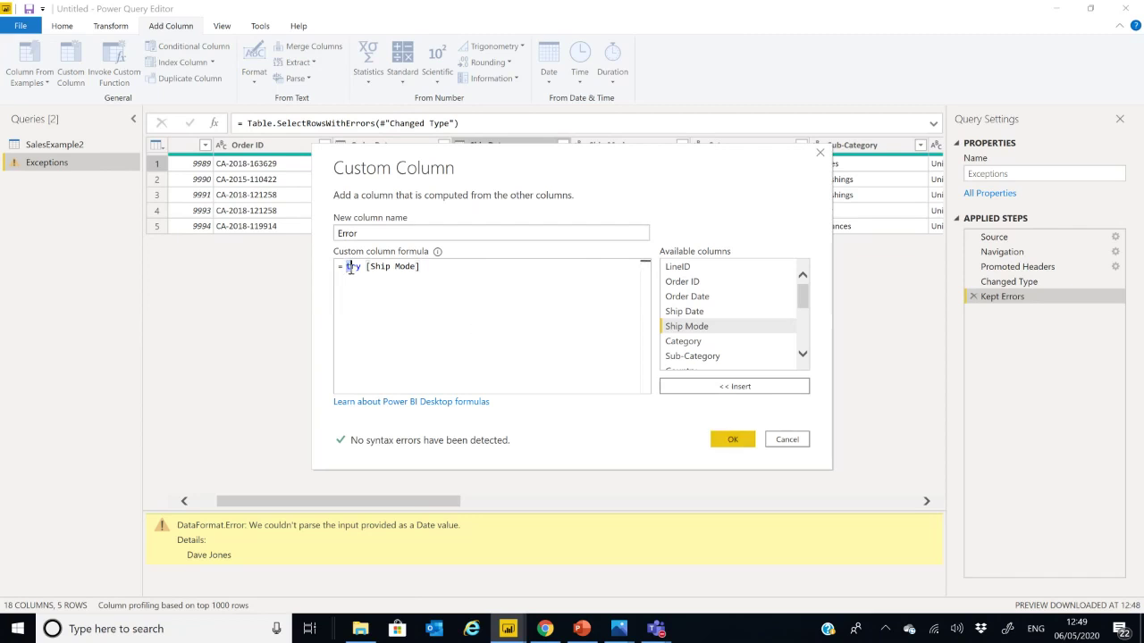
{"action": "left_click", "coordinate": [732, 439]}
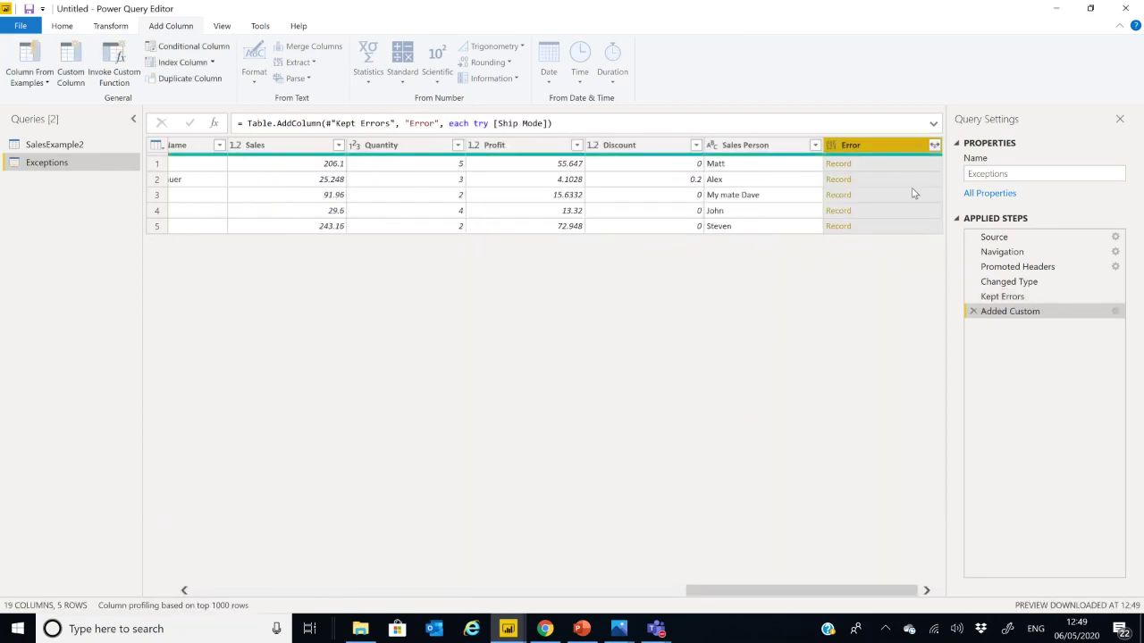
Expand the Error column into its HasError and Value fields without using the original column name as prefix.
{"action": "left_click", "coordinate": [903, 170]}
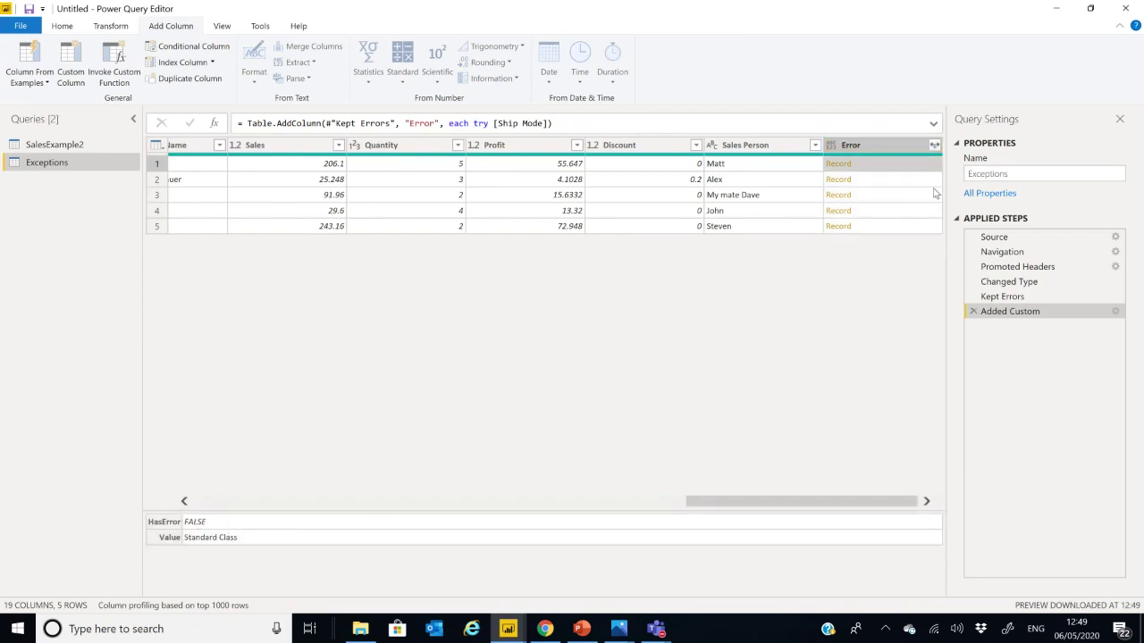
{"action": "left_click", "coordinate": [934, 145]}
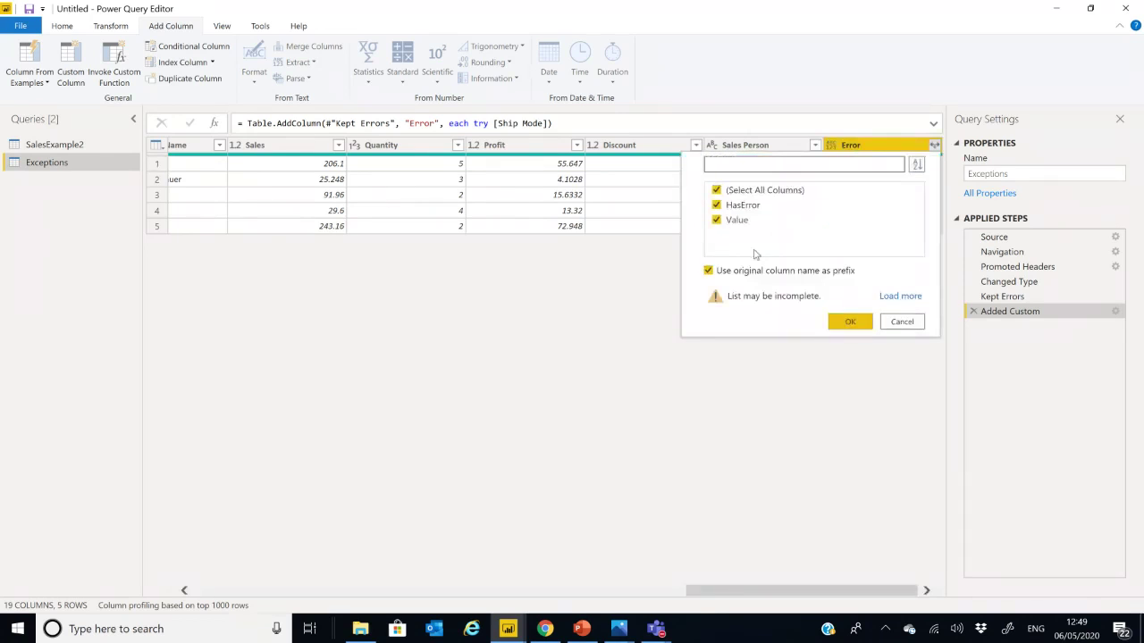
{"action": "left_click", "coordinate": [707, 270]}
{"action": "left_click", "coordinate": [846, 321]}
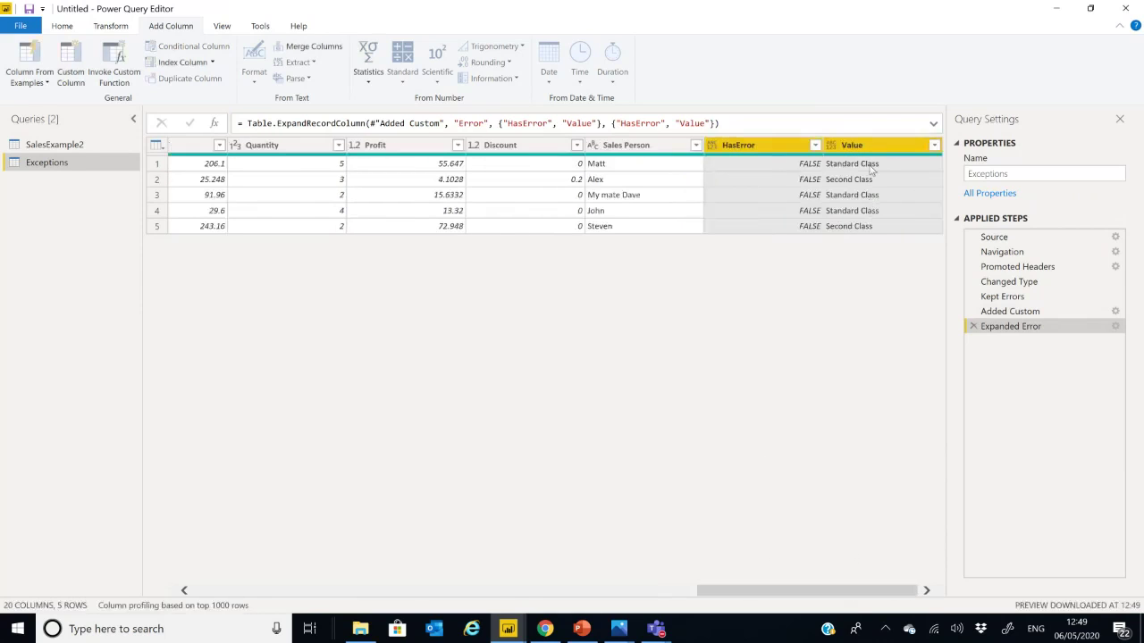
{"action": "left_click", "coordinate": [872, 168]}
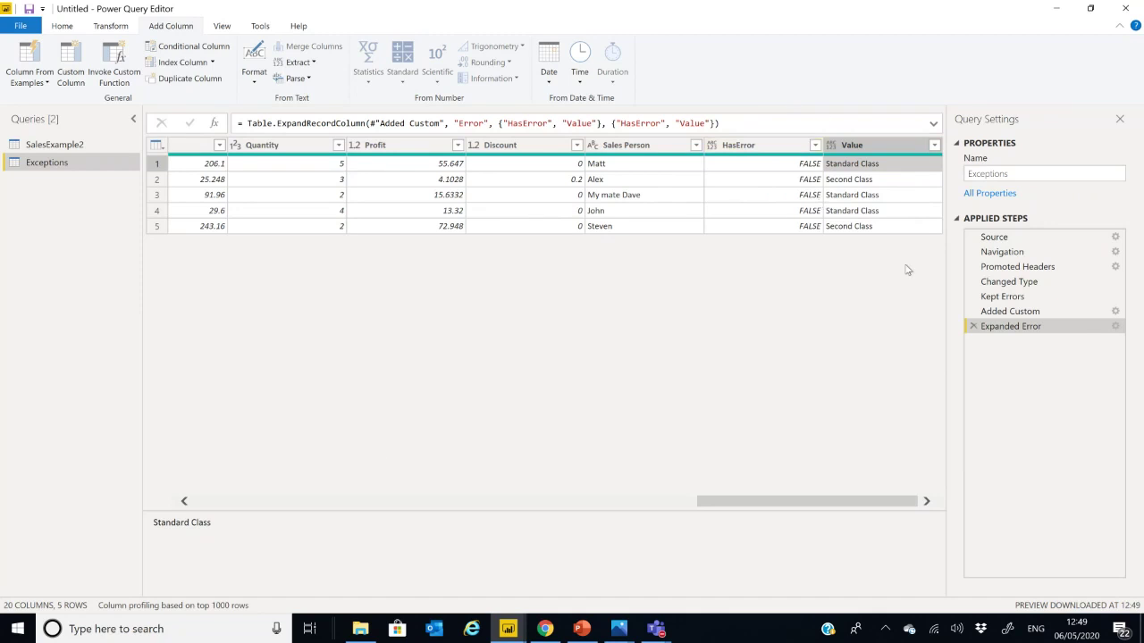
Check the unexpanded Error records in the first two rows, and change the Error custom column's formula to = try [Ship Date].
{"action": "left_click", "coordinate": [1026, 313]}
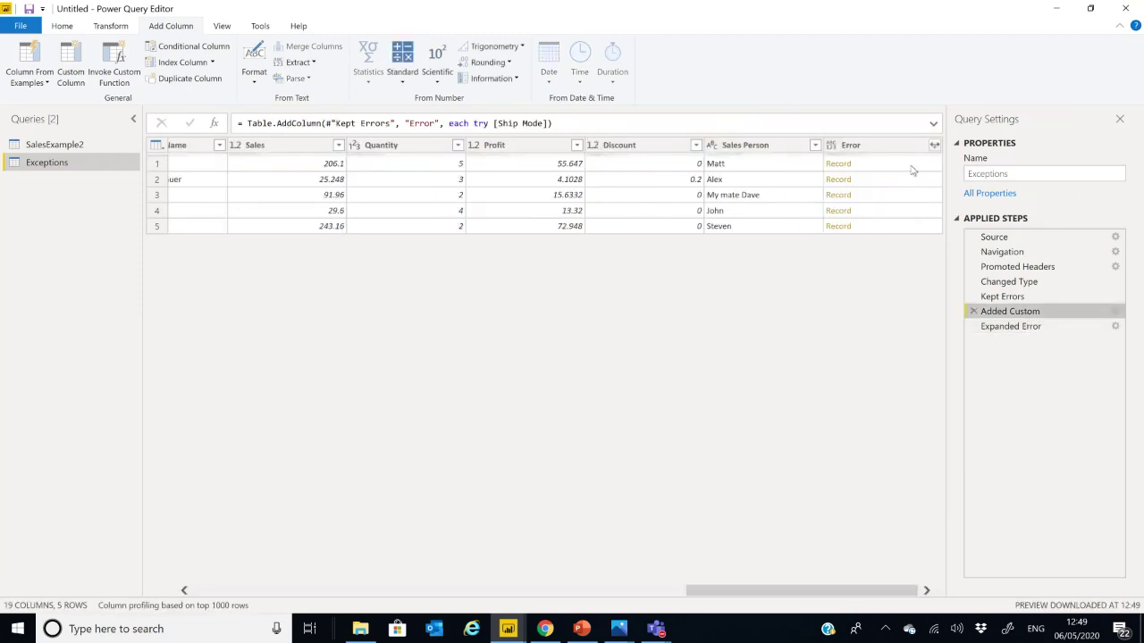
{"action": "left_click", "coordinate": [909, 167]}
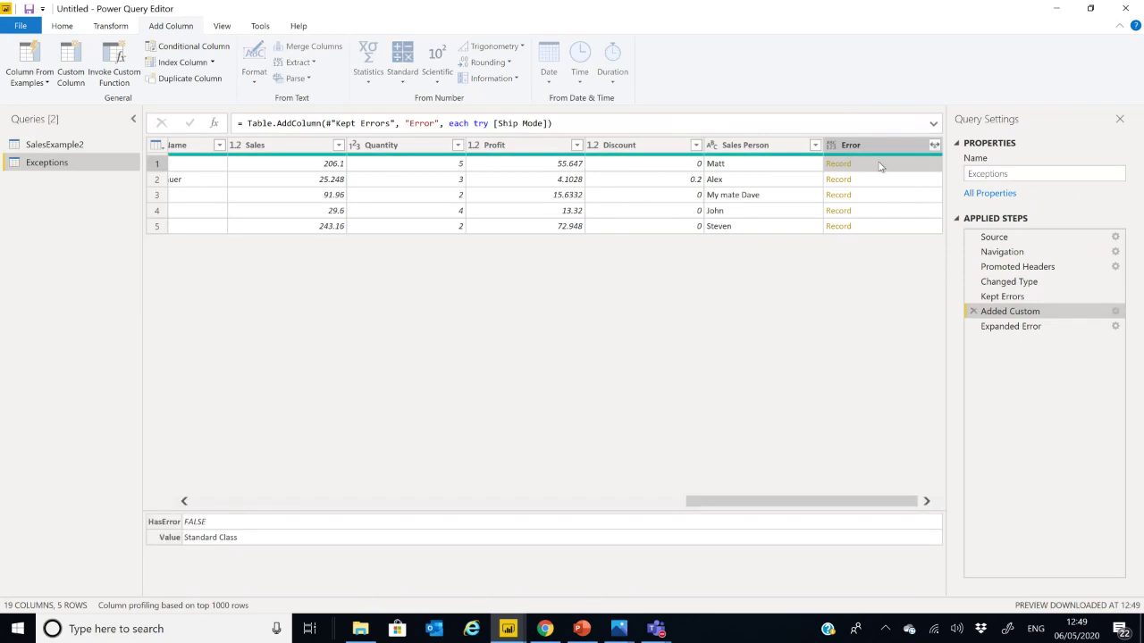
{"action": "left_click", "coordinate": [881, 179]}
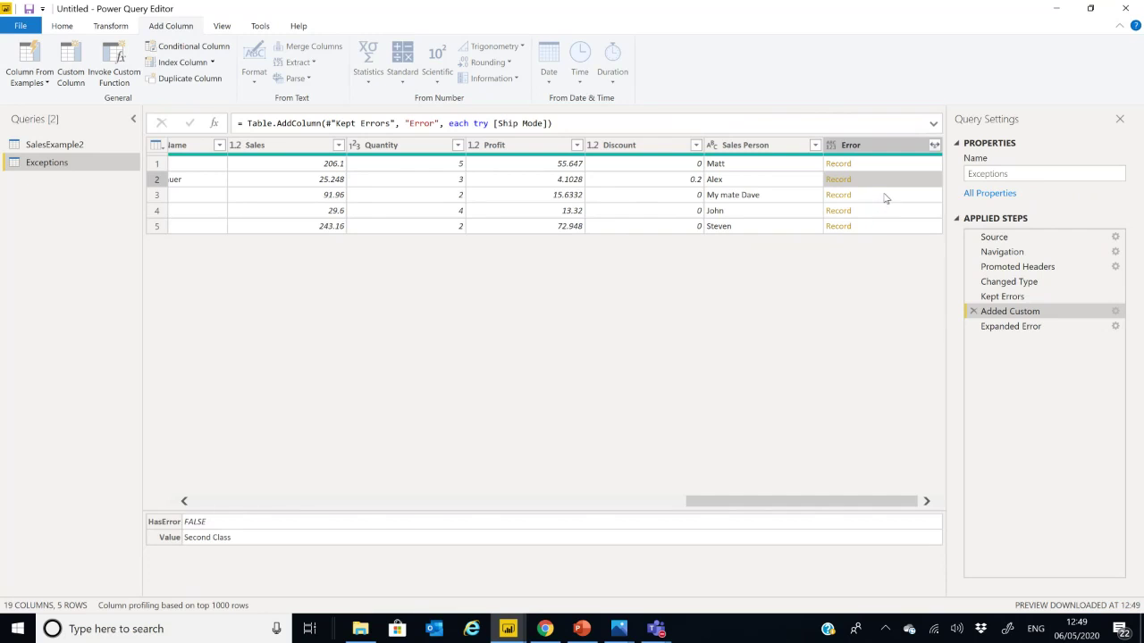
{"action": "left_click", "coordinate": [1036, 297]}
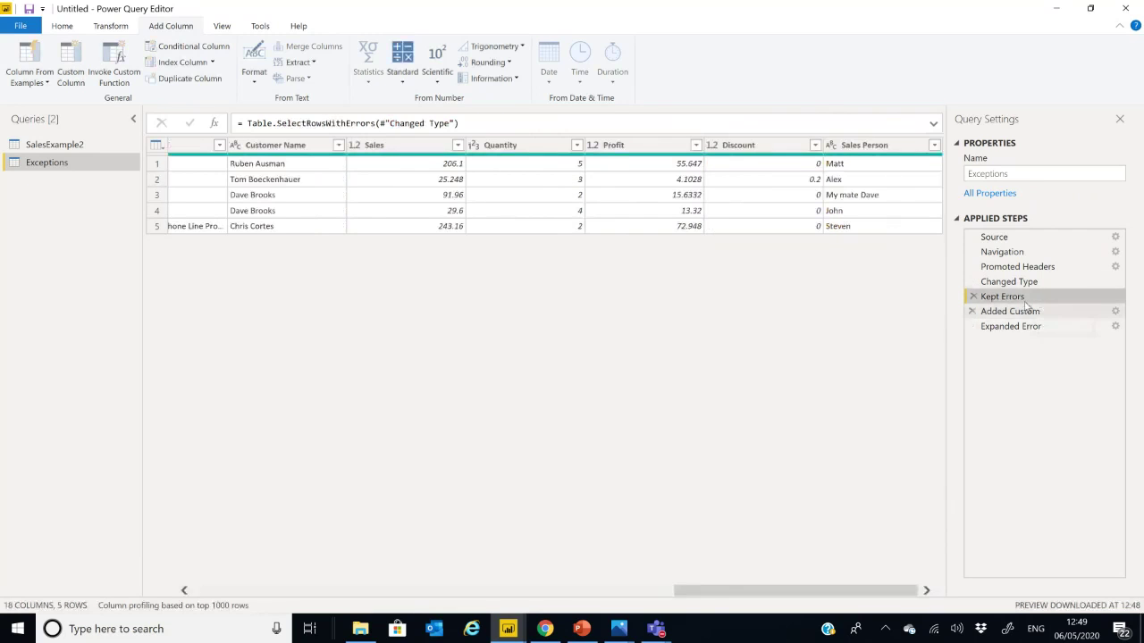
{"action": "left_click", "coordinate": [1037, 313]}
{"action": "double_click", "coordinate": [1036, 314]}
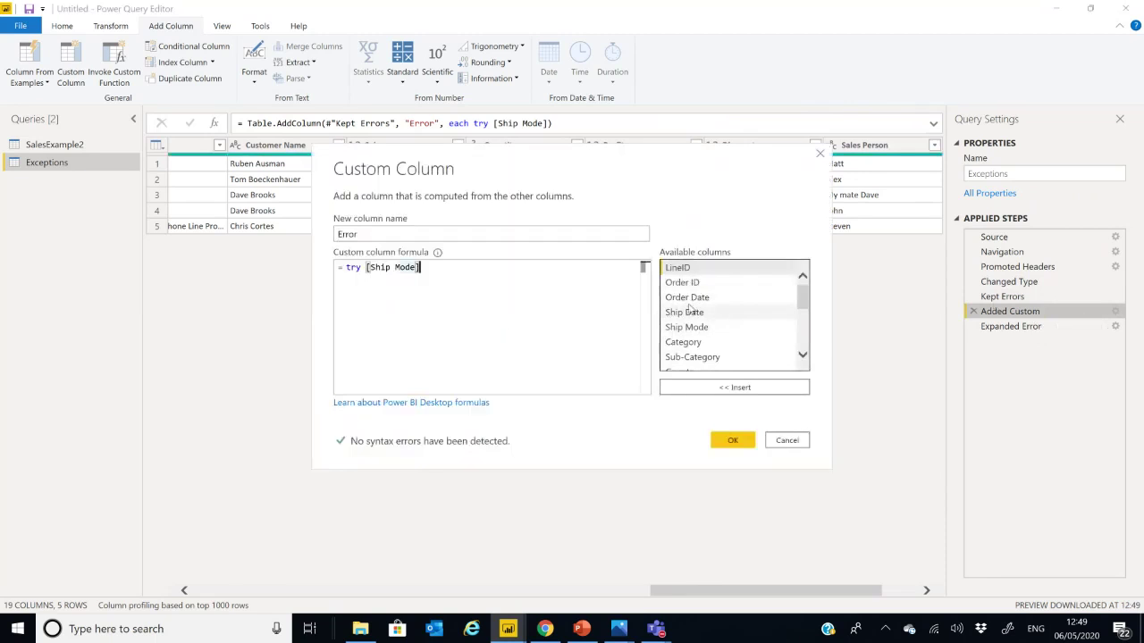
{"action": "left_click_drag", "start_coordinate": [366, 268], "coordinate": [500, 268]}
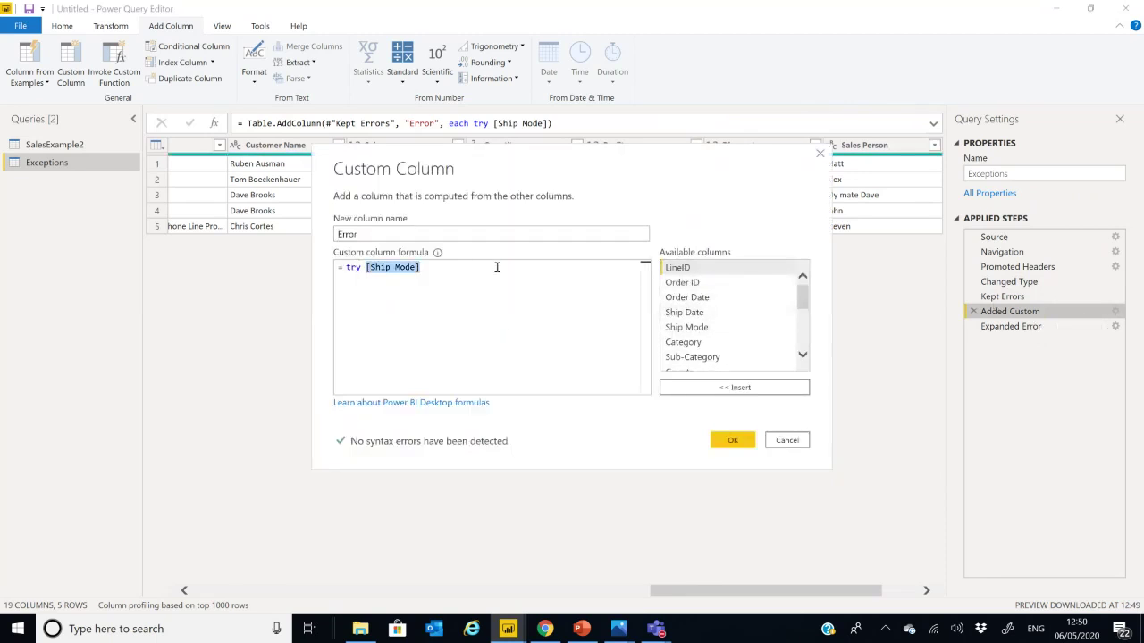
{"action": "key", "text": "BackSpace"}
{"action": "left_click", "coordinate": [691, 314]}
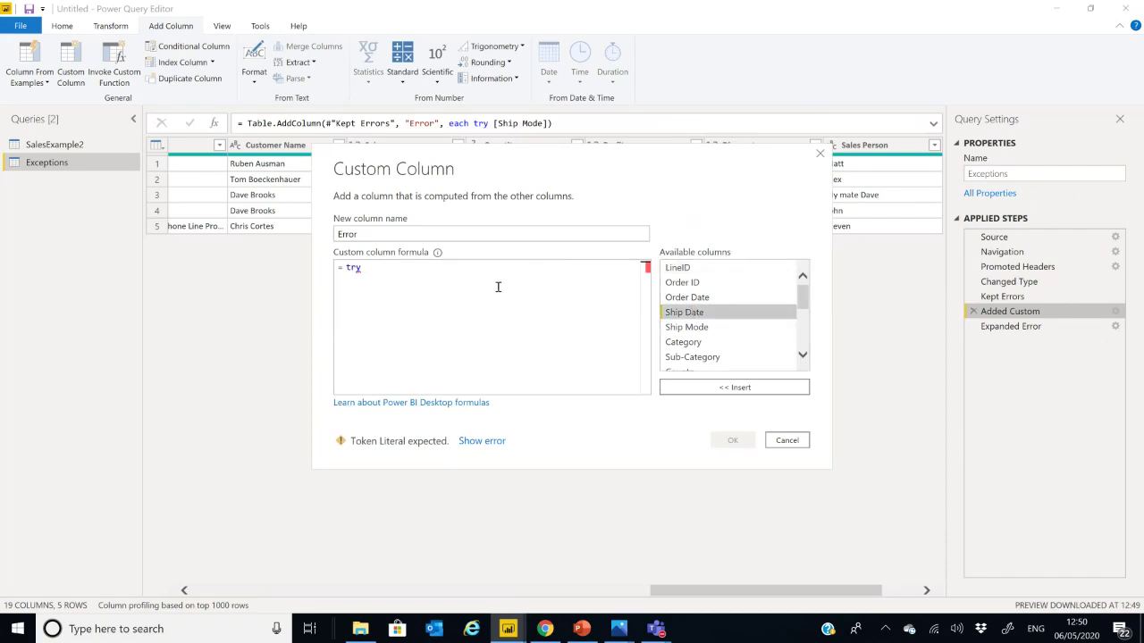
{"action": "double_click", "coordinate": [697, 320]}
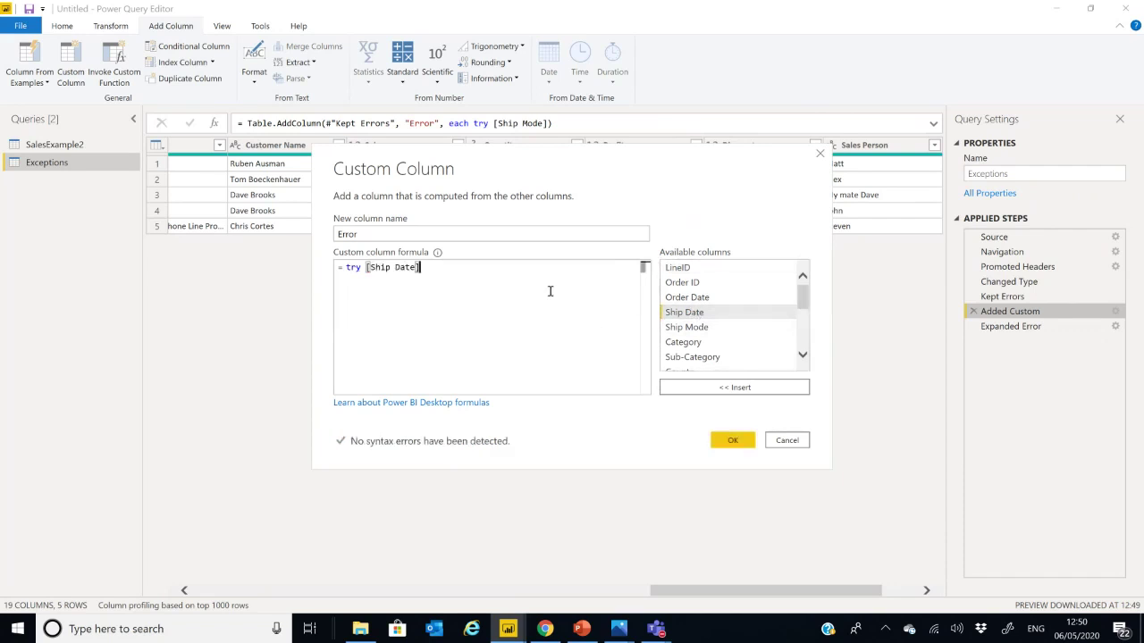
{"action": "left_click", "coordinate": [732, 440]}
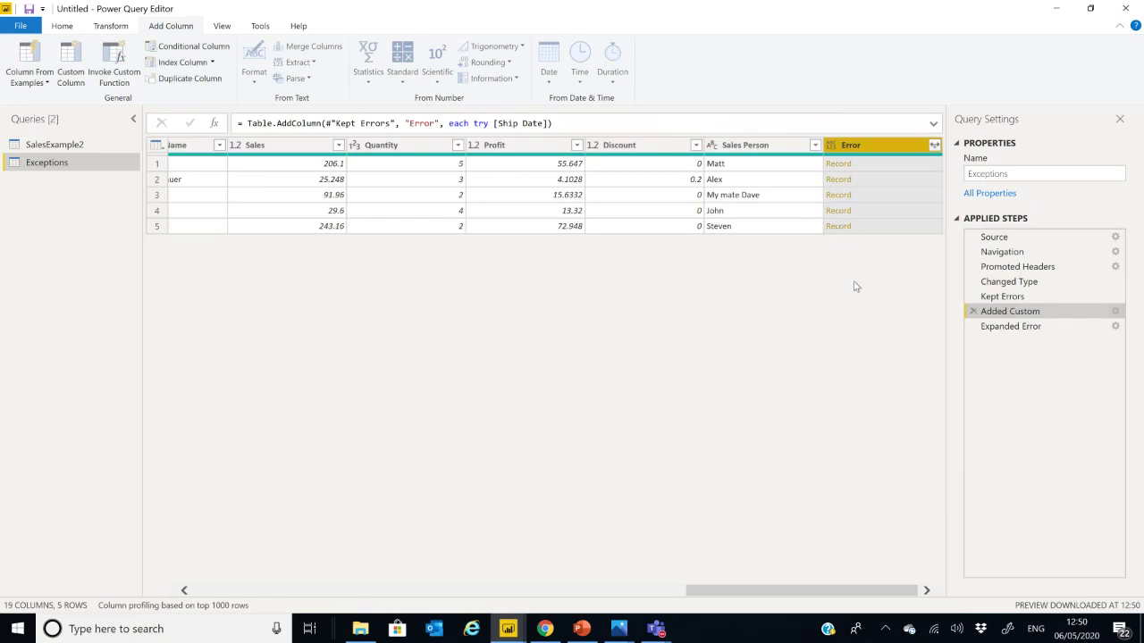
Delete the Expanded Error step and expand the Error column again into HasError and Error without a column name prefix.
{"action": "left_click", "coordinate": [972, 327]}
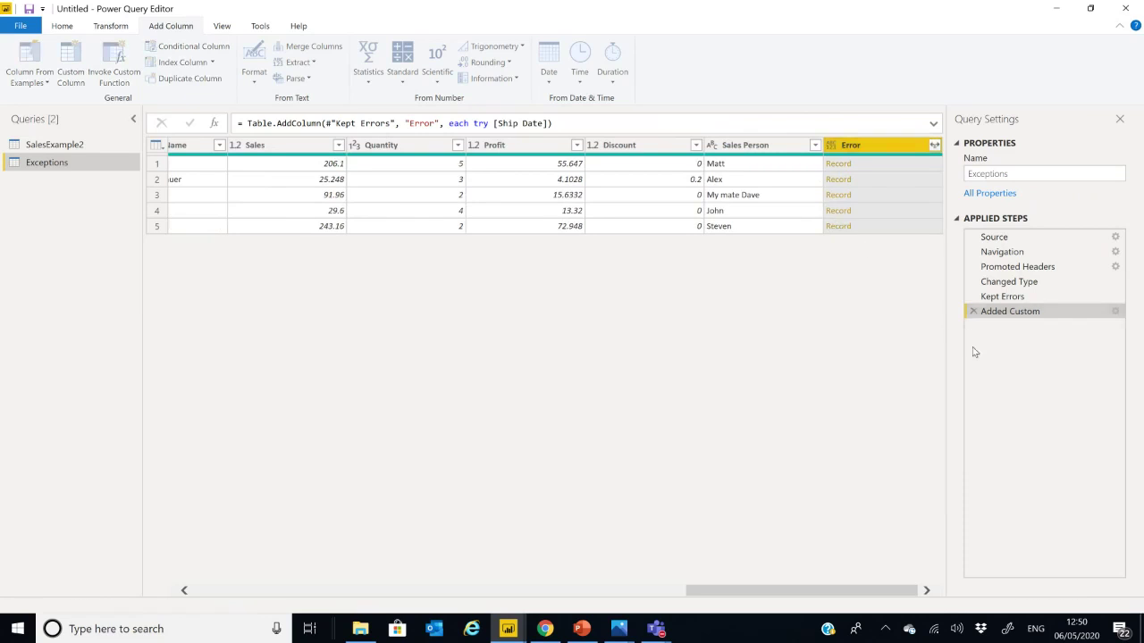
{"action": "left_click", "coordinate": [934, 145]}
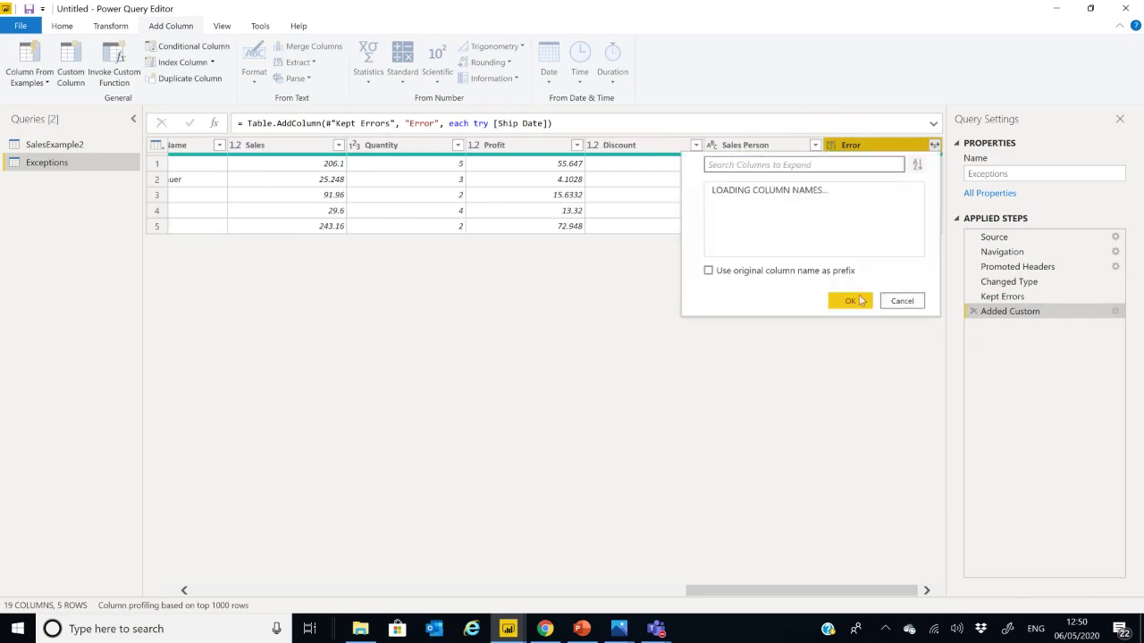
{"action": "left_click", "coordinate": [840, 318]}
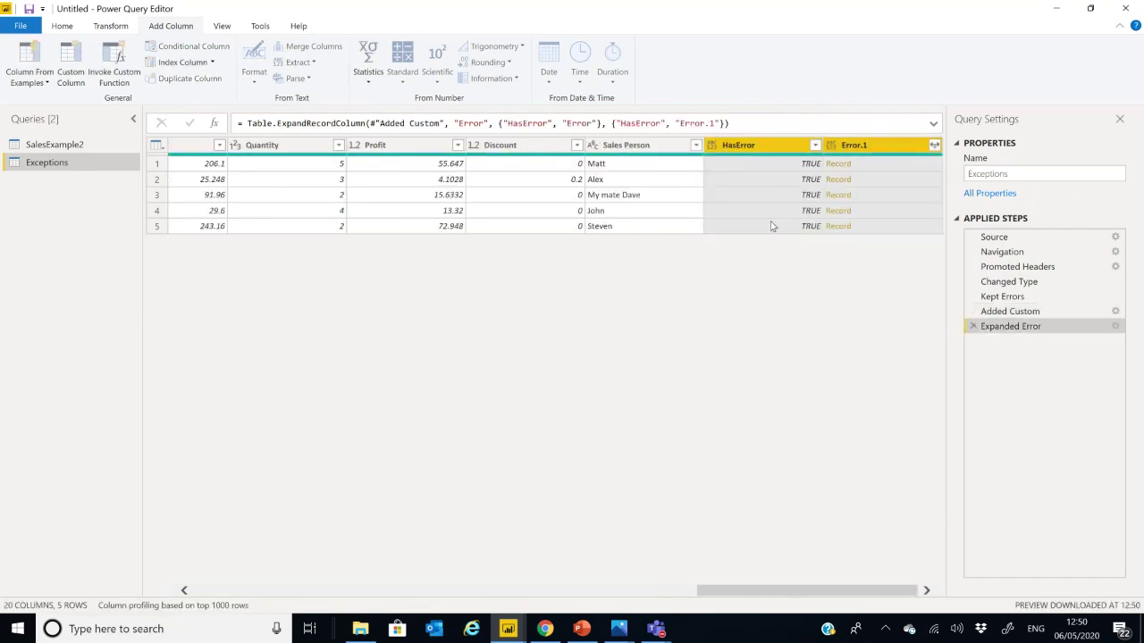
Expand the Error.1 records into Reason, Message and Detail columns without a prefix and review the values in them.
{"action": "left_click", "coordinate": [879, 168]}
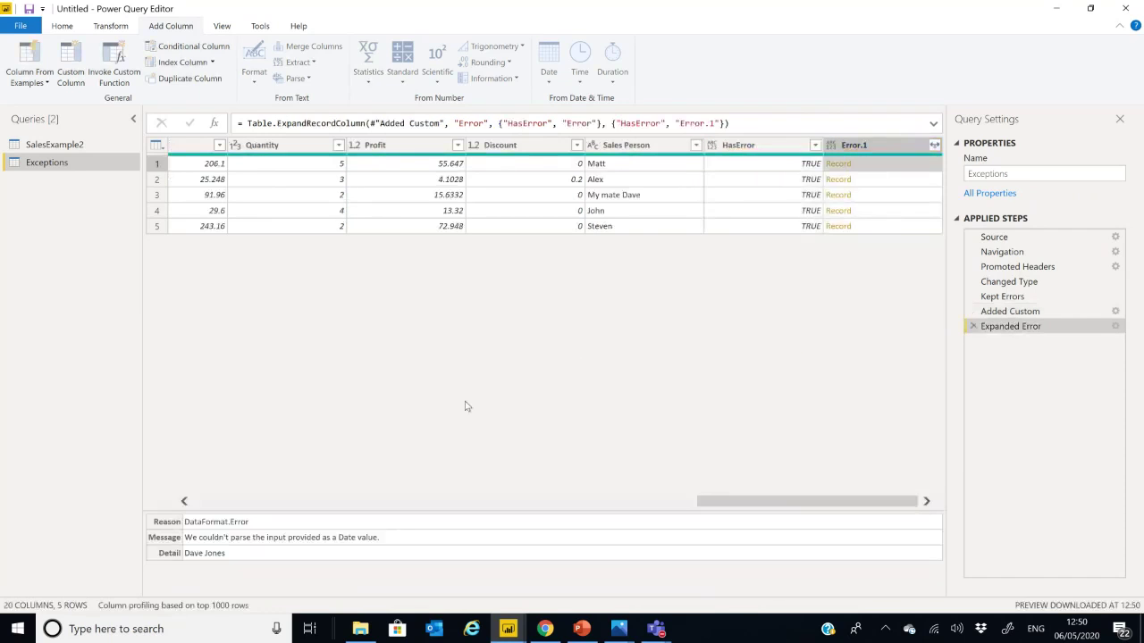
{"action": "left_click", "coordinate": [935, 145]}
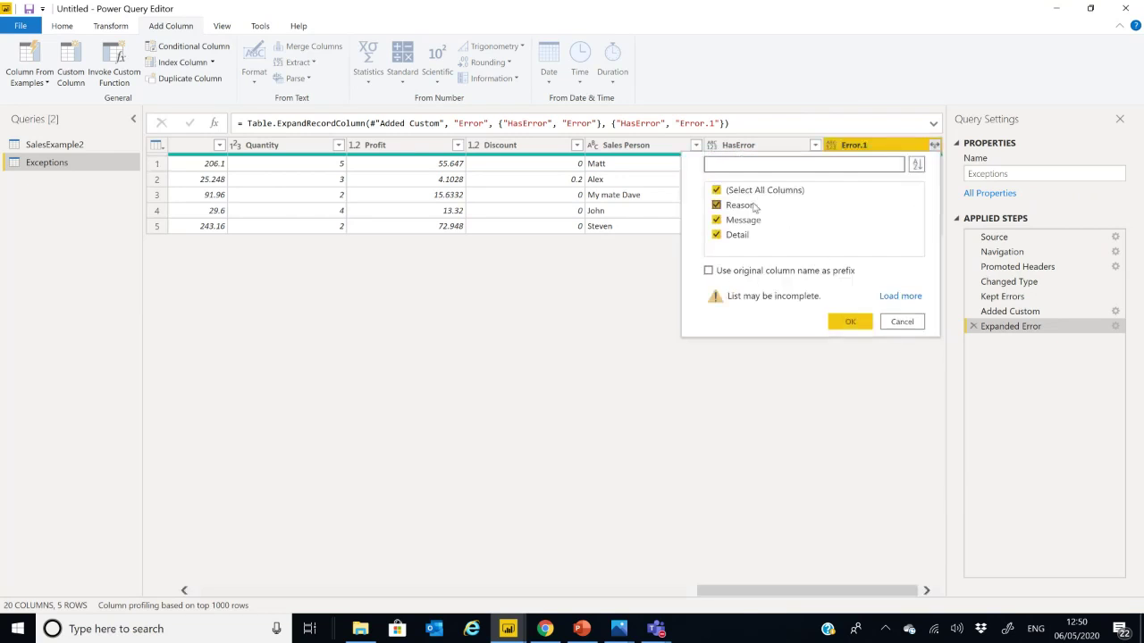
{"action": "left_click", "coordinate": [848, 322]}
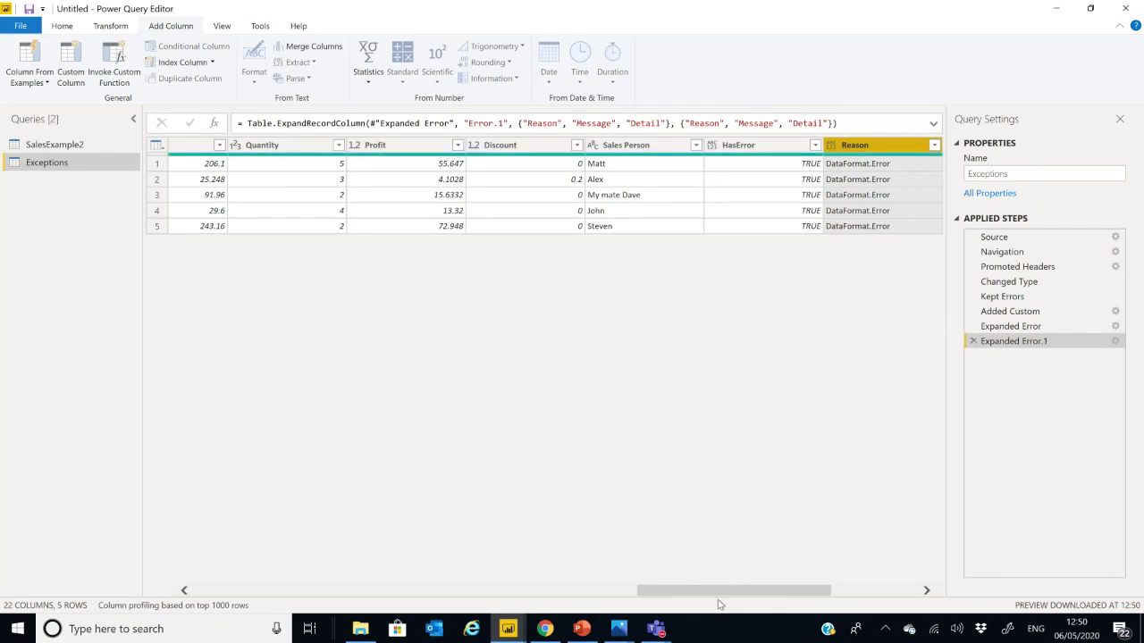
{"action": "left_click_drag", "start_coordinate": [723, 594], "coordinate": [824, 594]}
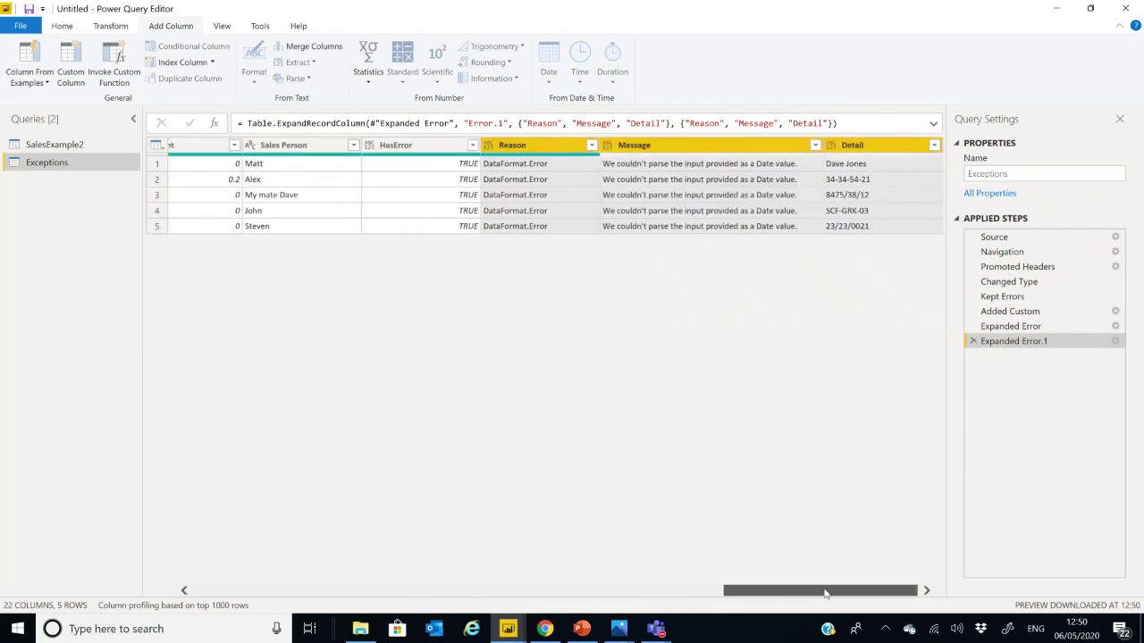
{"action": "left_click", "coordinate": [569, 165]}
{"action": "left_click", "coordinate": [677, 168]}
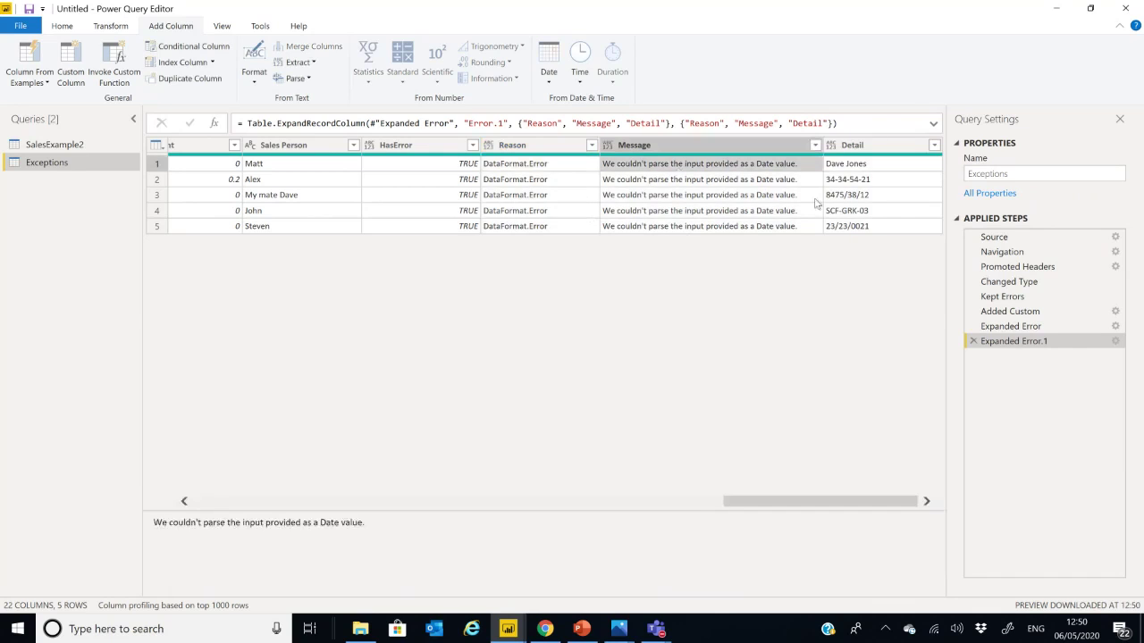
{"action": "left_click", "coordinate": [883, 171]}
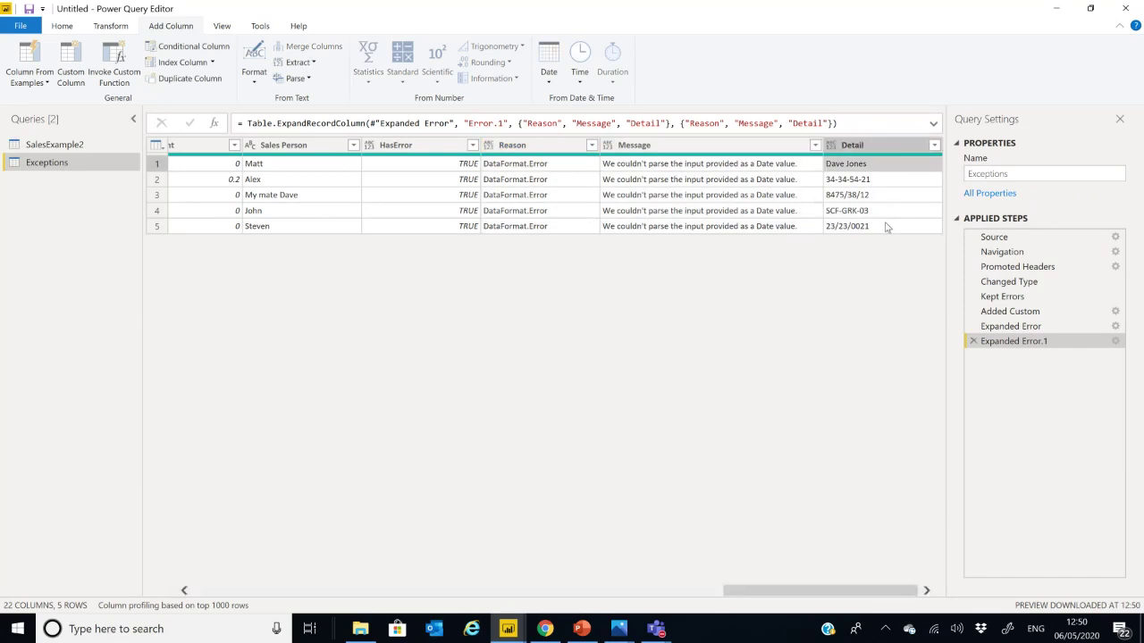
{"action": "left_click", "coordinate": [885, 227]}
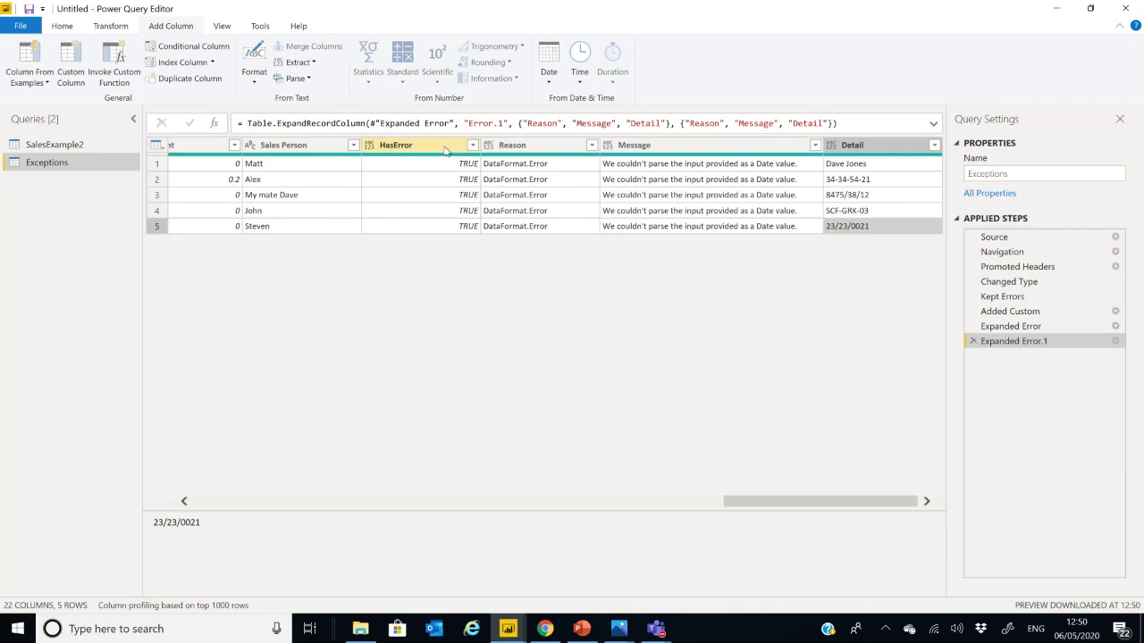
Remove the HasError and Ship Date columns from the Exceptions query.
{"action": "left_click", "coordinate": [420, 147]}
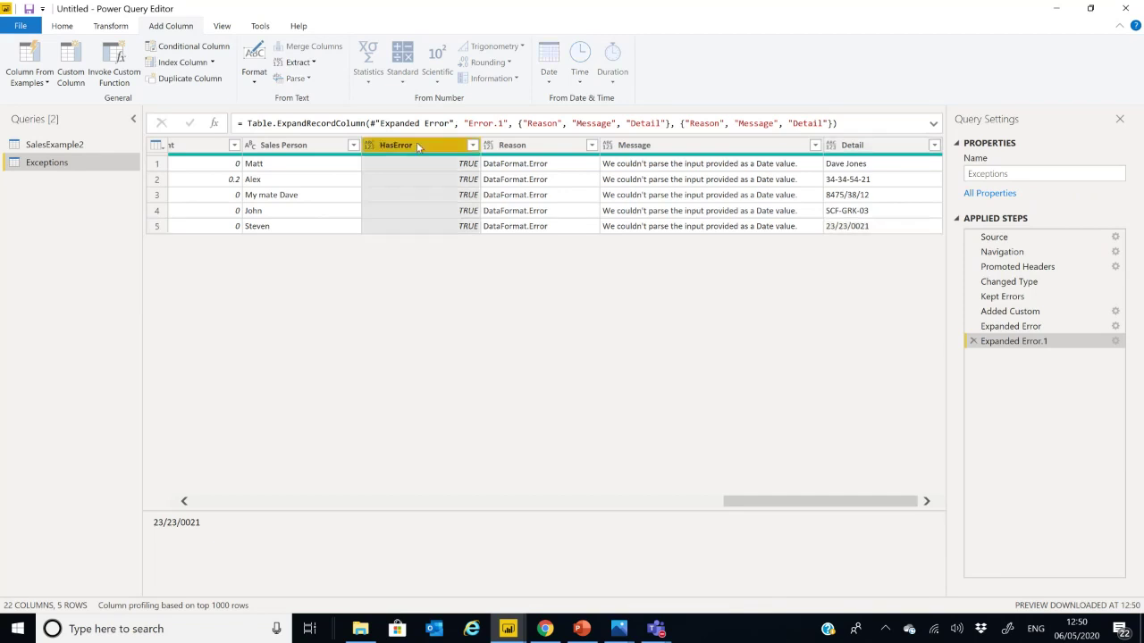
{"action": "right_click", "coordinate": [423, 148]}
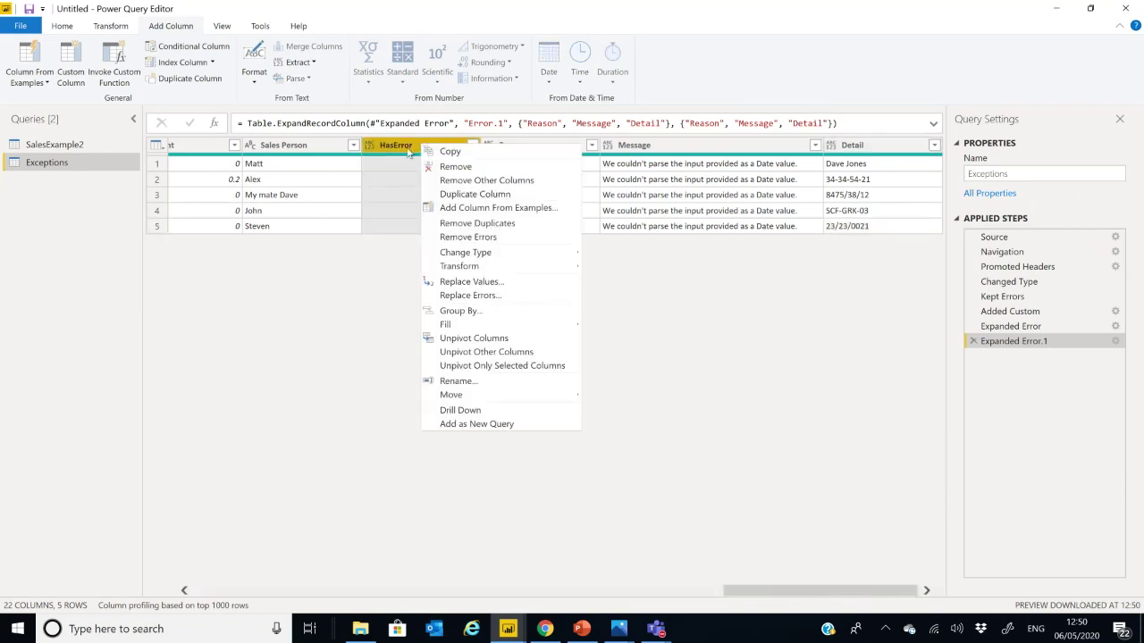
{"action": "left_click", "coordinate": [474, 167]}
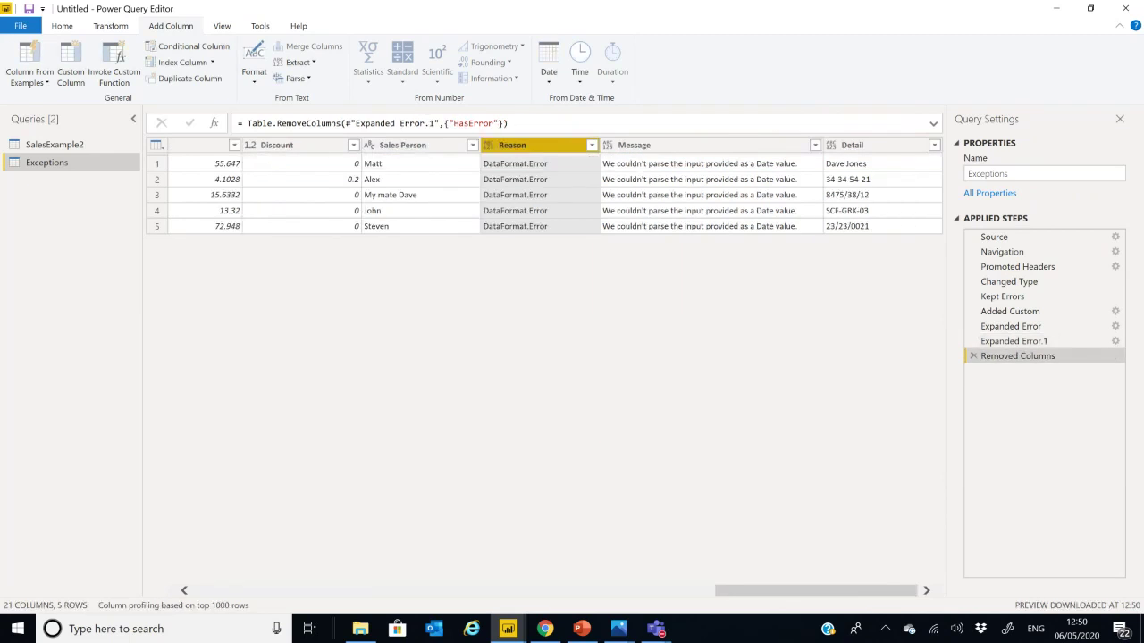
{"action": "left_click_drag", "start_coordinate": [872, 592], "coordinate": [365, 588]}
{"action": "left_click", "coordinate": [528, 150]}
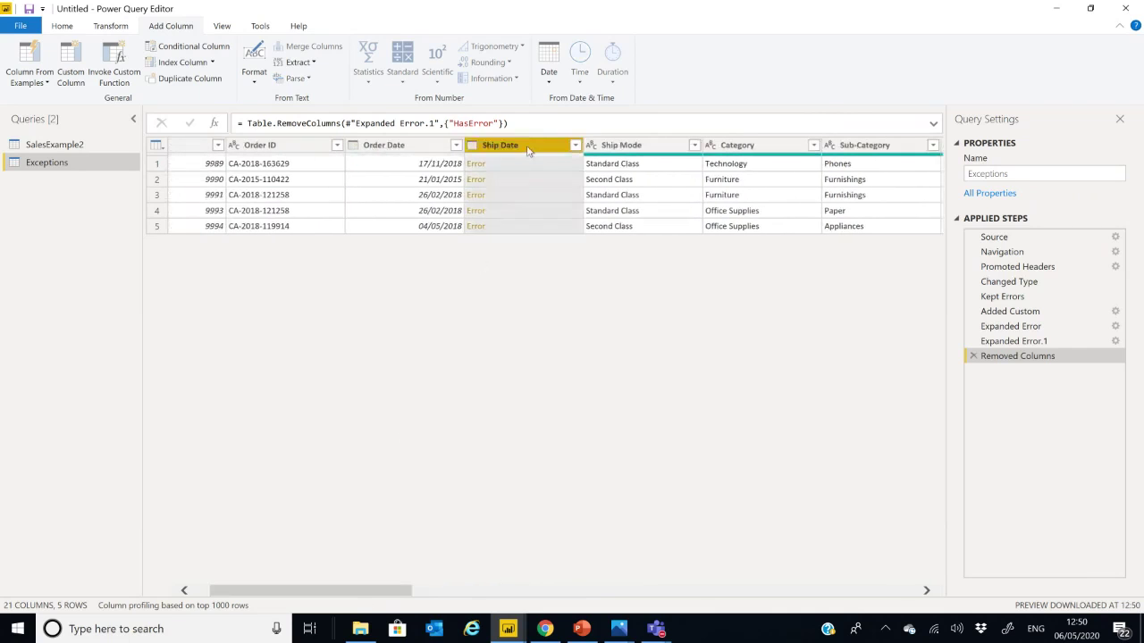
{"action": "right_click", "coordinate": [527, 151]}
{"action": "left_click", "coordinate": [563, 170]}
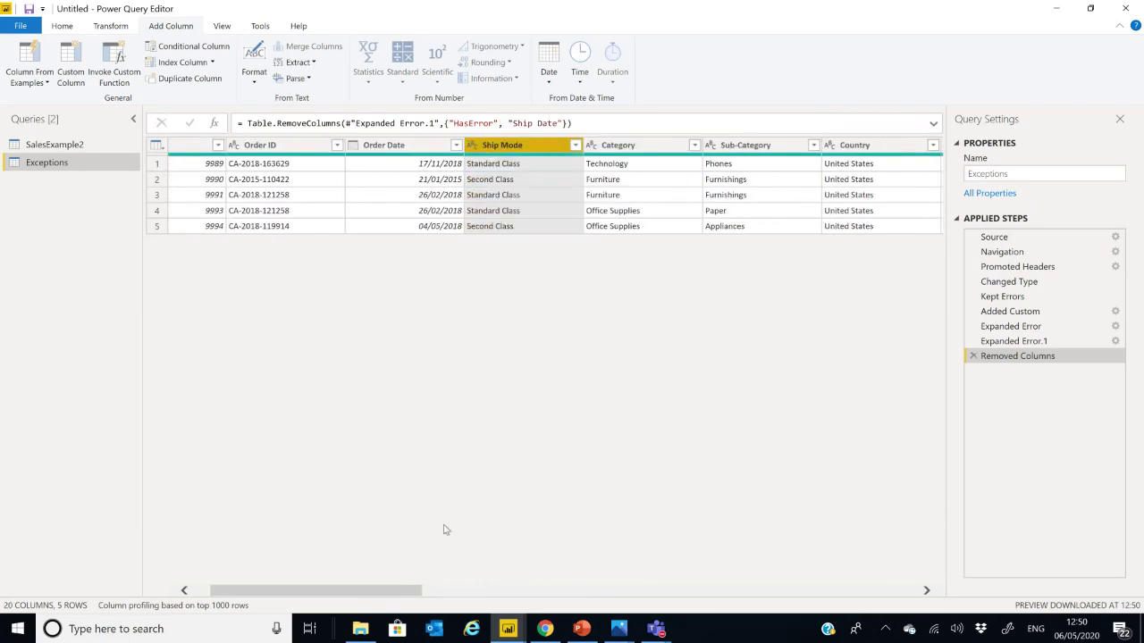
Review the columns of the Exceptions query through to Detail and apply the query changes to the report.
{"action": "left_click_drag", "start_coordinate": [394, 592], "coordinate": [958, 582]}
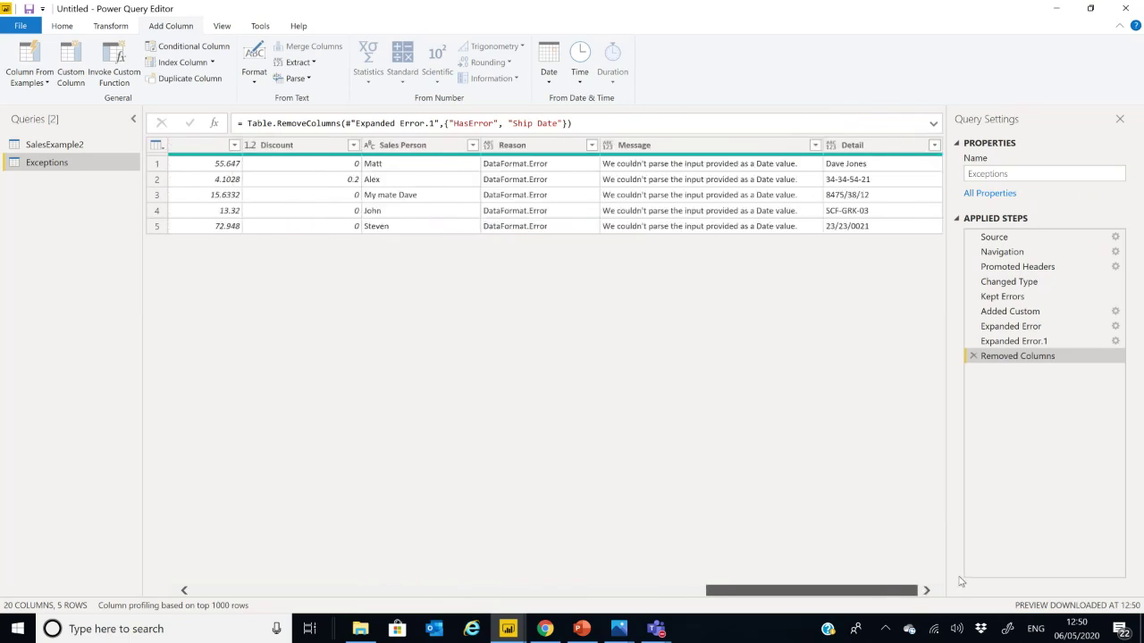
{"action": "left_click_drag", "start_coordinate": [835, 589], "coordinate": [322, 572]}
{"action": "left_click", "coordinate": [64, 26]}
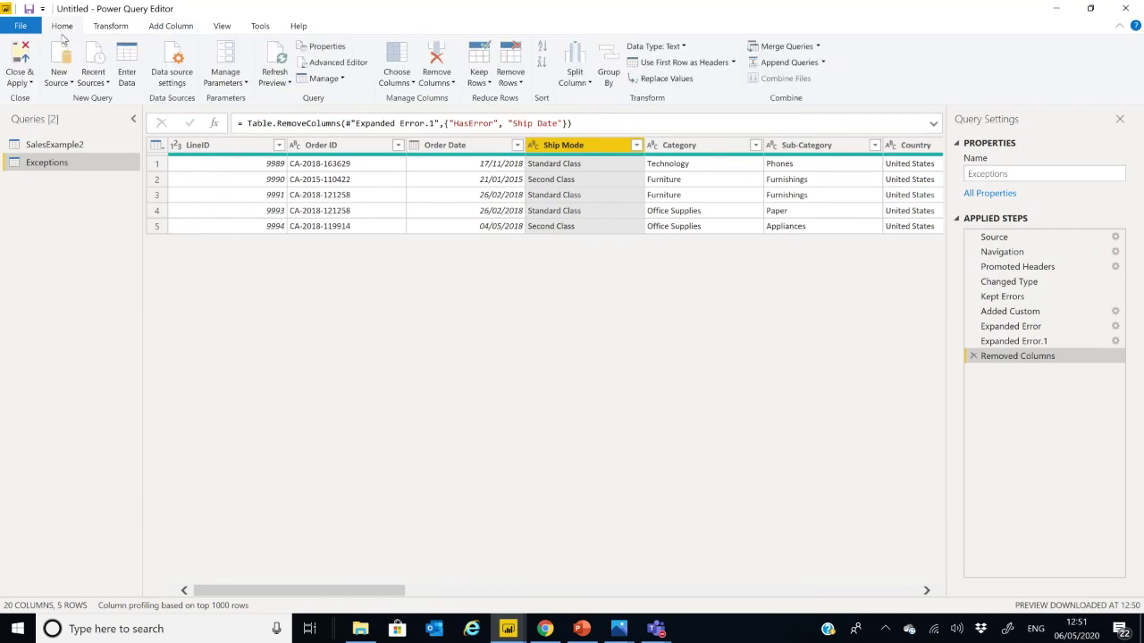
{"action": "key", "text": "alt+Tab"}
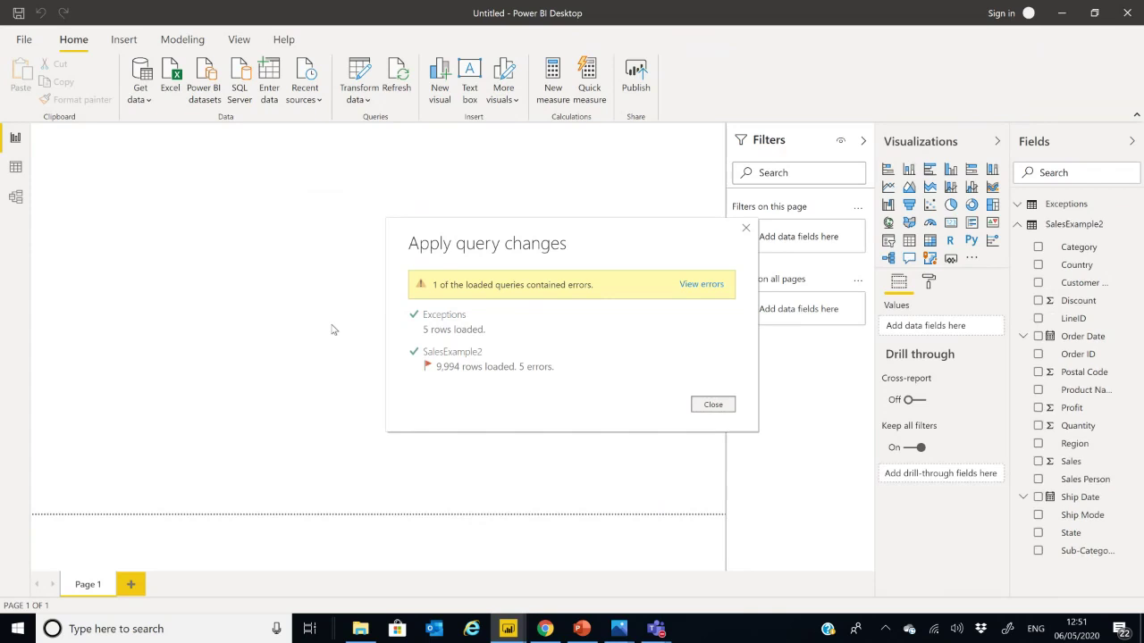
Open the load errors and examine the Source, Detected Type Mismatches and Added Index steps of the Errors in SalesExample2 query.
{"action": "left_click", "coordinate": [716, 287]}
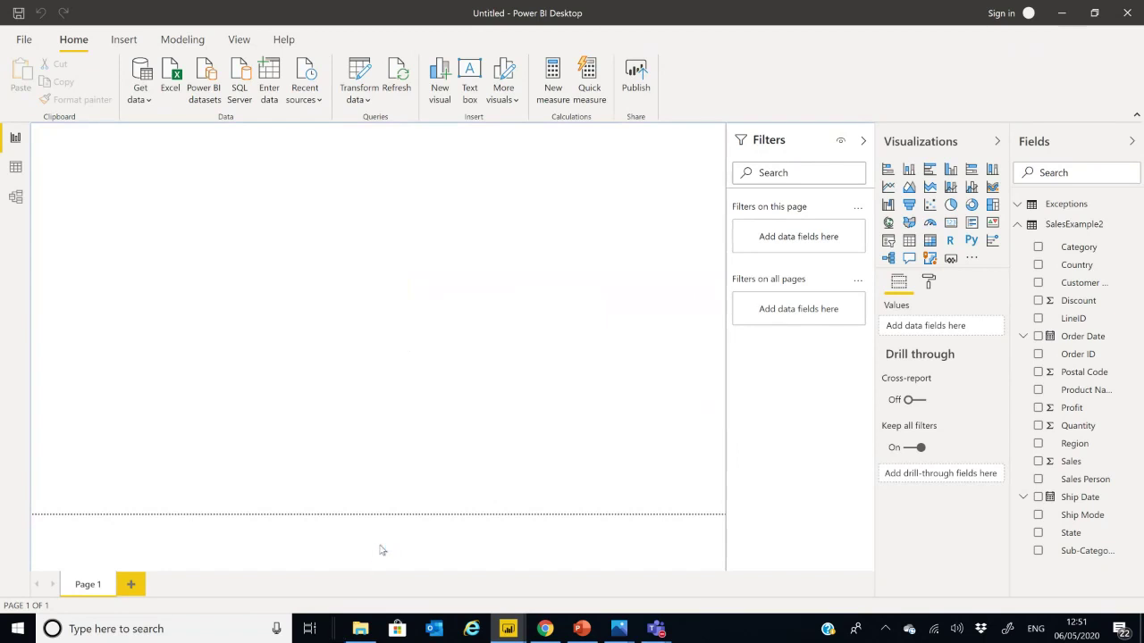
{"action": "key", "text": "alt+Tab"}
{"action": "key", "text": "alt+Tab"}
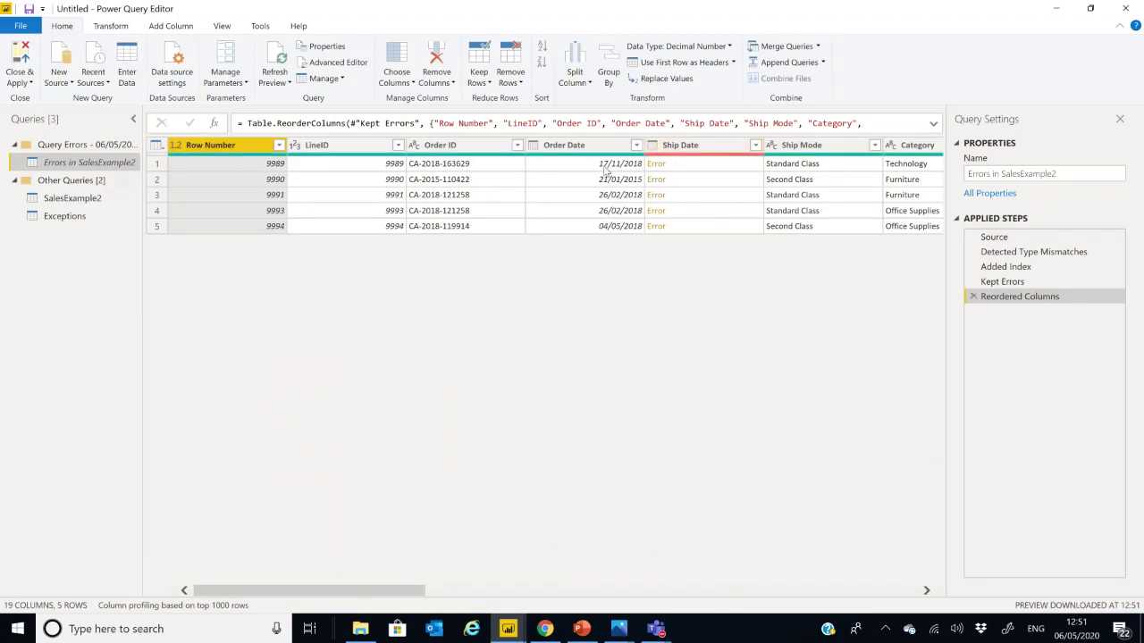
{"action": "left_click", "coordinate": [1032, 237]}
{"action": "left_click", "coordinate": [1032, 253]}
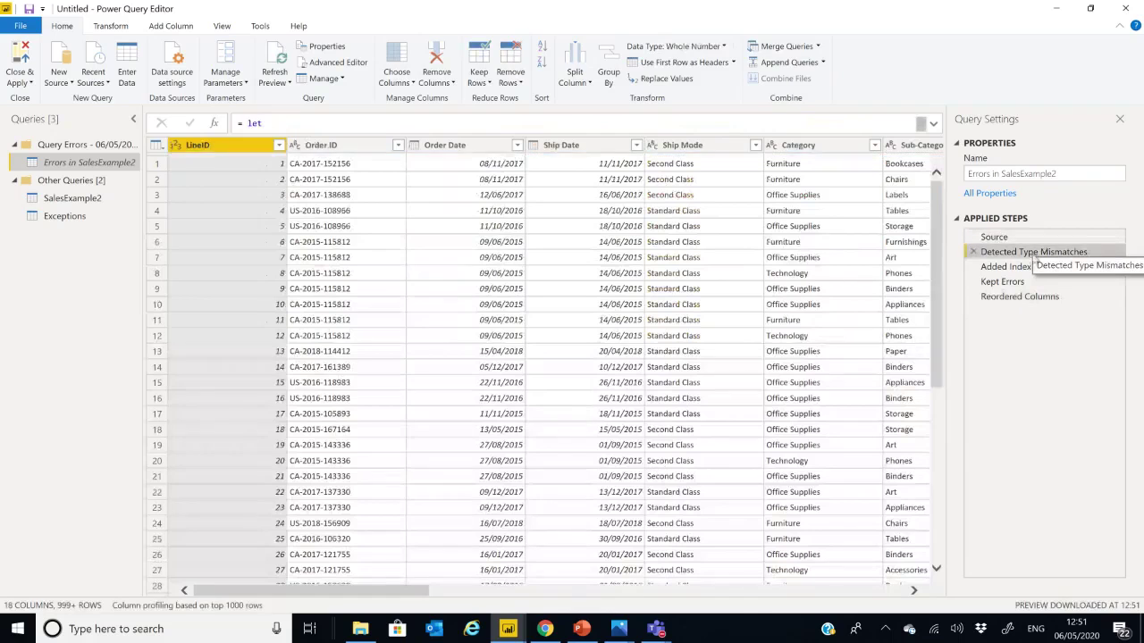
{"action": "left_click", "coordinate": [1027, 267]}
Remove the rows with errors in any column from the whole SalesExample2 query.
{"action": "left_click", "coordinate": [71, 198]}
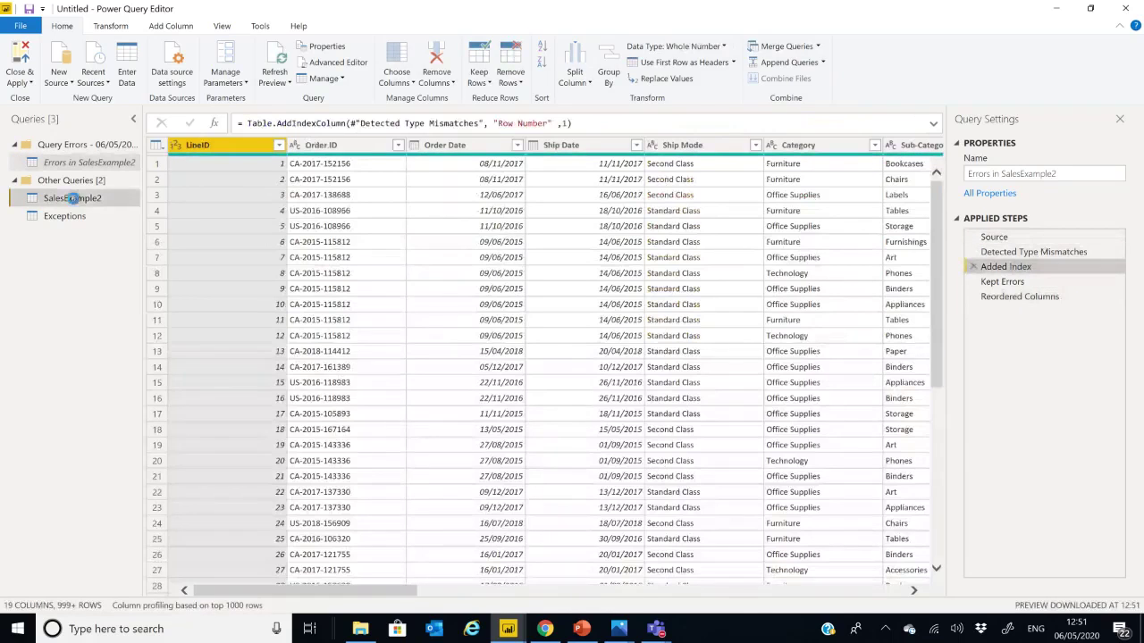
{"action": "left_click", "coordinate": [688, 145]}
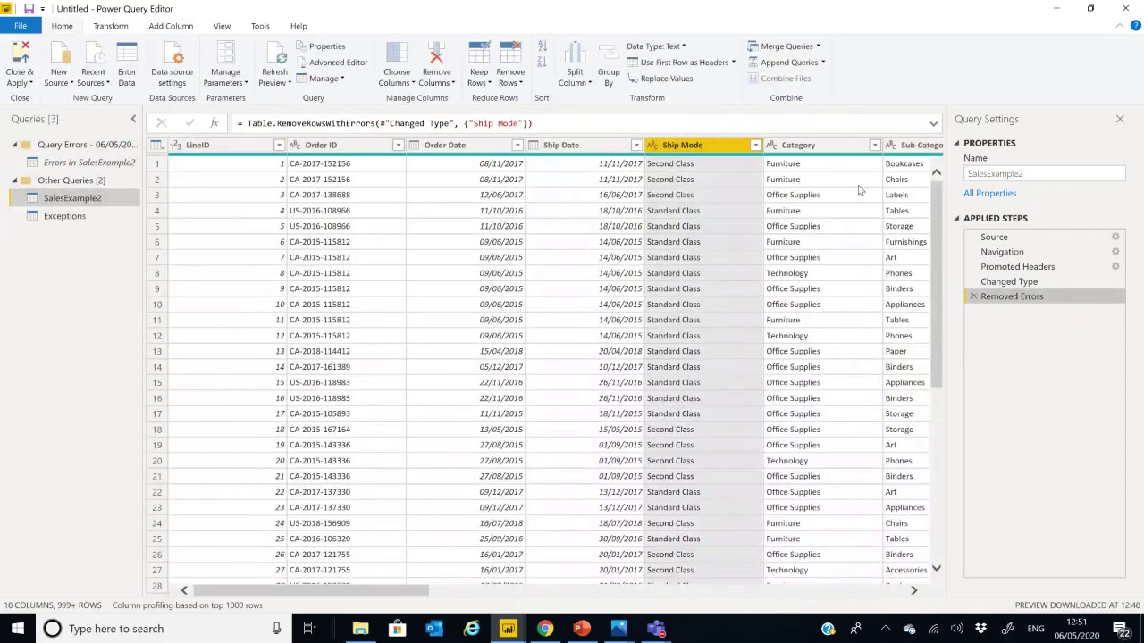
{"action": "left_click", "coordinate": [157, 146]}
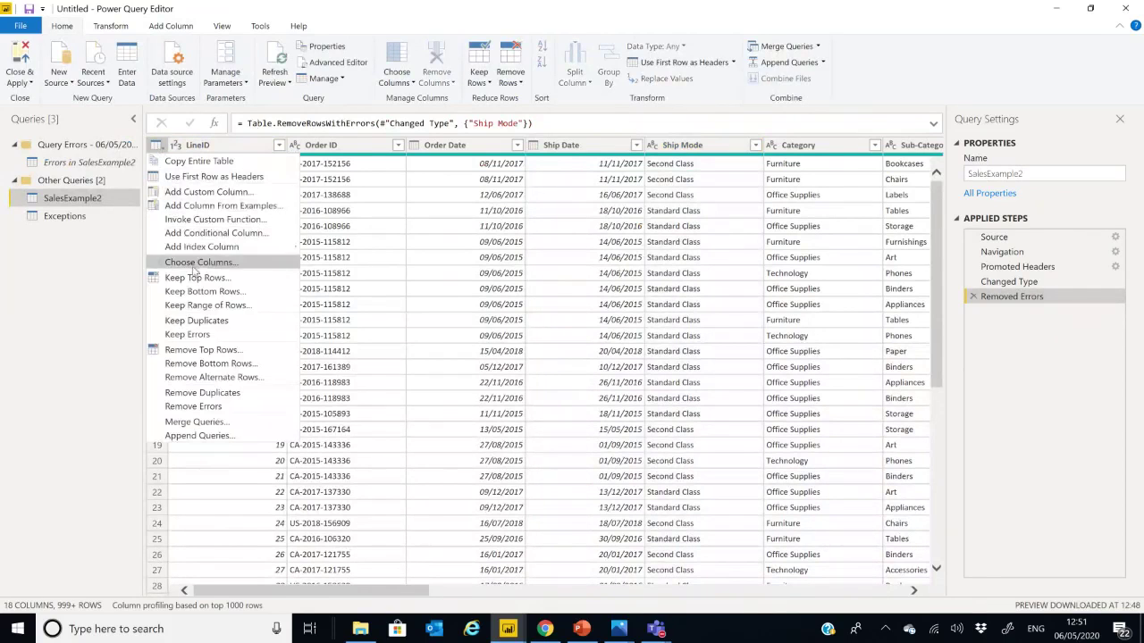
{"action": "left_click", "coordinate": [249, 406]}
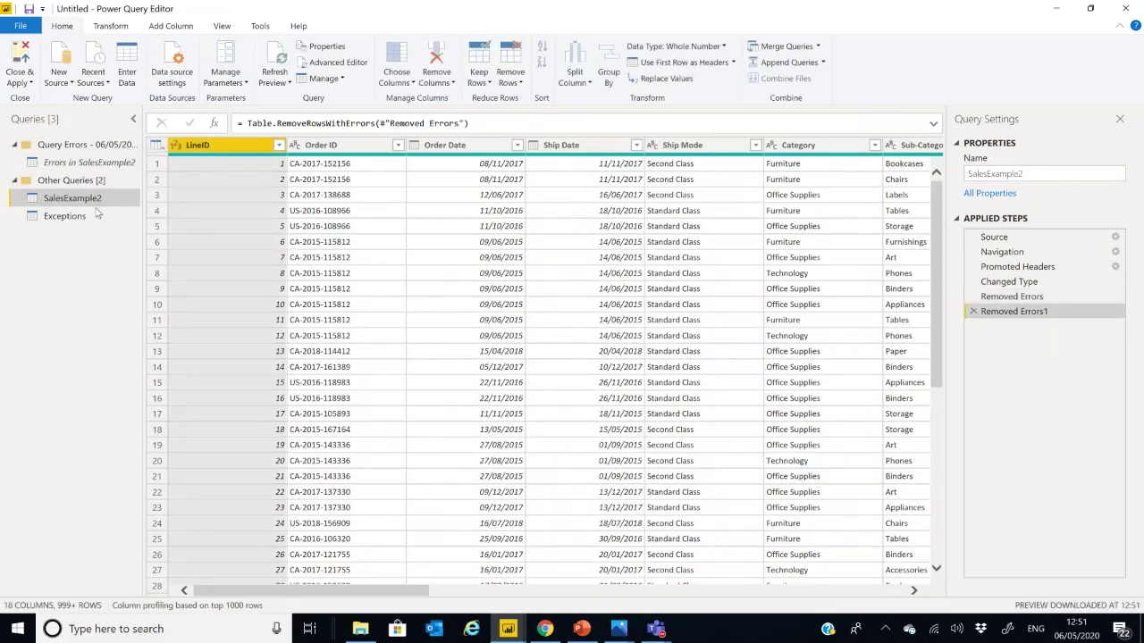
Delete the Query Errors group with its query and apply the changes to the report.
{"action": "left_click", "coordinate": [89, 149]}
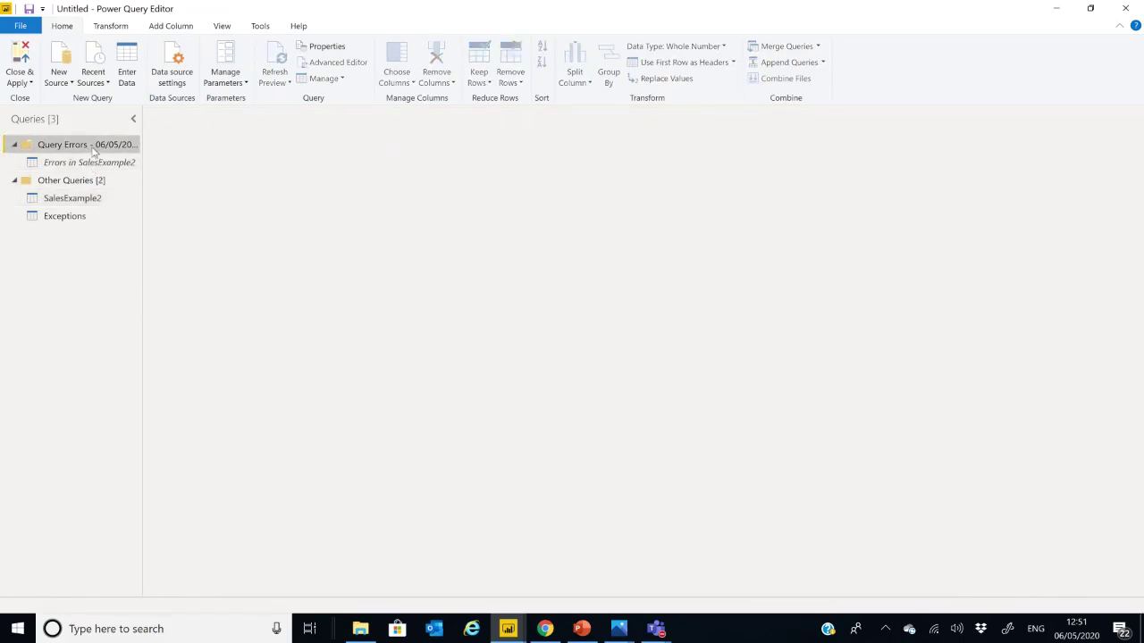
{"action": "right_click", "coordinate": [92, 147]}
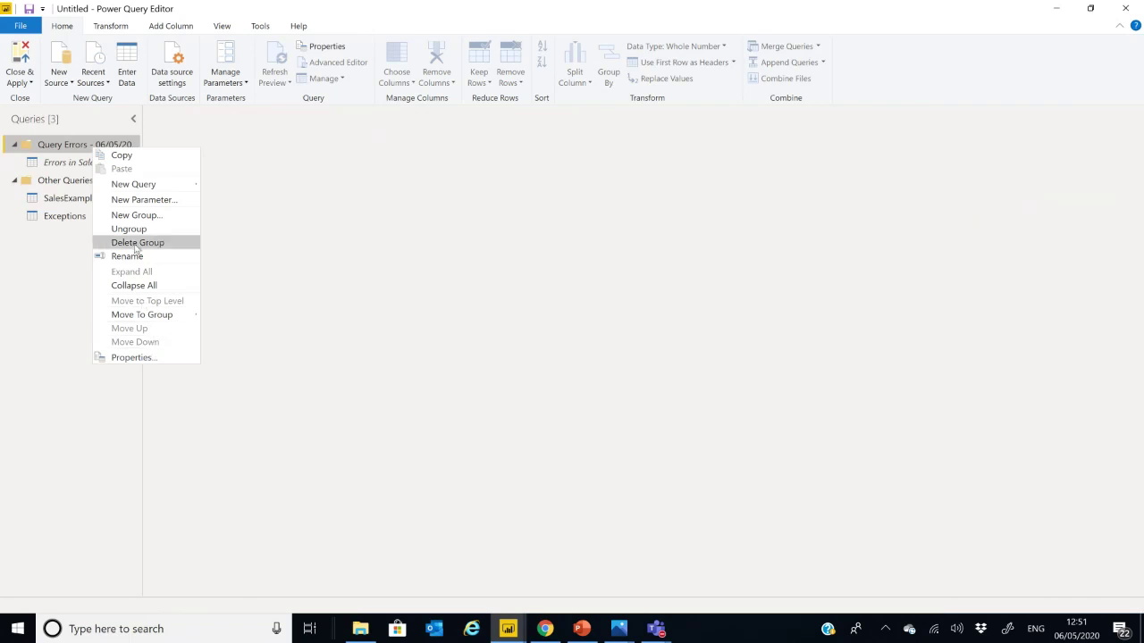
{"action": "left_click", "coordinate": [156, 243]}
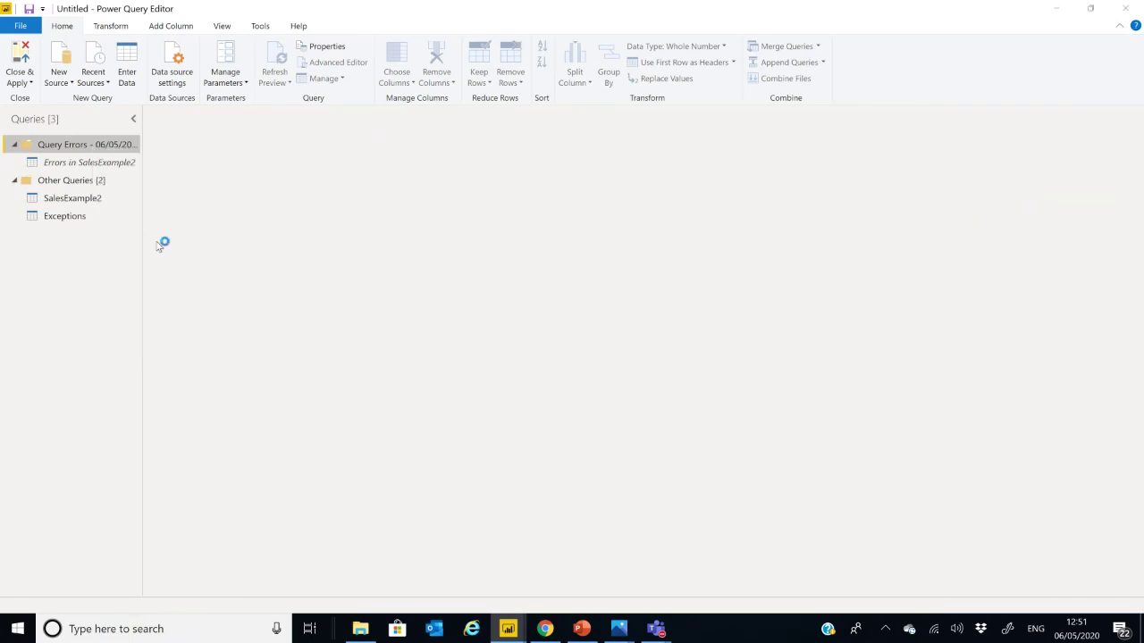
{"action": "left_click", "coordinate": [643, 342]}
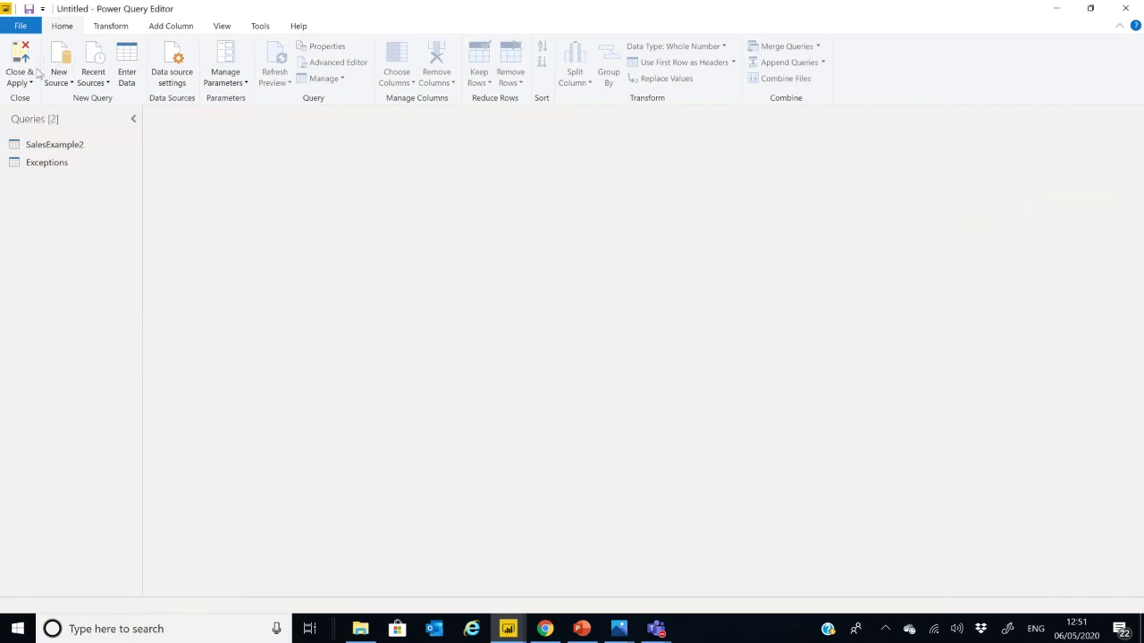
{"action": "key", "text": "alt+Tab"}
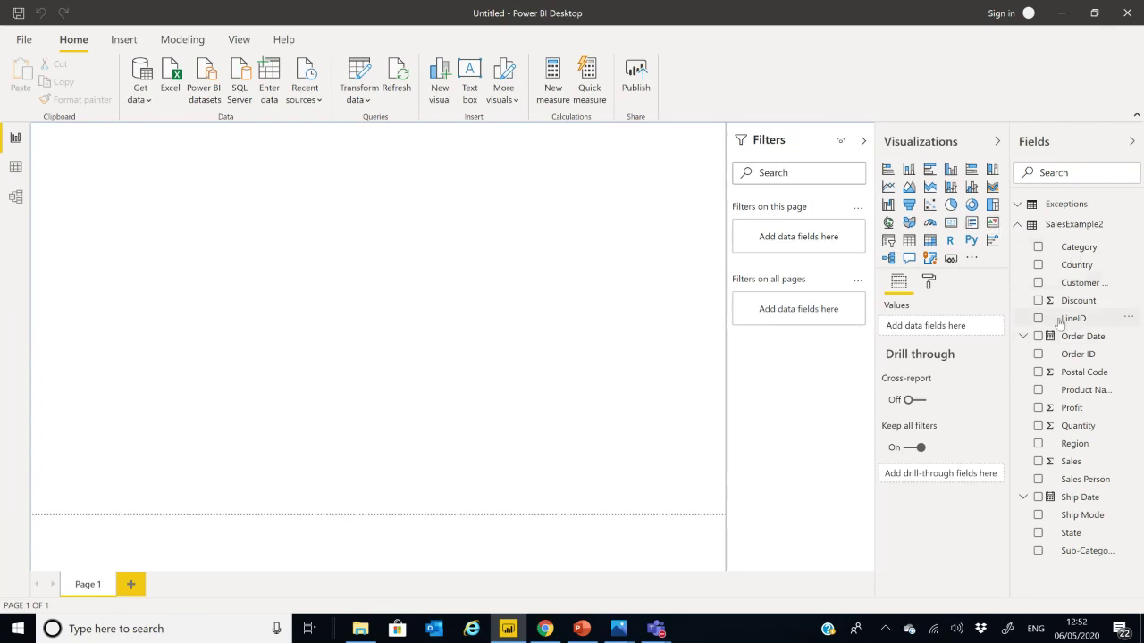
Create a clustered column chart of the count of SalesExample2 LineID with Region as the legend, and enlarge it.
{"action": "left_click_drag", "start_coordinate": [1075, 320], "coordinate": [218, 260]}
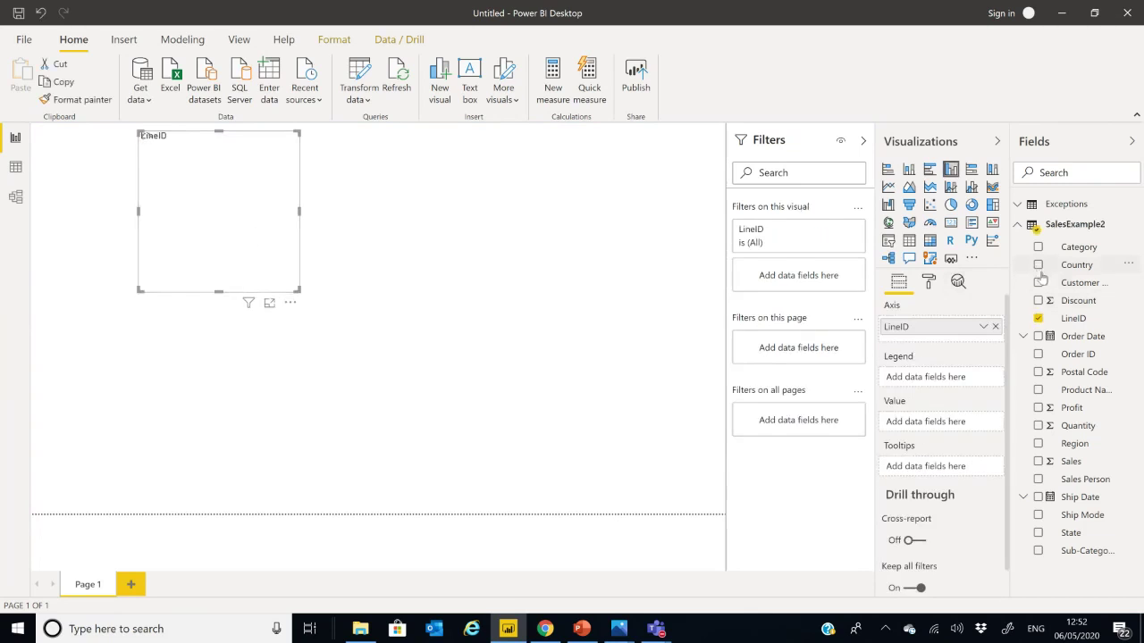
{"action": "left_click", "coordinate": [1037, 443]}
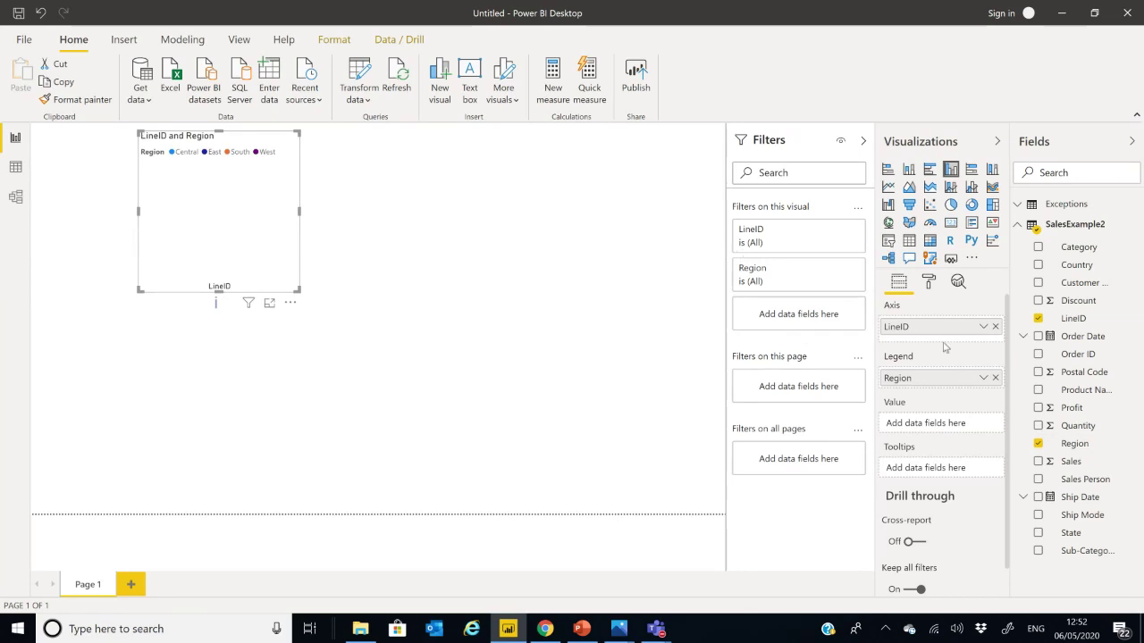
{"action": "left_click", "coordinate": [987, 330]}
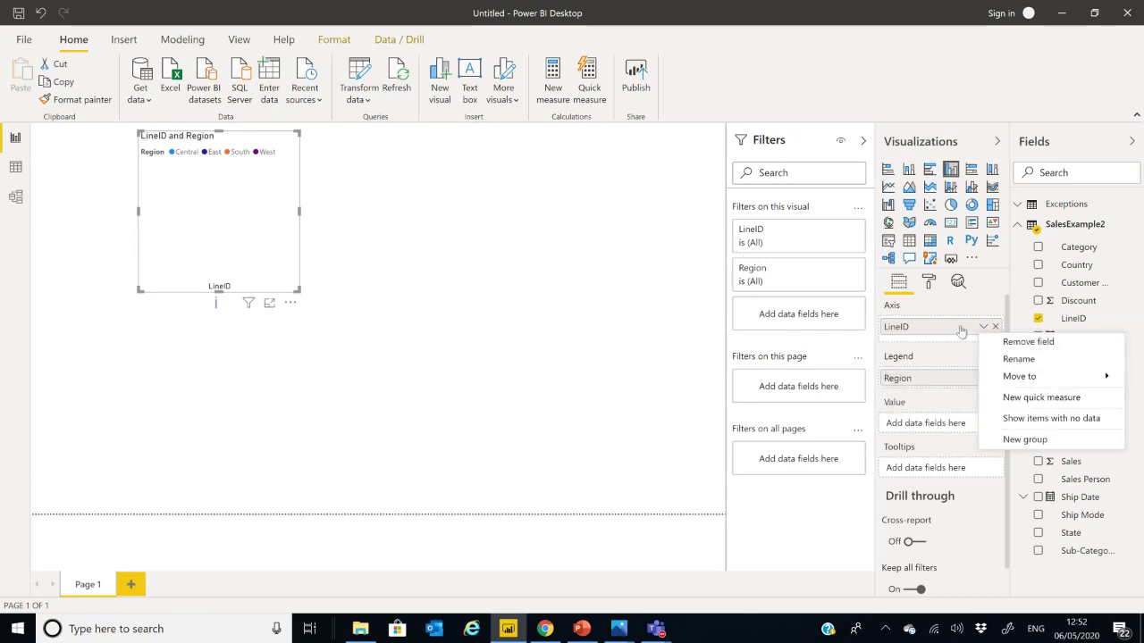
{"action": "left_click", "coordinate": [995, 327]}
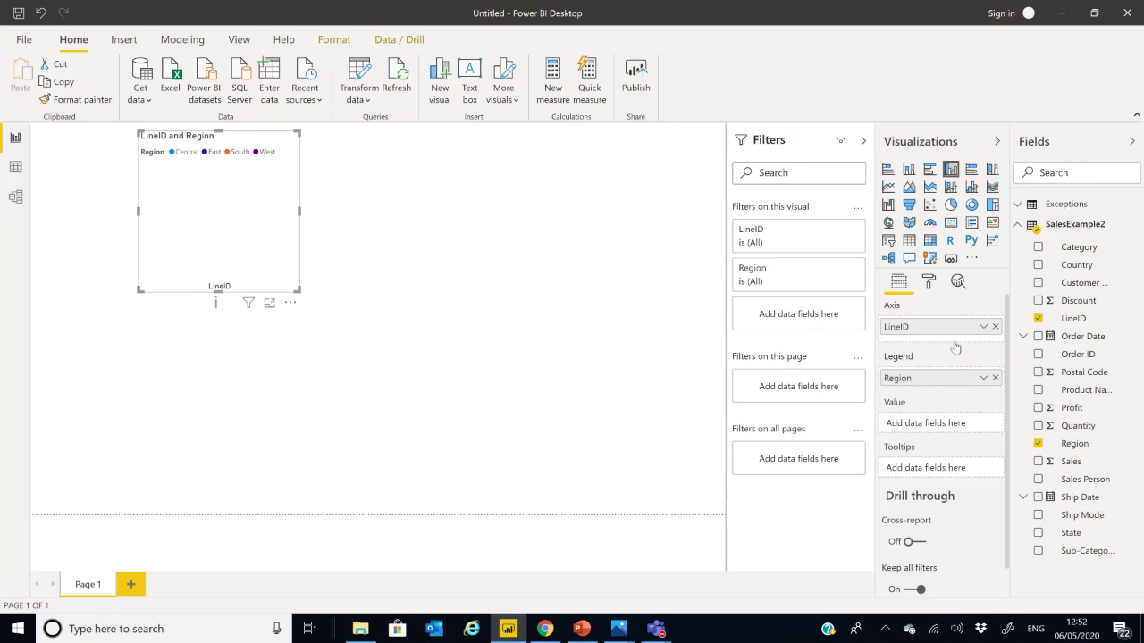
{"action": "left_click_drag", "start_coordinate": [951, 329], "coordinate": [954, 429]}
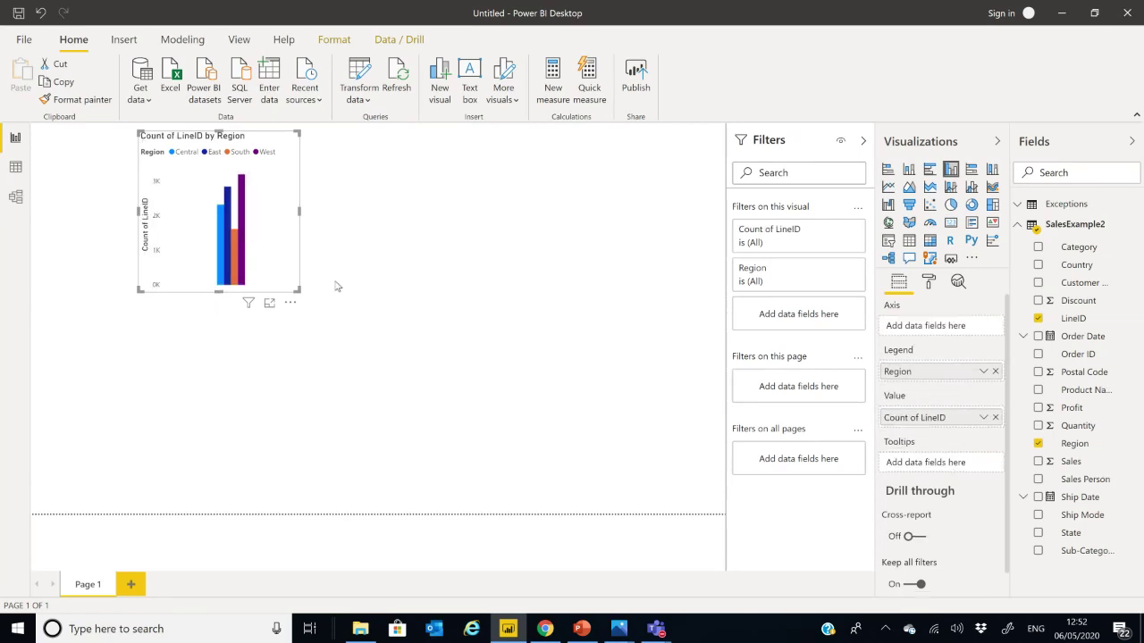
{"action": "left_click_drag", "start_coordinate": [300, 290], "coordinate": [427, 371]}
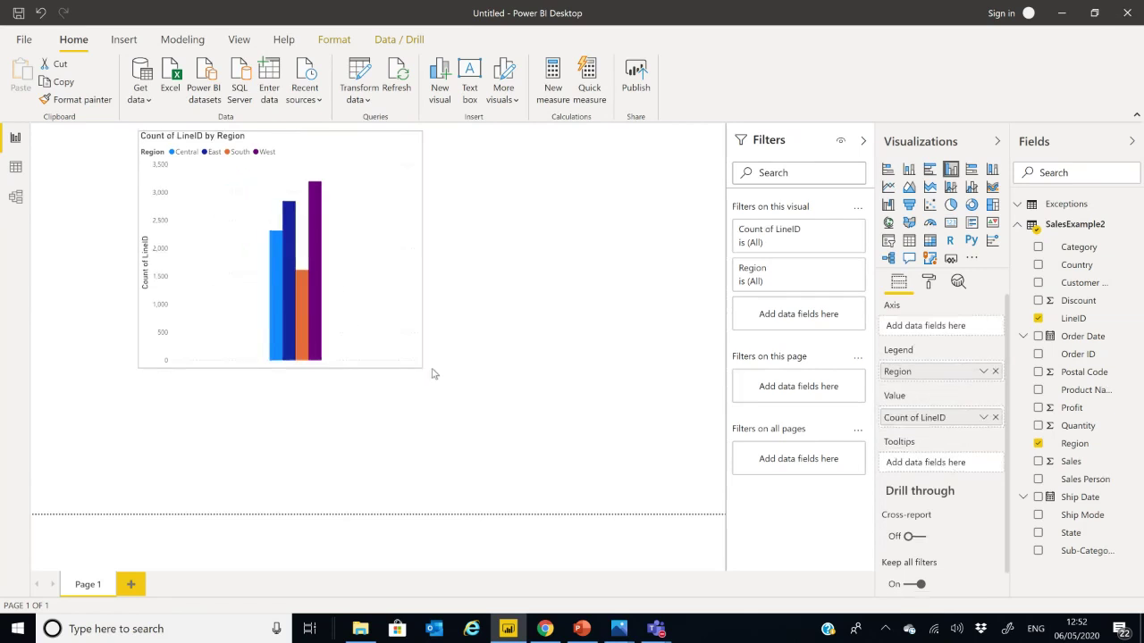
Add a new report page with a card showing the count of LineID from the Exceptions table, and widen the card.
{"action": "left_click", "coordinate": [126, 588]}
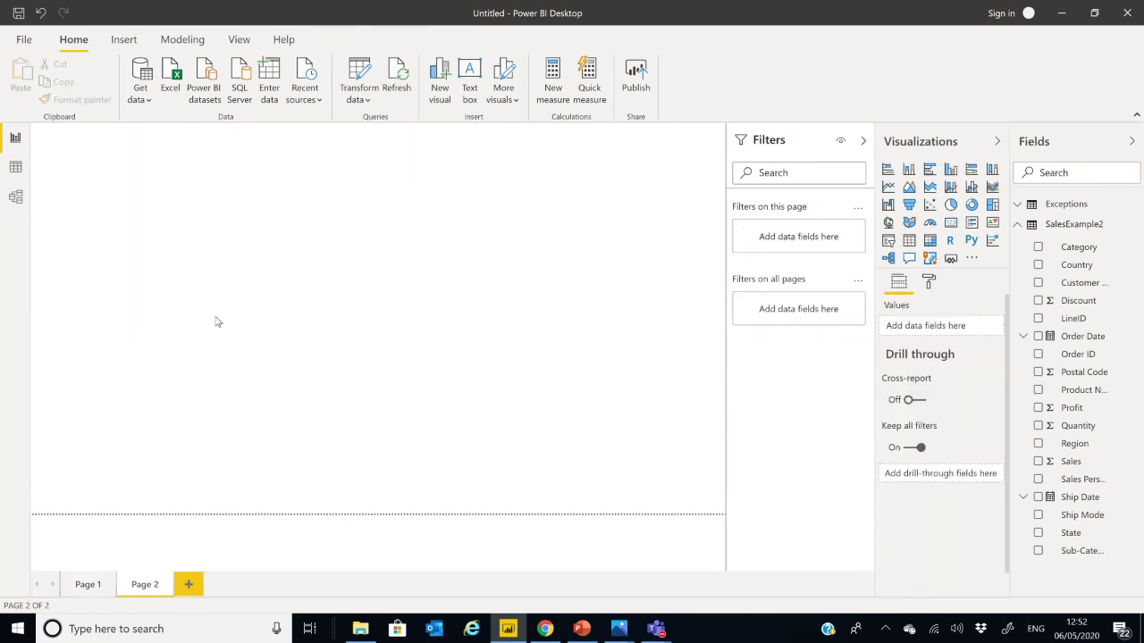
{"action": "left_click", "coordinate": [1022, 225]}
{"action": "left_click", "coordinate": [1063, 204]}
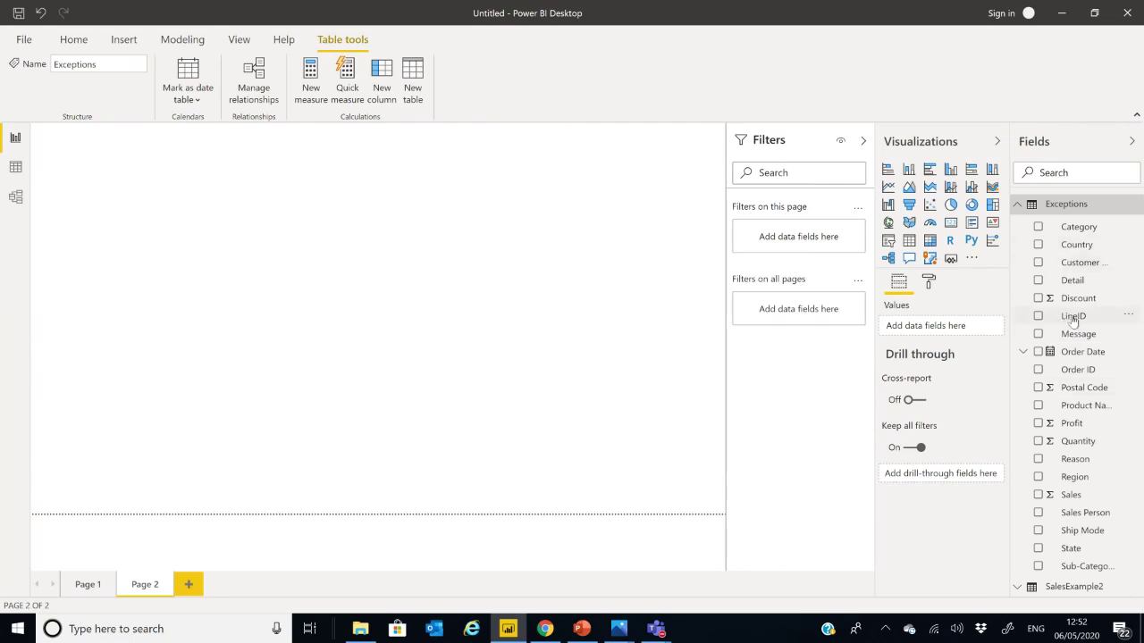
{"action": "left_click", "coordinate": [1042, 317]}
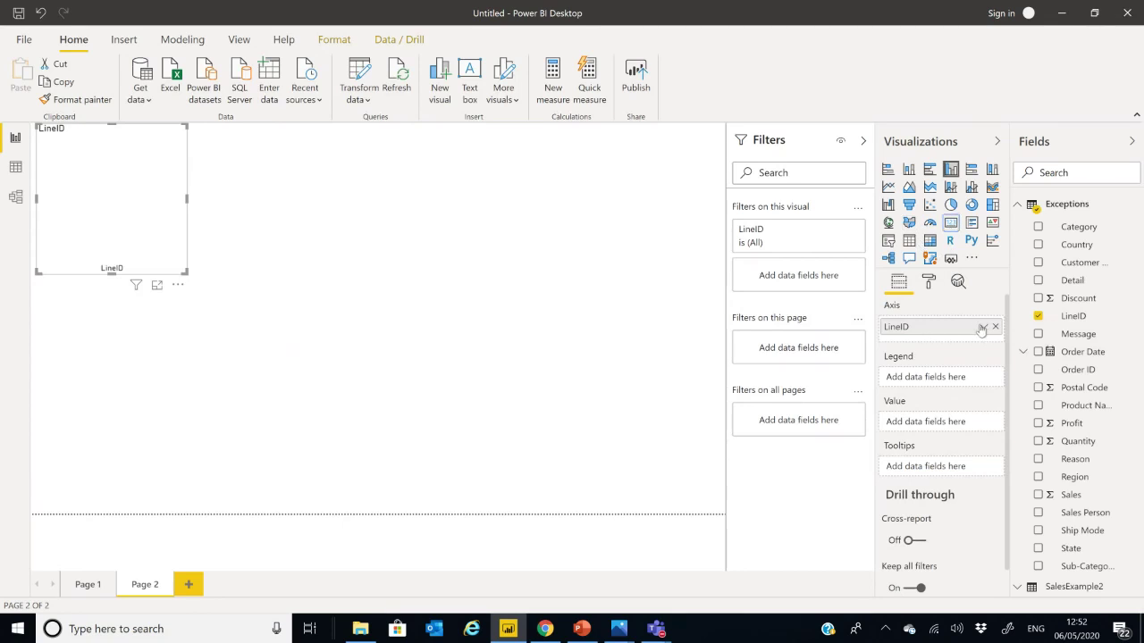
{"action": "left_click", "coordinate": [983, 327]}
{"action": "left_click", "coordinate": [935, 327]}
{"action": "left_click_drag", "start_coordinate": [929, 327], "coordinate": [930, 427]}
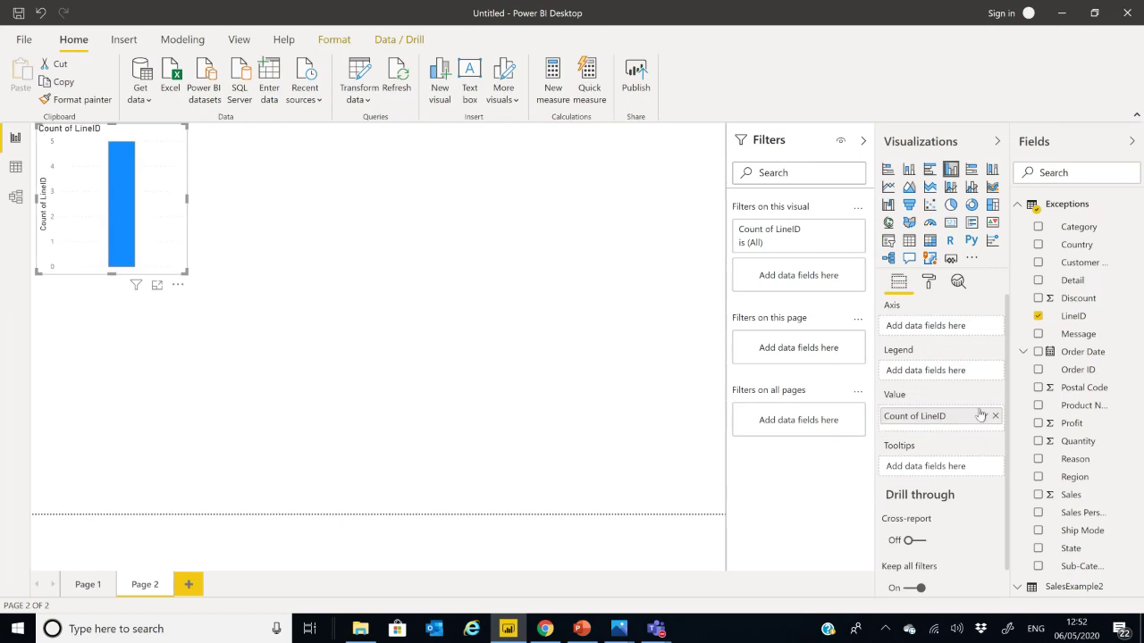
{"action": "left_click", "coordinate": [951, 223]}
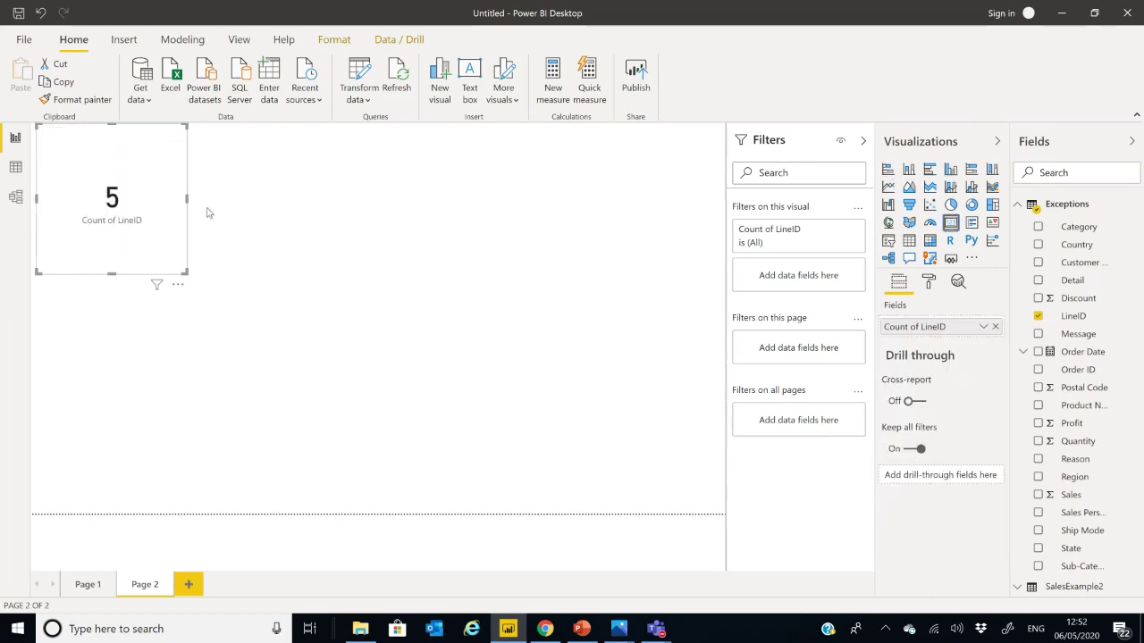
{"action": "left_click_drag", "start_coordinate": [185, 199], "coordinate": [278, 200]}
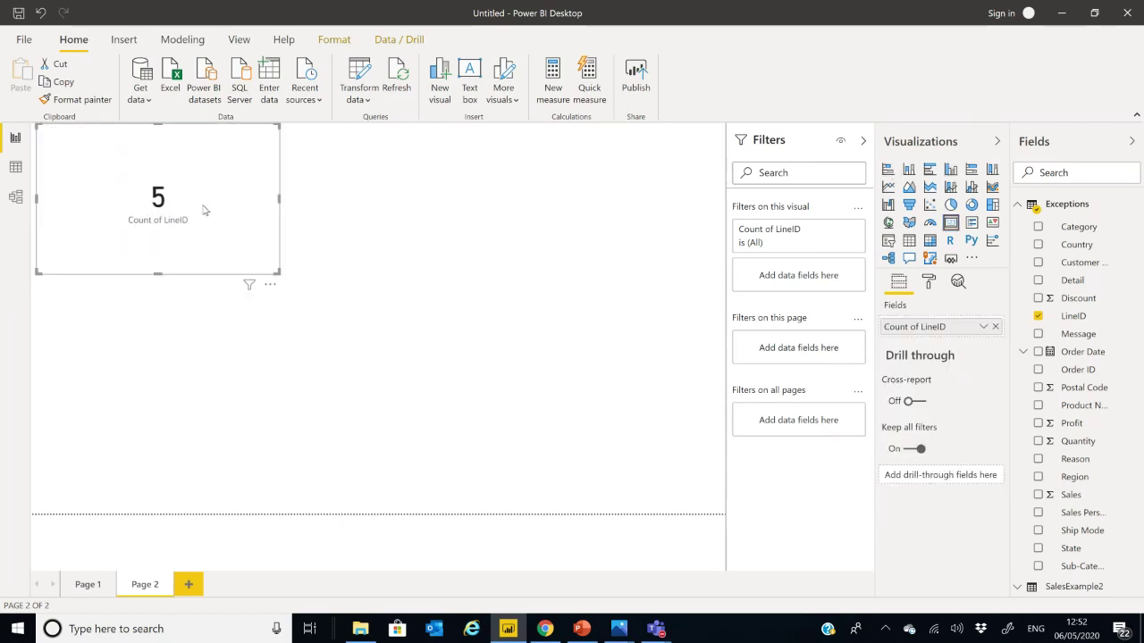
Rename the card's field as Count of Error.
{"action": "double_click", "coordinate": [928, 328]}
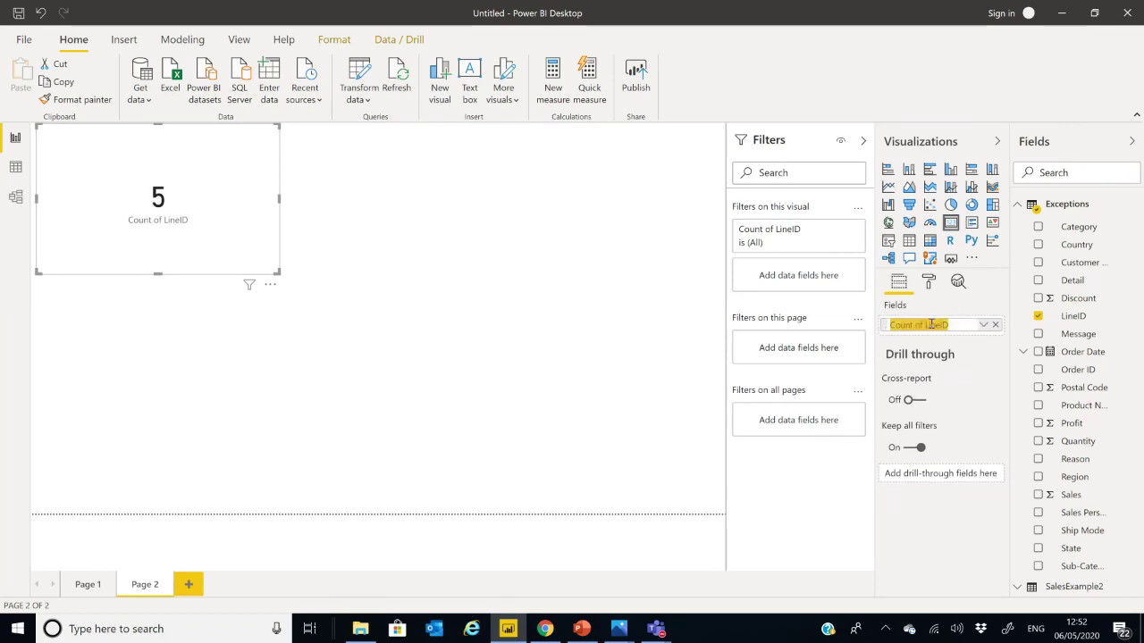
{"action": "type", "text": "Count"}
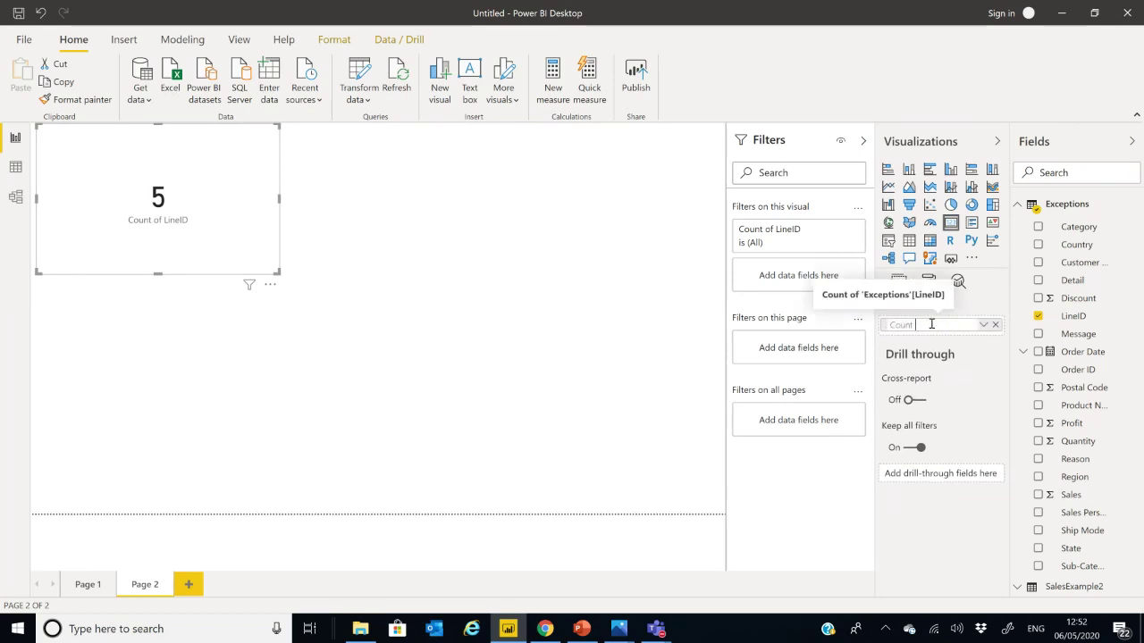
{"action": "type", "text": " of Exc"}
{"action": "type", "text": "or"}
{"action": "key", "text": "Return"}
{"action": "left_click", "coordinate": [222, 359]}
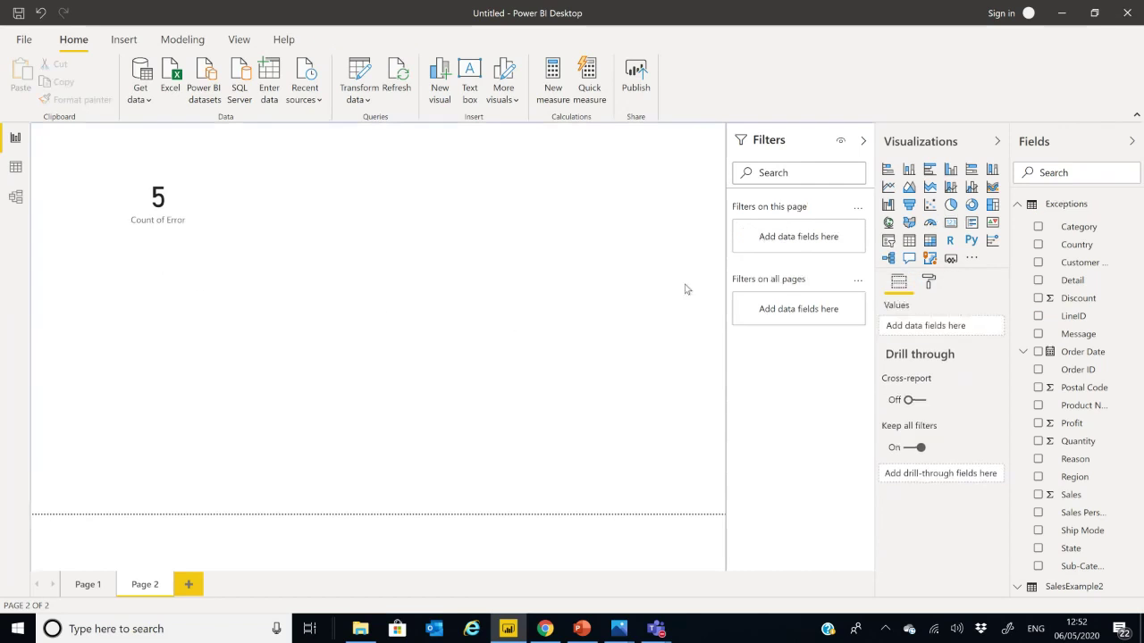
Add a table visual below the card with the LineID, Message, Reason and Sales Person fields from Exceptions.
{"action": "left_click", "coordinate": [909, 240]}
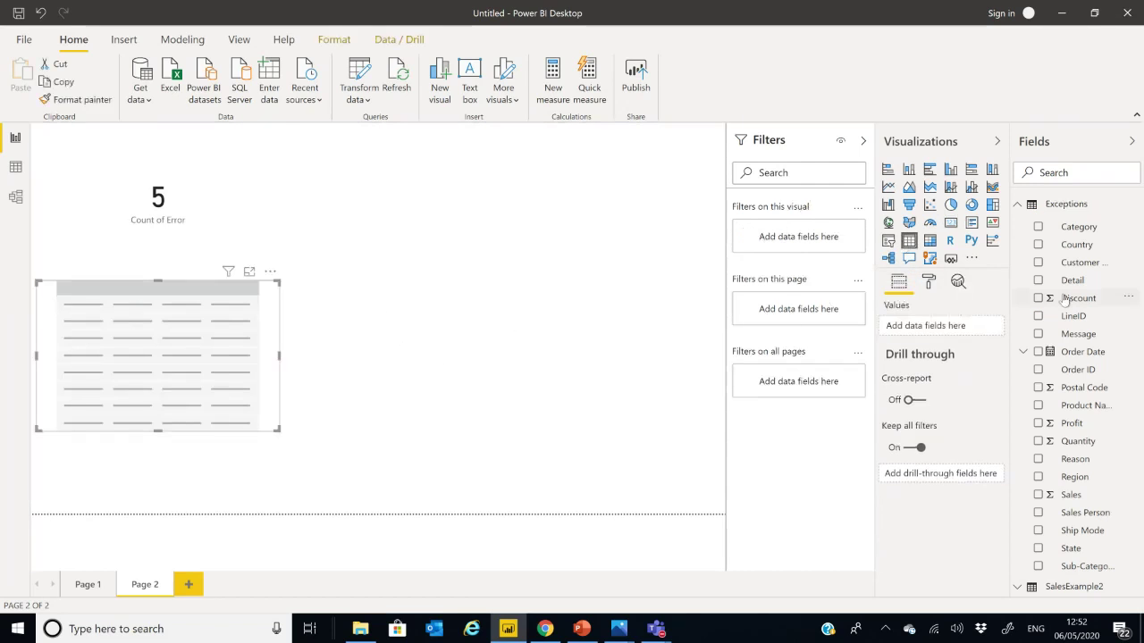
{"action": "left_click", "coordinate": [1038, 316]}
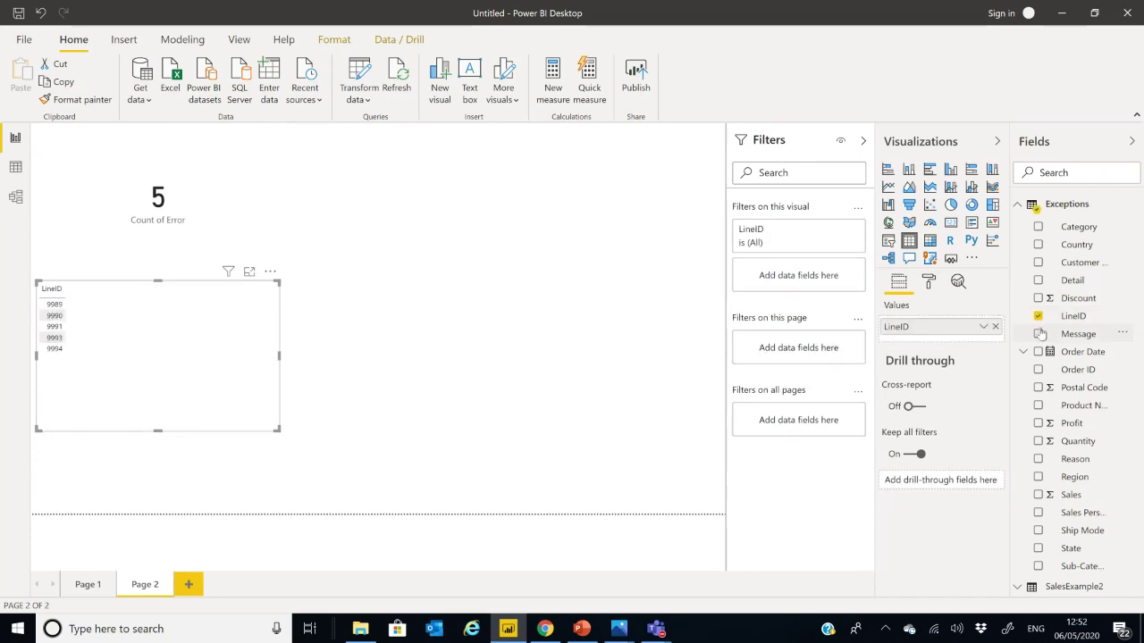
{"action": "left_click", "coordinate": [1039, 334]}
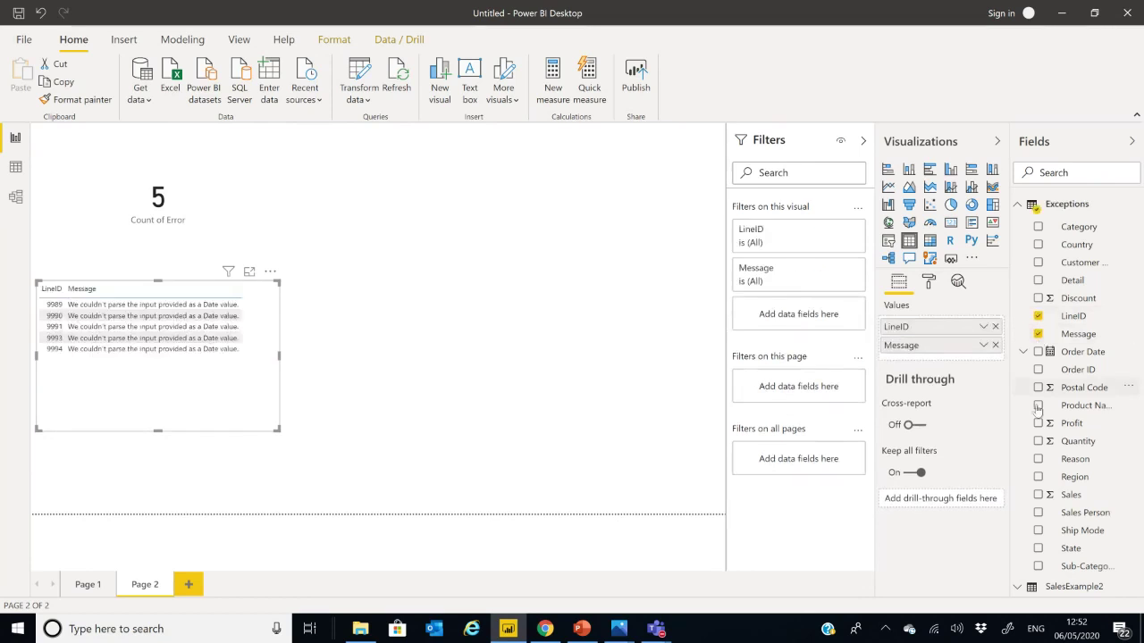
{"action": "left_click", "coordinate": [1038, 459]}
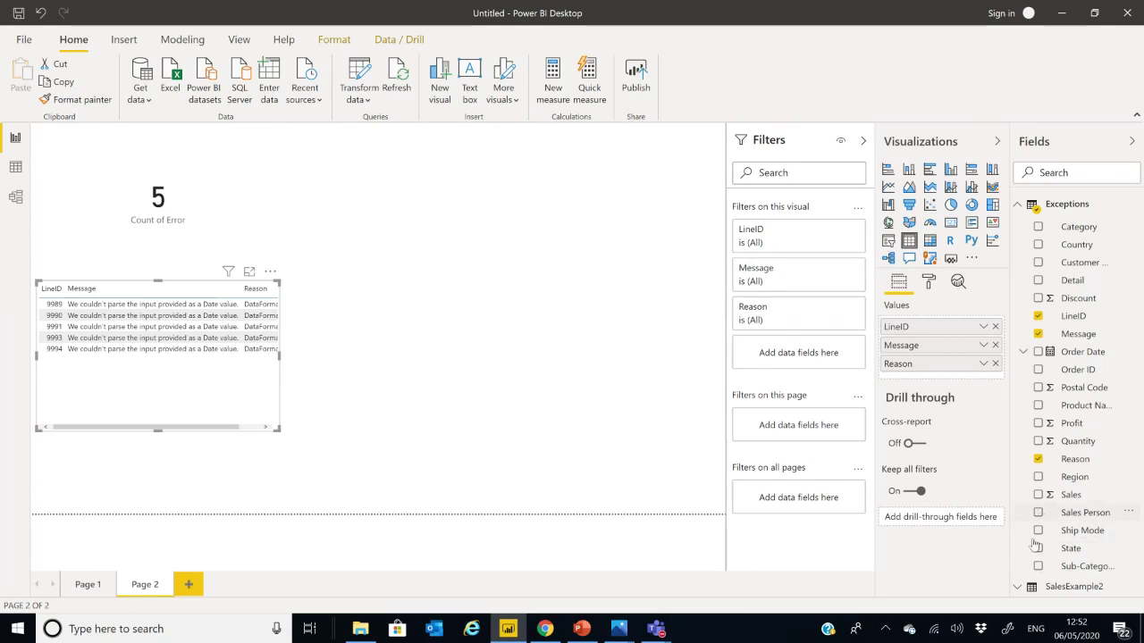
{"action": "left_click", "coordinate": [1039, 512]}
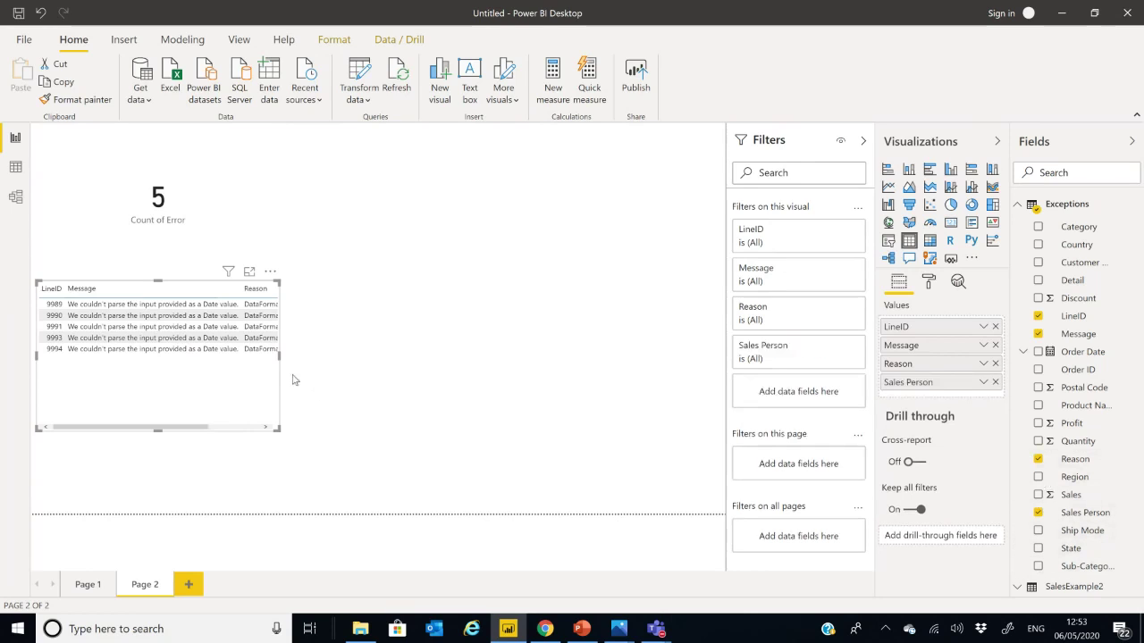
Widen the Exceptions table visual, add the Order ID field and place Detail between Reason and Sales Person, fitting the width to the columns.
{"action": "left_click_drag", "start_coordinate": [280, 355], "coordinate": [570, 358]}
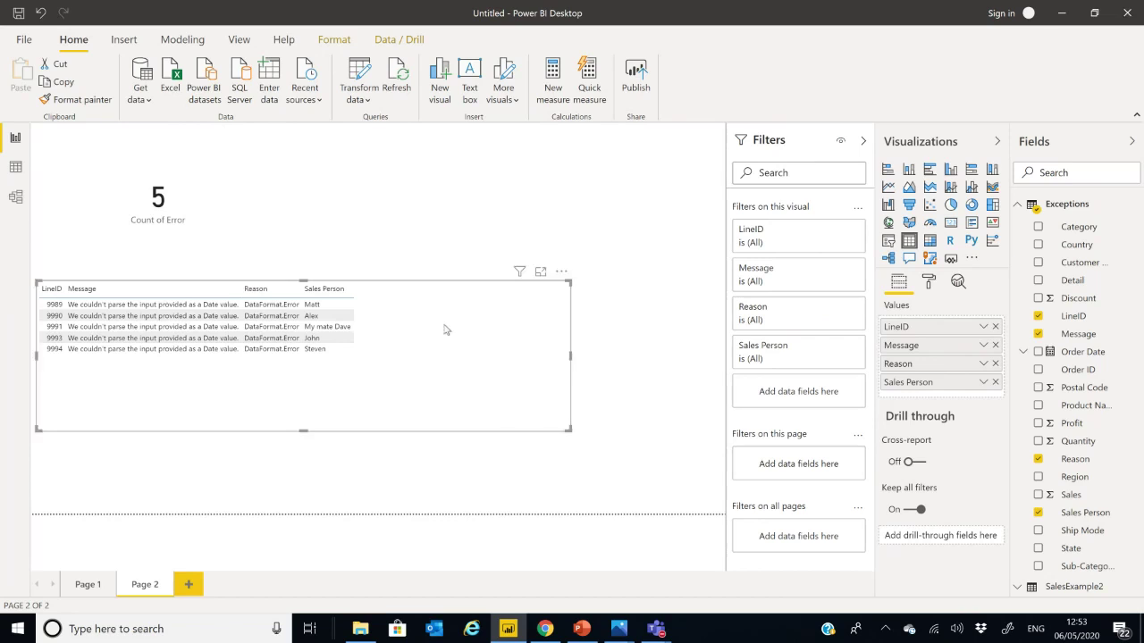
{"action": "left_click", "coordinate": [1039, 370]}
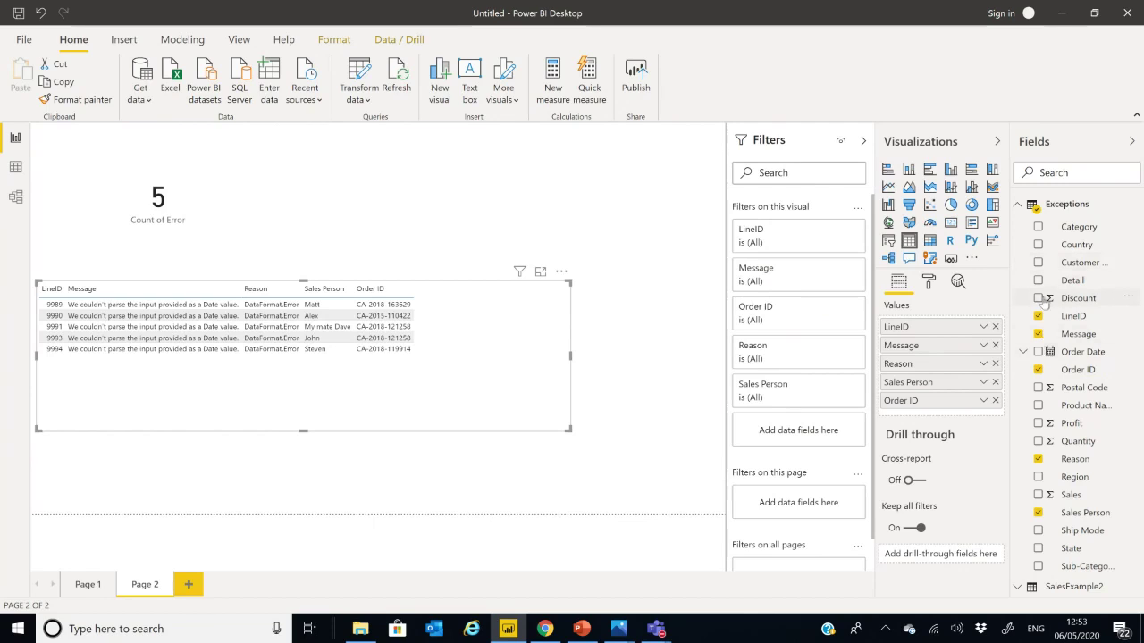
{"action": "left_click_drag", "start_coordinate": [1040, 284], "coordinate": [922, 376]}
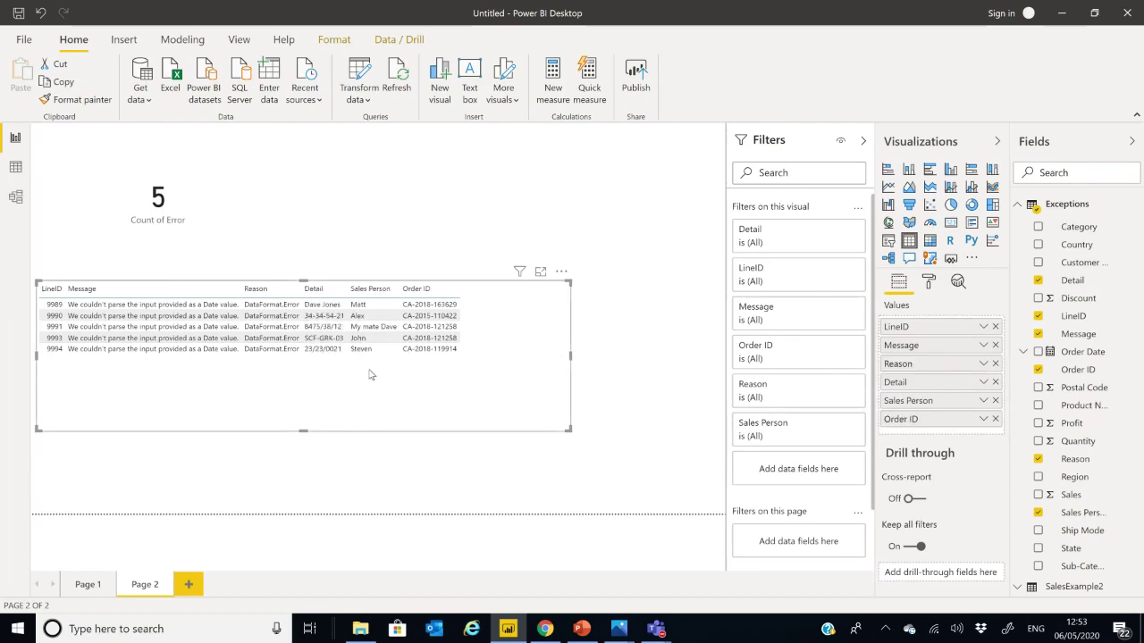
{"action": "left_click_drag", "start_coordinate": [570, 357], "coordinate": [523, 359]}
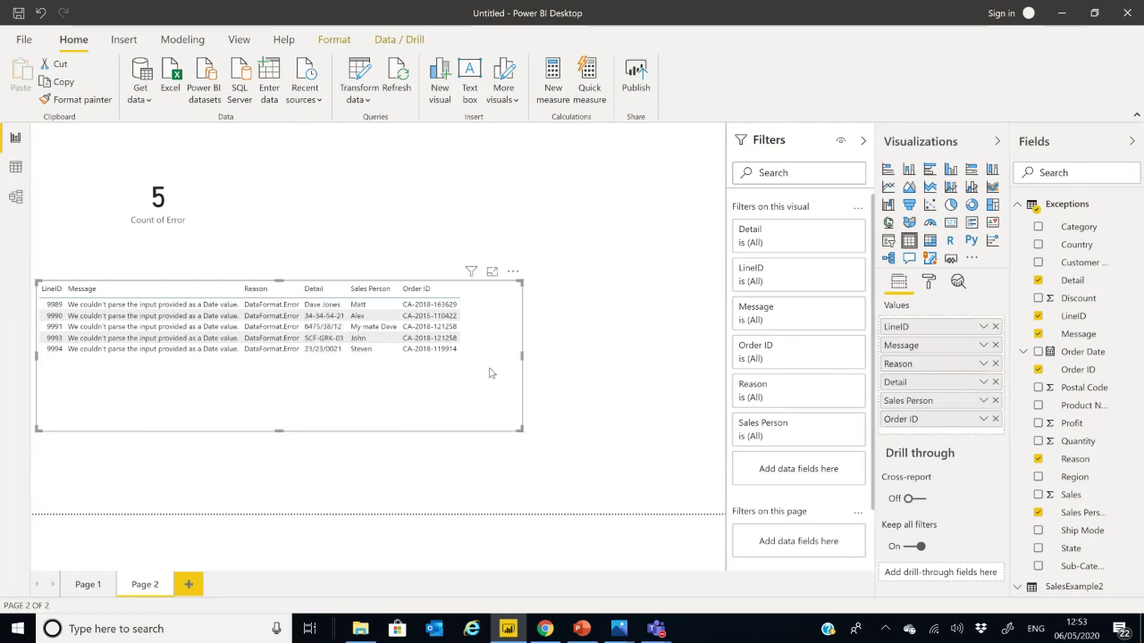
Shrink the Count of Error card so it sits clear of the table below it.
{"action": "left_click", "coordinate": [200, 208]}
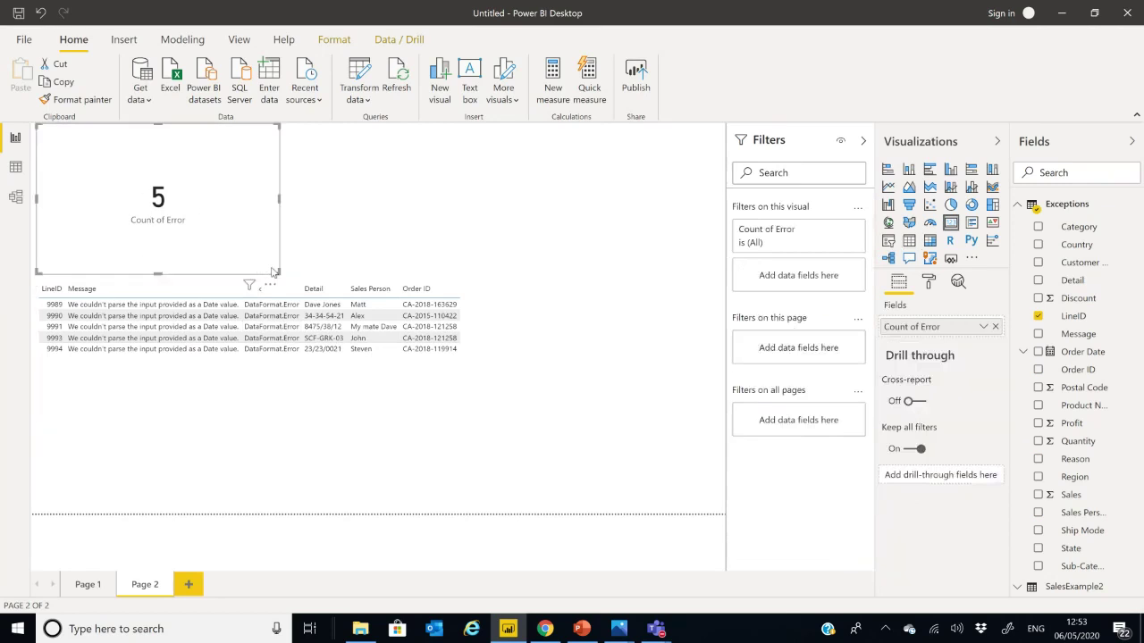
{"action": "left_click_drag", "start_coordinate": [273, 272], "coordinate": [234, 251]}
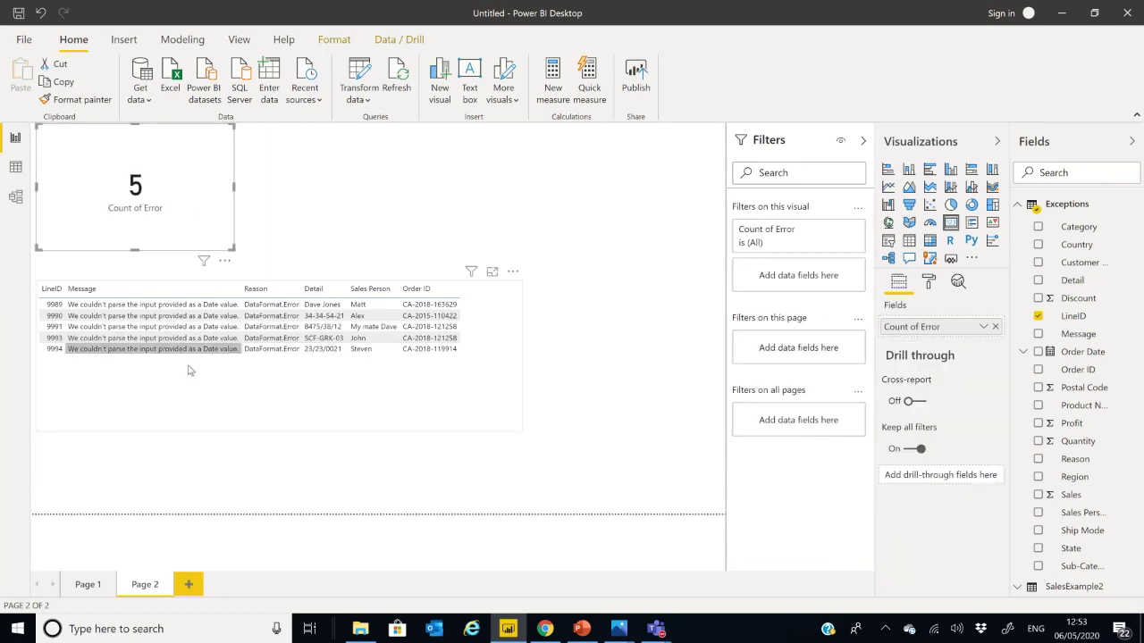
{"action": "left_click", "coordinate": [114, 282]}
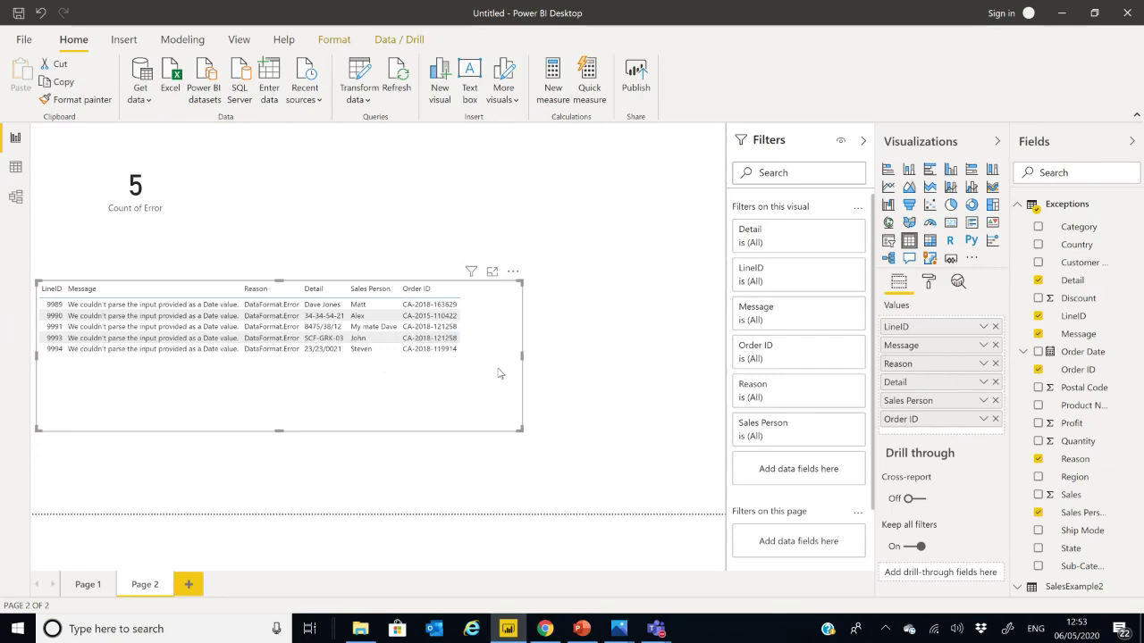
Open the SalesExample2 workbook from the S1E3 folder and switch to it in Excel.
{"action": "left_click", "coordinate": [360, 629]}
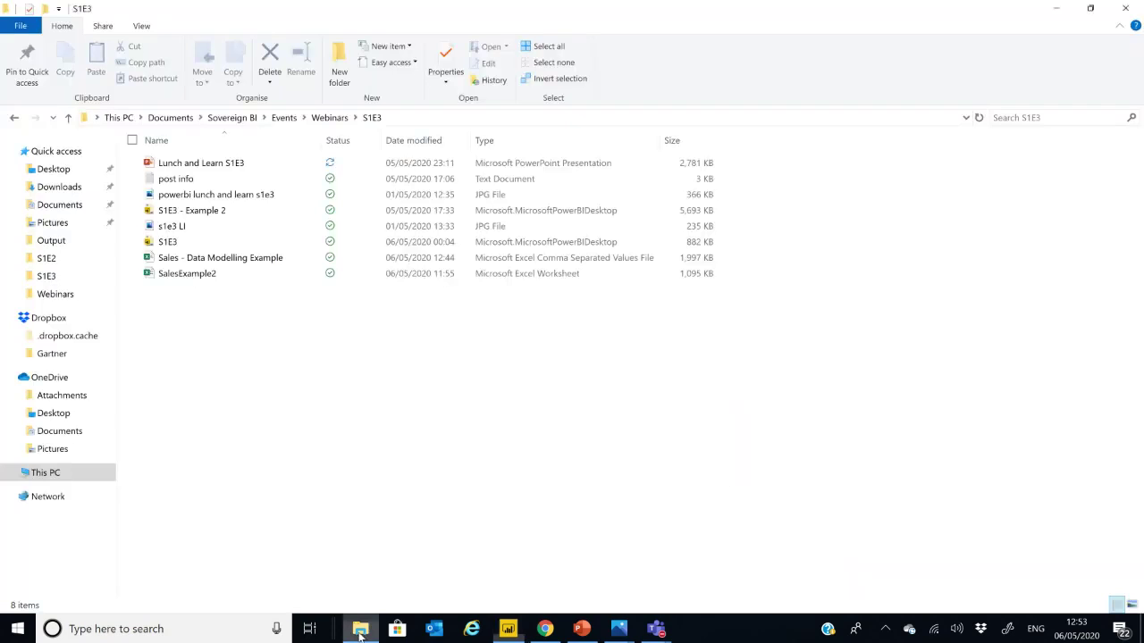
{"action": "double_click", "coordinate": [244, 274]}
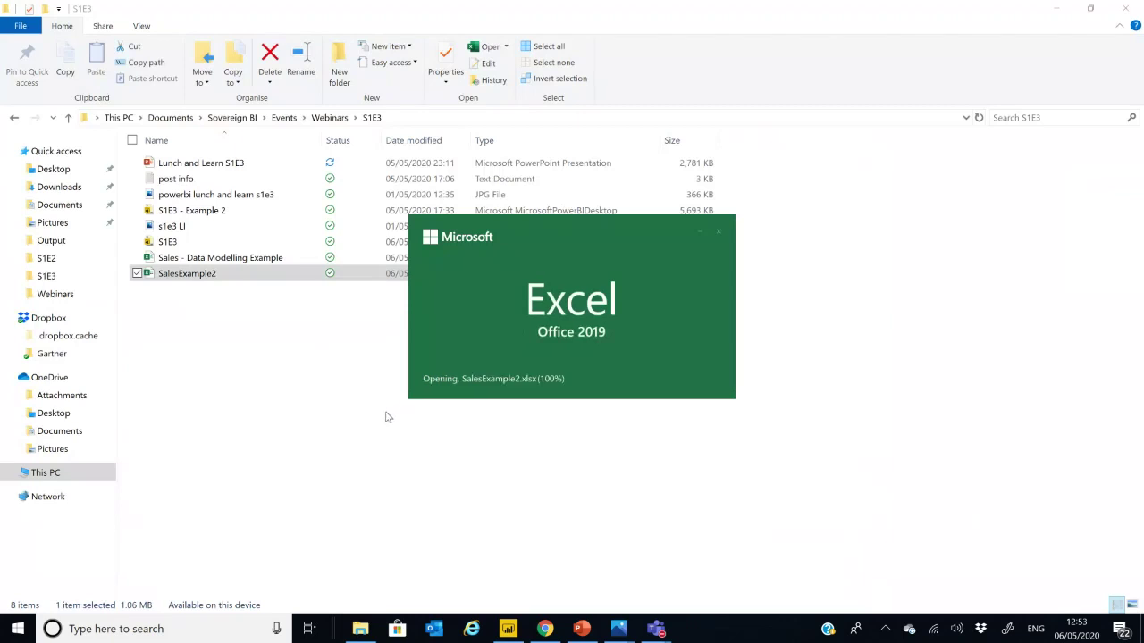
{"action": "key", "text": "alt+Tab"}
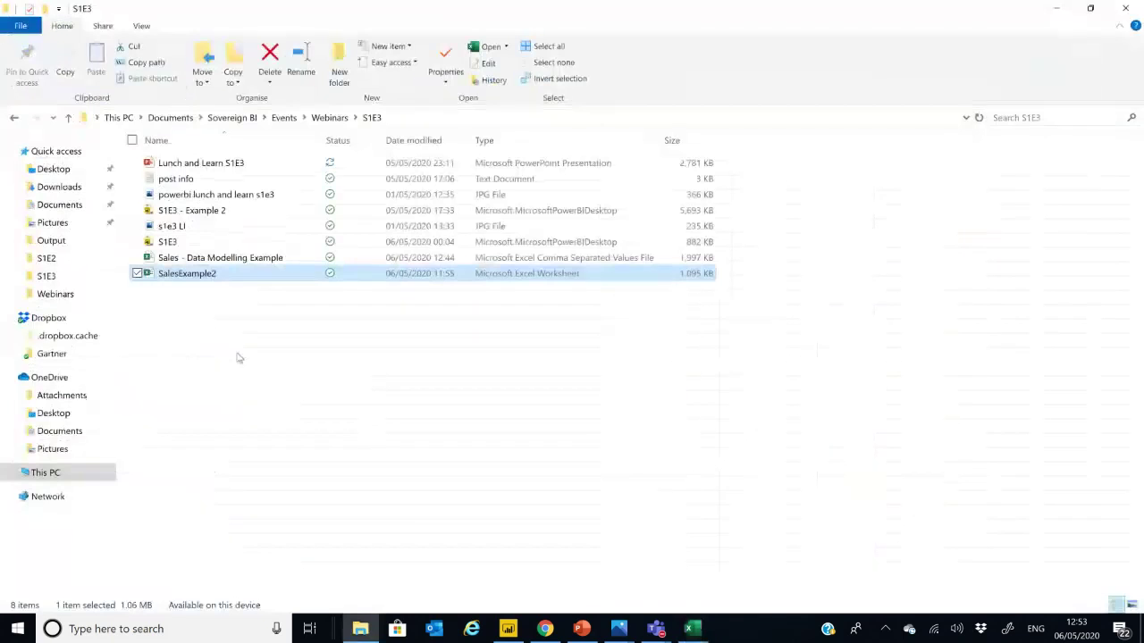
{"action": "key", "text": "alt+Tab"}
{"action": "key", "text": "Tab"}
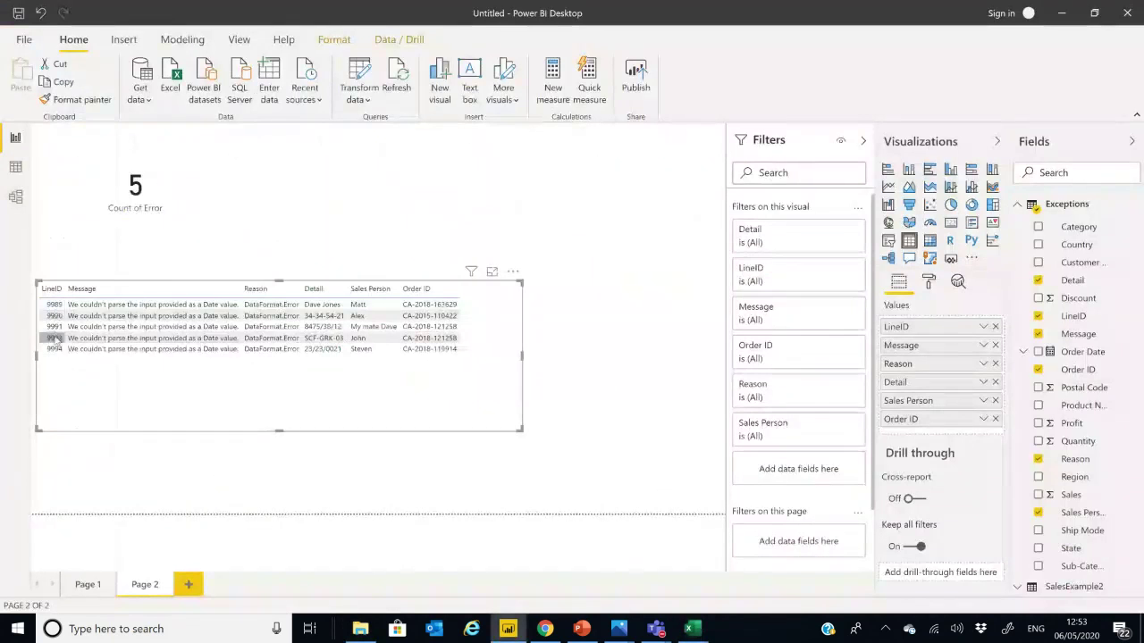
{"action": "key", "text": "alt+Tab"}
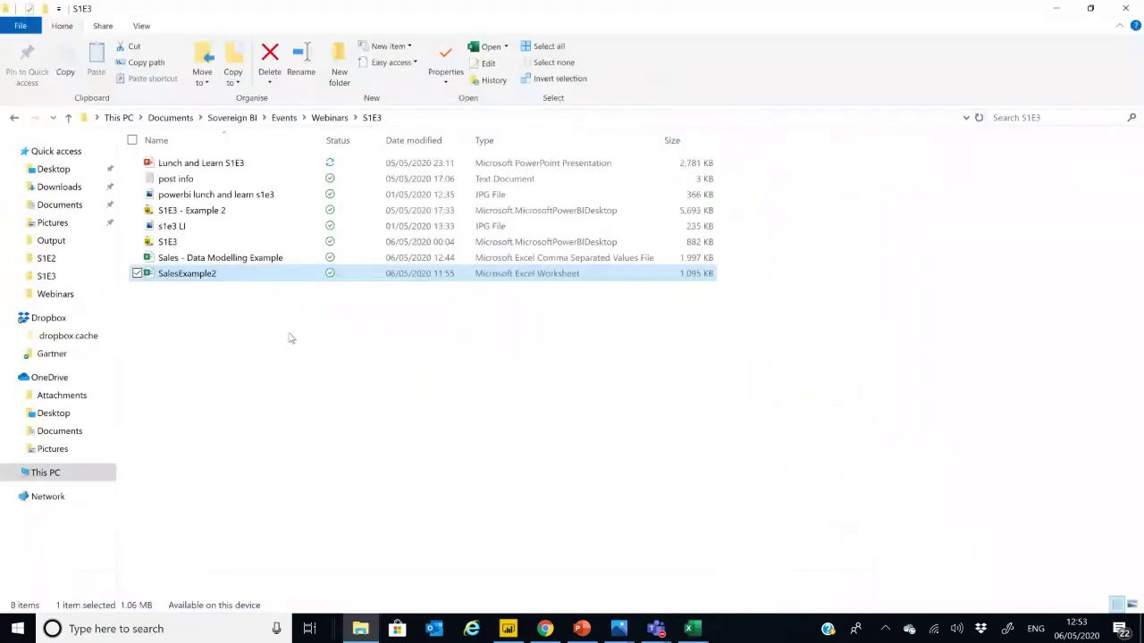
{"action": "key", "text": "alt+Tab"}
{"action": "key", "text": "Tab"}
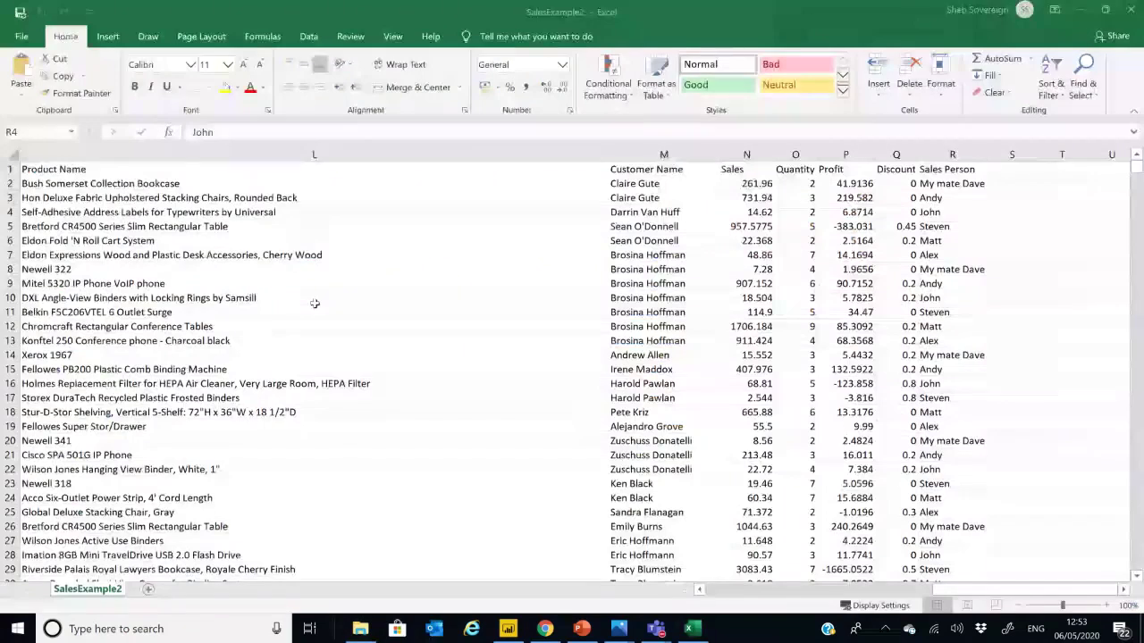
Find LineID 9990 in the SalesExample2 worksheet and close the search.
{"action": "left_click", "coordinate": [368, 353]}
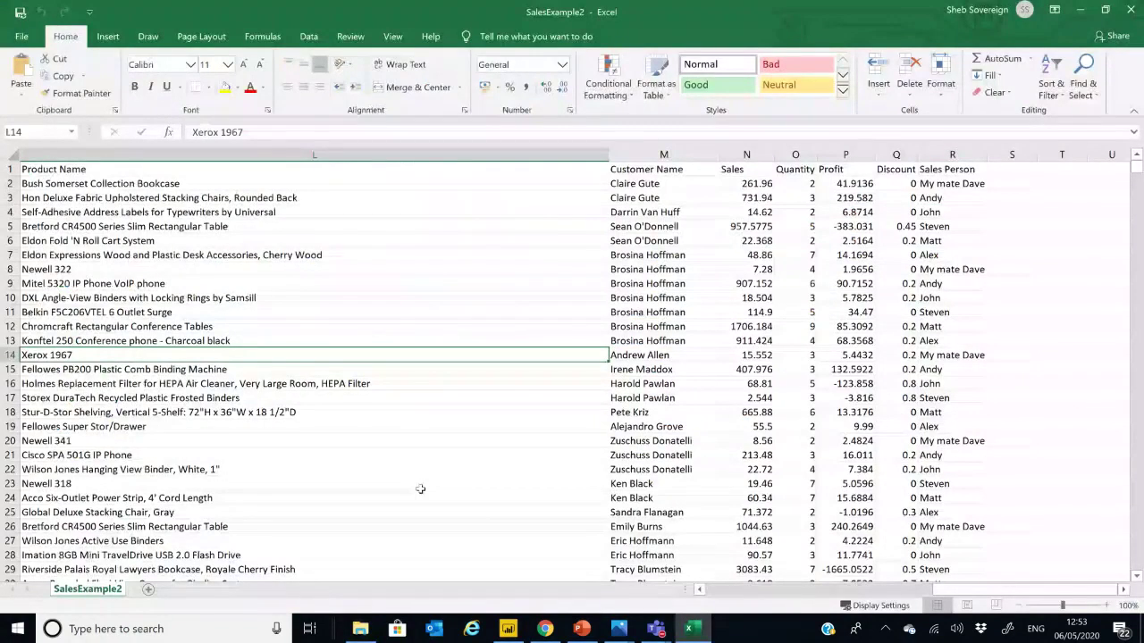
{"action": "left_click", "coordinate": [825, 591]}
{"action": "key", "text": "ctrl+f"}
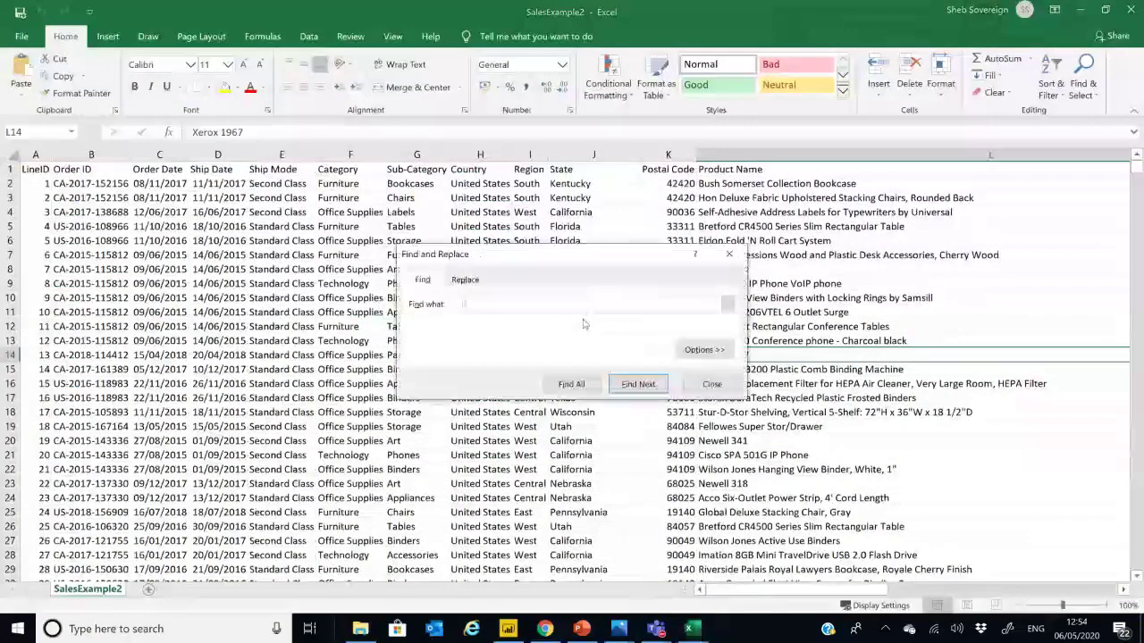
{"action": "type", "text": "9990"}
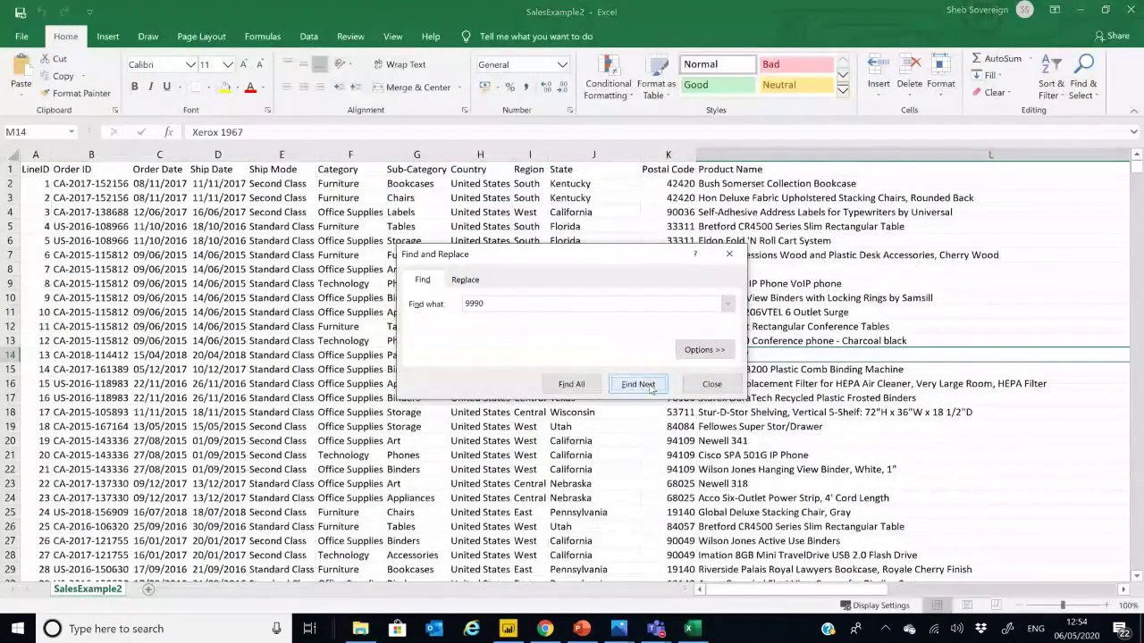
{"action": "left_click", "coordinate": [648, 386]}
{"action": "left_click", "coordinate": [707, 382]}
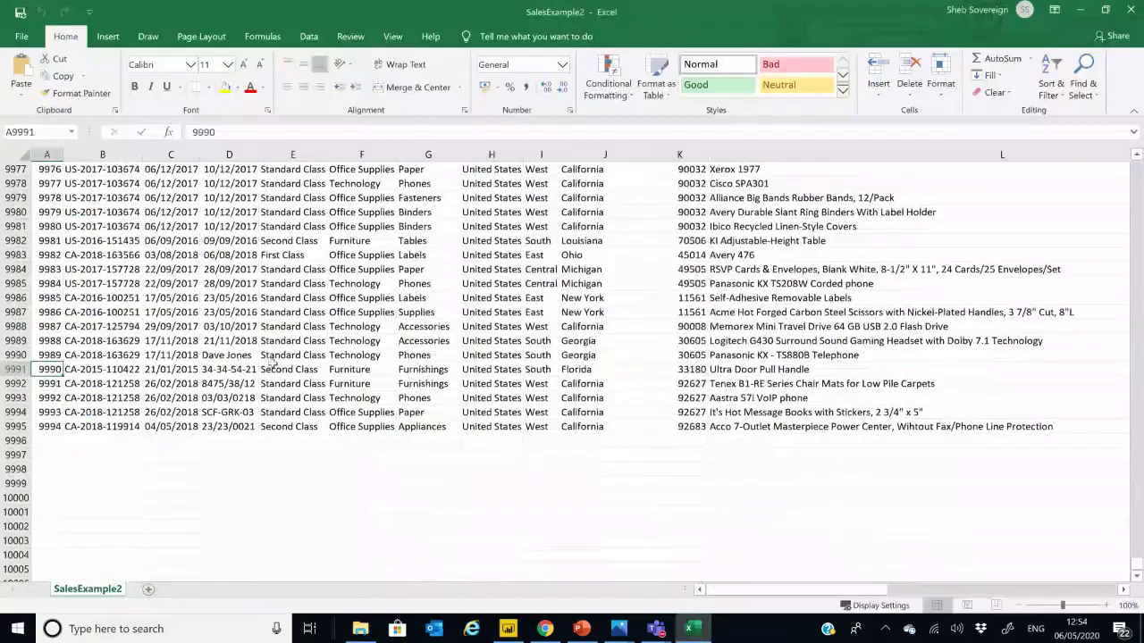
Widen the Ship Date column and examine its invalid date entries in rows 9990 to 9995.
{"action": "left_click", "coordinate": [219, 358]}
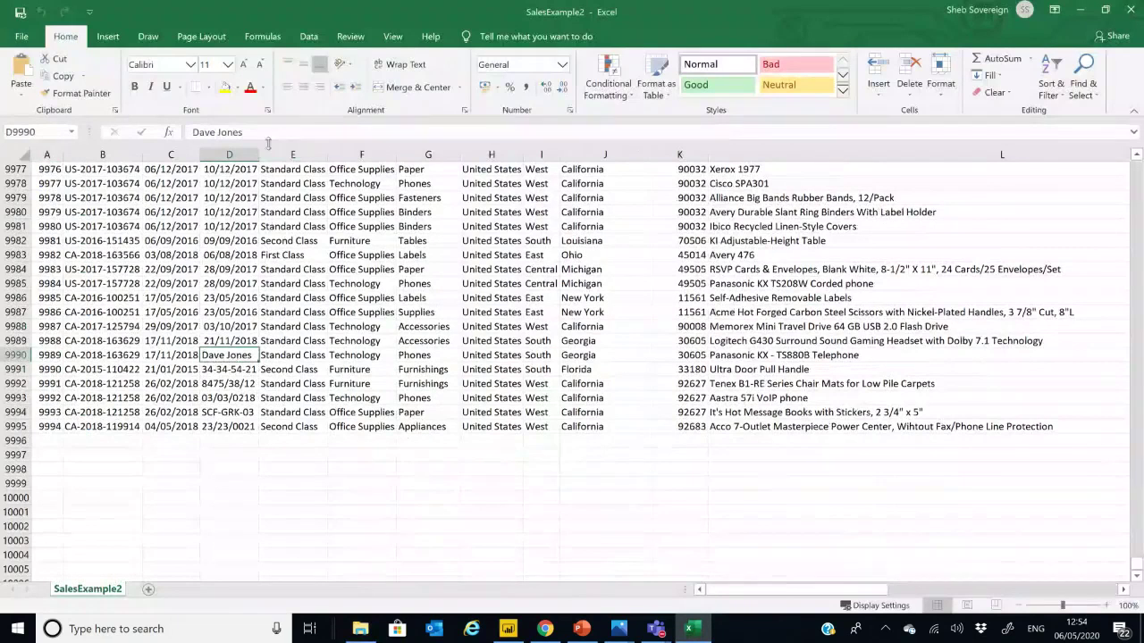
{"action": "left_click_drag", "start_coordinate": [307, 158], "coordinate": [307, 157]}
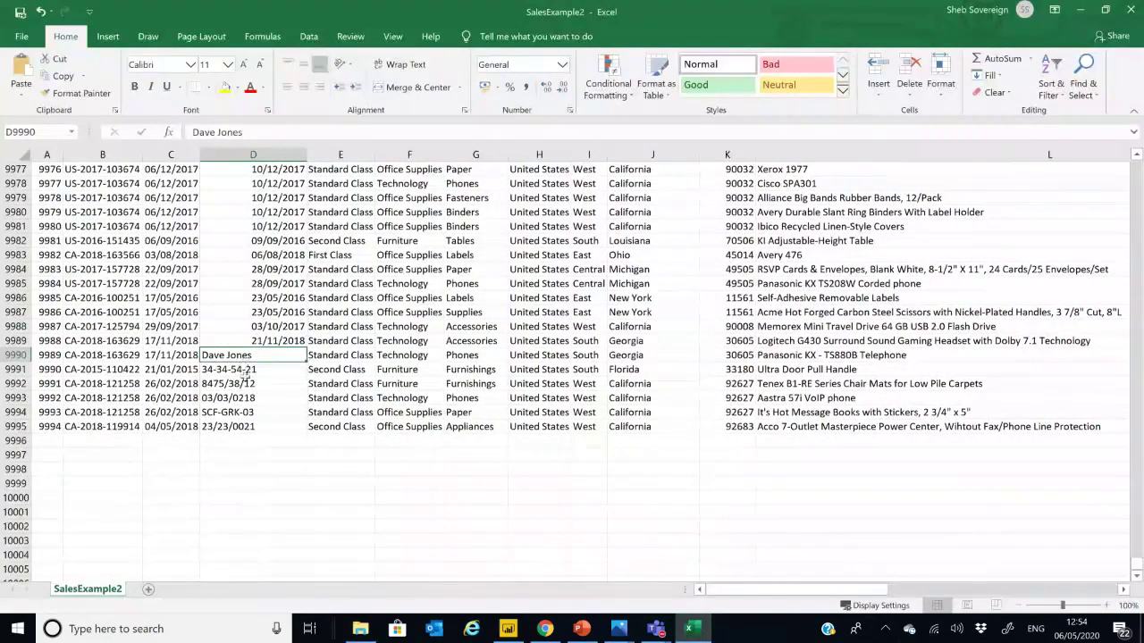
{"action": "left_click_drag", "start_coordinate": [239, 423], "coordinate": [247, 356]}
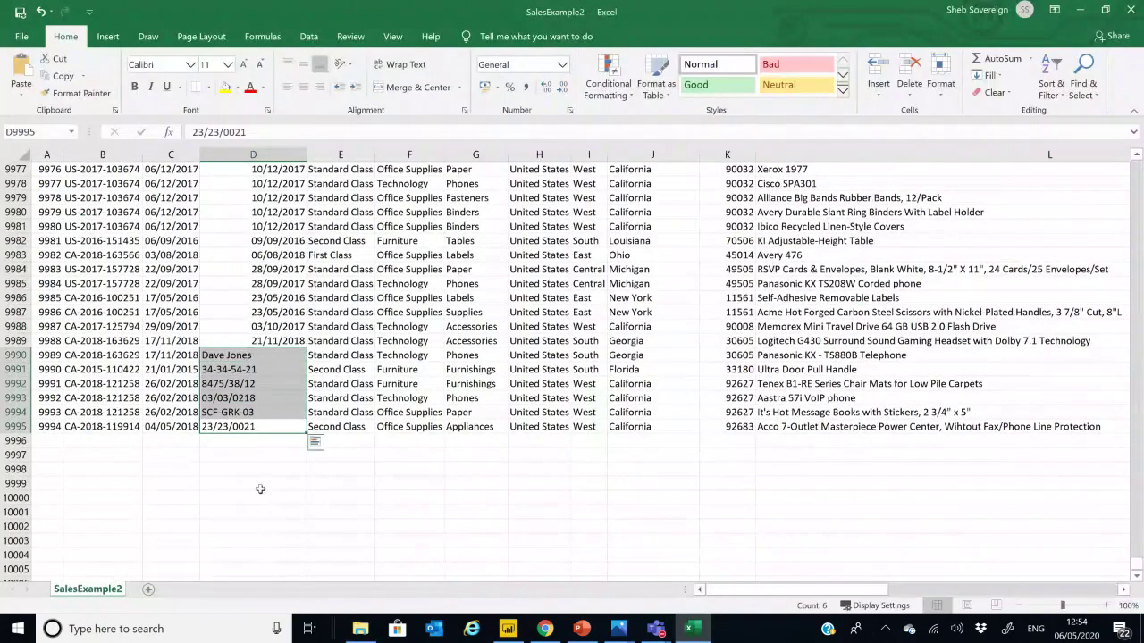
{"action": "left_click", "coordinate": [268, 386]}
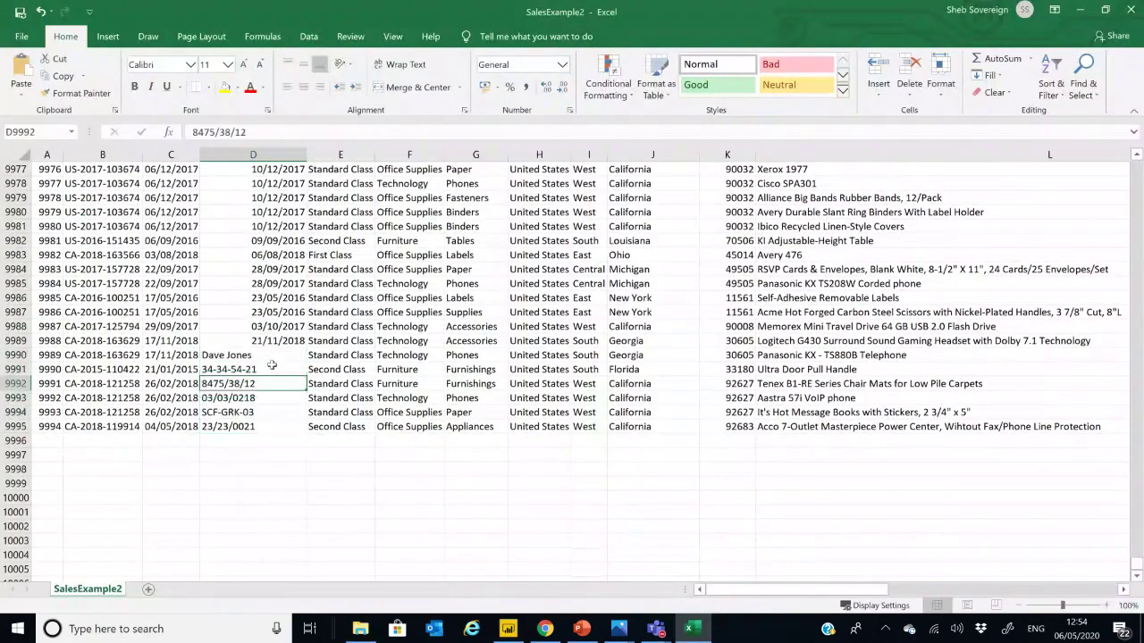
{"action": "left_click_drag", "start_coordinate": [272, 355], "coordinate": [264, 413]}
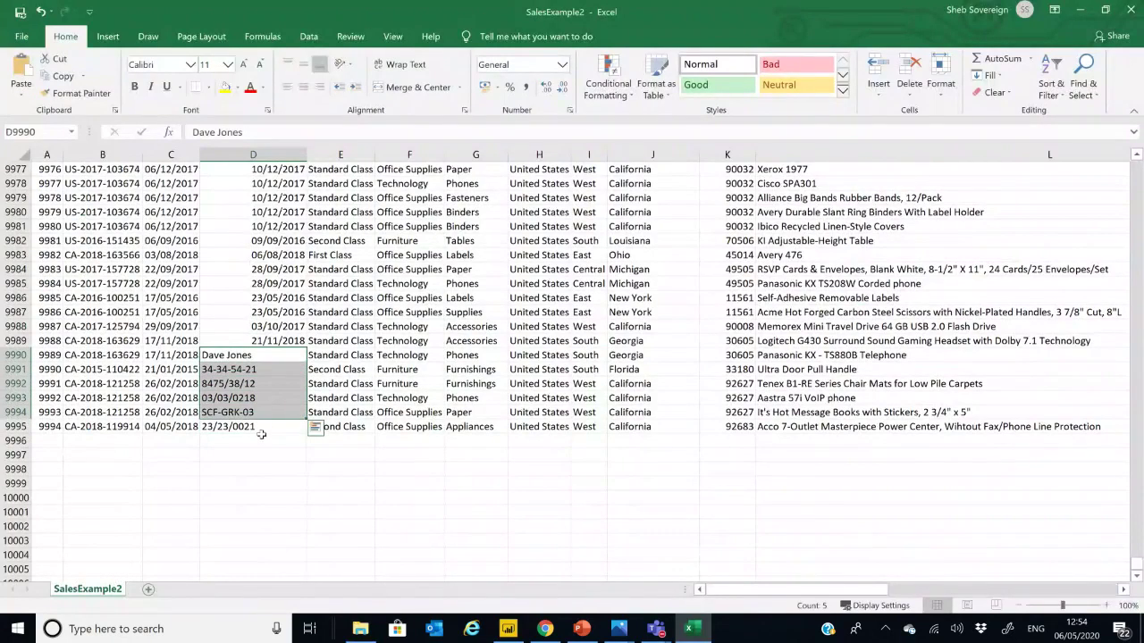
{"action": "left_click", "coordinate": [262, 426]}
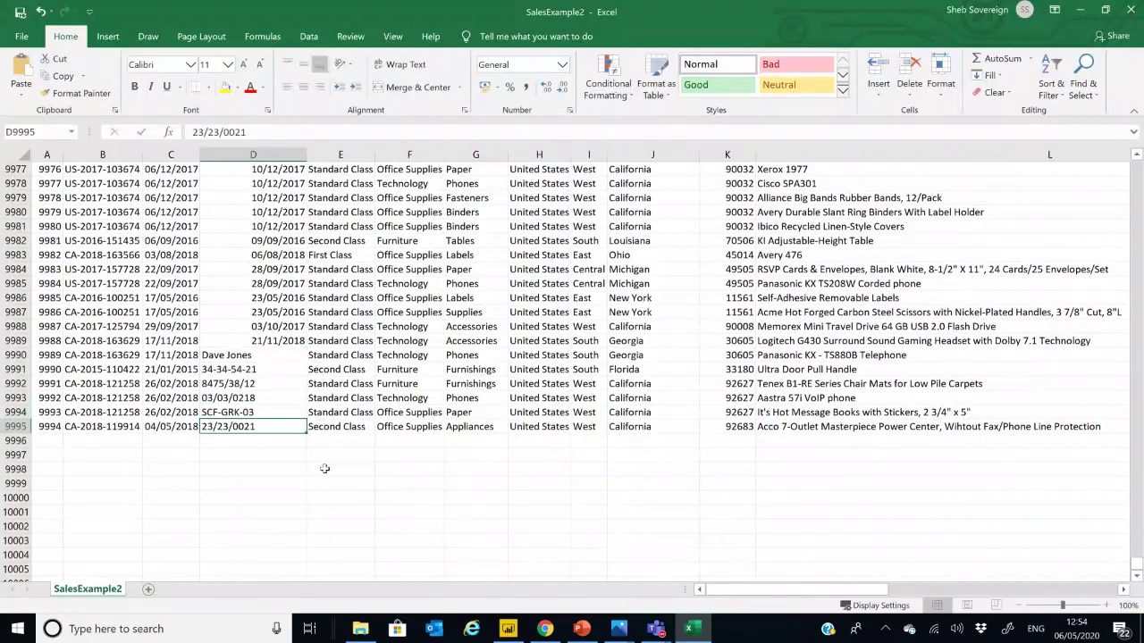
Switch back to Power BI Desktop, start publishing the report and save the file as example.
{"action": "key", "text": "alt+Tab"}
{"action": "key", "text": "alt+Tab"}
{"action": "key", "text": "alt+Tab"}
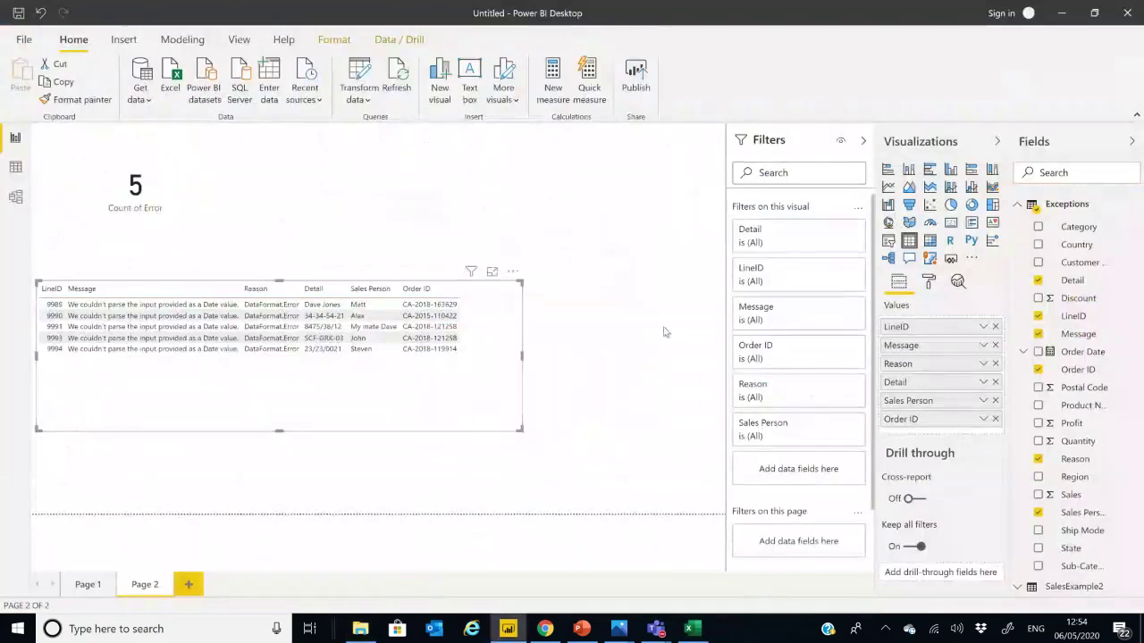
{"action": "left_click", "coordinate": [628, 307]}
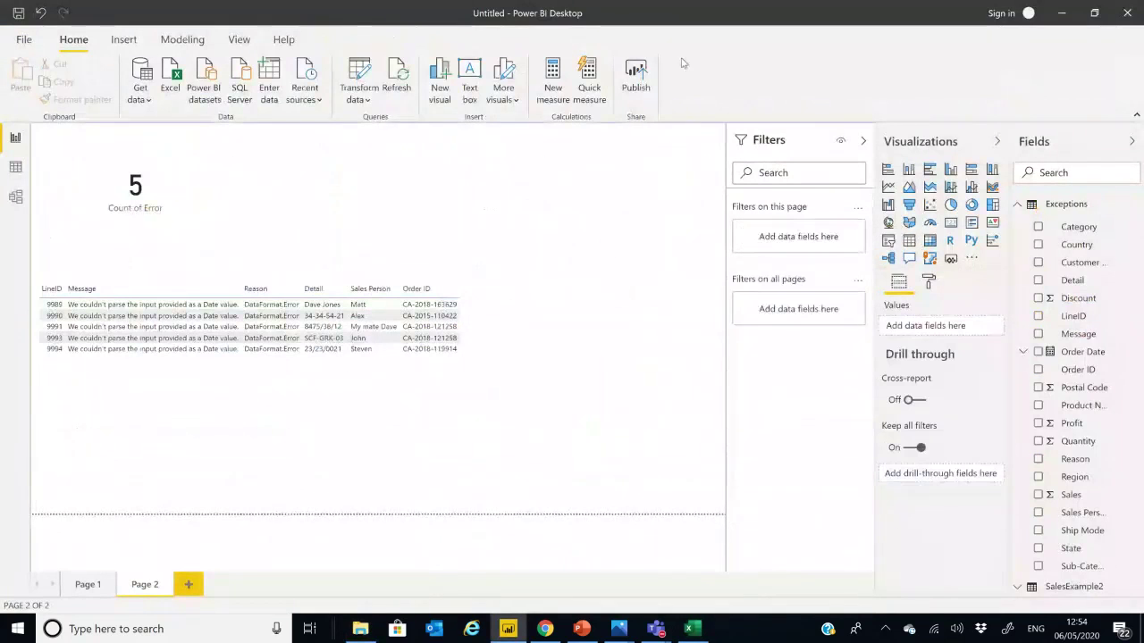
{"action": "left_click", "coordinate": [636, 80]}
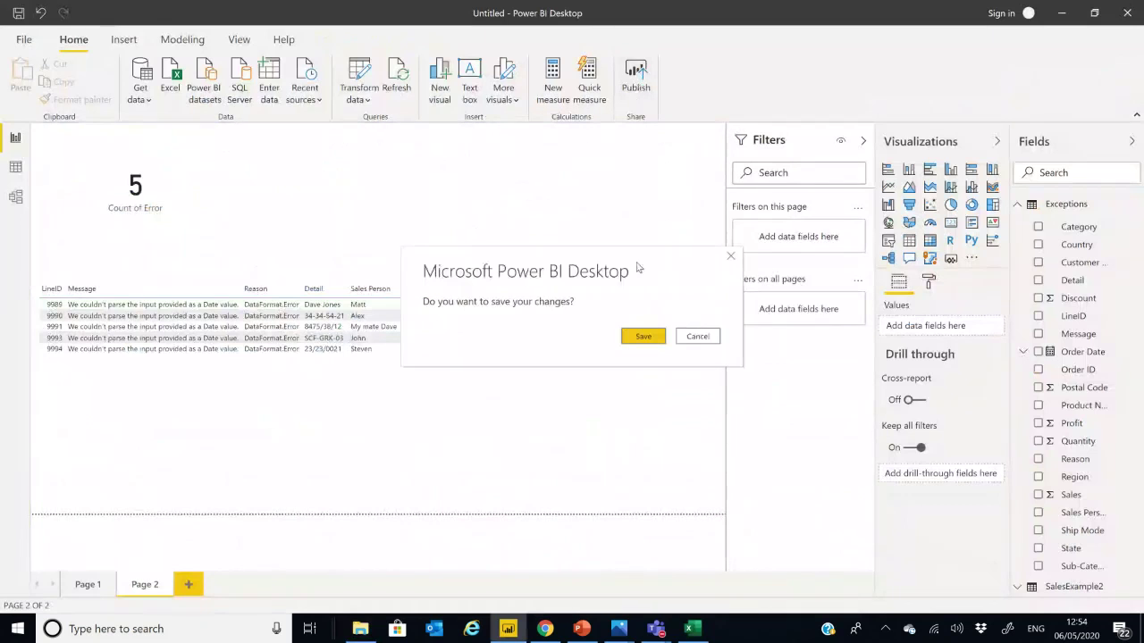
{"action": "left_click", "coordinate": [644, 338]}
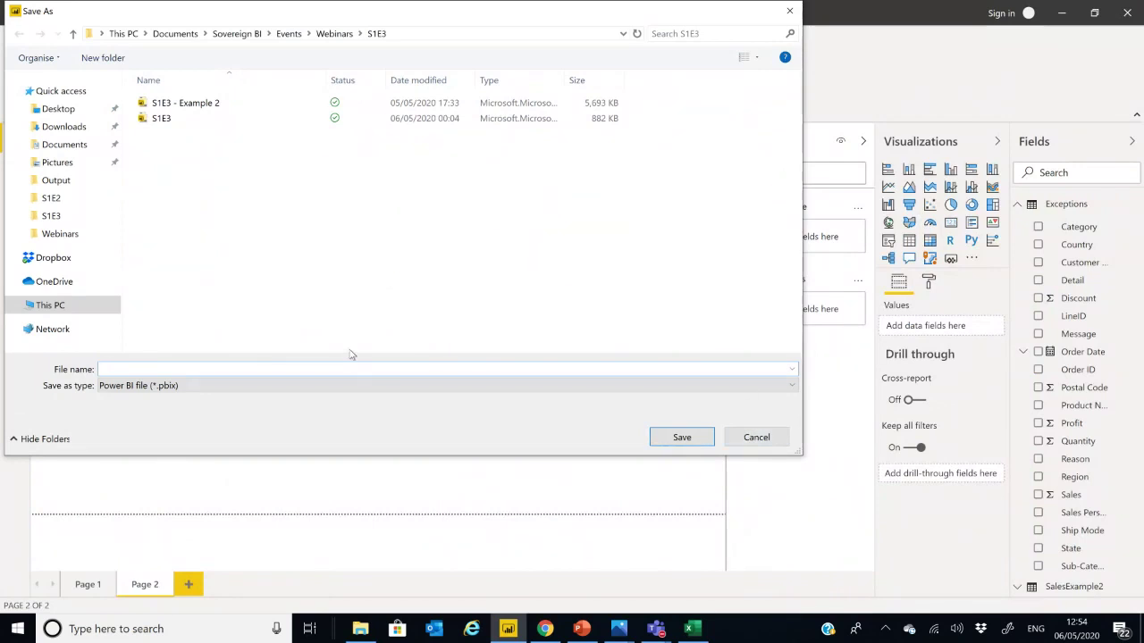
{"action": "type", "text": "example"}
{"action": "left_click", "coordinate": [682, 437]}
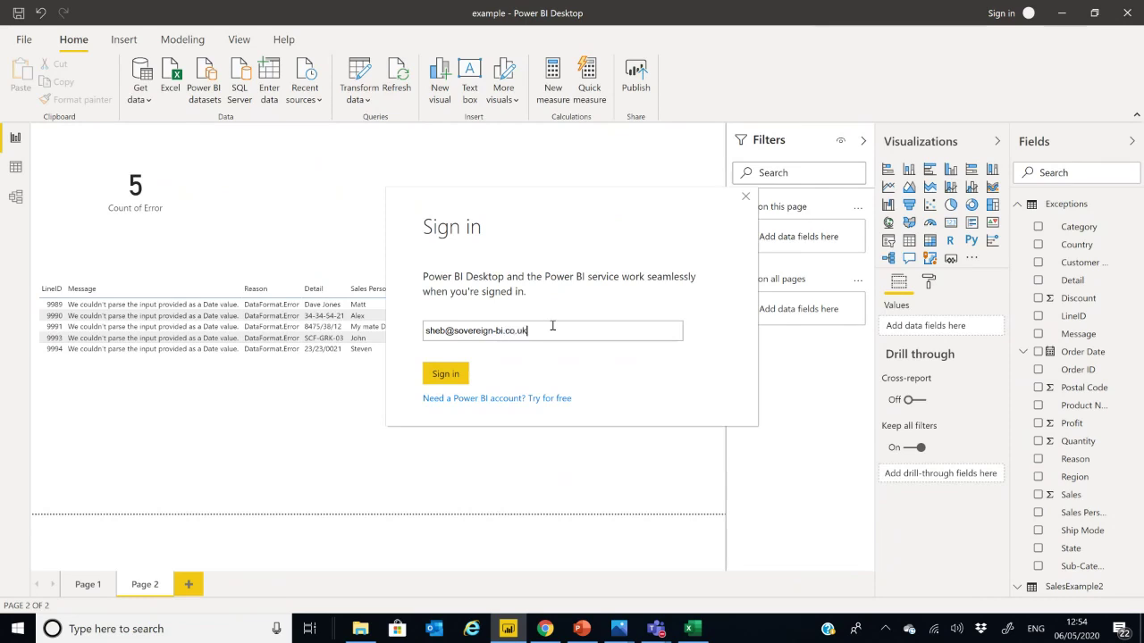
Sign in to the Power BI service with the account e-mail and enter the account password.
{"action": "key", "text": "Escape"}
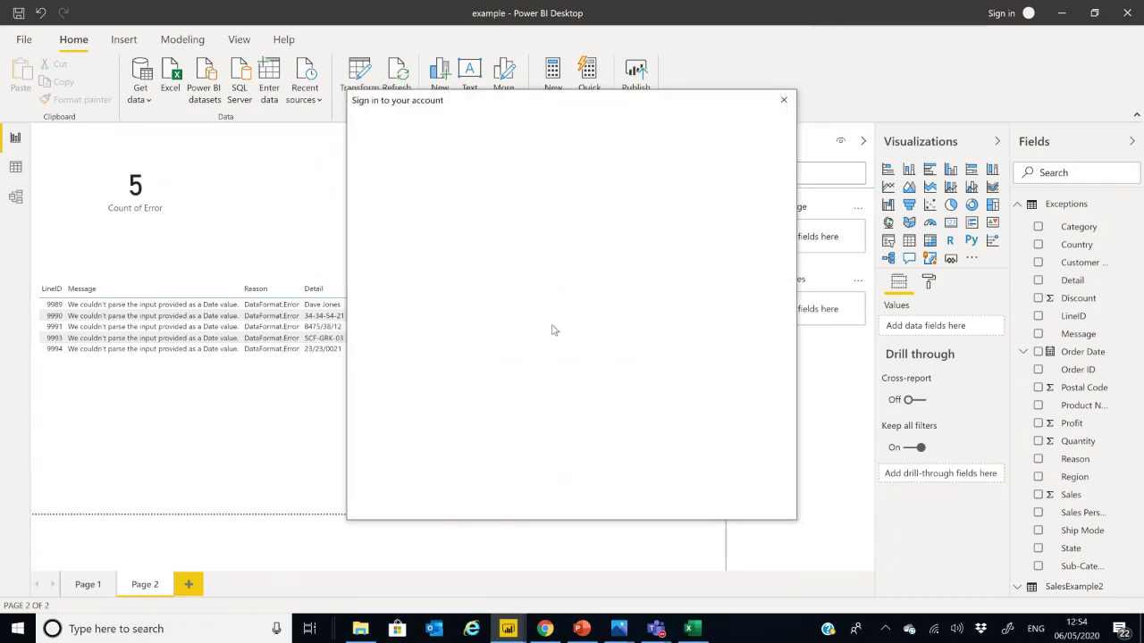
{"action": "type", "text": "••"}
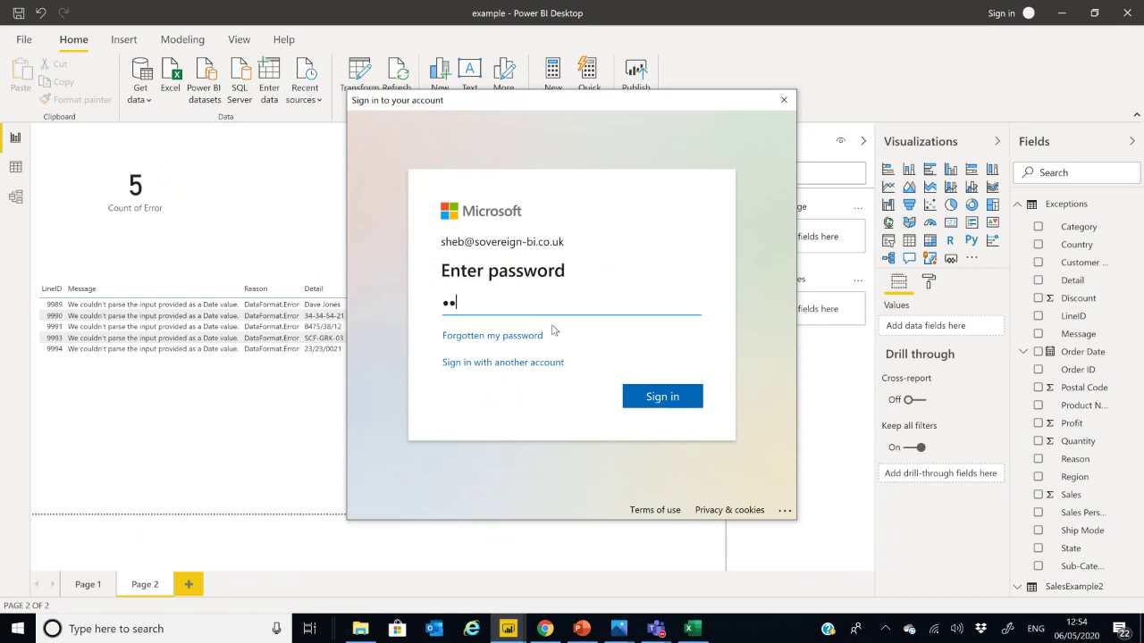
{"action": "type", "text": "••••••••"}
{"action": "key", "text": "Return"}
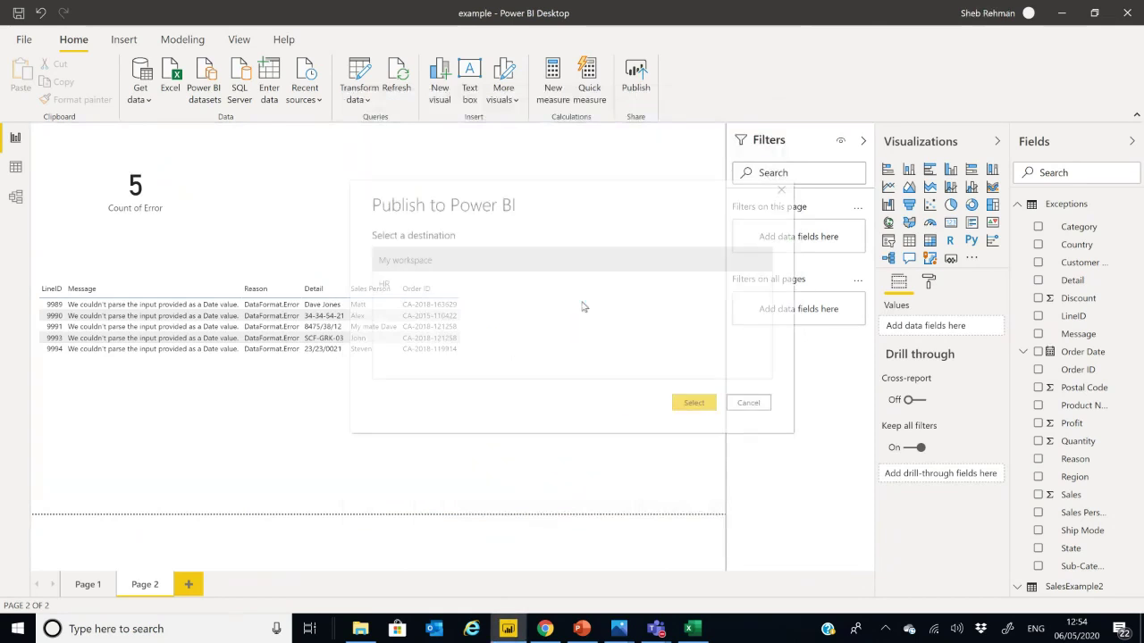
Publish the report to My workspace and open example.pbix in the Power BI service, closing the unrelated browser tabs.
{"action": "left_click", "coordinate": [687, 404]}
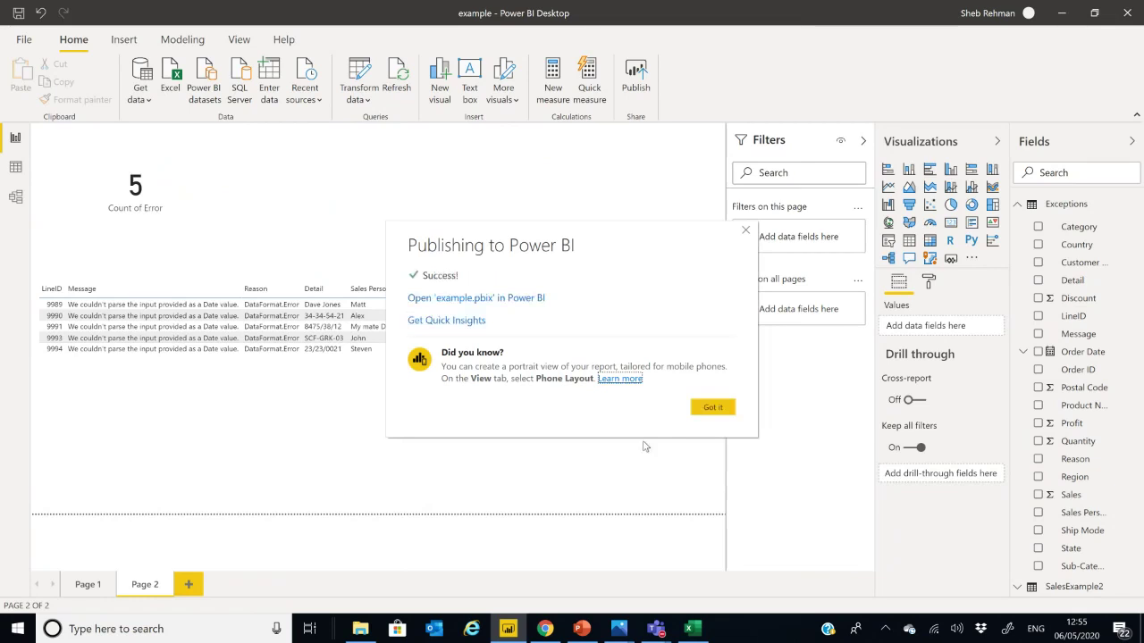
{"action": "left_click", "coordinate": [479, 305]}
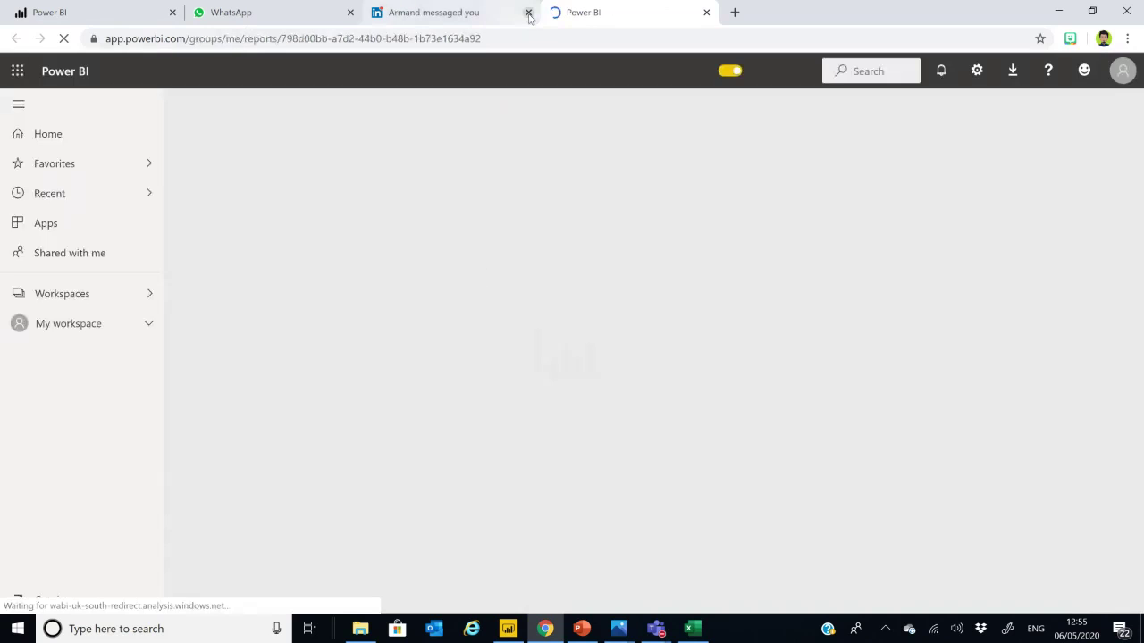
{"action": "left_click", "coordinate": [528, 11]}
{"action": "left_click", "coordinate": [350, 12]}
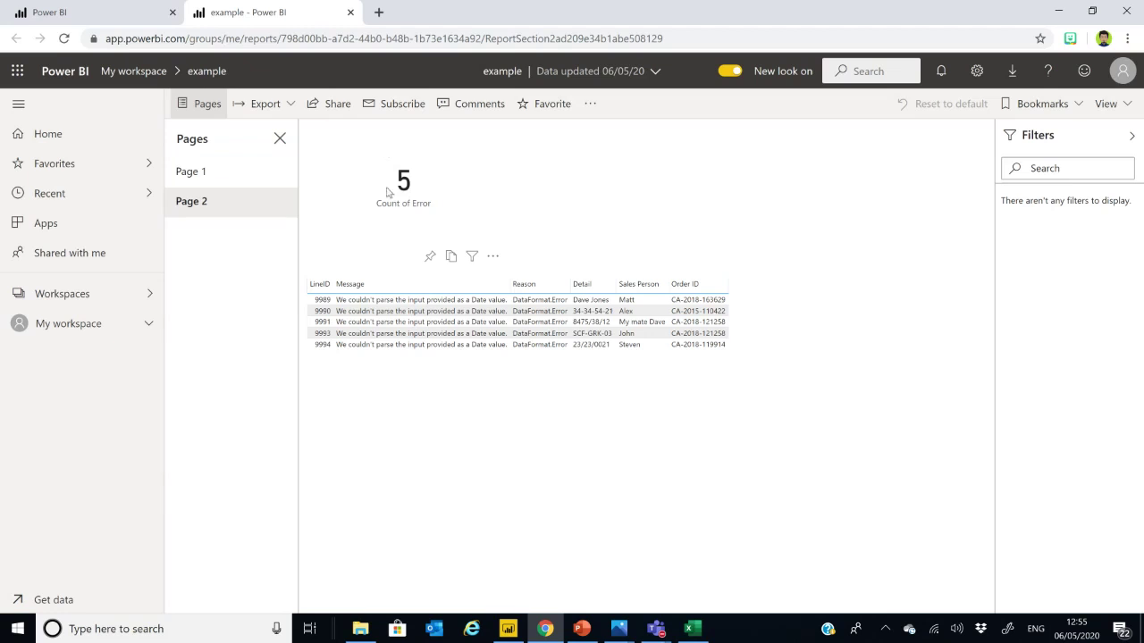
Pin the Count of Error card to a new dashboard named .Exceptions and open that dashboard.
{"action": "left_click", "coordinate": [404, 186]}
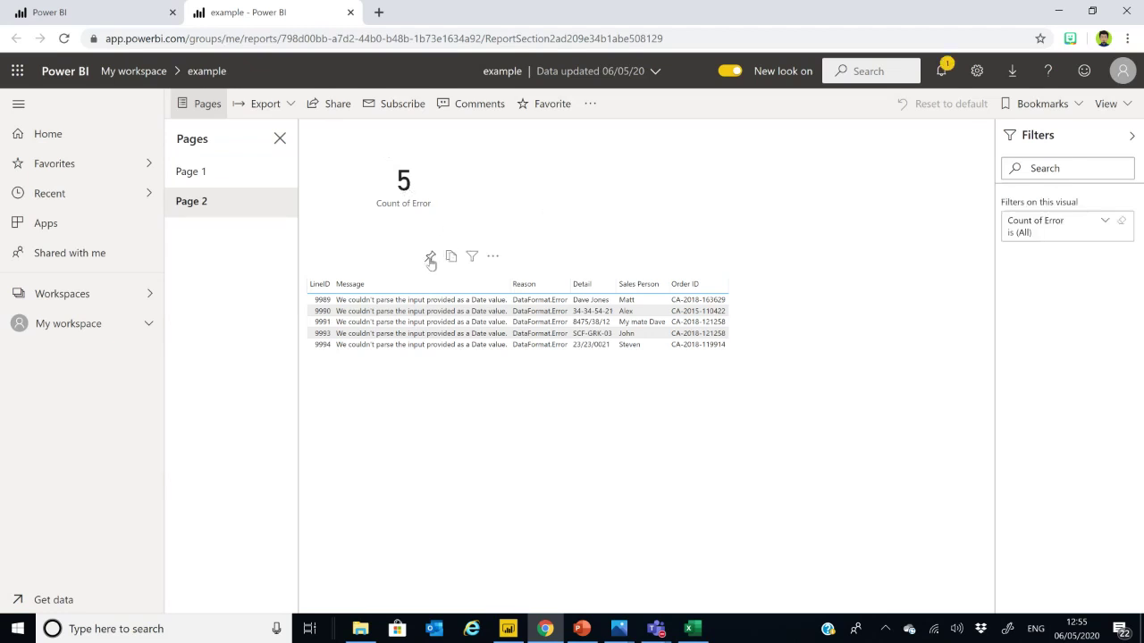
{"action": "left_click", "coordinate": [429, 259]}
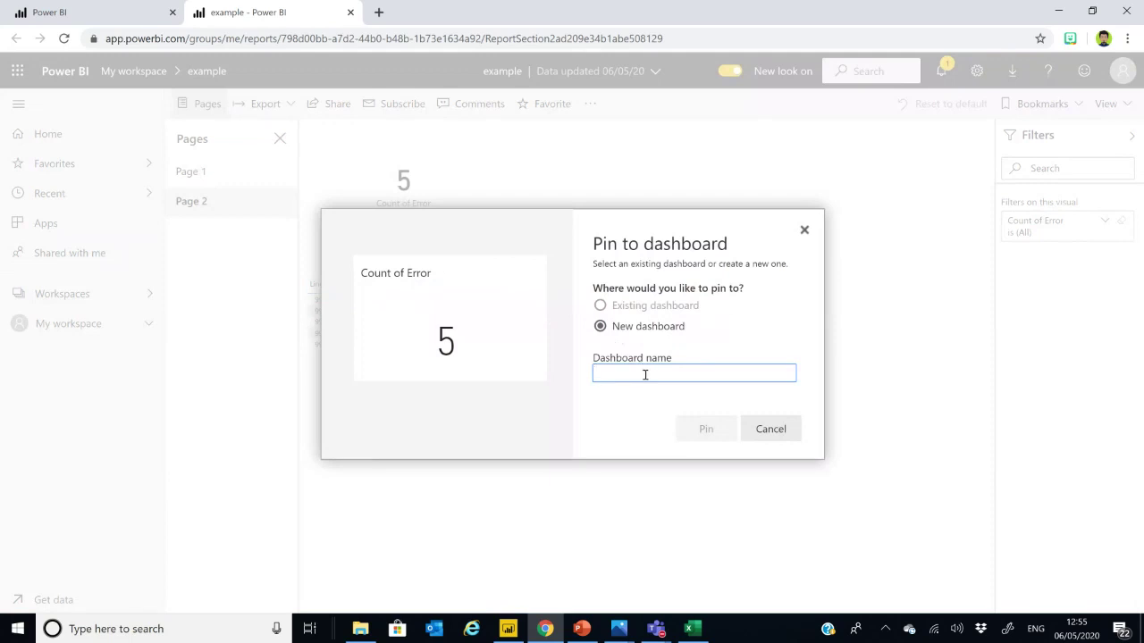
{"action": "type", "text": "."}
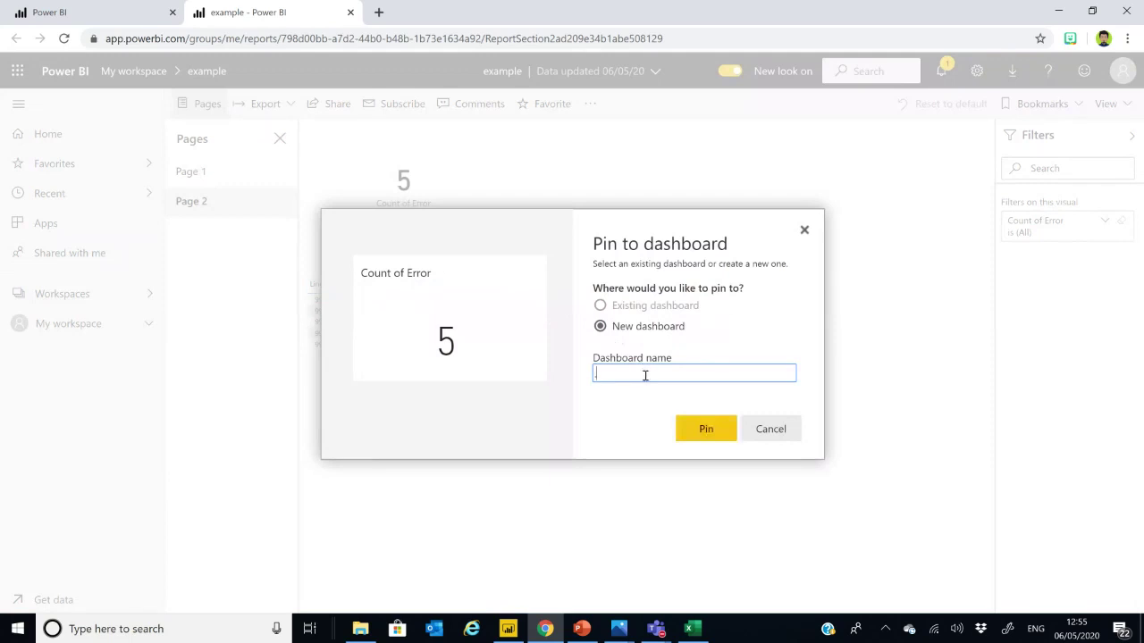
{"action": "type", "text": "Dashb"}
{"action": "key", "text": "BackSpace"}
{"action": "key", "text": "BackSpace"}
{"action": "key", "text": "BackSpace"}
{"action": "key", "text": "BackSpace"}
{"action": "type", "text": "Ex"}
{"action": "key", "text": "Return"}
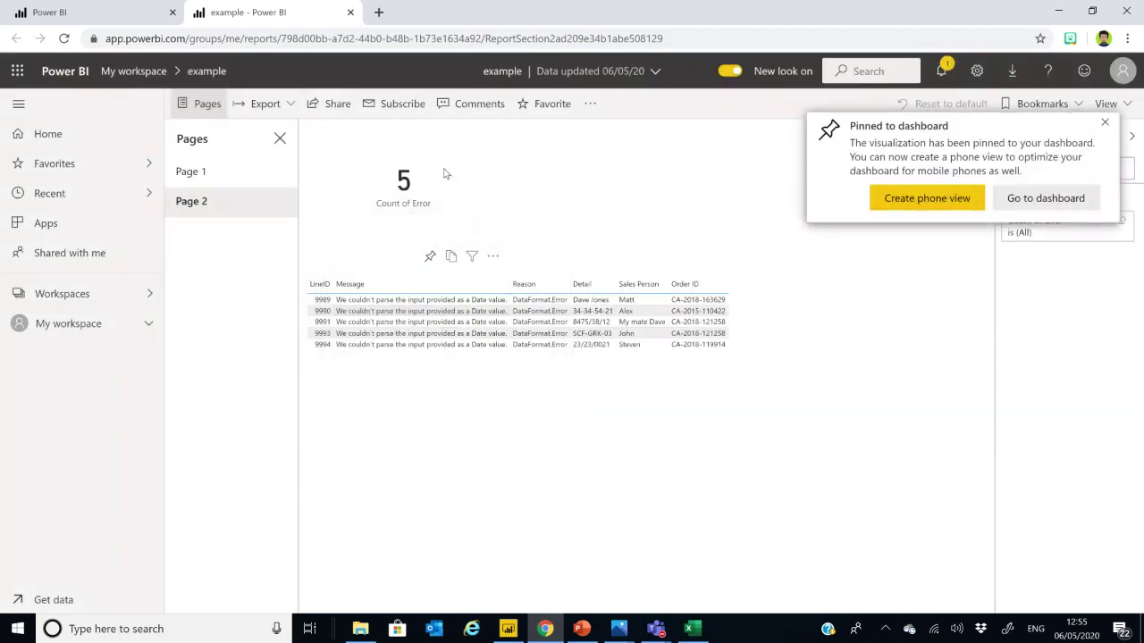
{"action": "left_click", "coordinate": [1045, 198]}
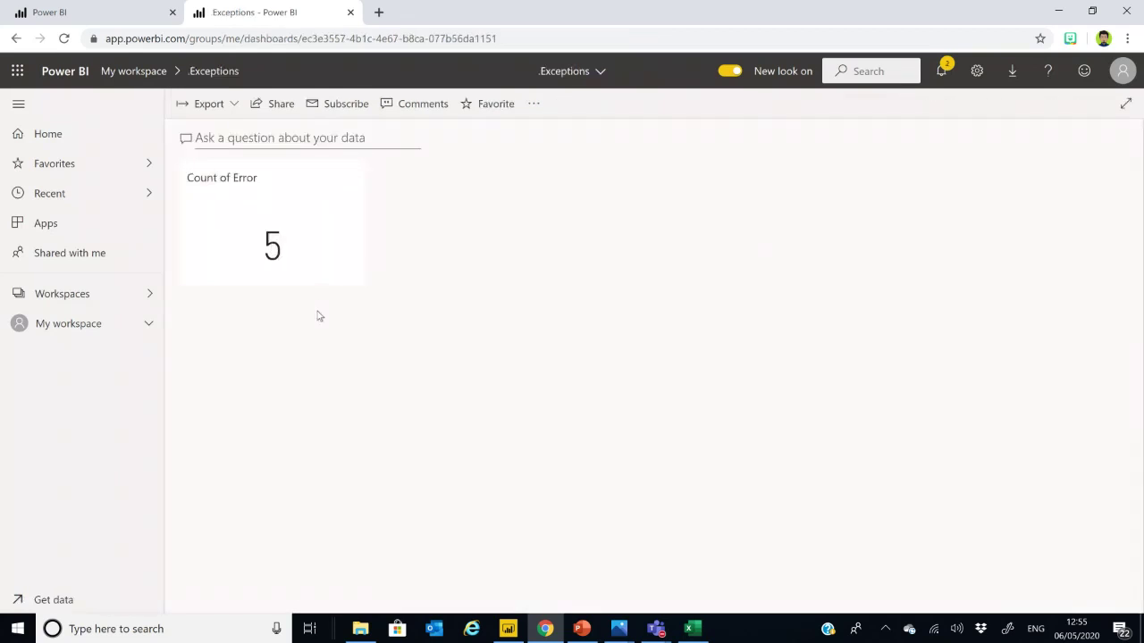
Add and save an alert rule on the Count of Error tile for values above 0, at most every 24 hours, with e-mail notification.
{"action": "mouse_move", "coordinate": [342, 179]}
{"action": "left_click", "coordinate": [351, 182]}
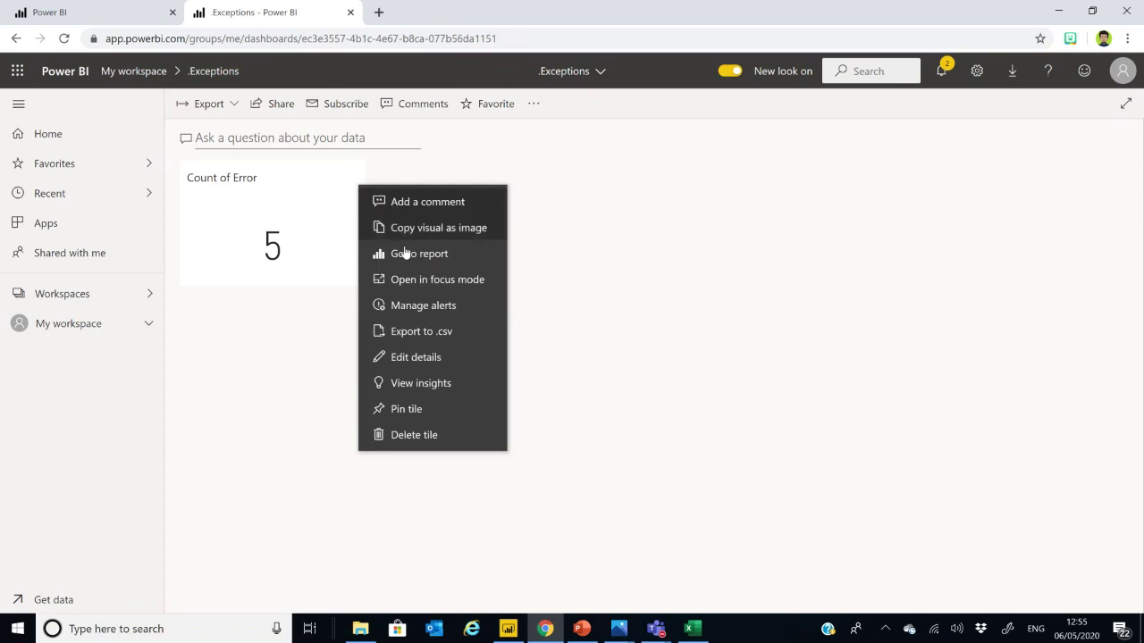
{"action": "left_click", "coordinate": [447, 305]}
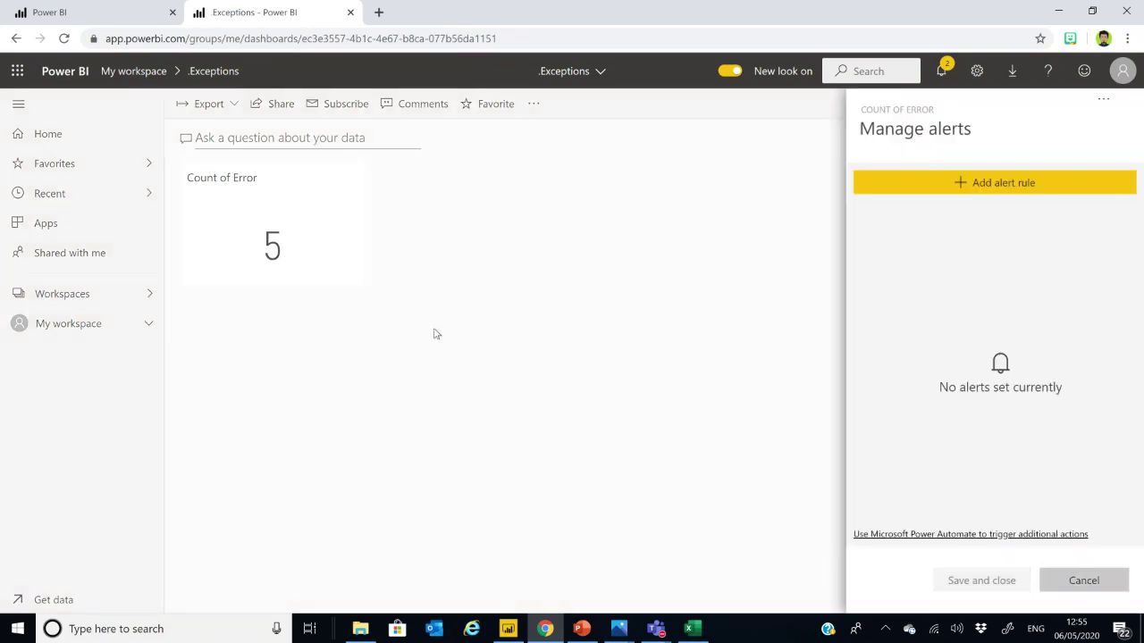
{"action": "left_click", "coordinate": [1024, 185]}
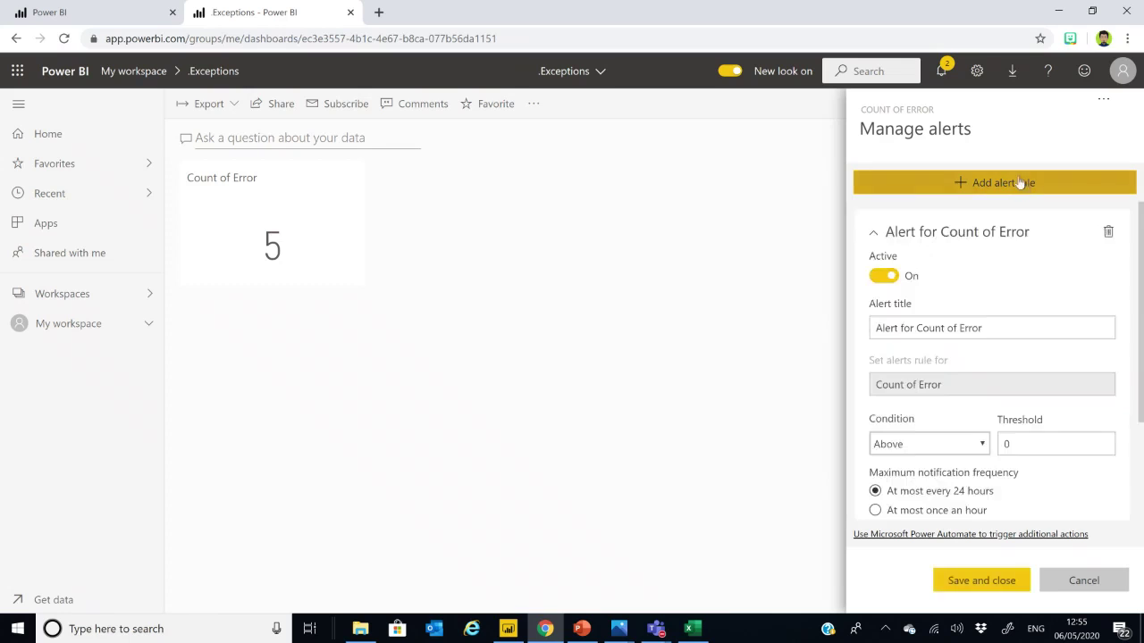
{"action": "left_click", "coordinate": [1011, 329]}
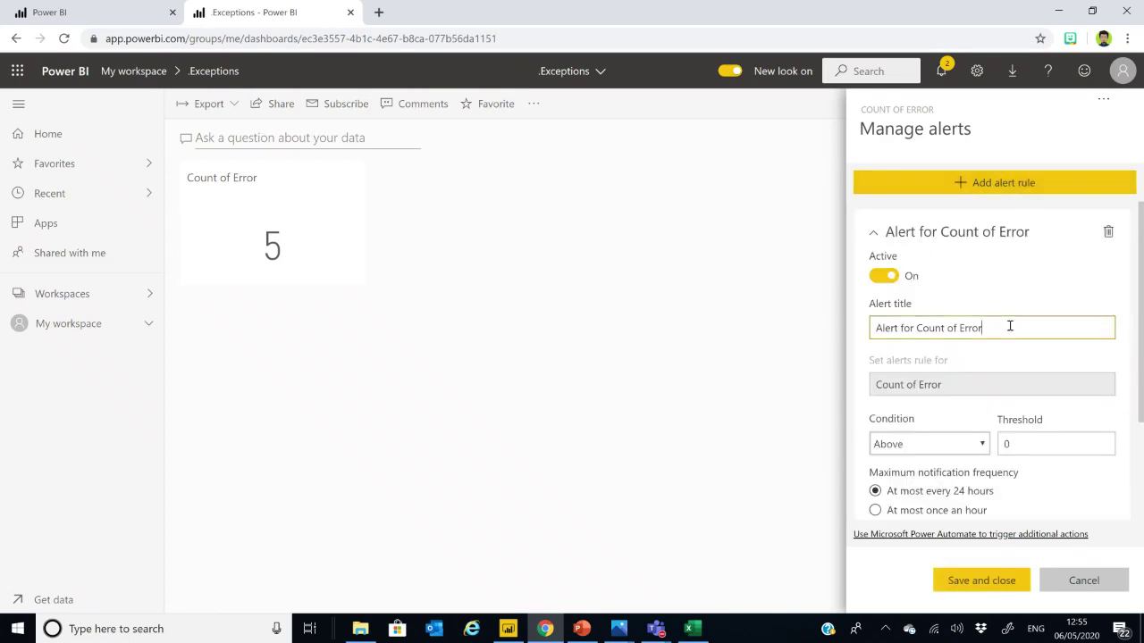
{"action": "left_click", "coordinate": [934, 444]}
{"action": "left_click", "coordinate": [1027, 442]}
{"action": "scroll", "coordinate": [1055, 432], "scroll_direction": "down", "scroll_amount": 1}
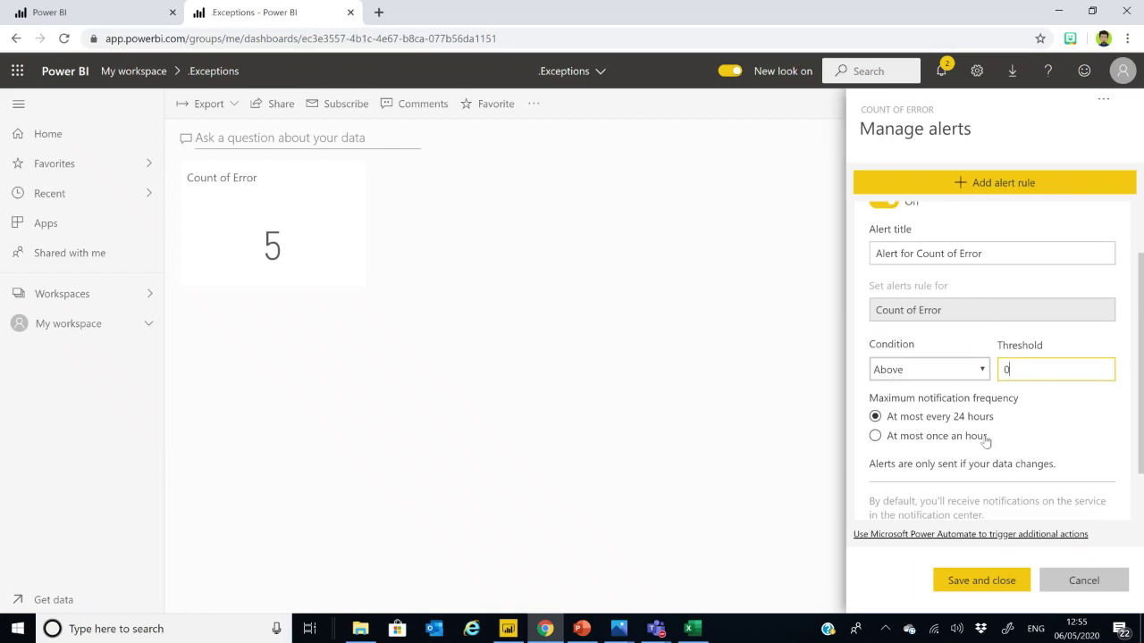
{"action": "scroll", "coordinate": [994, 447], "scroll_direction": "down", "scroll_amount": 1}
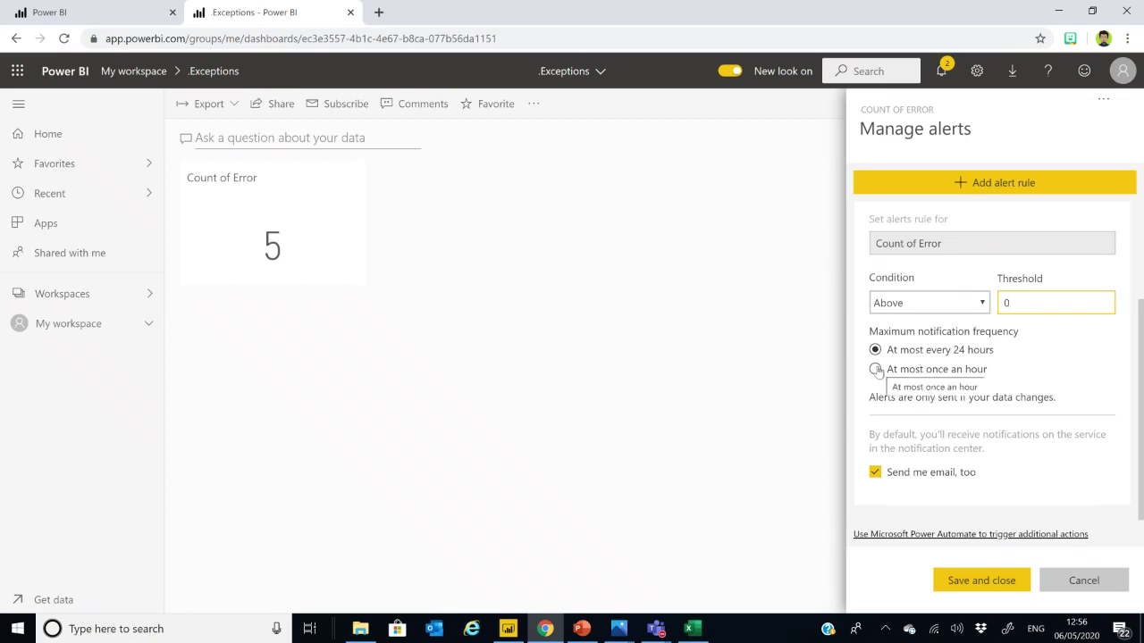
{"action": "left_click", "coordinate": [1001, 581]}
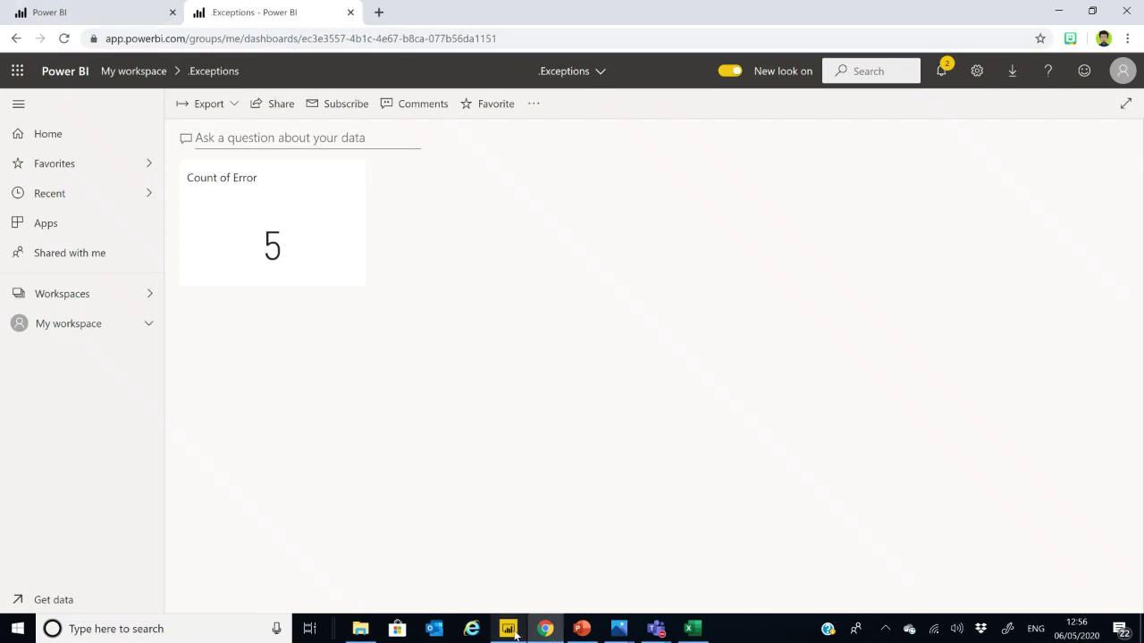
Open the report behind the Count of Error tile and examine its table of error rows.
{"action": "left_click", "coordinate": [290, 252]}
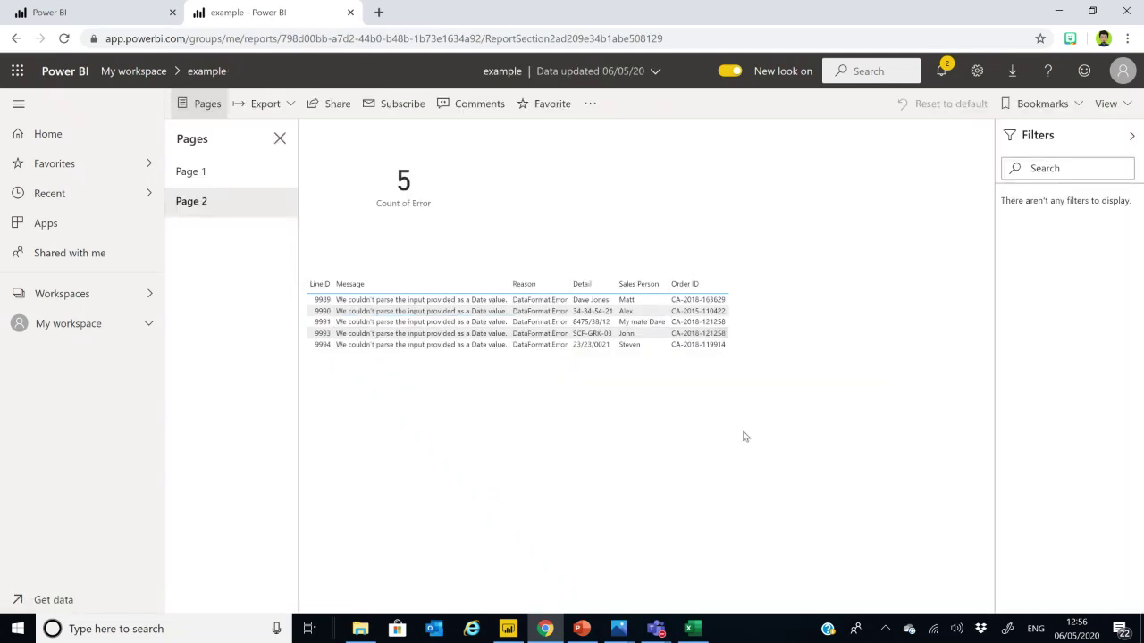
{"action": "left_click", "coordinate": [750, 327]}
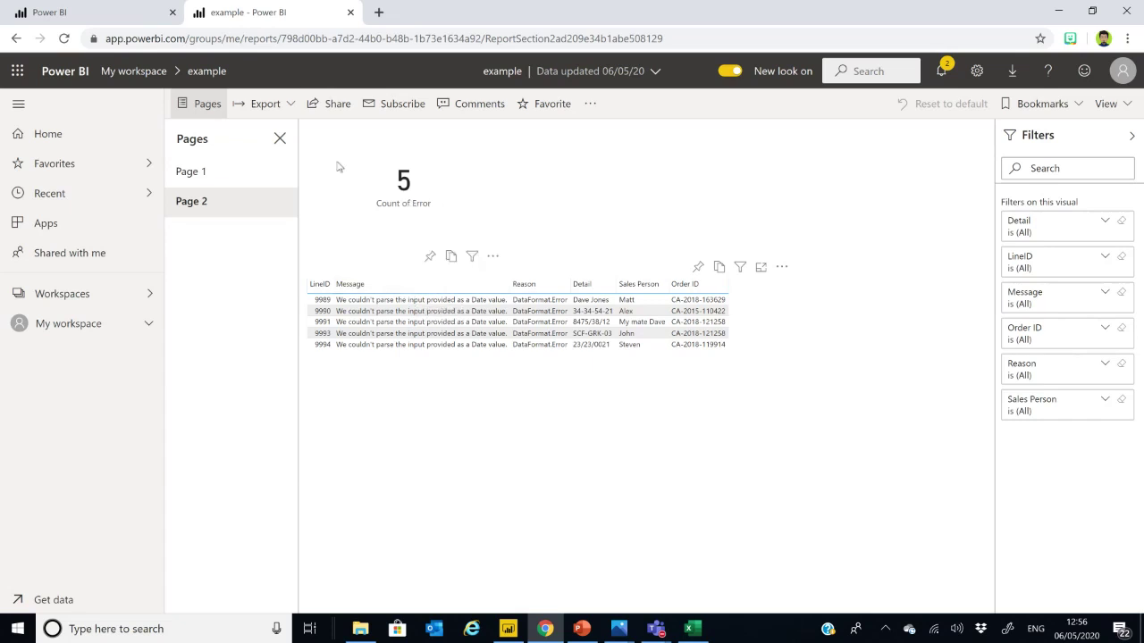
{"action": "left_click", "coordinate": [428, 290]}
Switch back to Power BI Desktop, dismiss the publishing dialog and hide Page 2 of the report.
{"action": "mouse_move", "coordinate": [510, 631]}
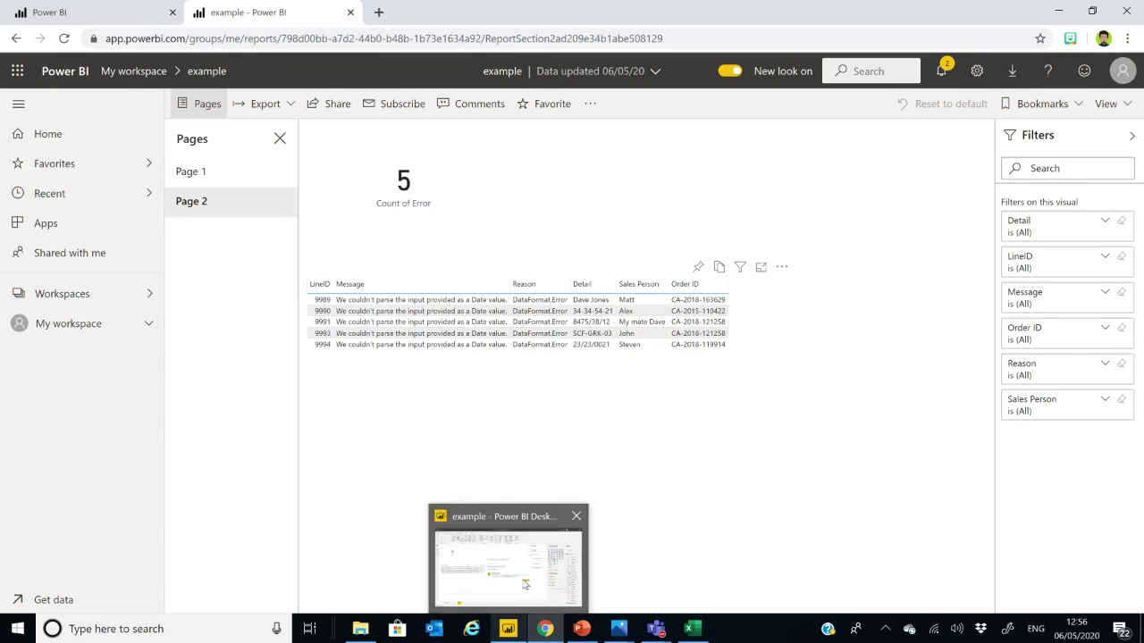
{"action": "left_click", "coordinate": [526, 582]}
{"action": "left_click", "coordinate": [708, 410]}
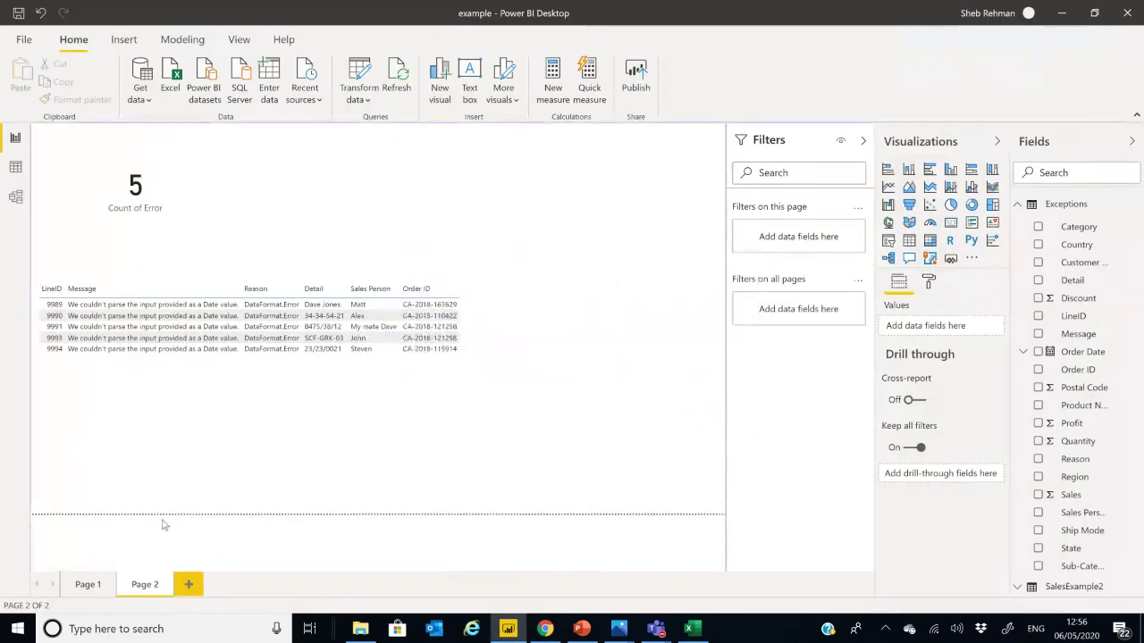
{"action": "left_click", "coordinate": [90, 588]}
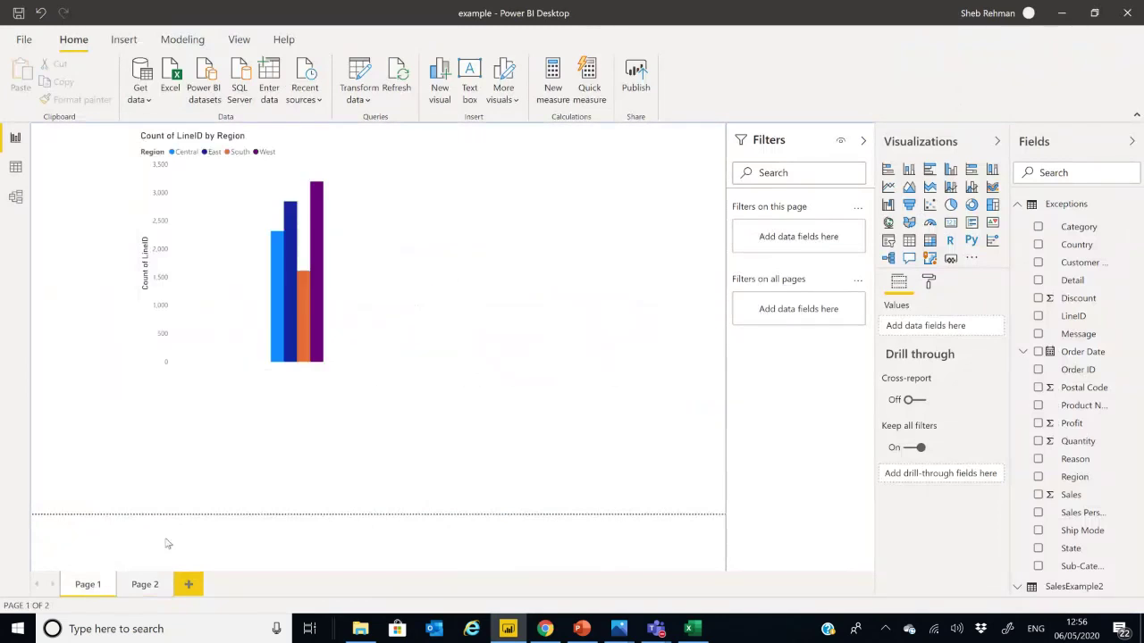
{"action": "left_click", "coordinate": [146, 586]}
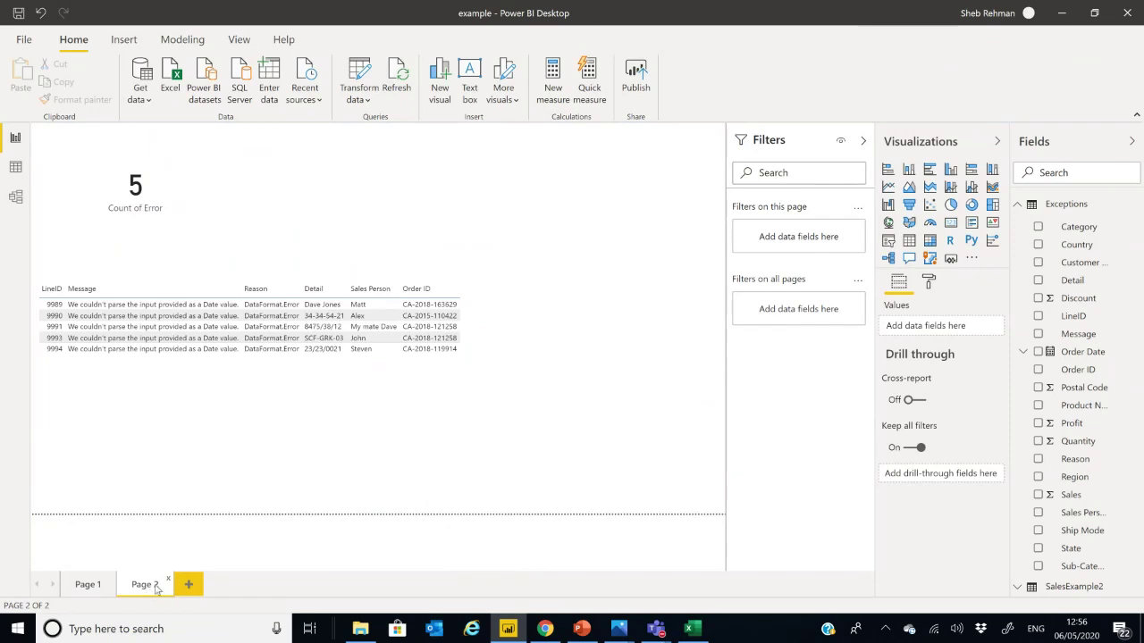
{"action": "right_click", "coordinate": [146, 587]}
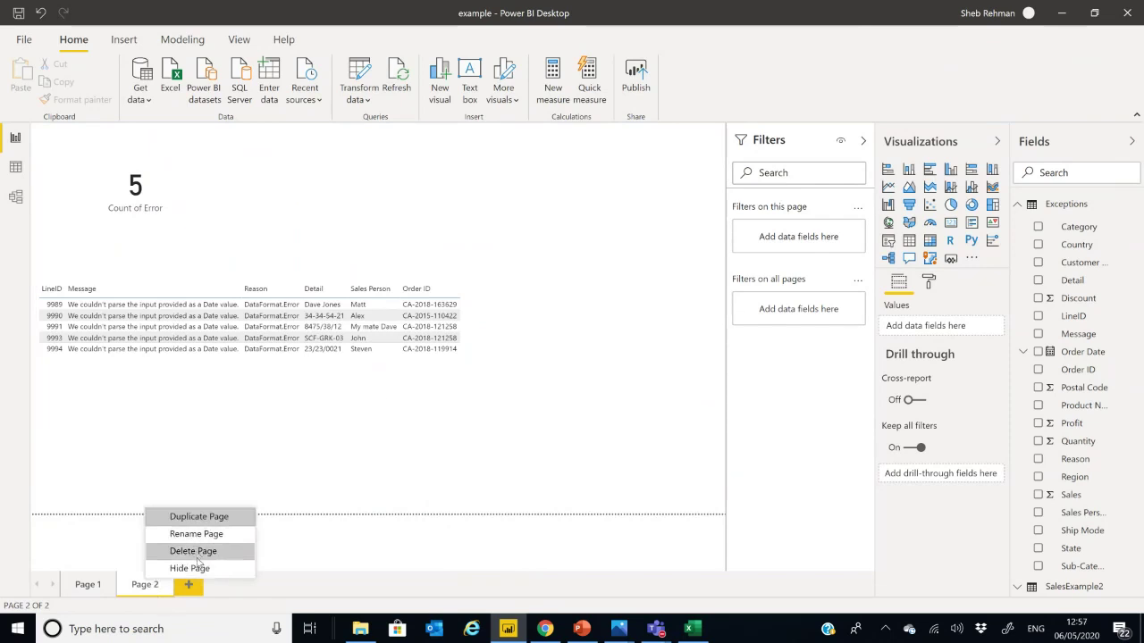
{"action": "left_click", "coordinate": [191, 579]}
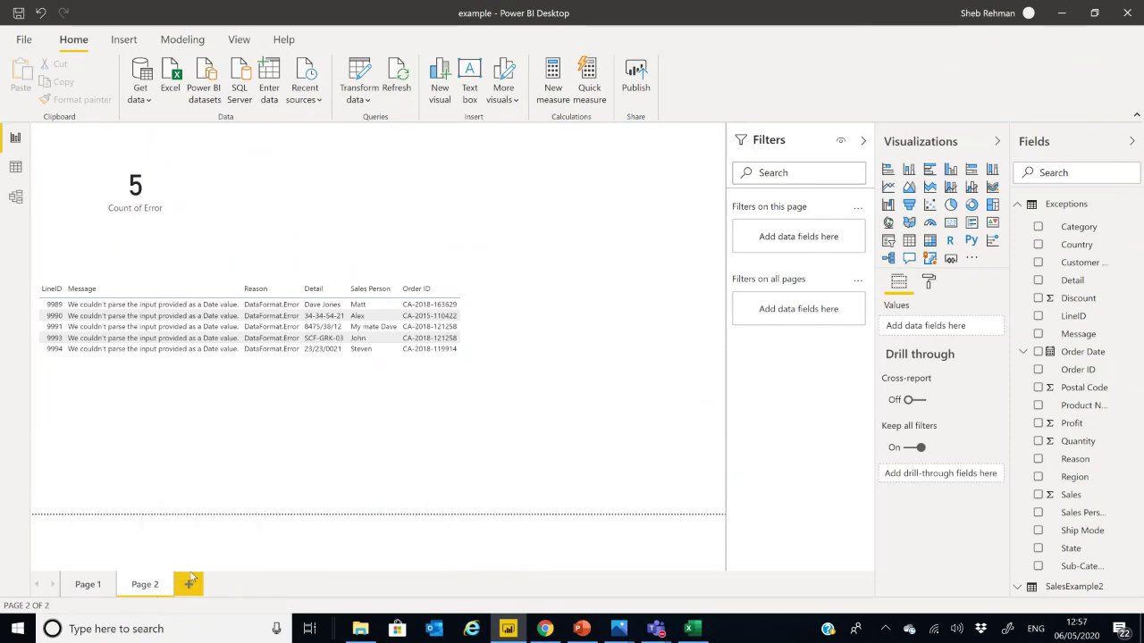
Insert a blank button on Page 1 and move it to the empty area below and to the right of the chart.
{"action": "left_click", "coordinate": [91, 586]}
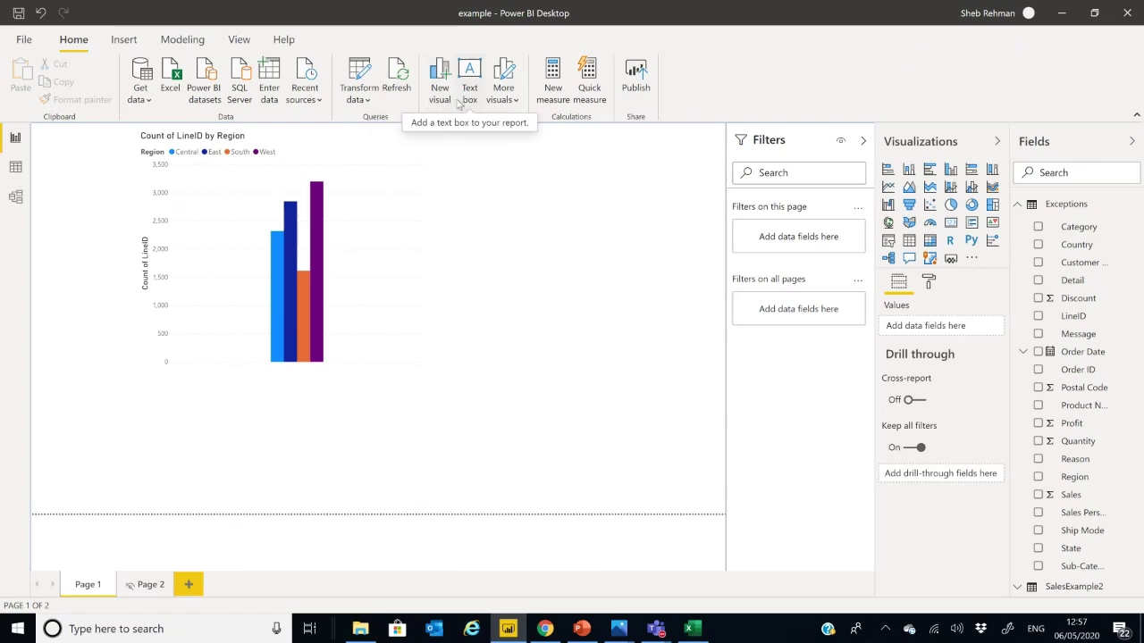
{"action": "left_click", "coordinate": [130, 43]}
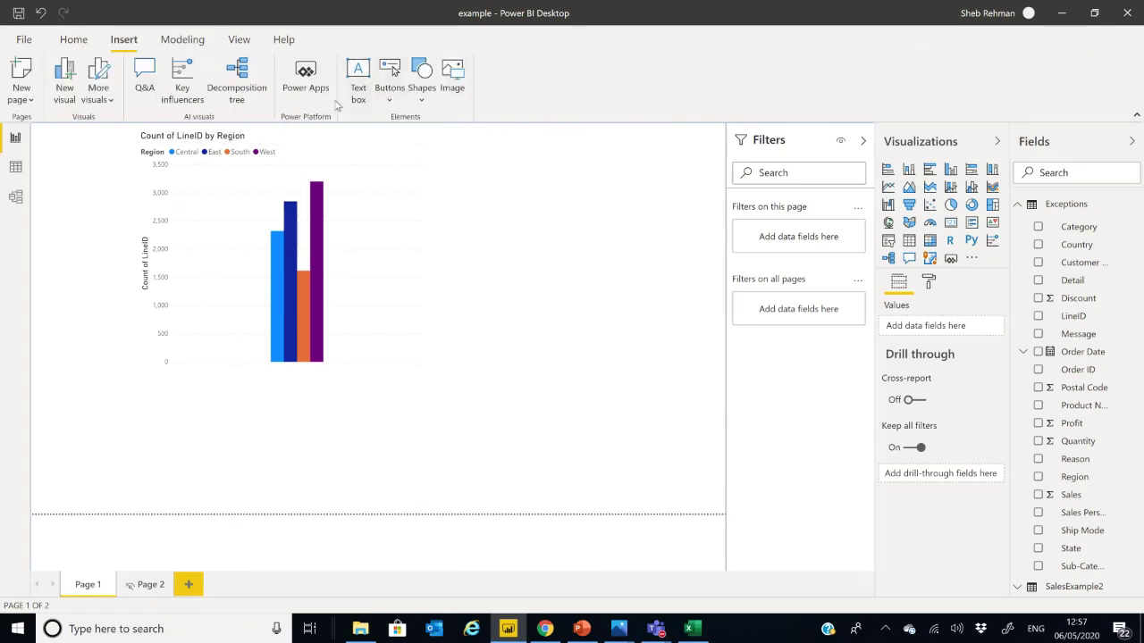
{"action": "left_click", "coordinate": [393, 102]}
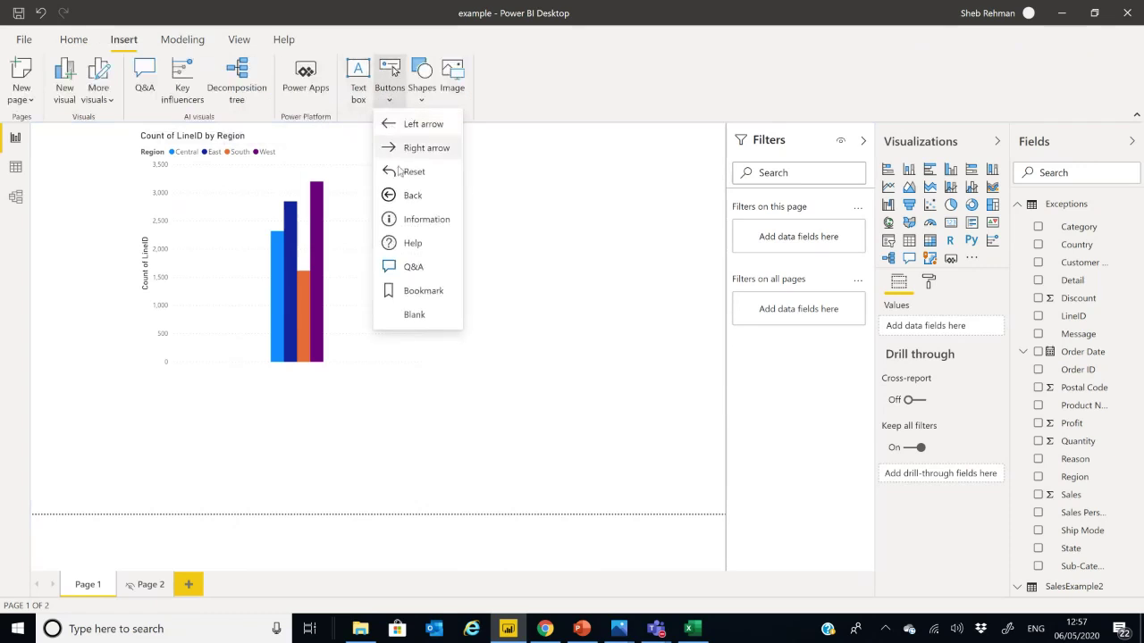
{"action": "left_click", "coordinate": [416, 314]}
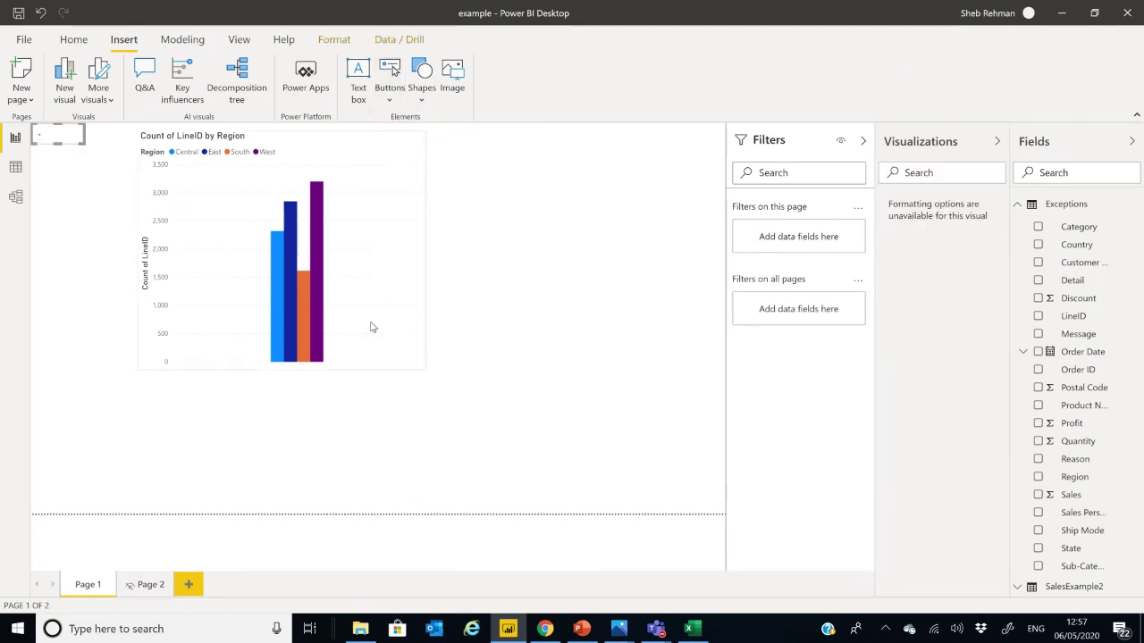
{"action": "left_click_drag", "start_coordinate": [240, 278], "coordinate": [639, 455]}
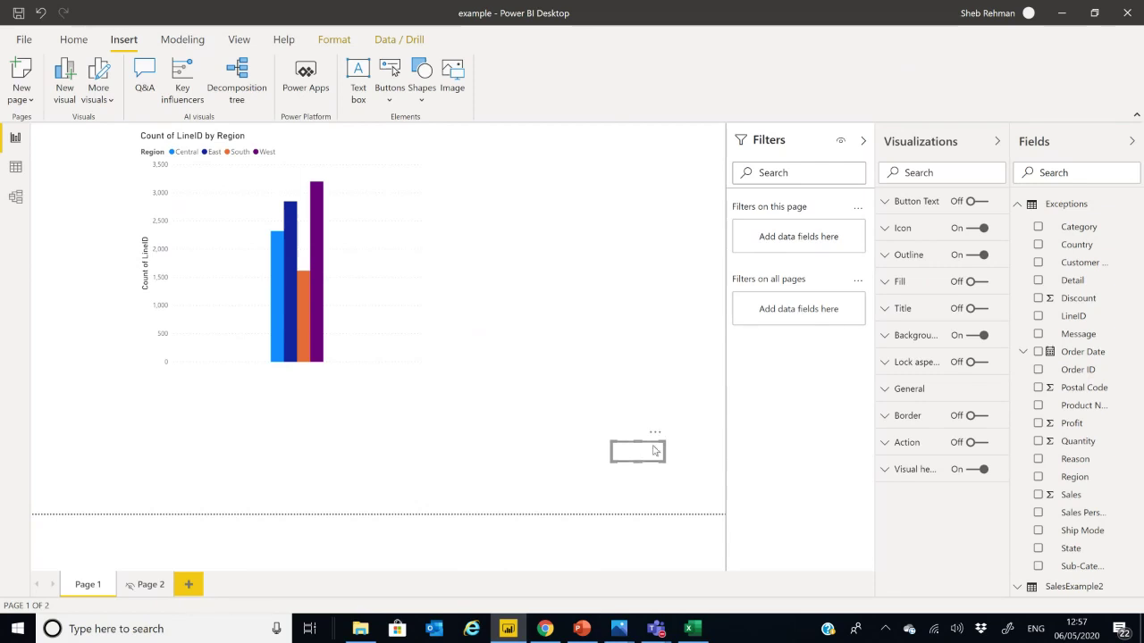
Turn on the blank button's text and move the button into the lower-right corner of the report page.
{"action": "left_click", "coordinate": [924, 204]}
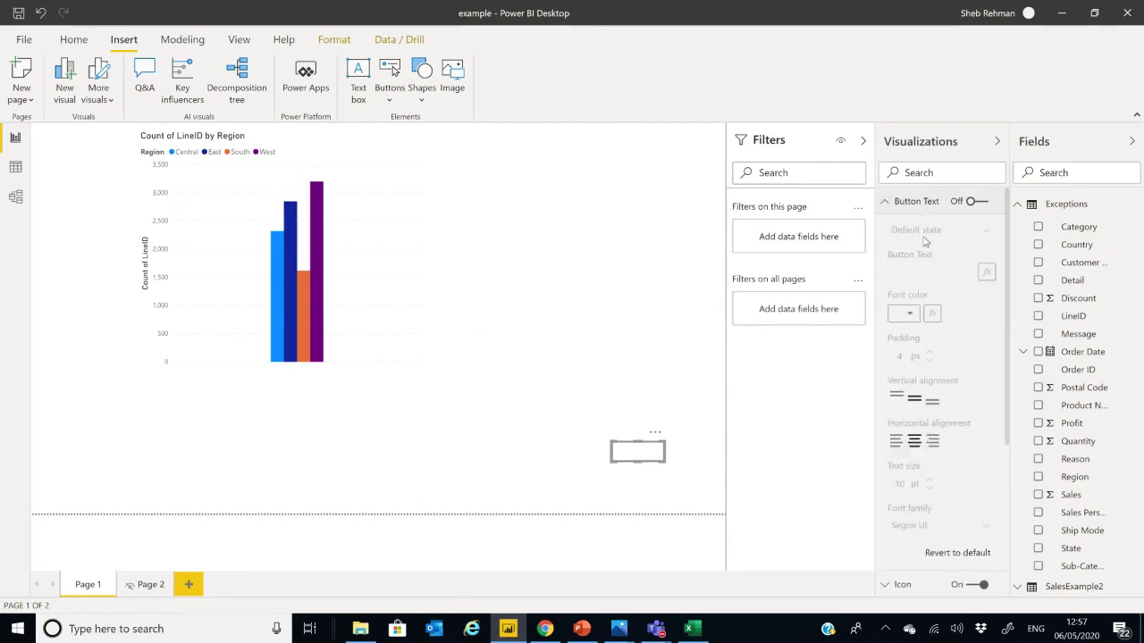
{"action": "left_click", "coordinate": [973, 203]}
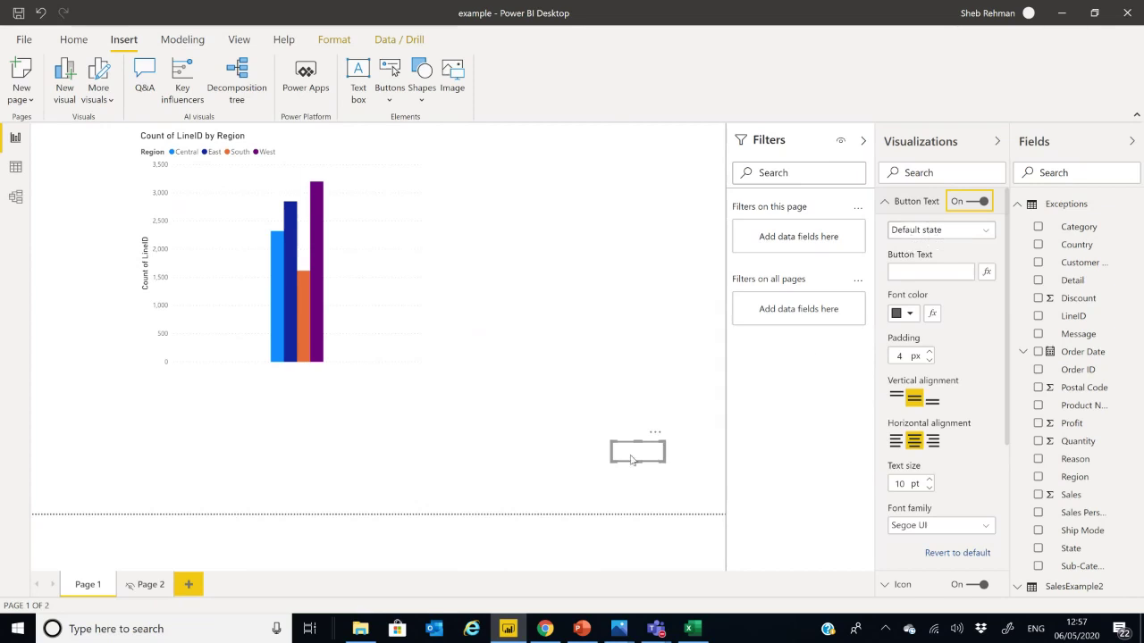
{"action": "left_click_drag", "start_coordinate": [636, 456], "coordinate": [698, 507]}
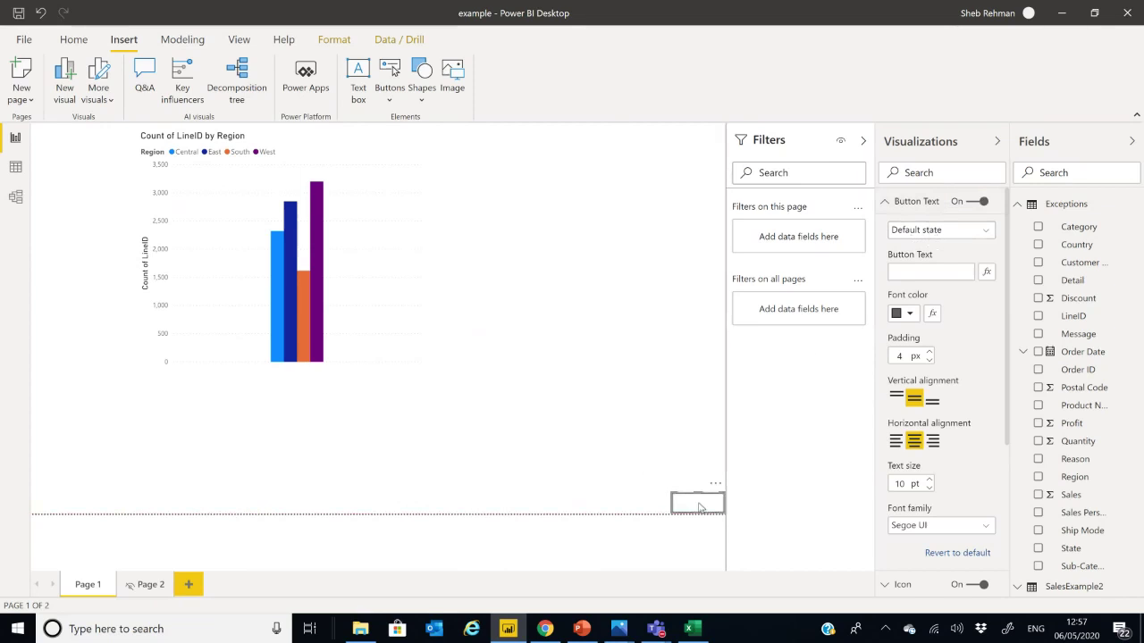
Turn off the button's background and outline so that it blends into the page.
{"action": "left_click", "coordinate": [925, 204]}
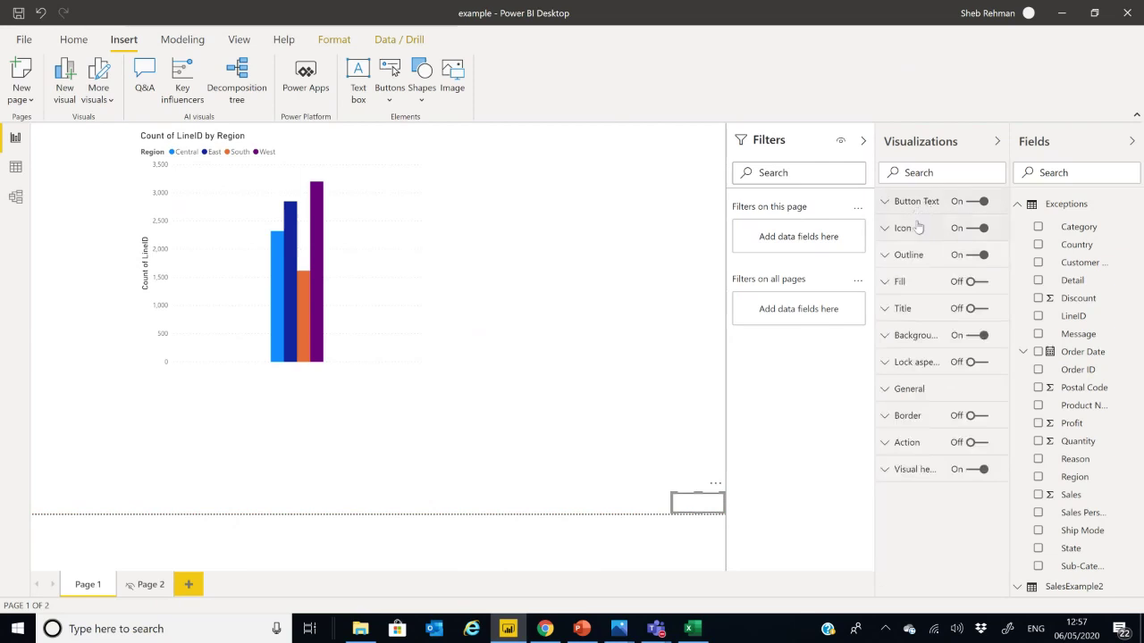
{"action": "left_click", "coordinate": [984, 337]}
{"action": "left_click", "coordinate": [984, 336]}
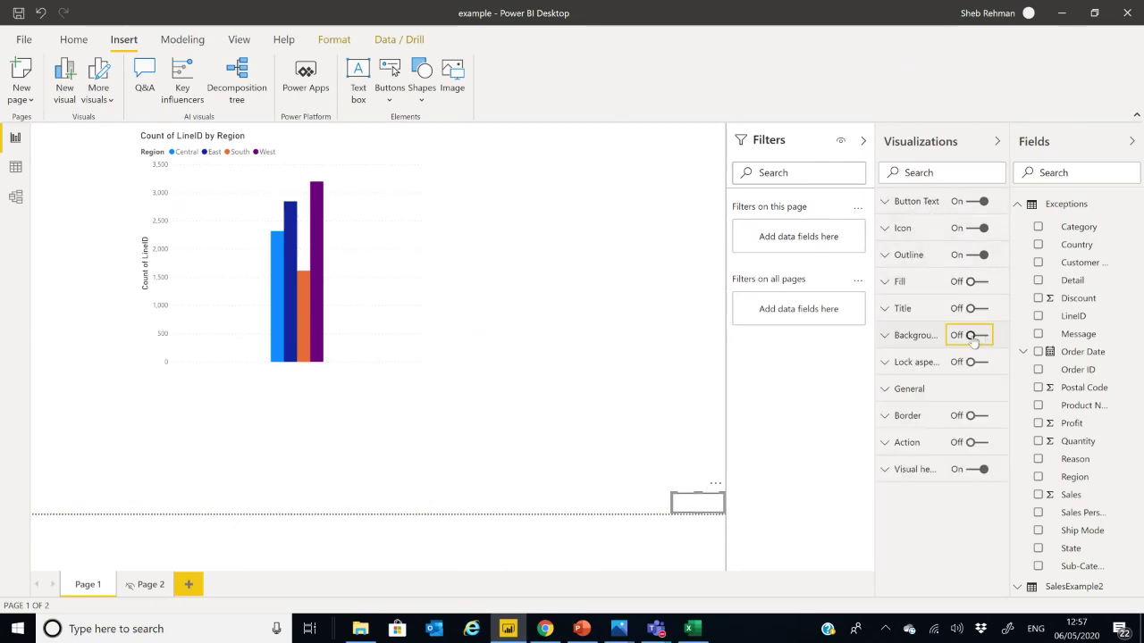
{"action": "left_click", "coordinate": [981, 256]}
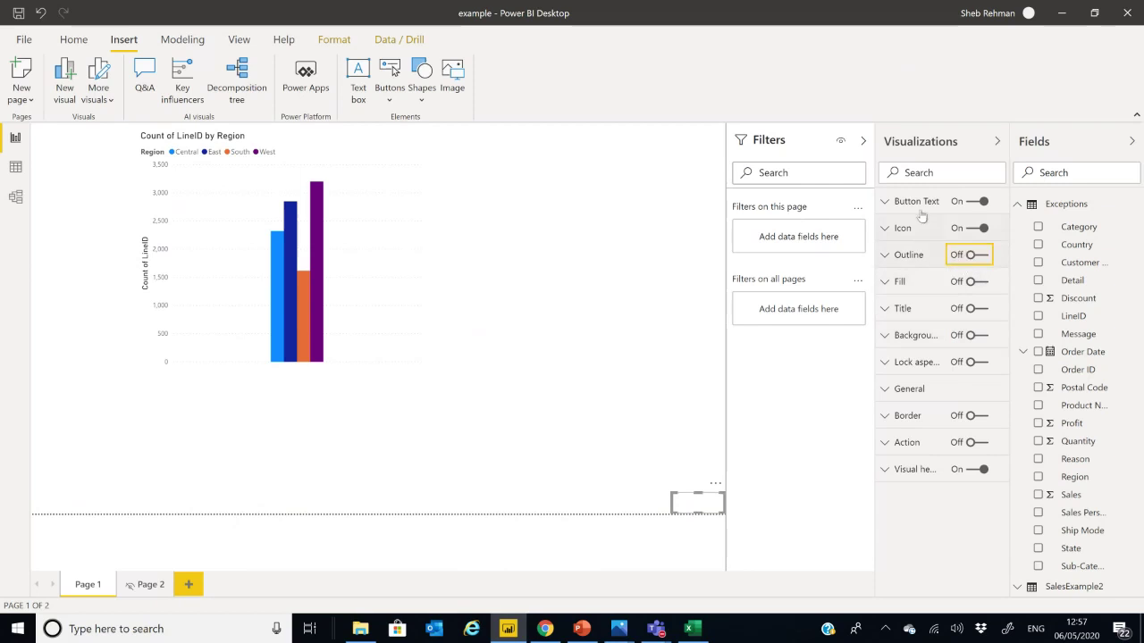
{"action": "left_click", "coordinate": [686, 426]}
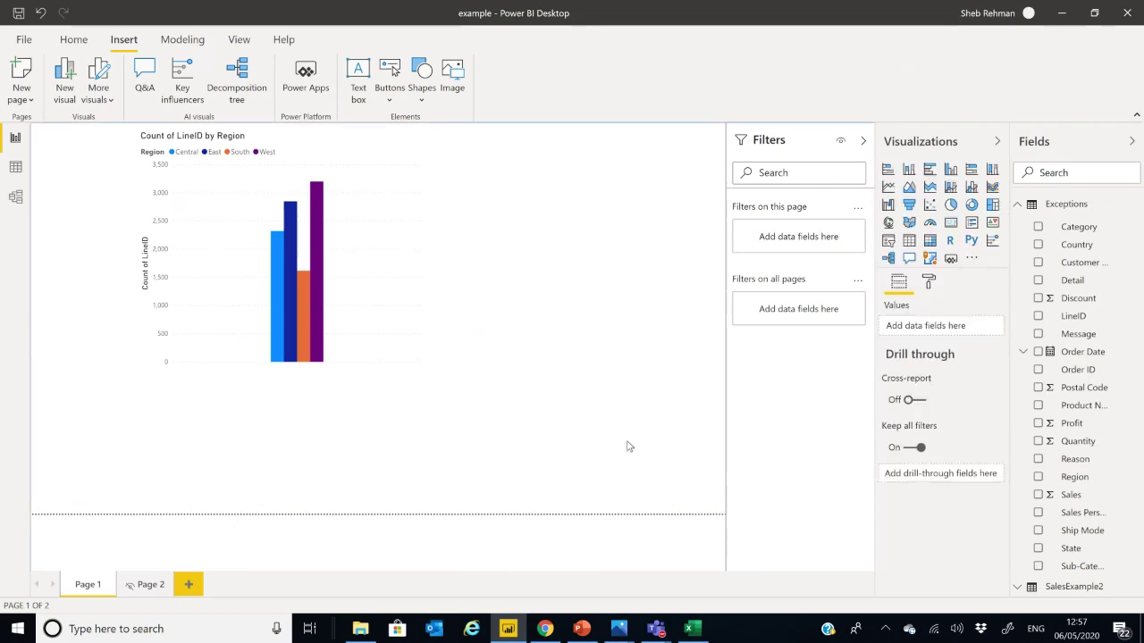
Set the blank button's text to "Exceptions" for the On hover state only.
{"action": "left_click", "coordinate": [702, 509]}
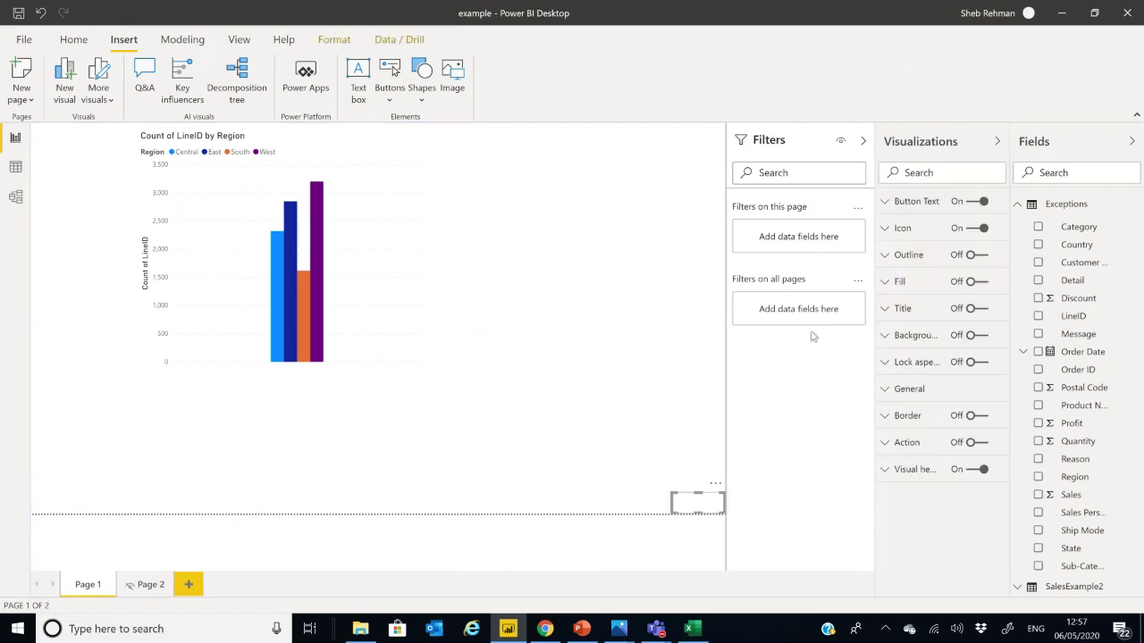
{"action": "left_click", "coordinate": [923, 201]}
{"action": "left_click", "coordinate": [948, 231]}
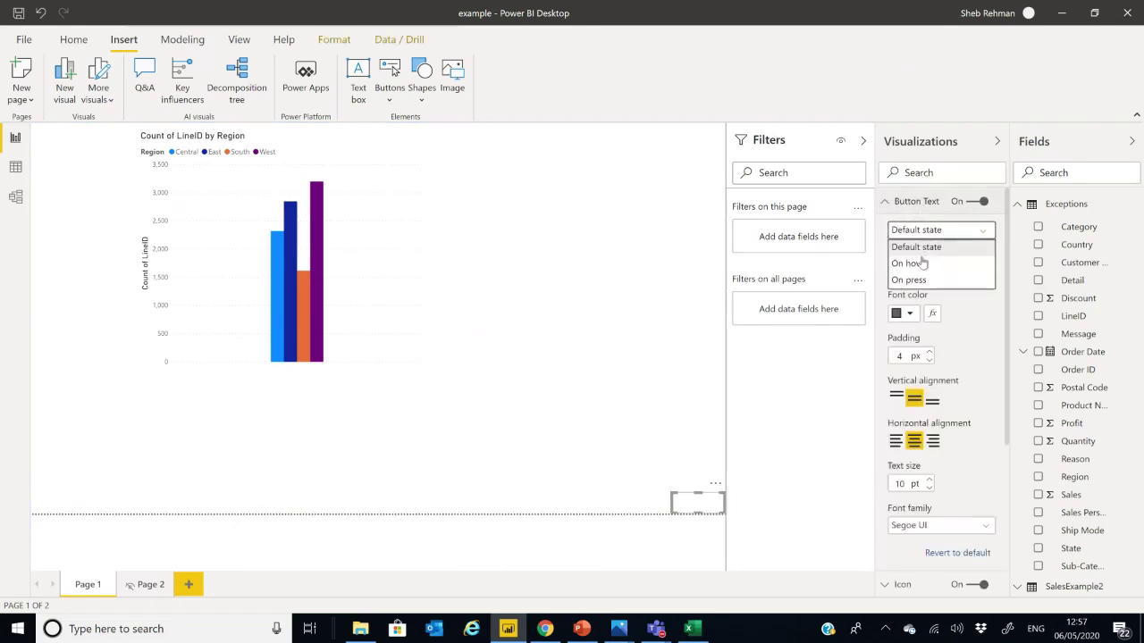
{"action": "left_click", "coordinate": [911, 259]}
{"action": "left_click", "coordinate": [916, 273]}
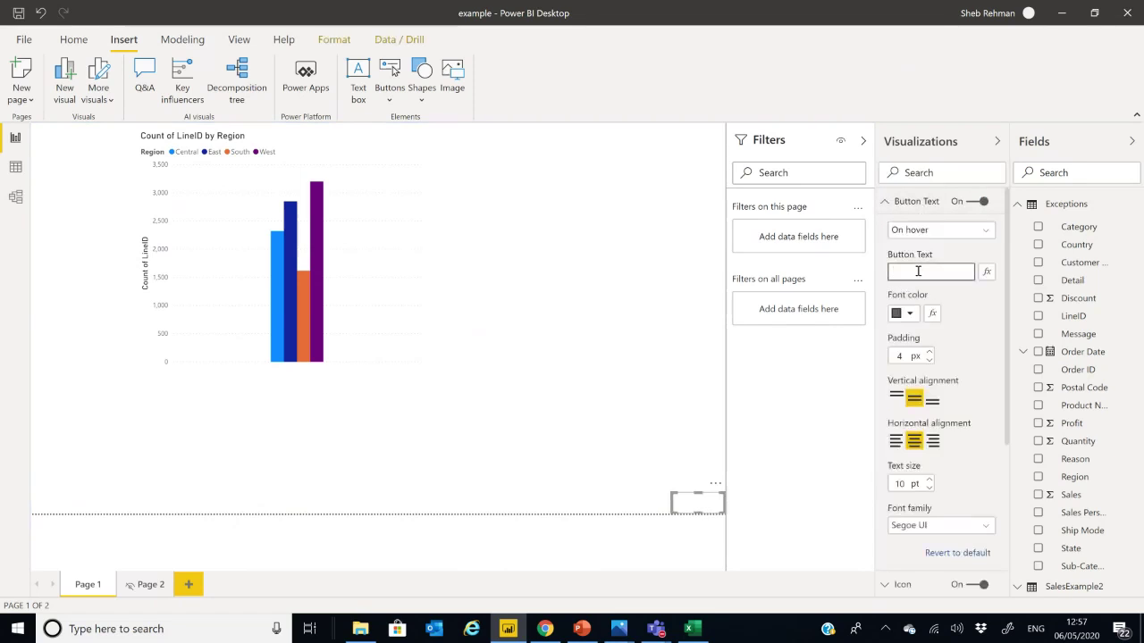
{"action": "type", "text": "Exceptions"}
{"action": "left_click", "coordinate": [897, 204]}
Turn on the button's fill, give its On hover state the dark blue theme colour, and deselect the button to check the hover effect.
{"action": "left_click", "coordinate": [913, 283]}
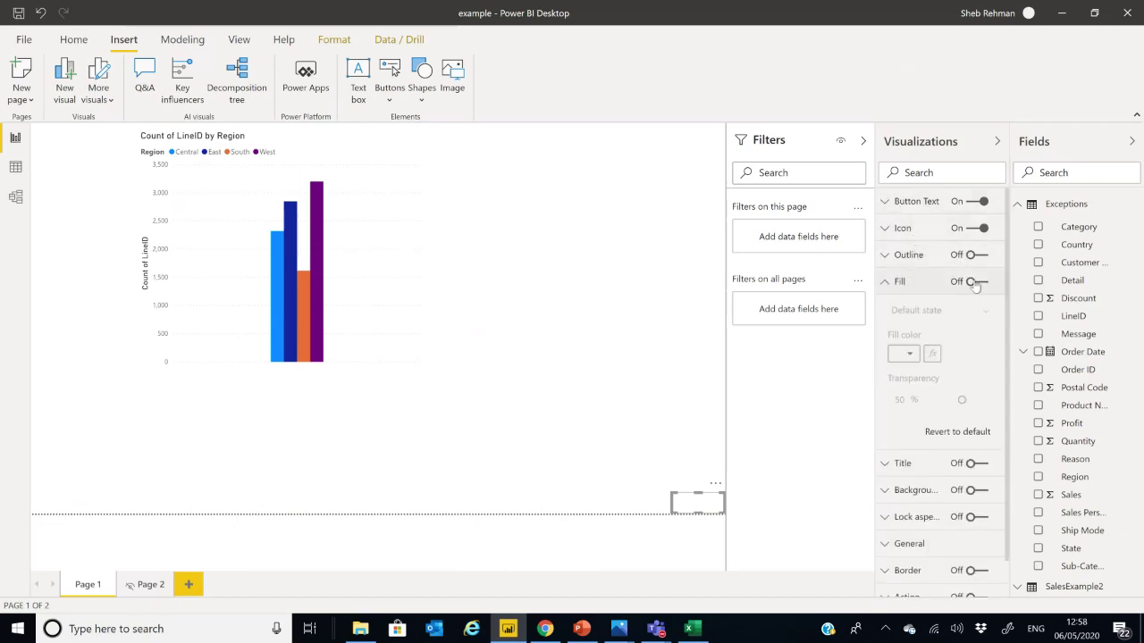
{"action": "left_click", "coordinate": [924, 313]}
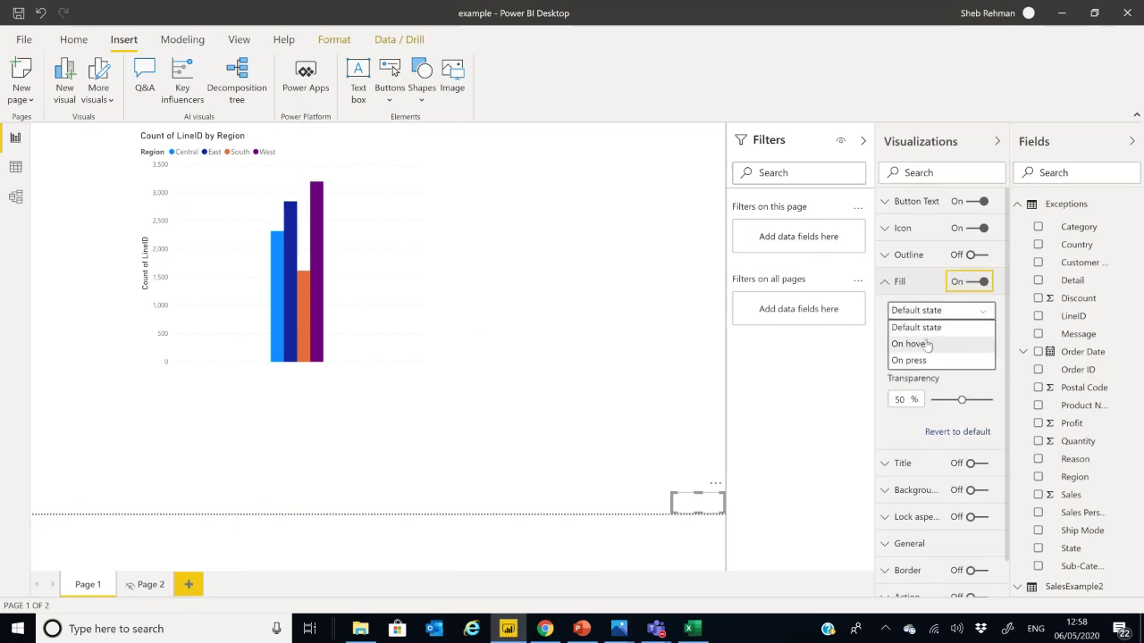
{"action": "left_click", "coordinate": [926, 342]}
{"action": "left_click", "coordinate": [907, 354]}
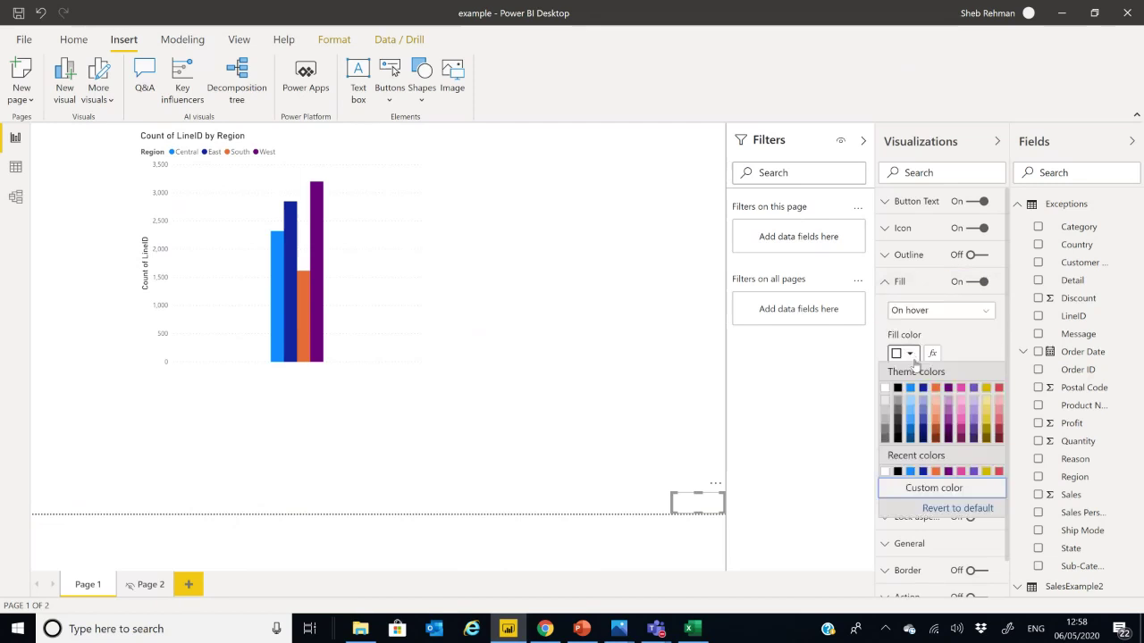
{"action": "left_click", "coordinate": [922, 387]}
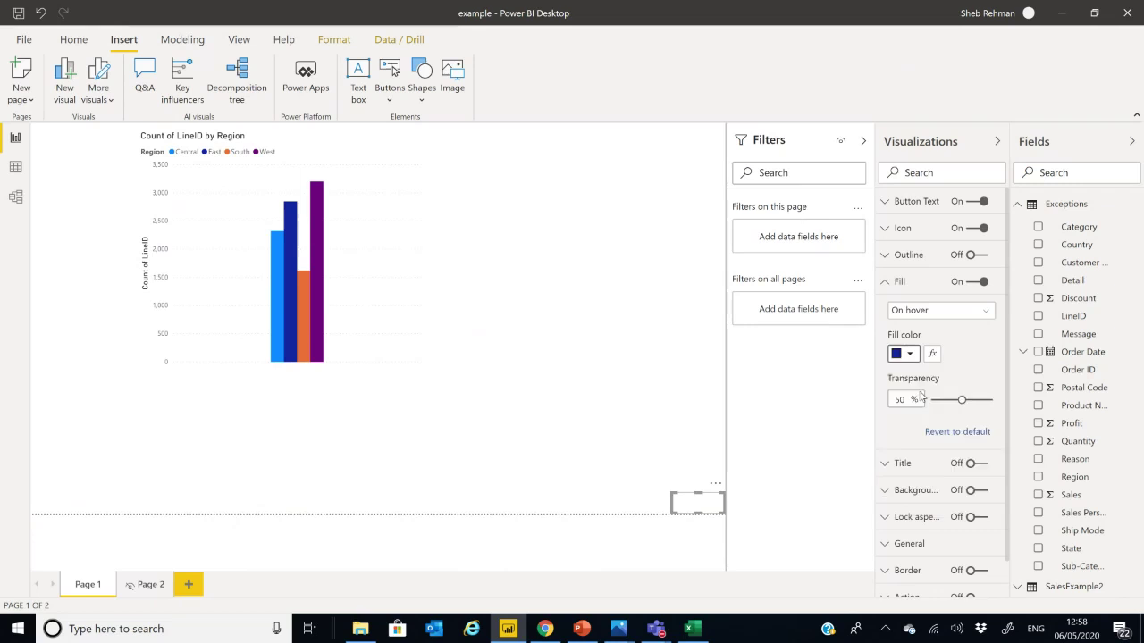
{"action": "left_click", "coordinate": [911, 285]}
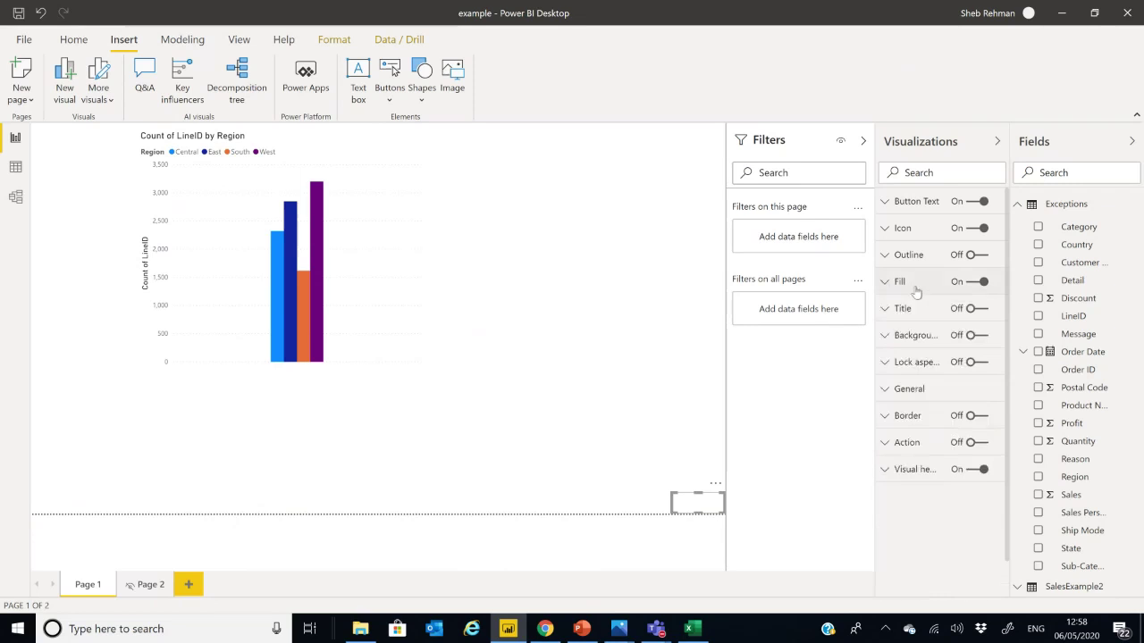
{"action": "left_click", "coordinate": [690, 311]}
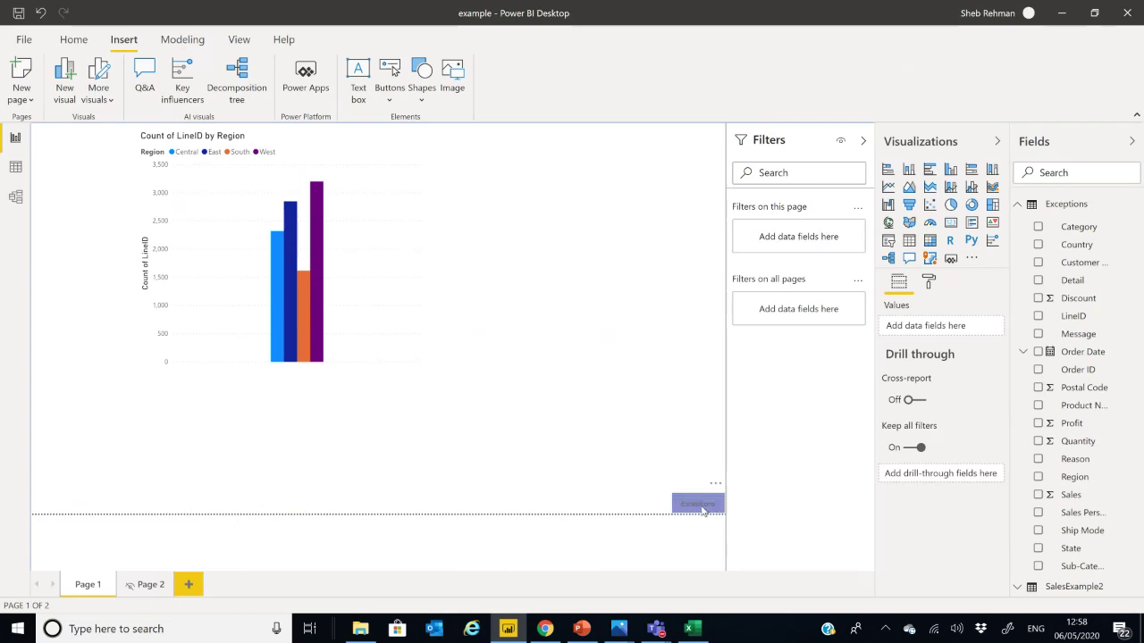
Turn on the action for the hidden Exceptions button in the lower-right corner of the report page.
{"action": "left_click", "coordinate": [712, 511]}
{"action": "left_click", "coordinate": [970, 442]}
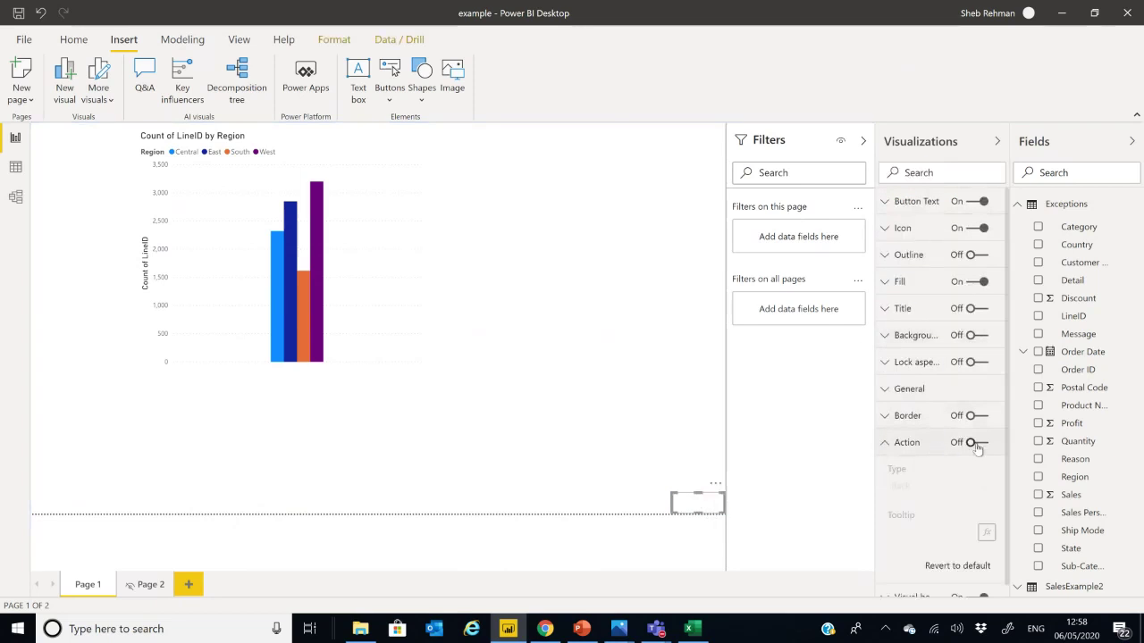
Set the Exceptions button's action type to Page navigation with Page 2 as the destination.
{"action": "left_click", "coordinate": [938, 488]}
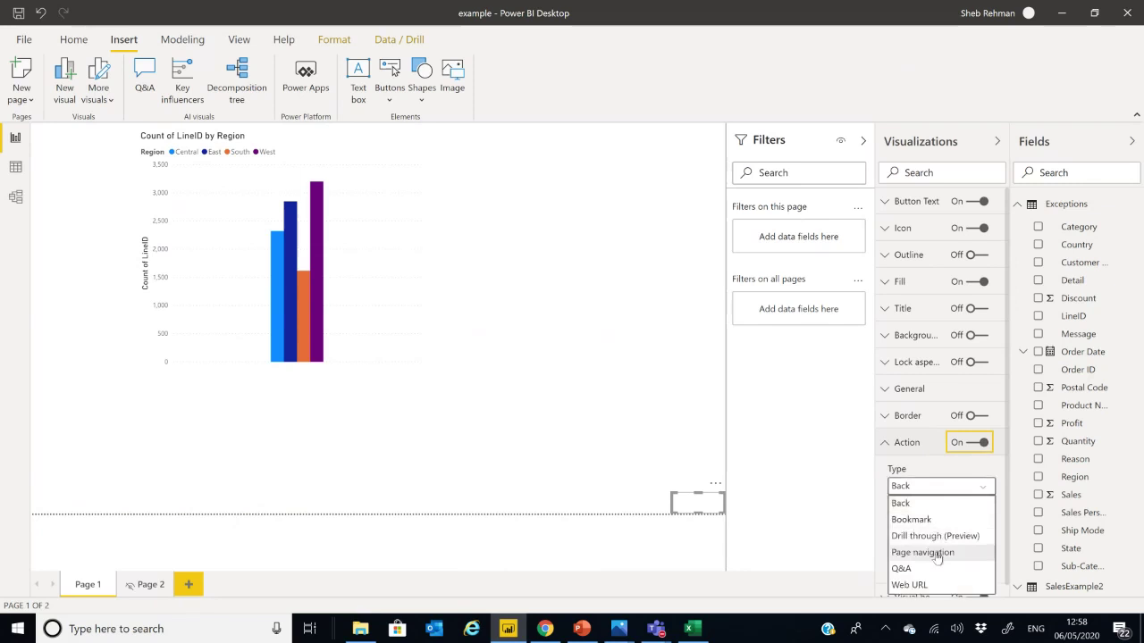
{"action": "left_click", "coordinate": [929, 553]}
{"action": "left_click", "coordinate": [934, 533]}
{"action": "left_click", "coordinate": [930, 566]}
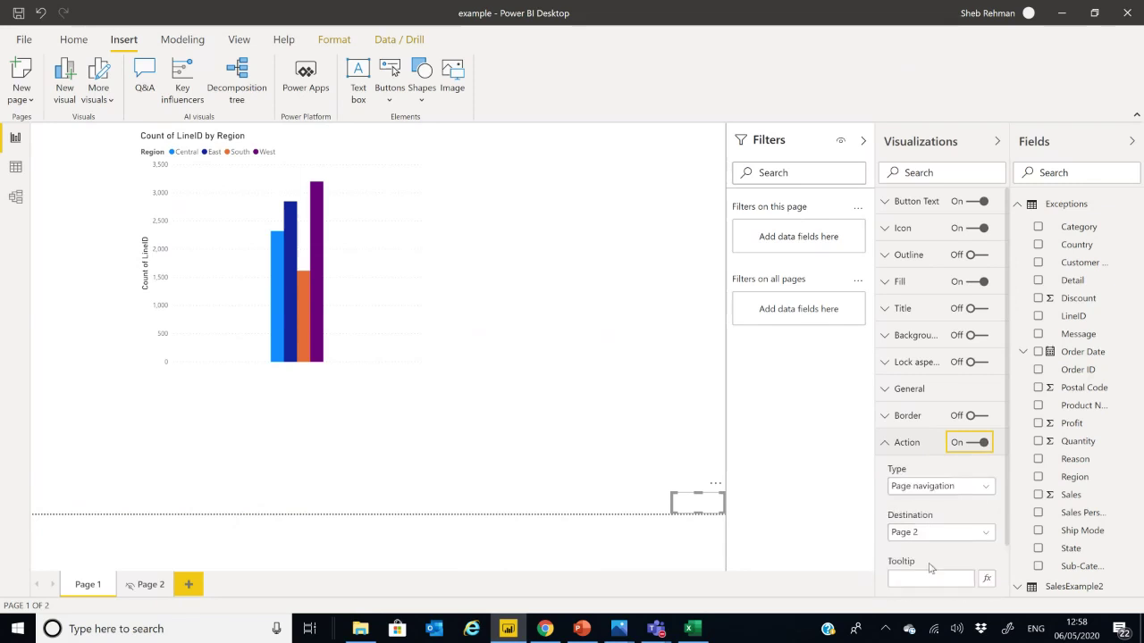
{"action": "left_click", "coordinate": [950, 445]}
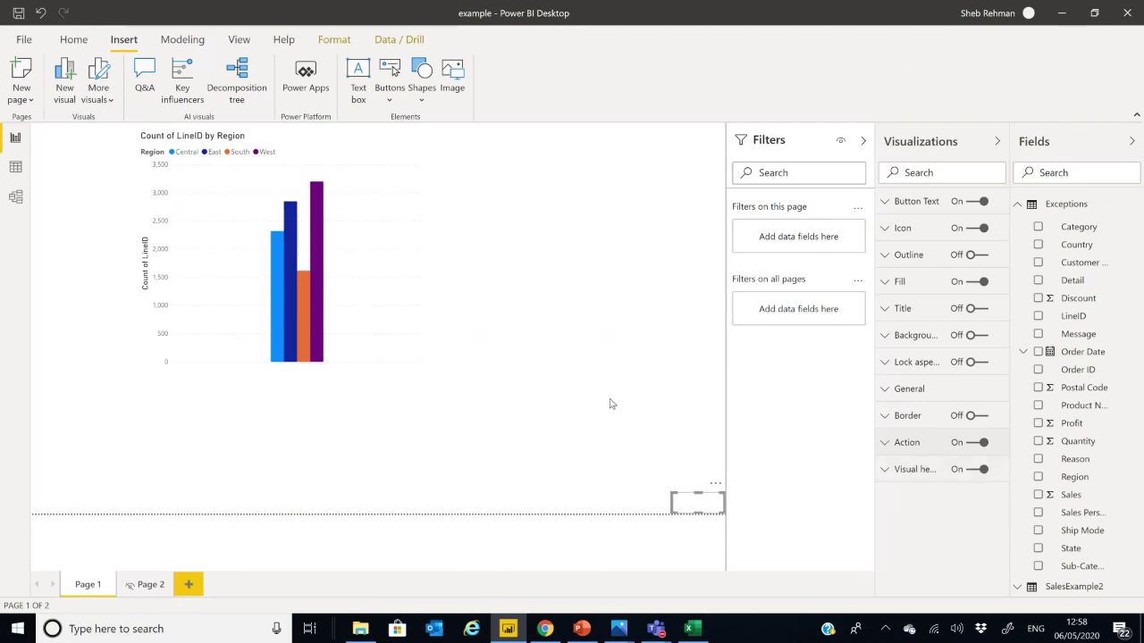
Test the hidden button by following its link to Page 2, and select the exceptions table there.
{"action": "left_click", "coordinate": [591, 354]}
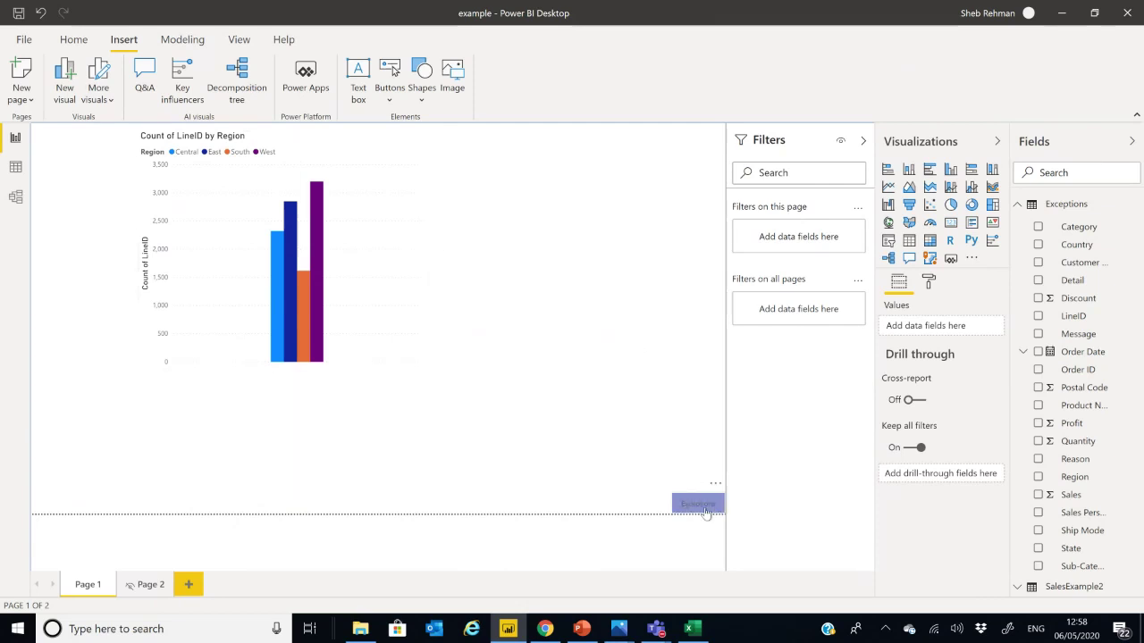
{"action": "left_click", "coordinate": [706, 508], "text": "ctrl"}
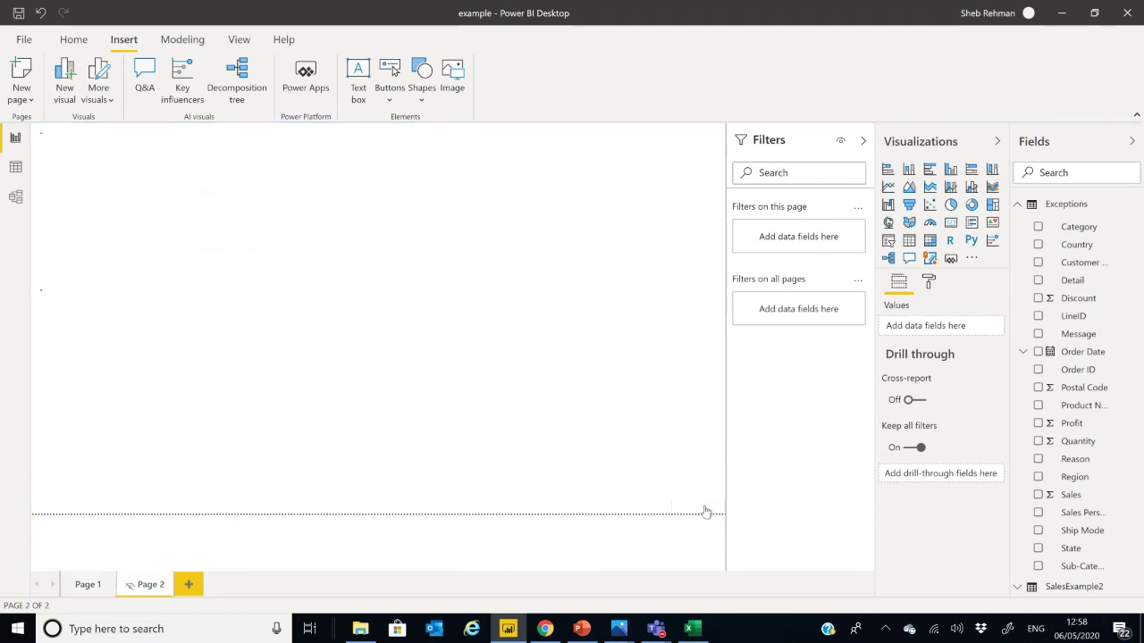
{"action": "left_click", "coordinate": [487, 396]}
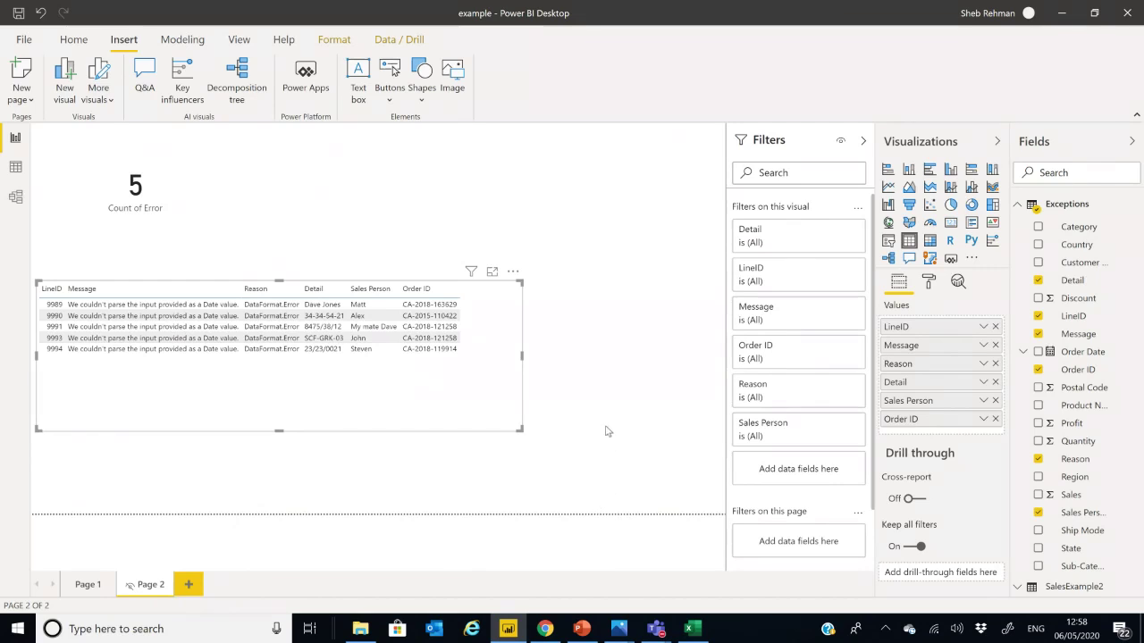
Switch to the PowerPoint presentation and show the Review slide.
{"action": "left_click", "coordinate": [590, 631]}
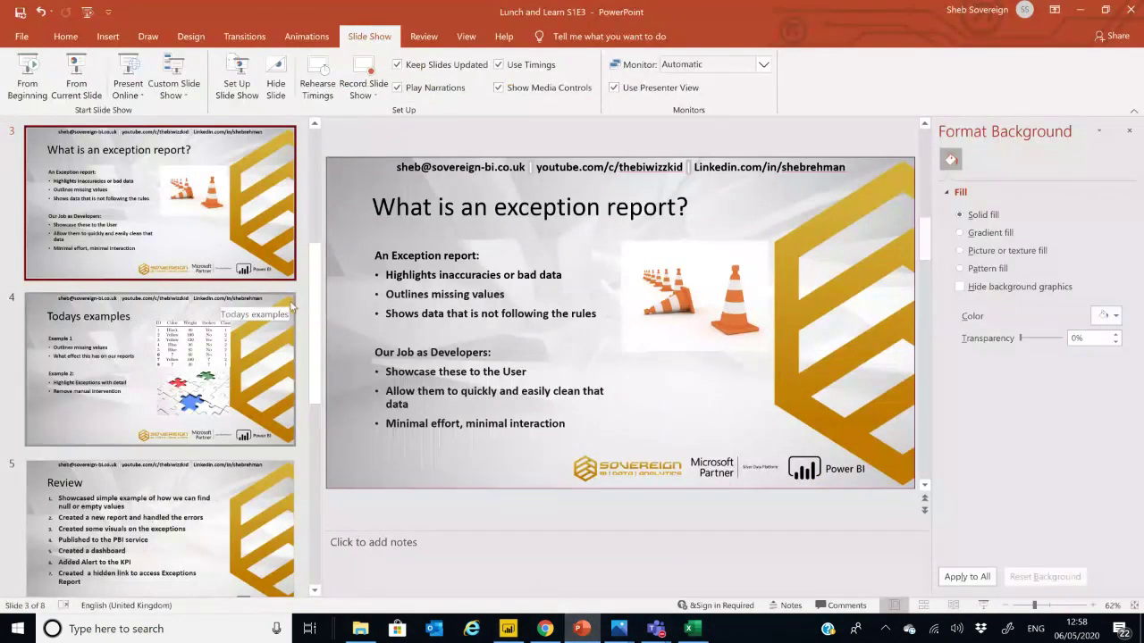
{"action": "left_click", "coordinate": [198, 498]}
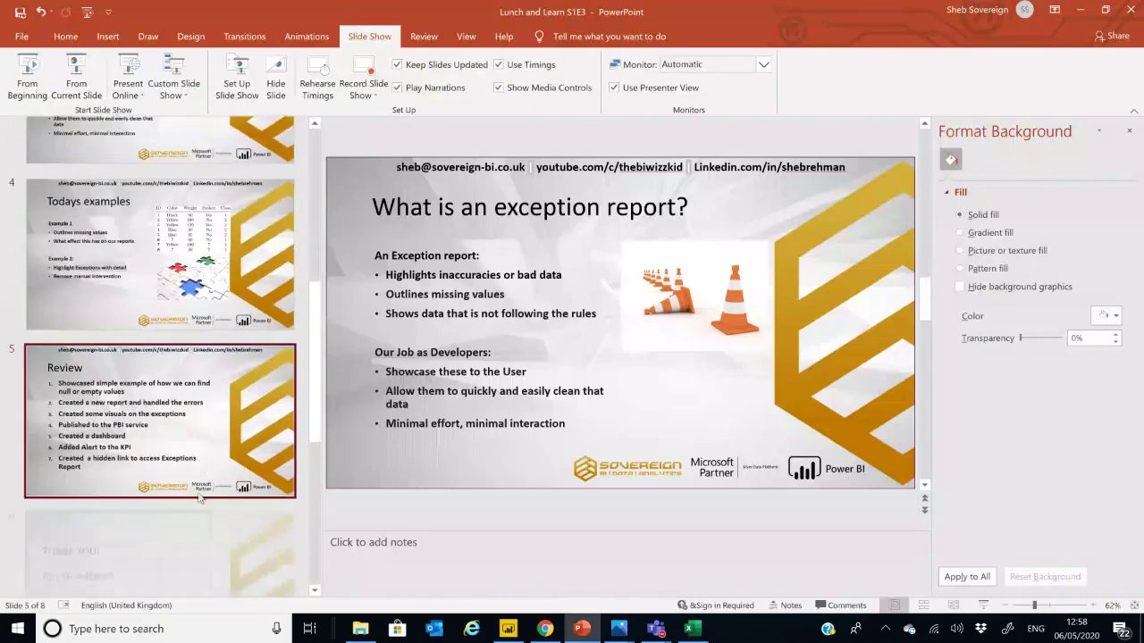
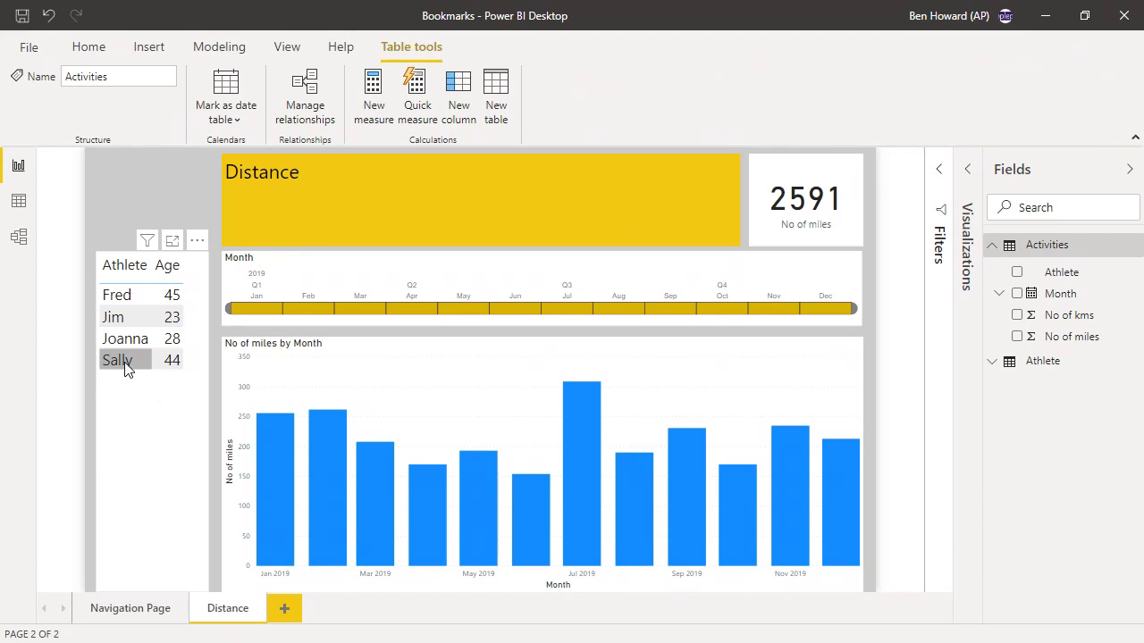
Cross-filter the Distance page by the athlete aged 44 and by the one aged 28, and clear the selection.
{"action": "left_click", "coordinate": [126, 366]}
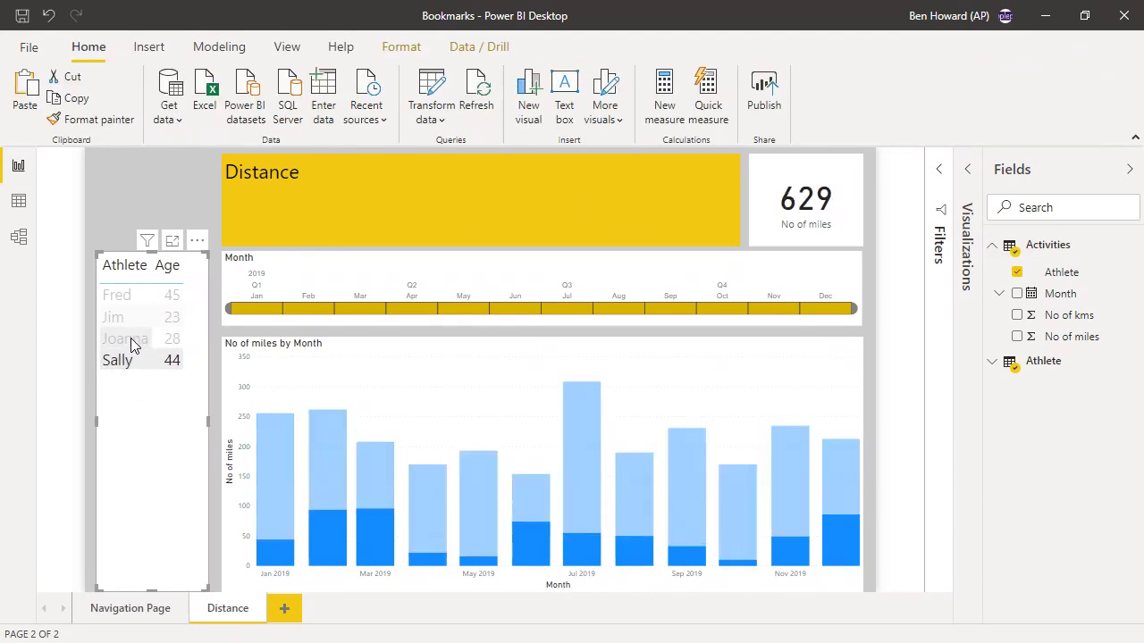
{"action": "left_click", "coordinate": [131, 341]}
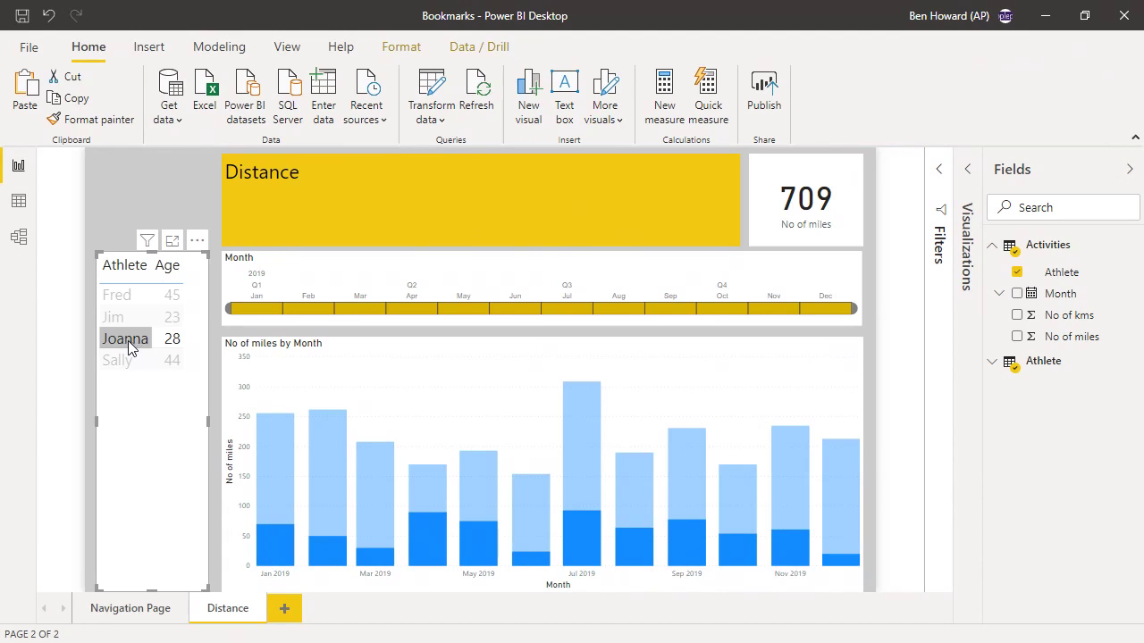
{"action": "left_click", "coordinate": [128, 347]}
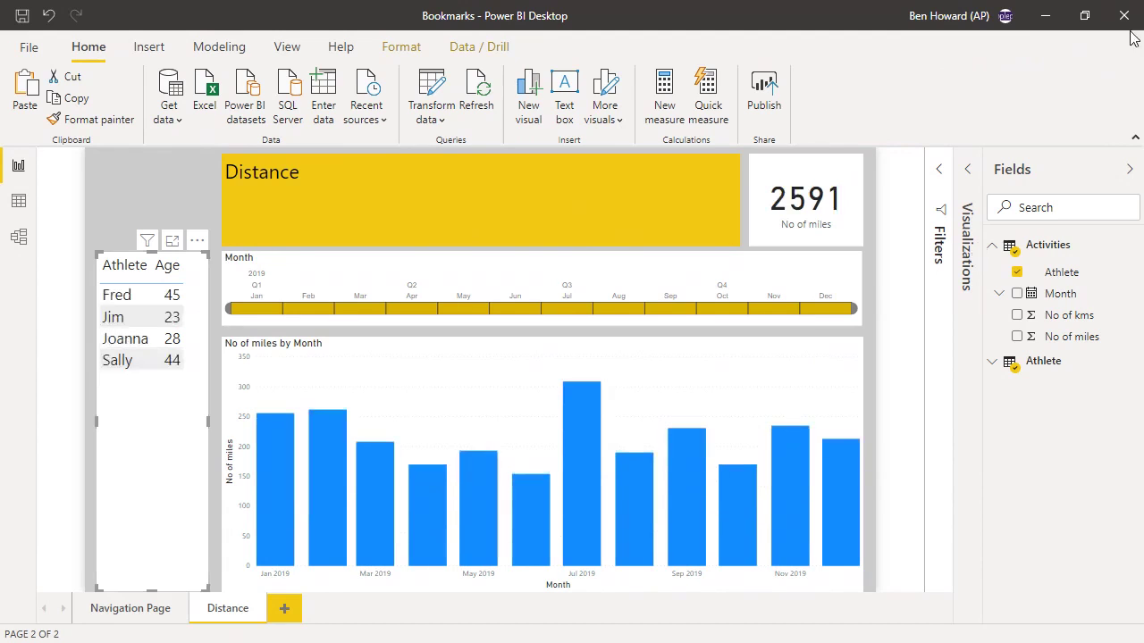
Collapse the Fields pane and show the Bookmarks pane.
{"action": "left_click", "coordinate": [1126, 173]}
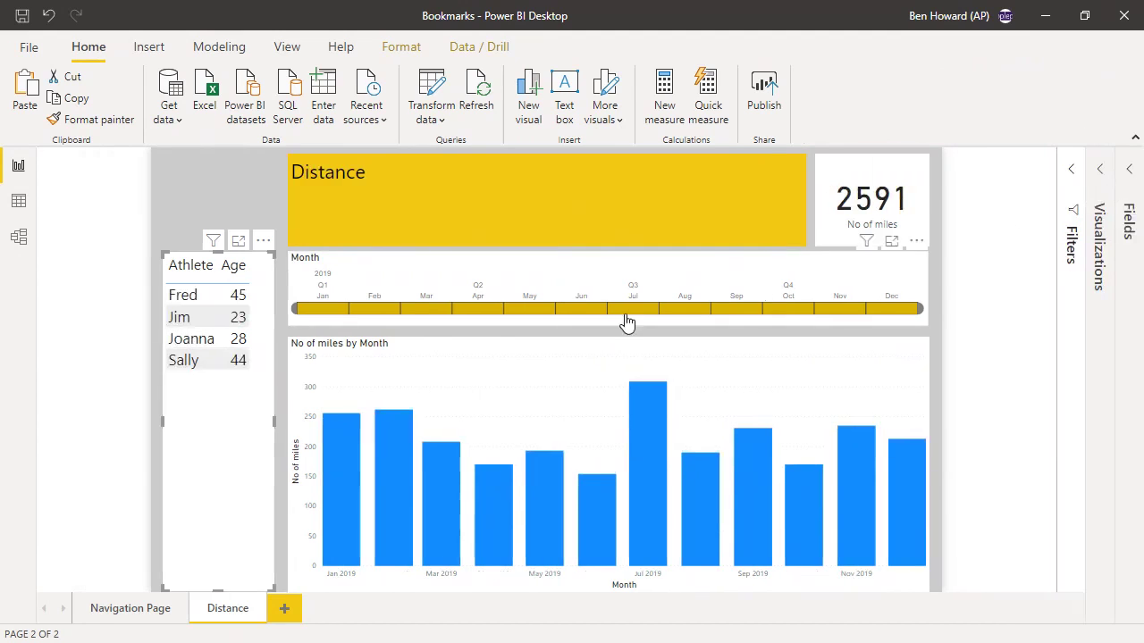
{"action": "left_click", "coordinate": [403, 45]}
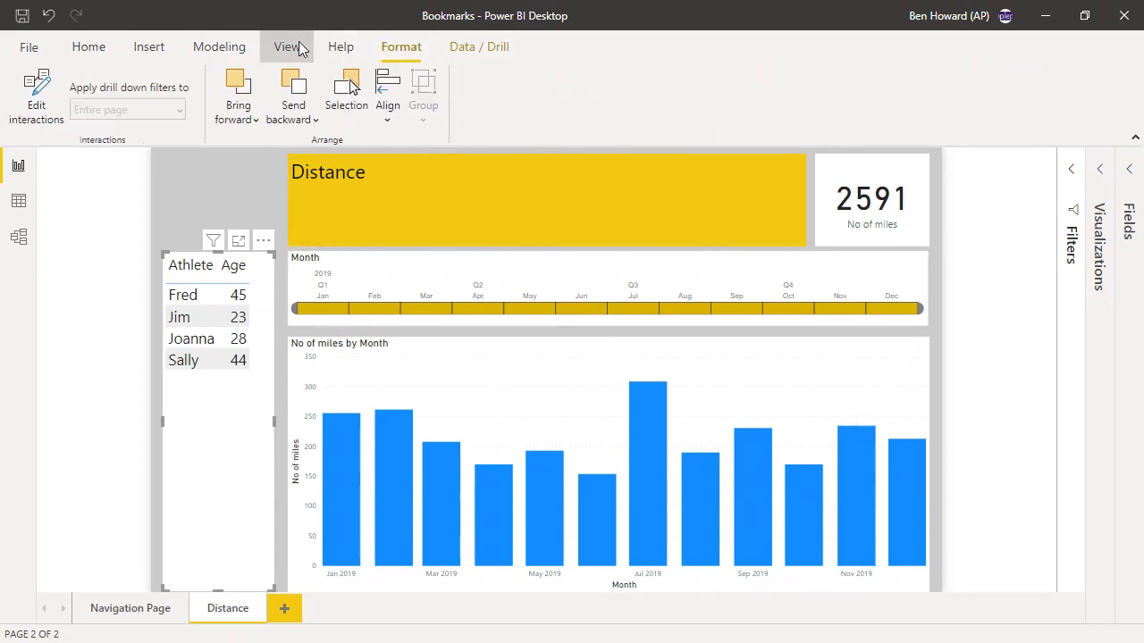
{"action": "left_click", "coordinate": [299, 47]}
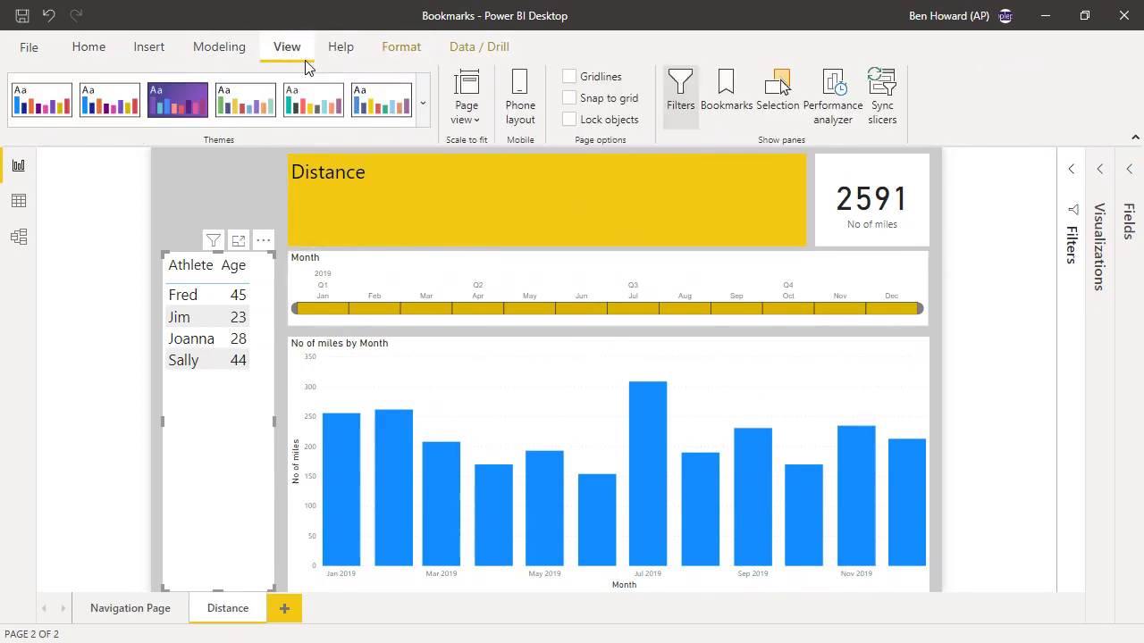
{"action": "left_click", "coordinate": [727, 94]}
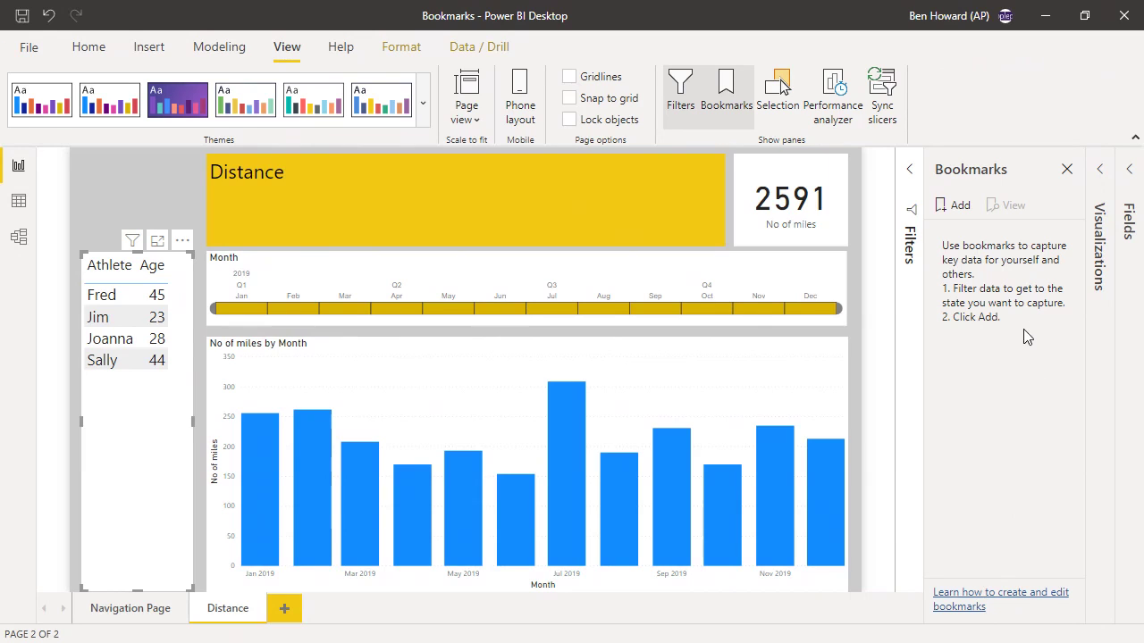
Select the athletes aged 23 and 28 in the table and add a bookmark capturing that selection.
{"action": "left_click", "coordinate": [129, 318]}
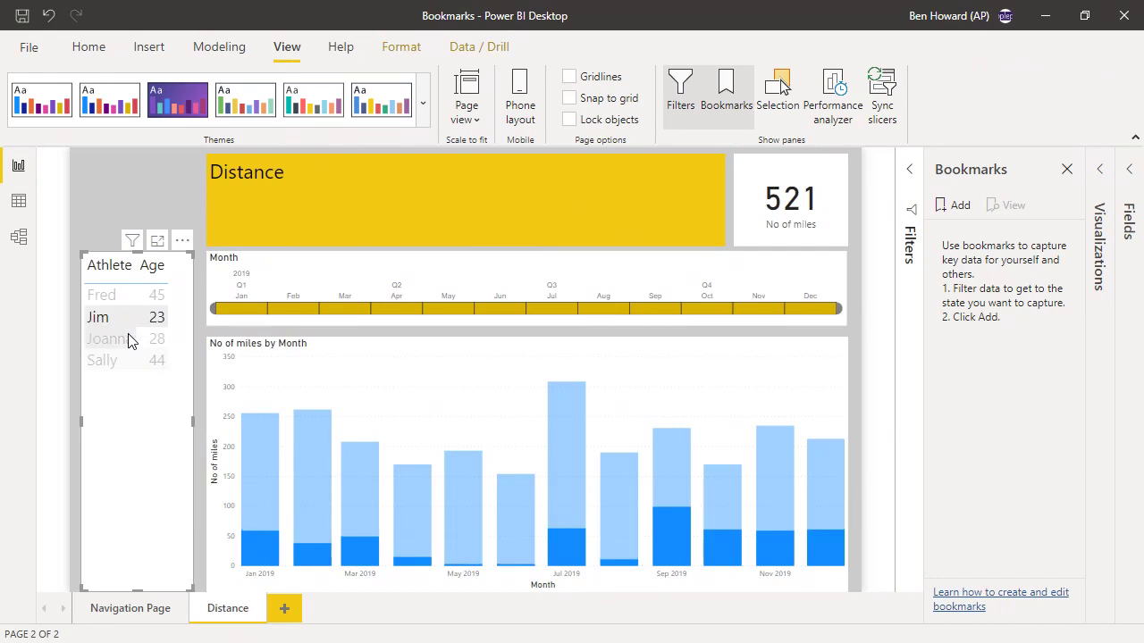
{"action": "left_click", "coordinate": [128, 338], "text": "ctrl"}
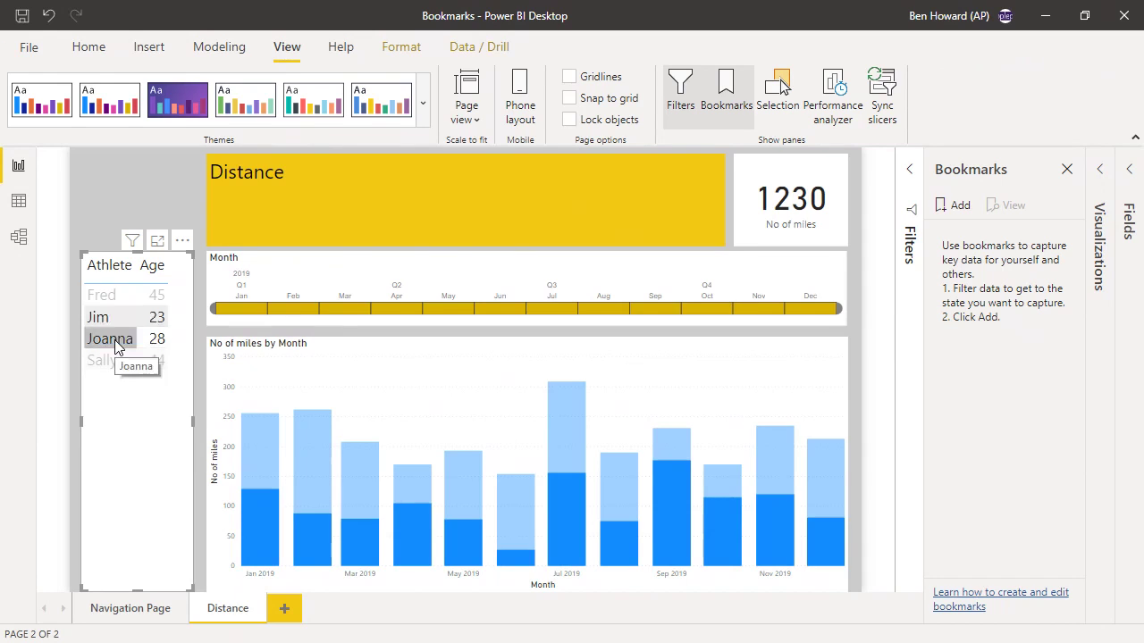
{"action": "left_click", "coordinate": [960, 207]}
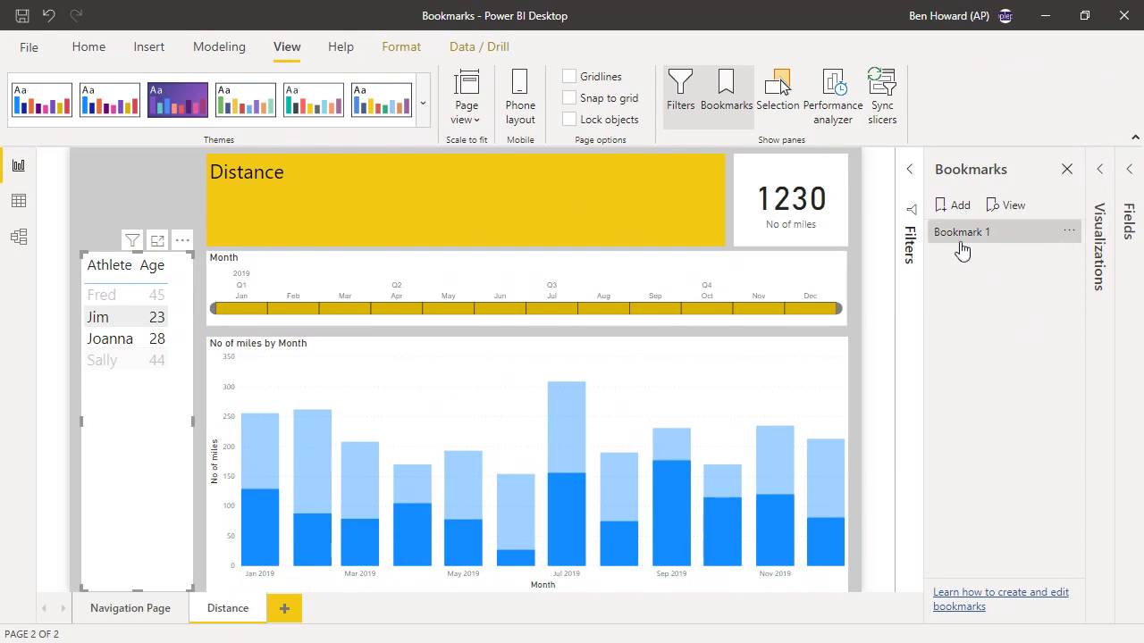
Rename the new bookmark as Std age category, and preview it in bookmark view mode before exiting that mode.
{"action": "left_click", "coordinate": [1067, 234]}
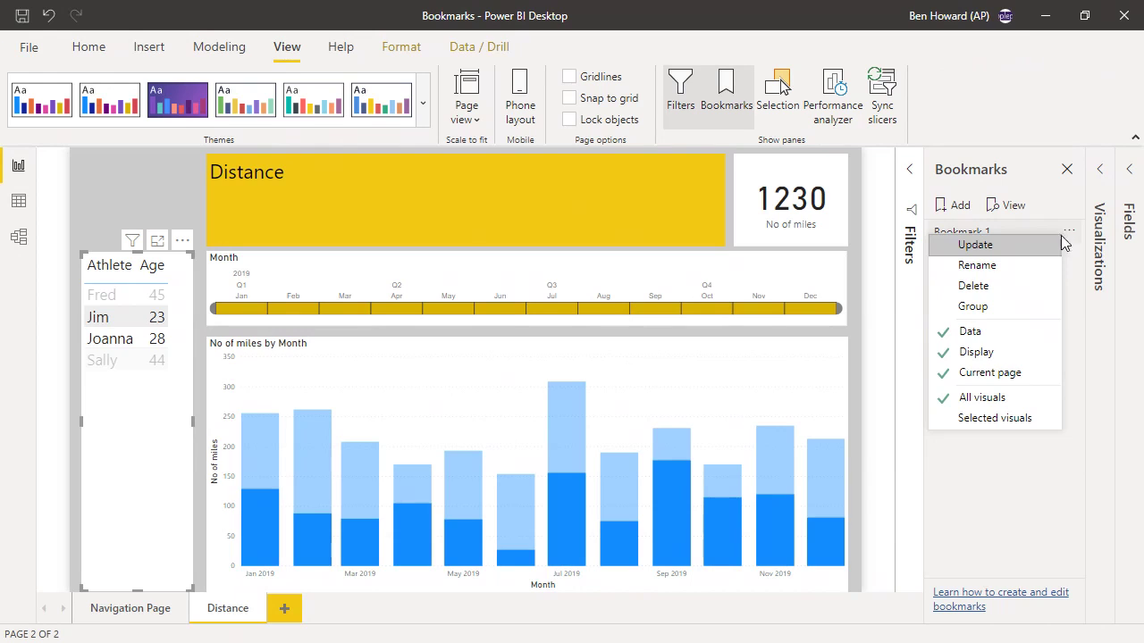
{"action": "left_click", "coordinate": [1039, 266]}
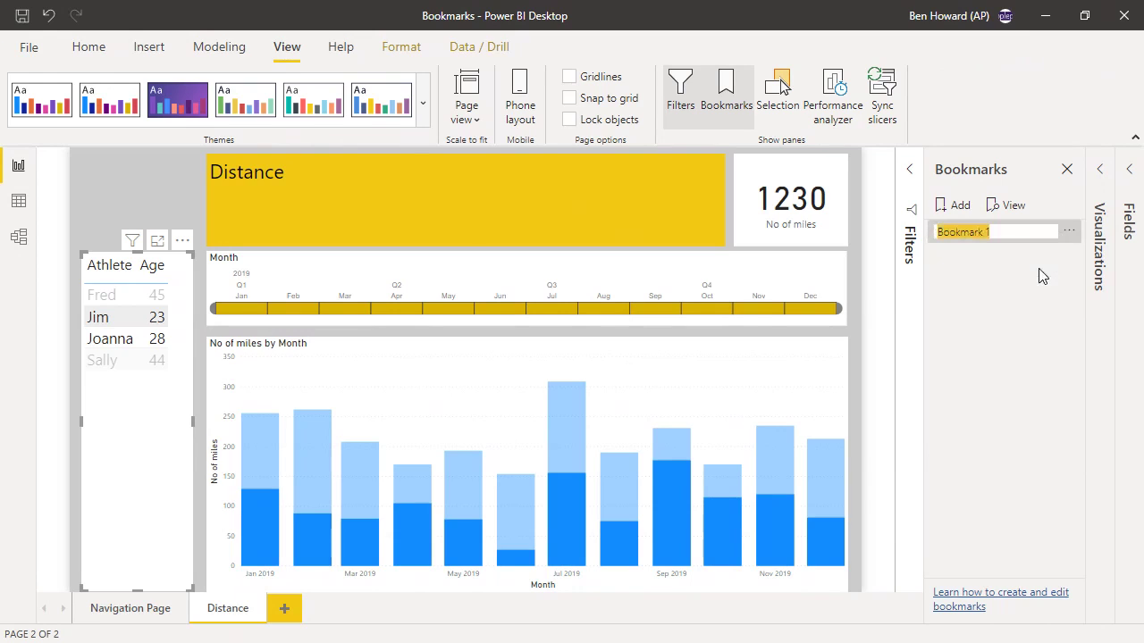
{"action": "type", "text": "Std age category"}
{"action": "key", "text": "Return"}
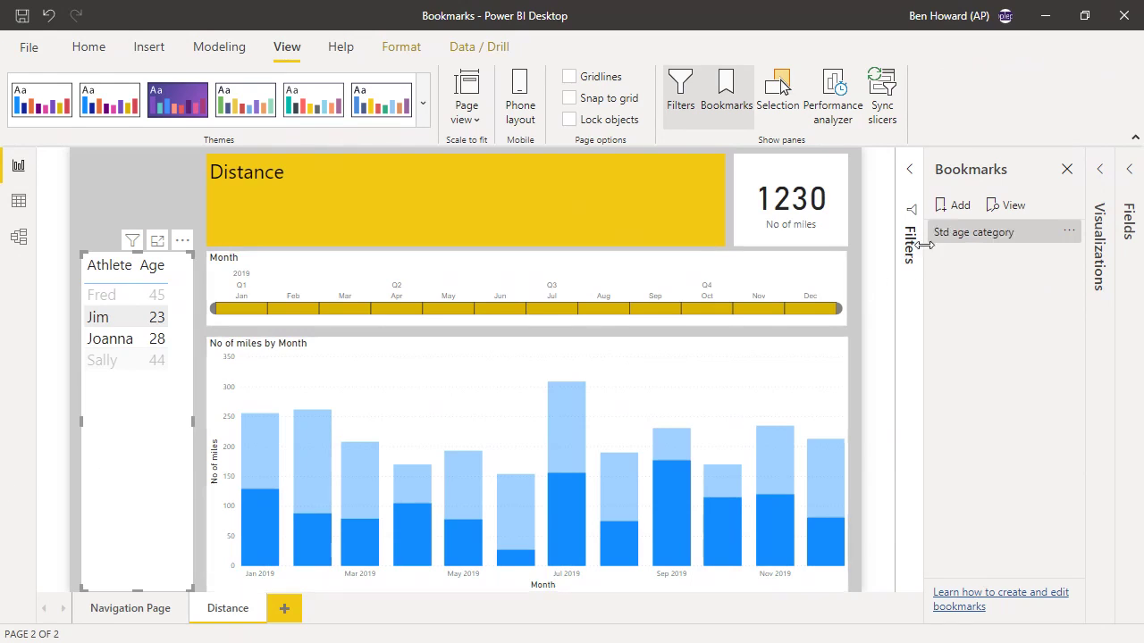
{"action": "left_click", "coordinate": [1003, 208]}
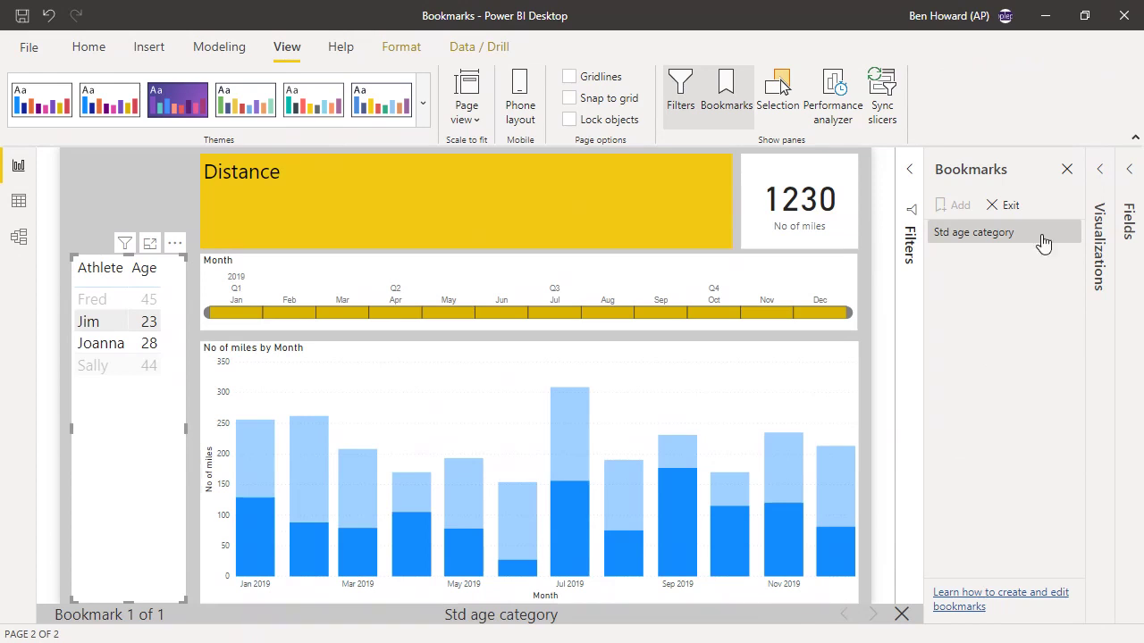
{"action": "left_click", "coordinate": [1009, 207]}
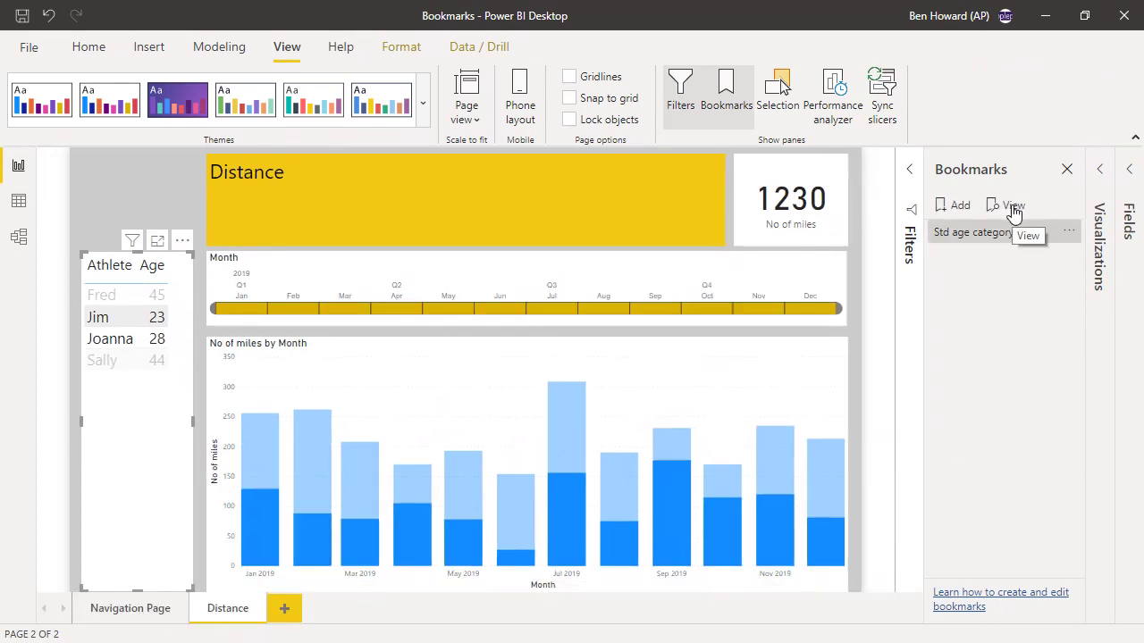
Select only the athlete aged 45 and add a bookmark for that selection named Vet.
{"action": "left_click", "coordinate": [128, 295]}
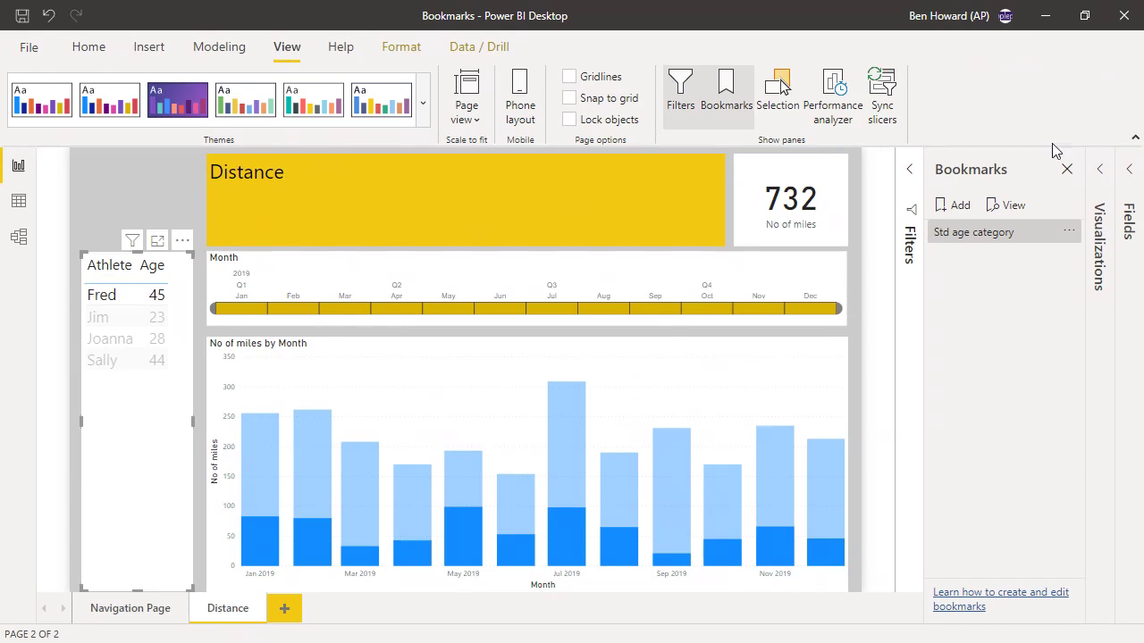
{"action": "left_click", "coordinate": [951, 206]}
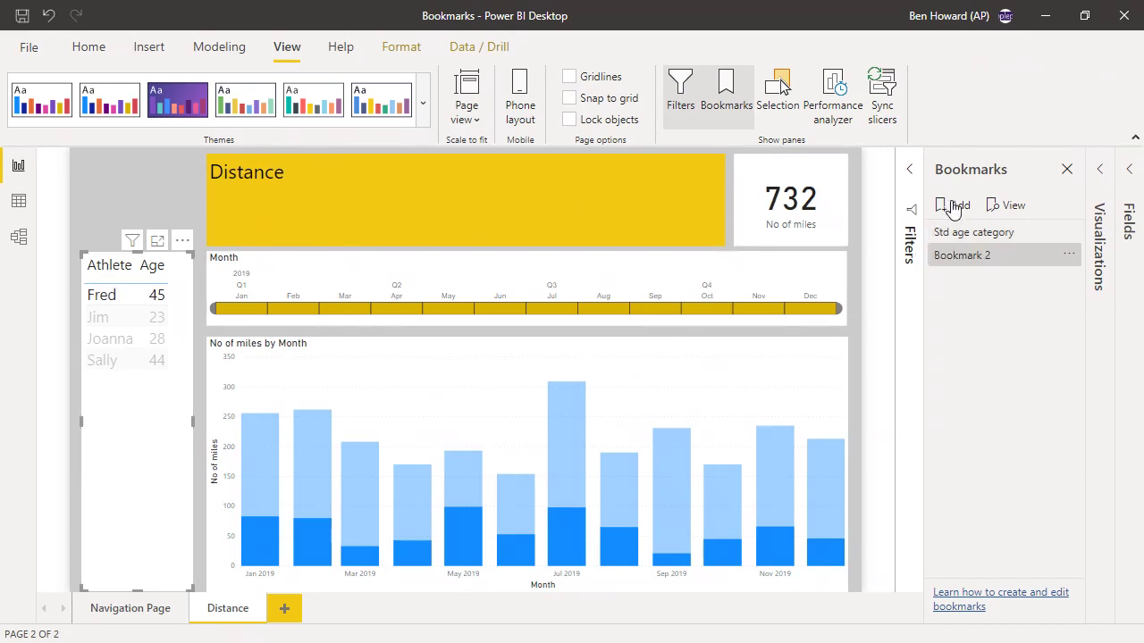
{"action": "left_click", "coordinate": [1069, 256]}
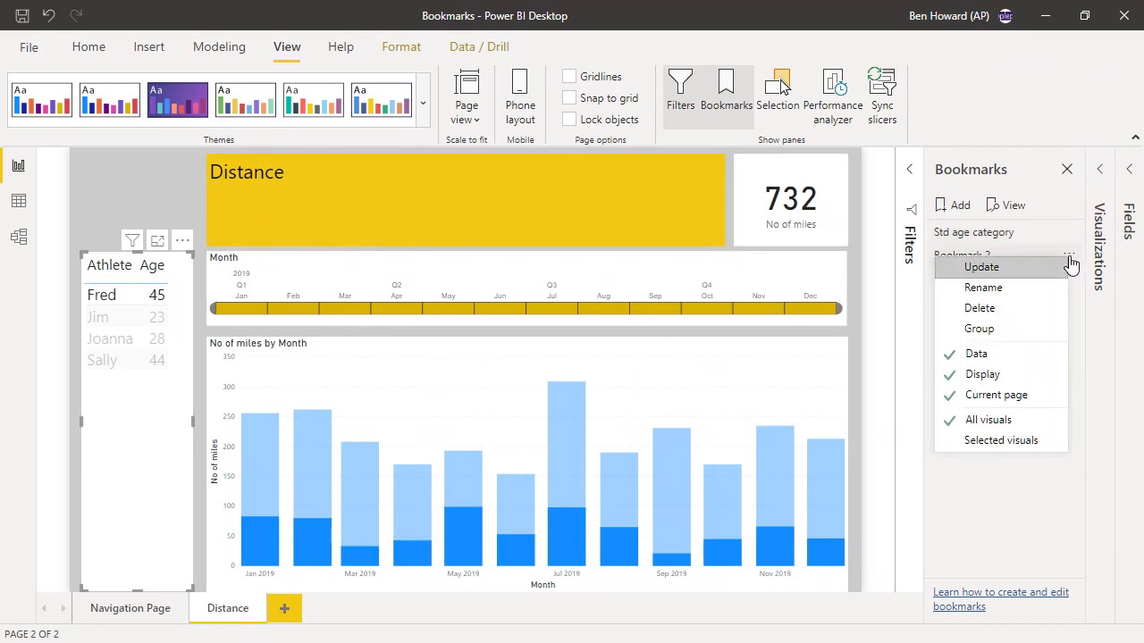
{"action": "left_click", "coordinate": [1032, 287]}
{"action": "type", "text": "Vets"}
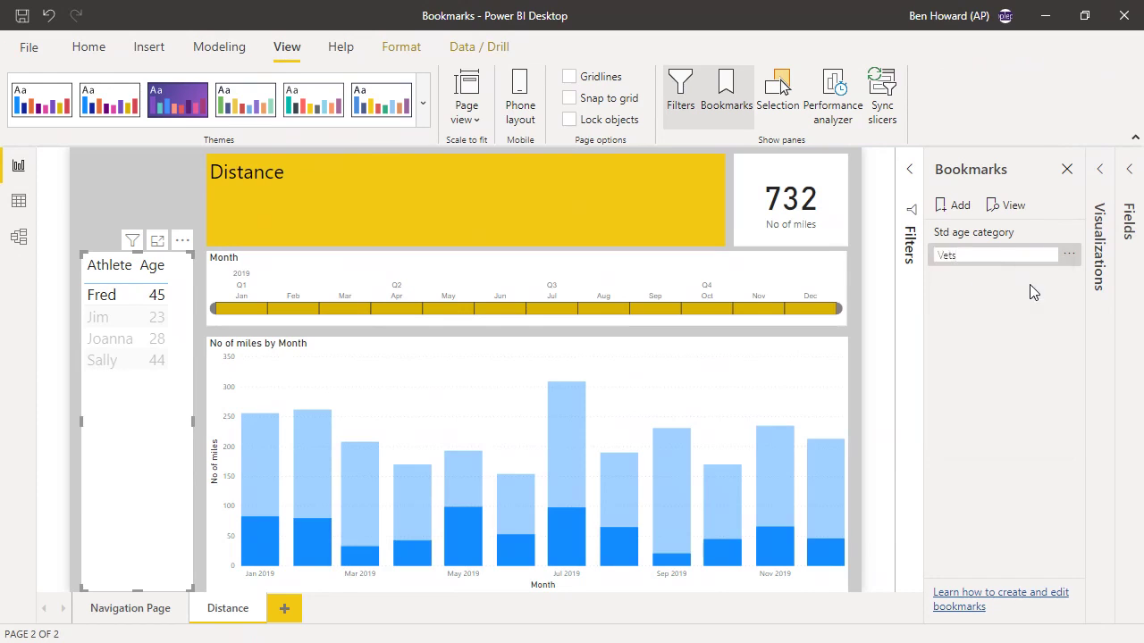
{"action": "key", "text": "Return"}
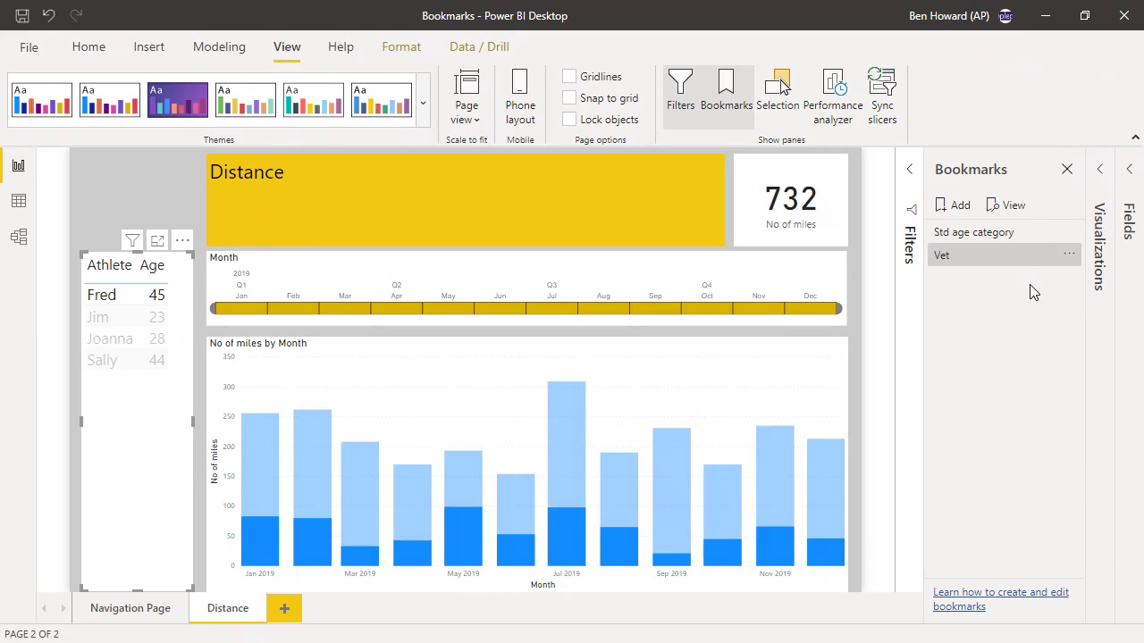
Apply the Std age category bookmark and the Vet bookmark in turn to compare their selections.
{"action": "left_click", "coordinate": [959, 240]}
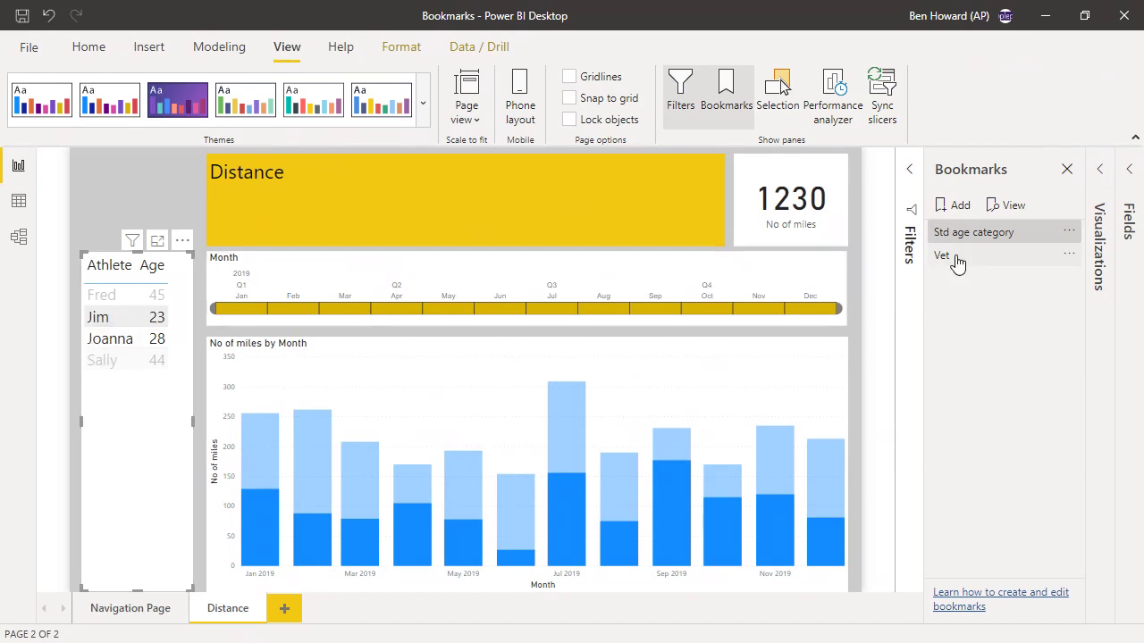
{"action": "left_click", "coordinate": [955, 267]}
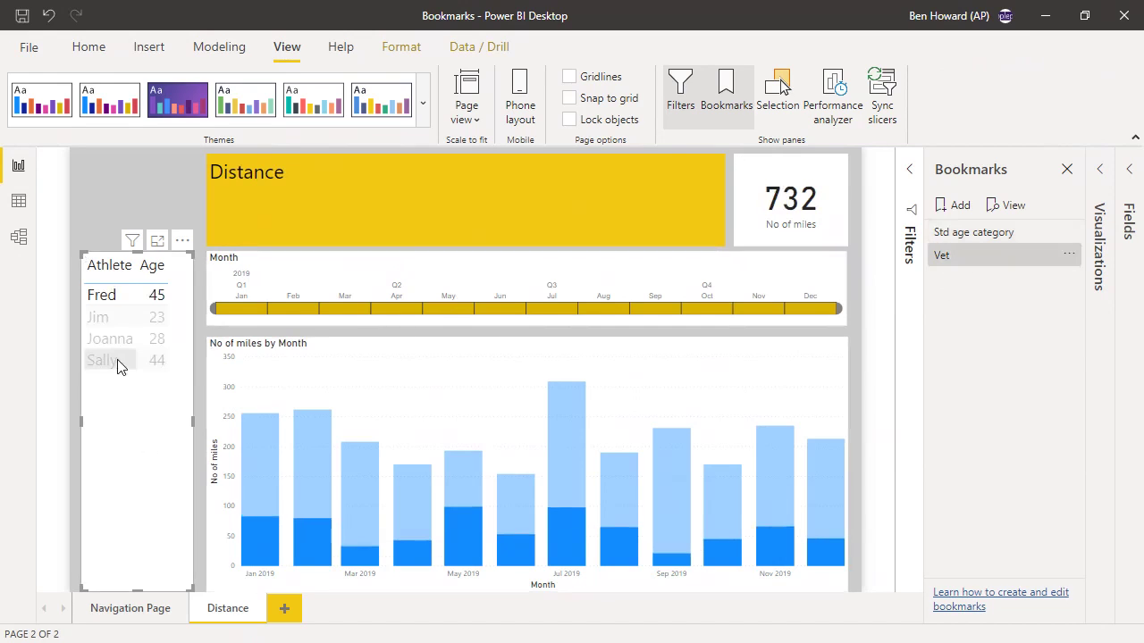
Add the athlete aged 44 to the selection and update the Vet bookmark with it.
{"action": "left_click", "coordinate": [117, 361], "text": "ctrl"}
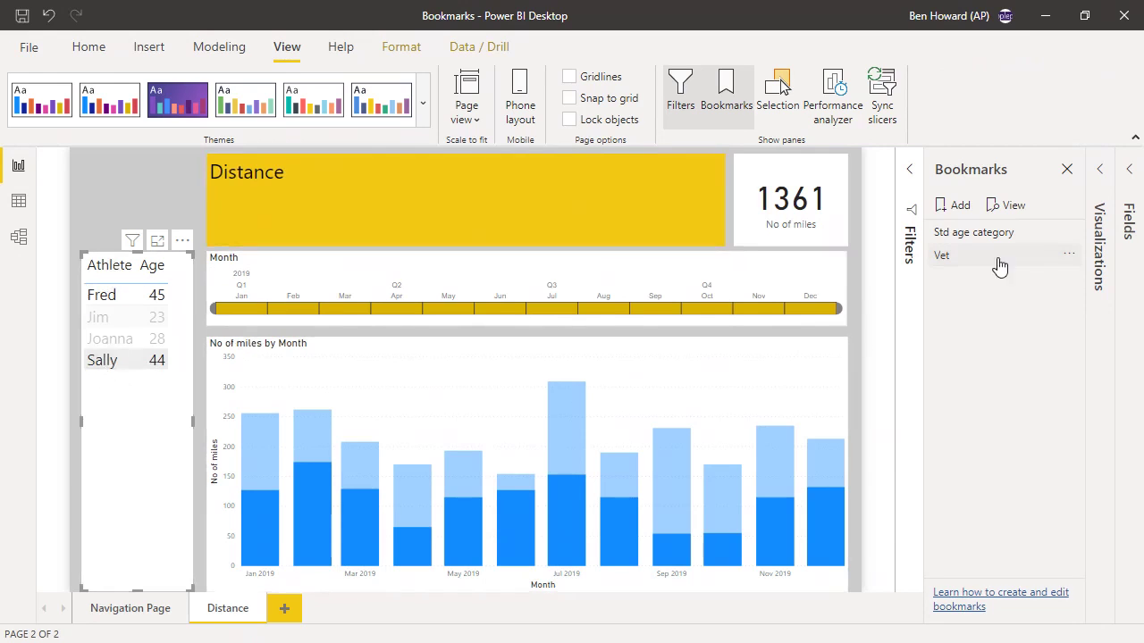
{"action": "left_click", "coordinate": [1068, 255]}
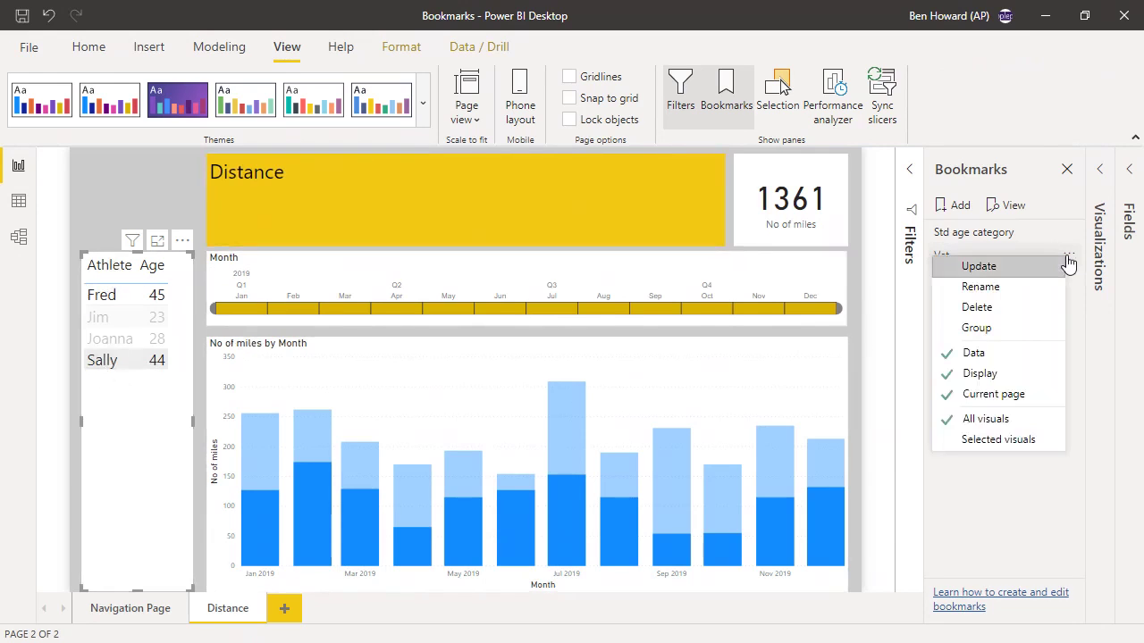
{"action": "left_click", "coordinate": [1005, 266]}
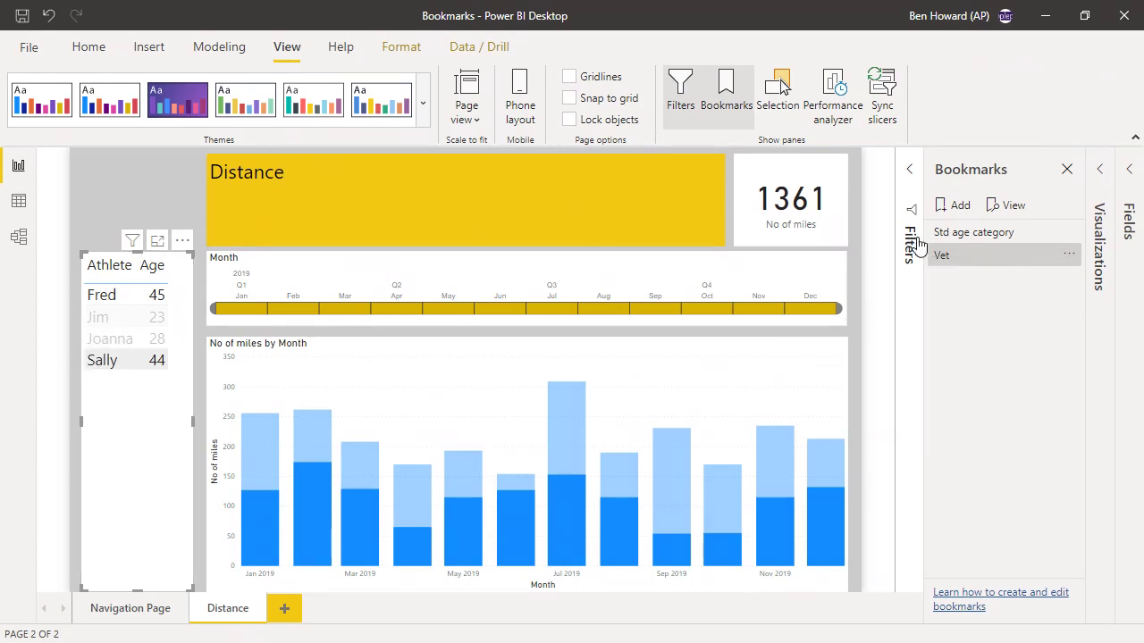
Check the updated Vet bookmark by switching to Std age category and back to Vet.
{"action": "left_click", "coordinate": [965, 234]}
{"action": "left_click", "coordinate": [952, 255]}
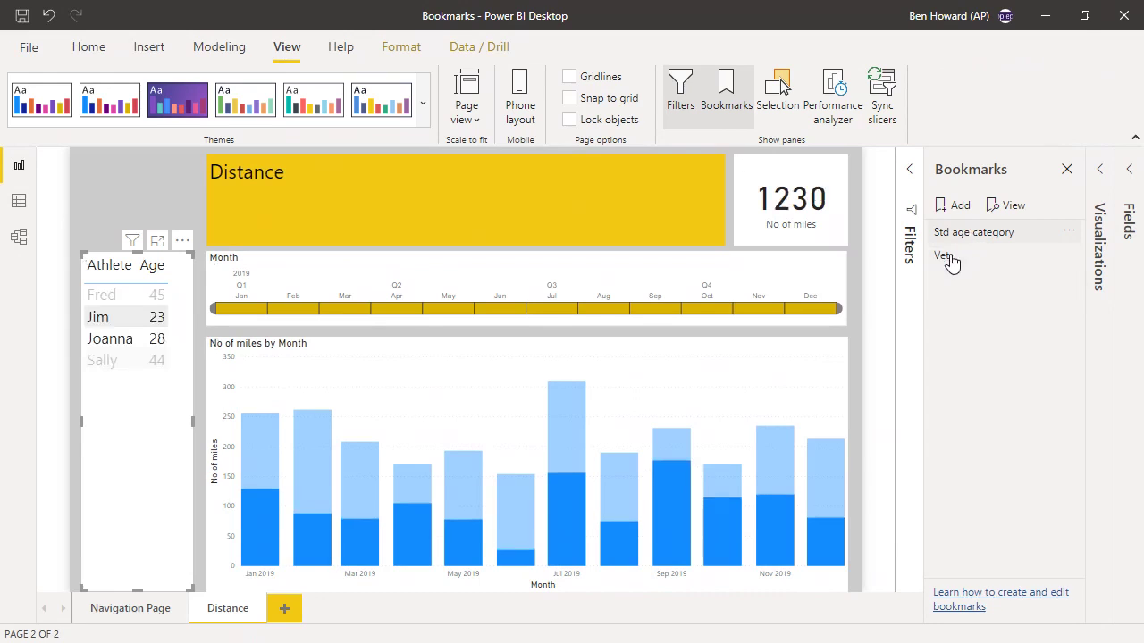
Place the Vet bookmark in a new bookmark group and name the group Age Category.
{"action": "left_click", "coordinate": [970, 239]}
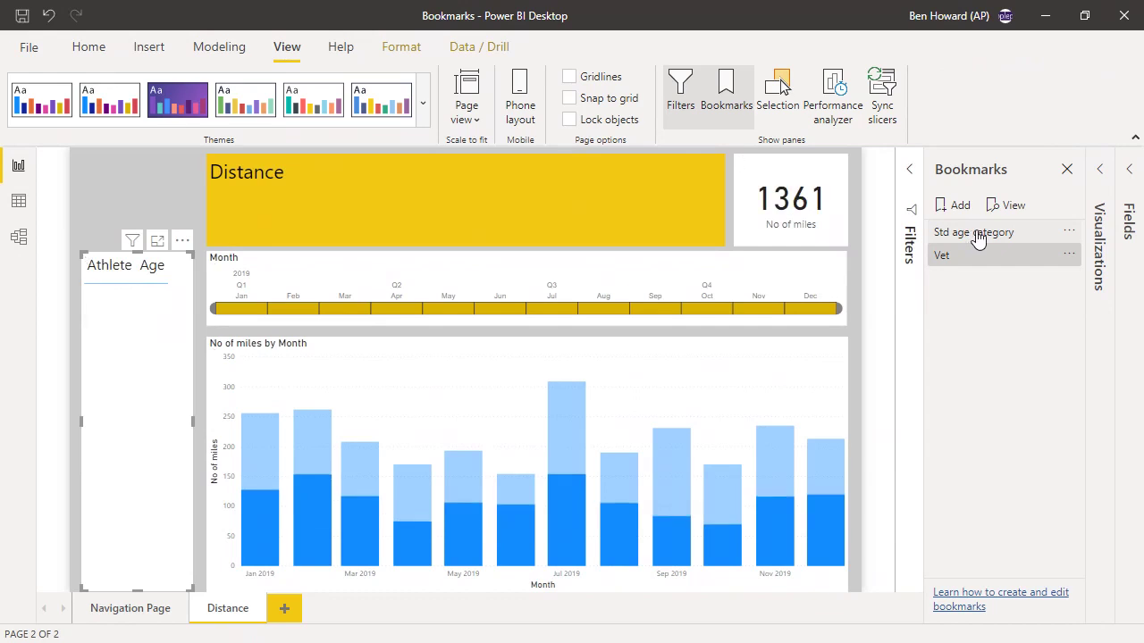
{"action": "right_click", "coordinate": [976, 231]}
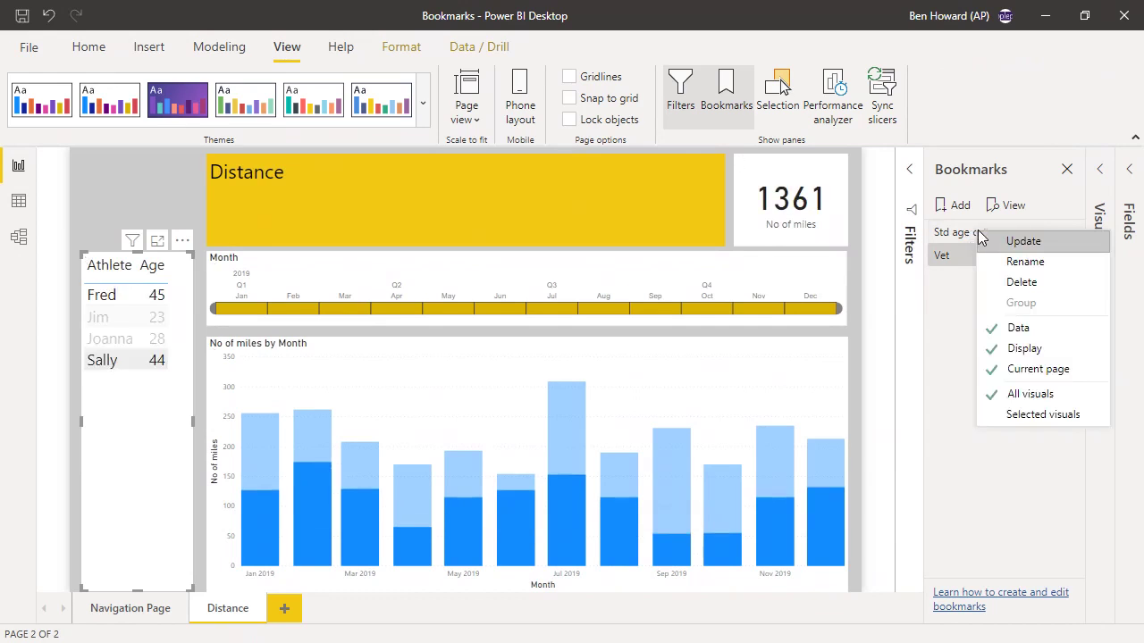
{"action": "left_click", "coordinate": [950, 350]}
{"action": "right_click", "coordinate": [969, 259]}
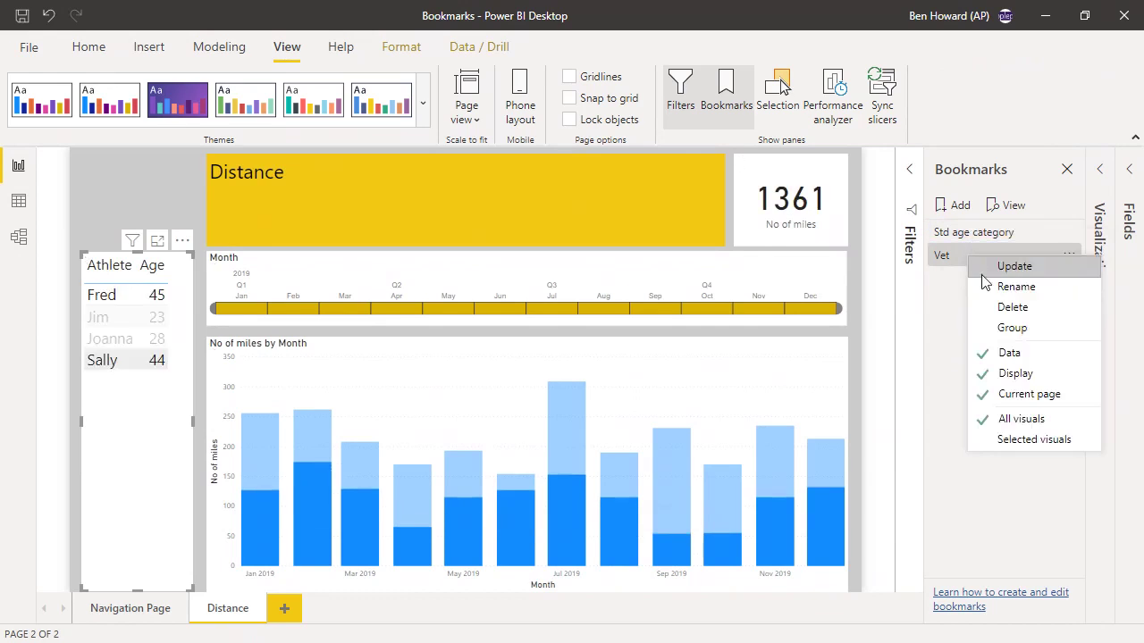
{"action": "key", "text": "Escape"}
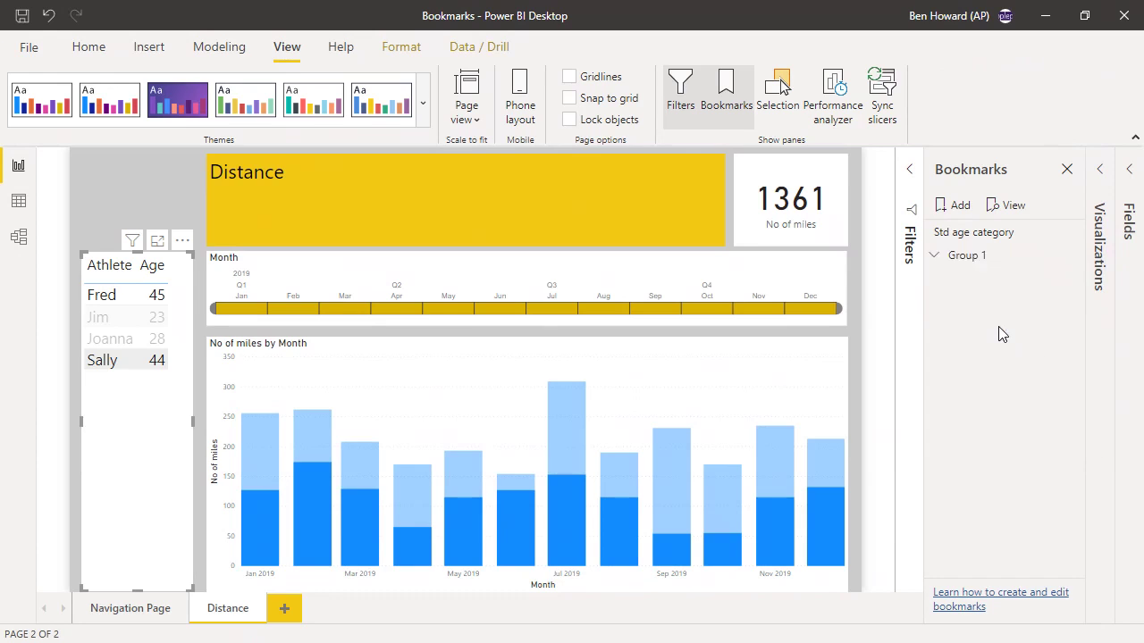
{"action": "left_click", "coordinate": [1067, 258]}
{"action": "left_click", "coordinate": [1037, 273]}
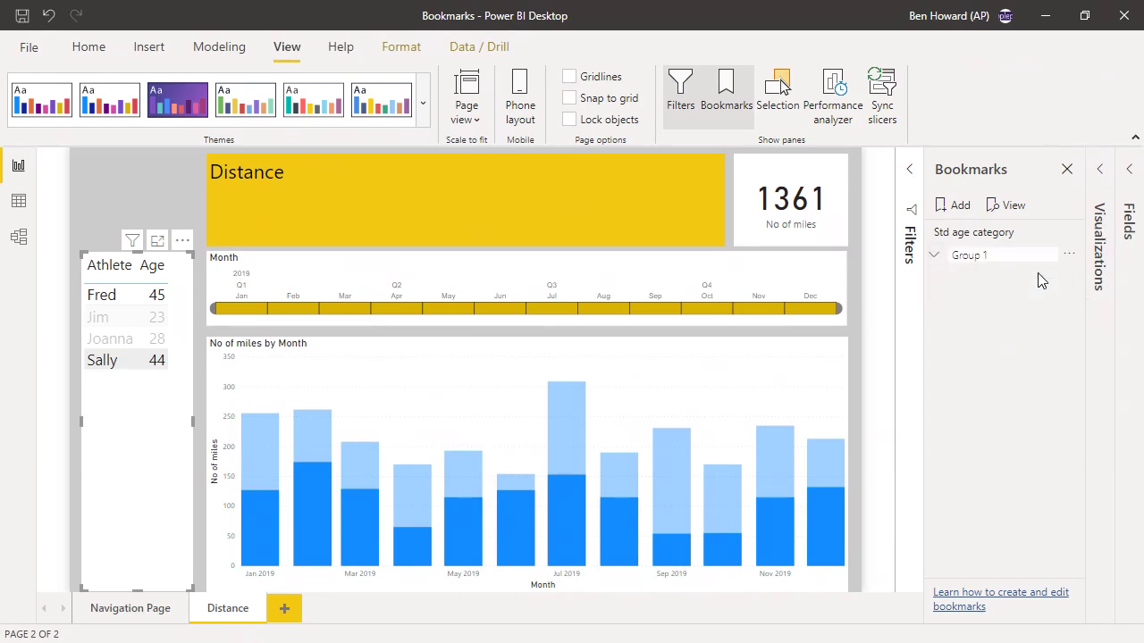
{"action": "type", "text": "Age Category"}
{"action": "key", "text": "Return"}
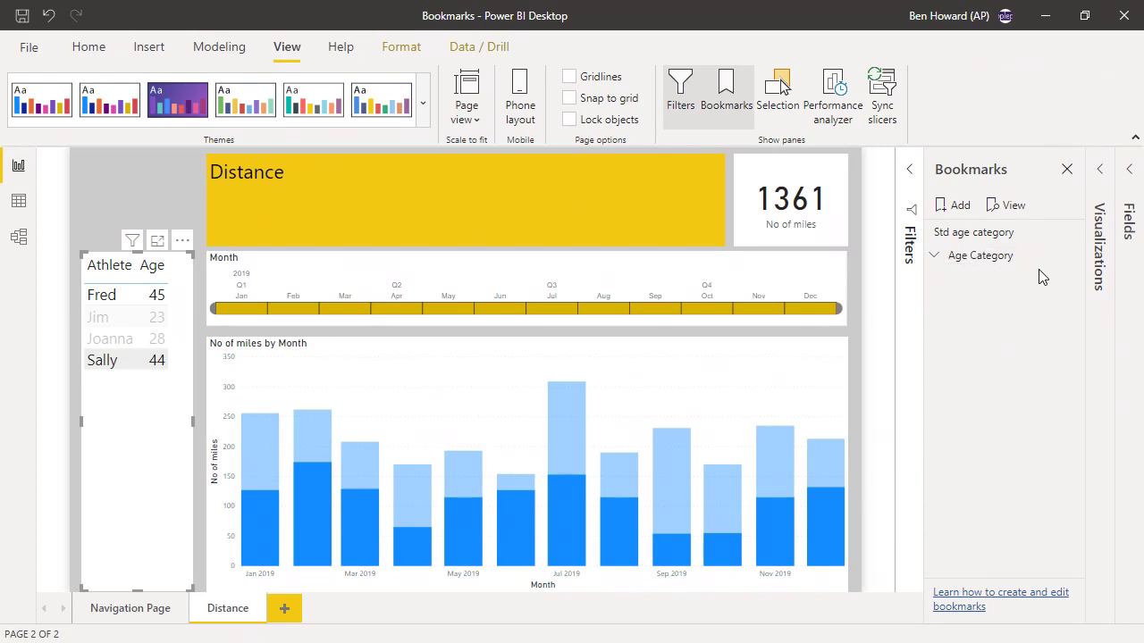
Move the Std age category bookmark into the Age Category group above Vet, and collapse the group.
{"action": "left_click", "coordinate": [935, 258]}
{"action": "left_click", "coordinate": [971, 284]}
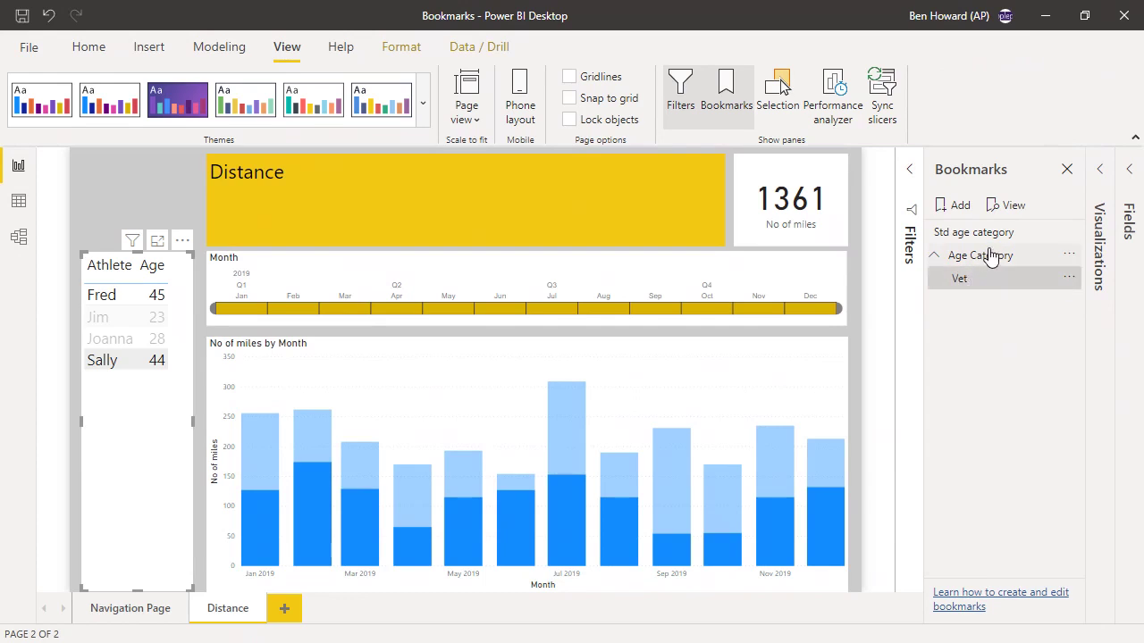
{"action": "left_click_drag", "start_coordinate": [998, 235], "coordinate": [999, 271]}
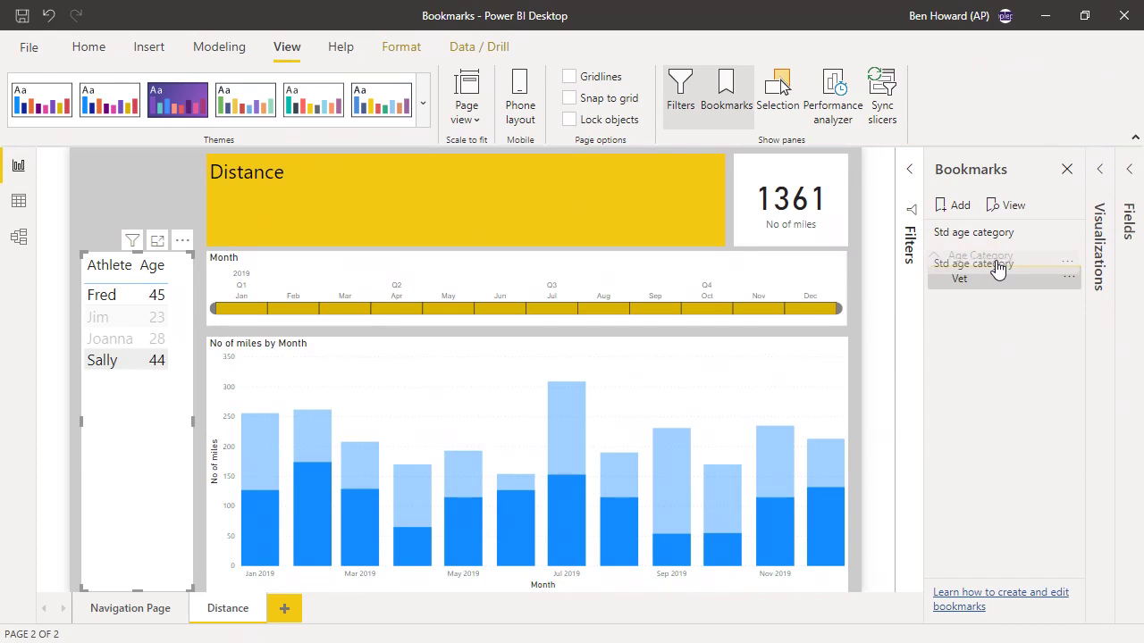
{"action": "mouse_move", "coordinate": [998, 270]}
{"action": "left_mouse_down"}
{"action": "mouse_move", "coordinate": [1003, 240]}
{"action": "mouse_move", "coordinate": [1000, 275]}
{"action": "left_mouse_up"}
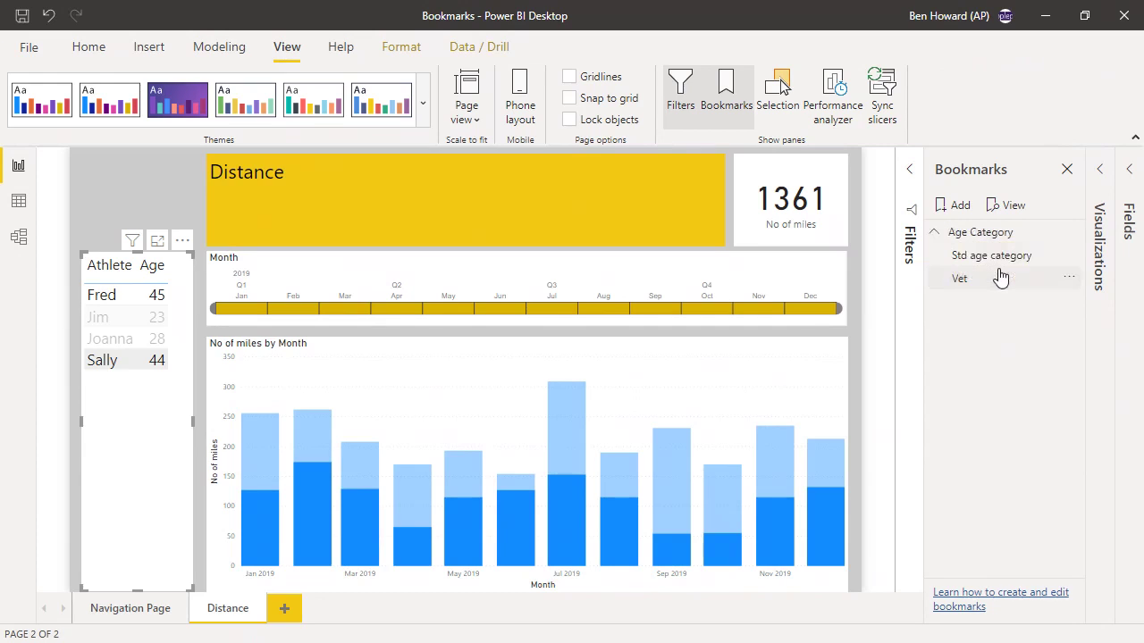
{"action": "left_click", "coordinate": [998, 235]}
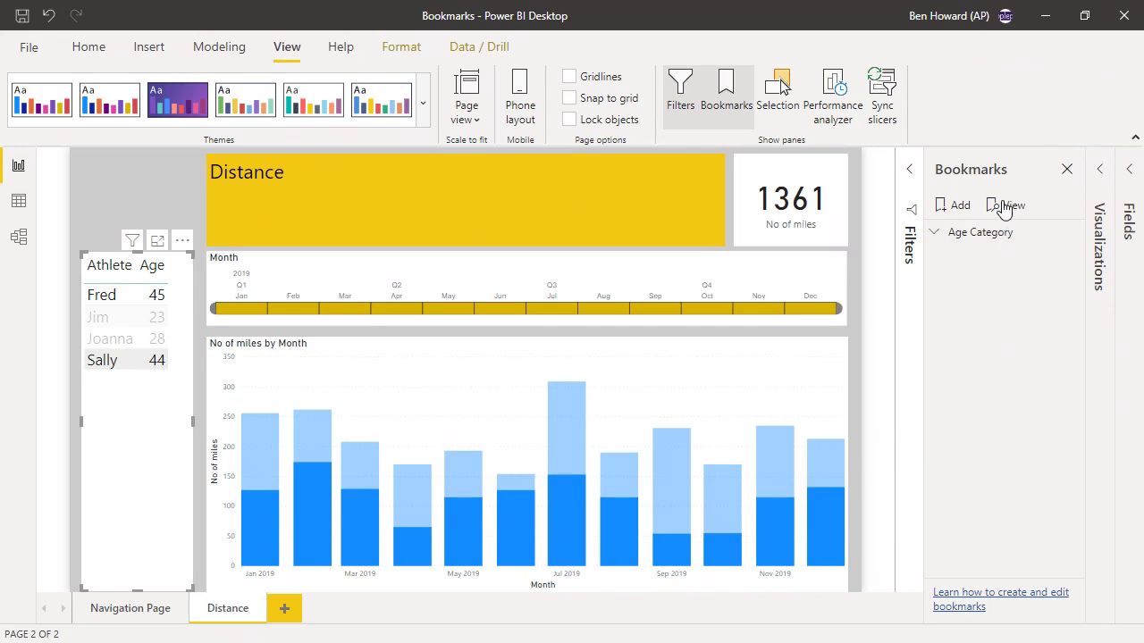
Play the bookmarks as a slideshow, going forward to Vet and back to Std age category, and exit it.
{"action": "left_click", "coordinate": [1006, 205]}
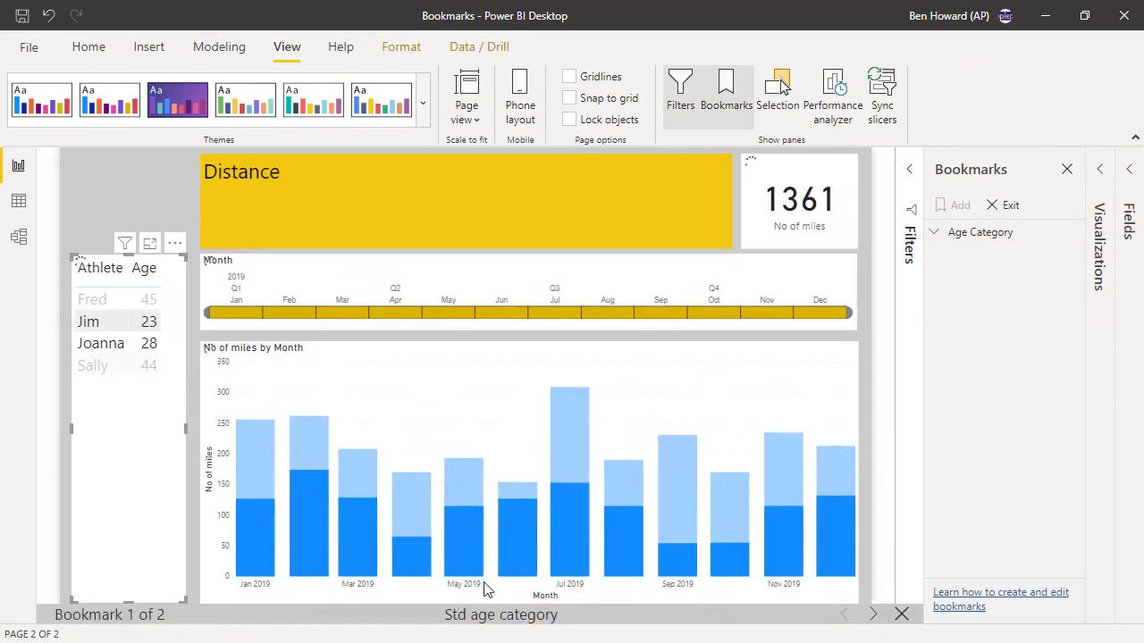
{"action": "left_click", "coordinate": [873, 615]}
{"action": "left_click", "coordinate": [846, 615]}
{"action": "left_click", "coordinate": [901, 616]}
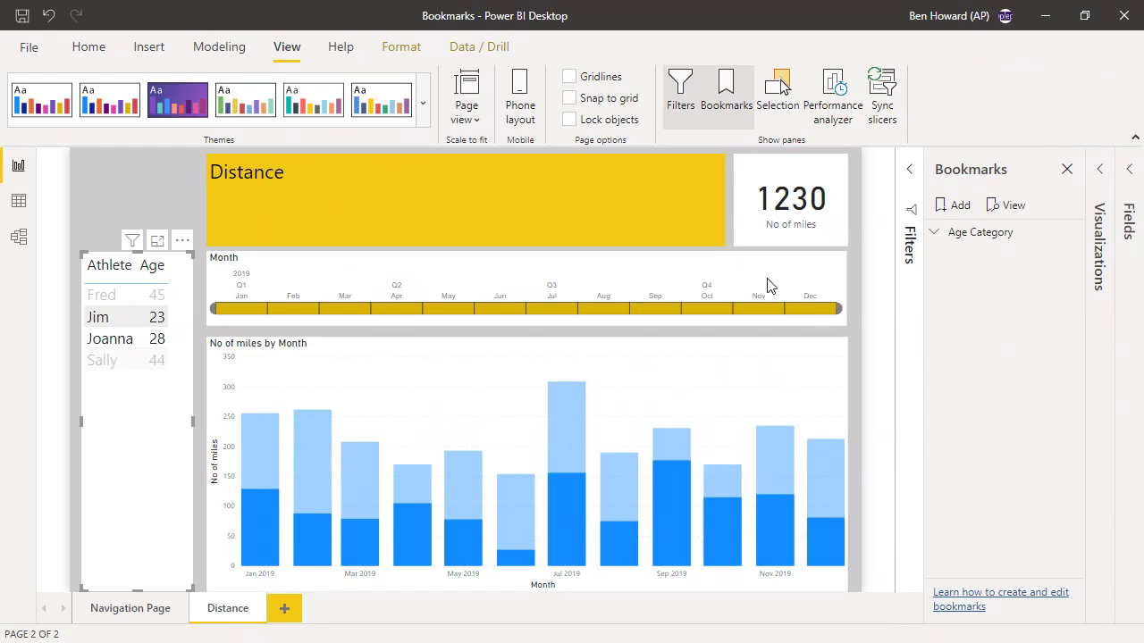
Insert a Bookmark button on the Distance page and enlarge it to fill the corner space above the athlete table.
{"action": "left_click", "coordinate": [149, 52]}
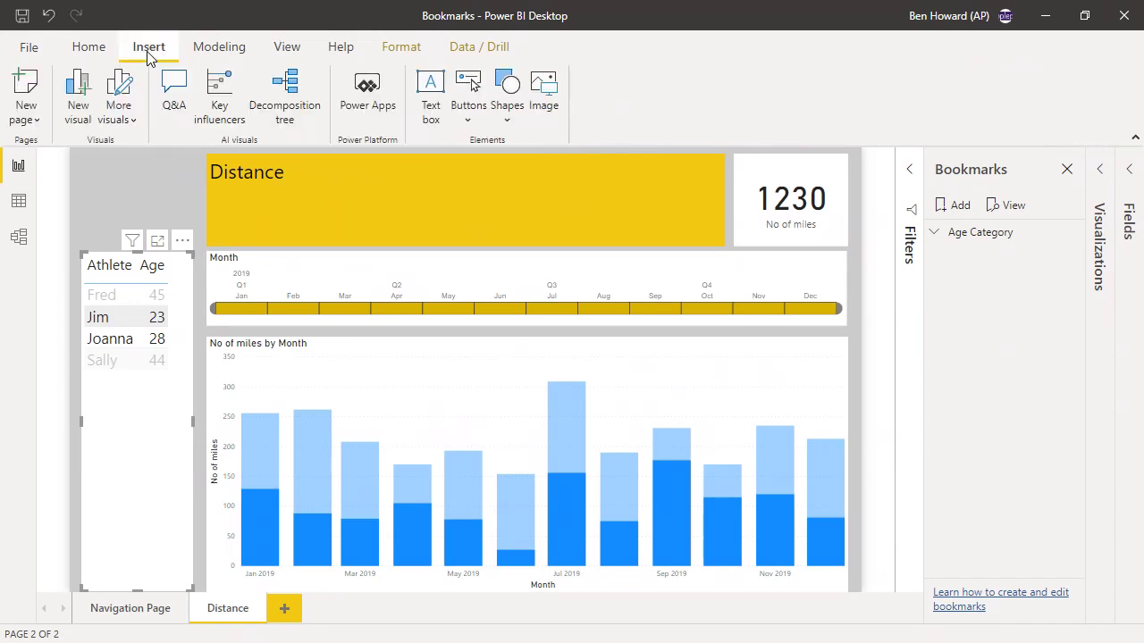
{"action": "left_click", "coordinate": [464, 121]}
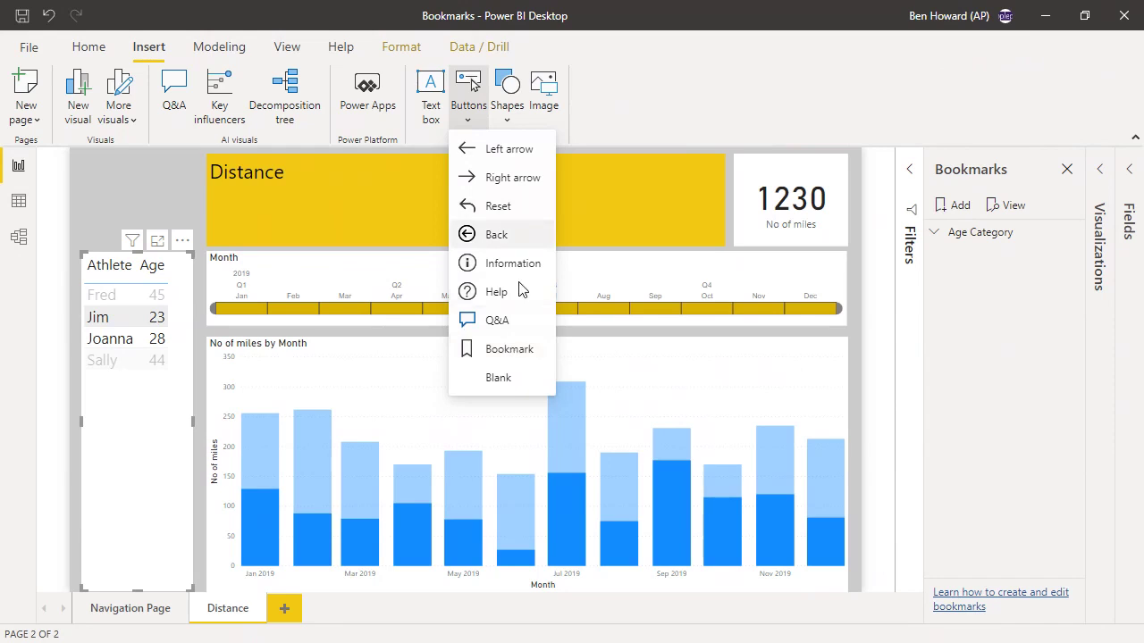
{"action": "left_click", "coordinate": [524, 356]}
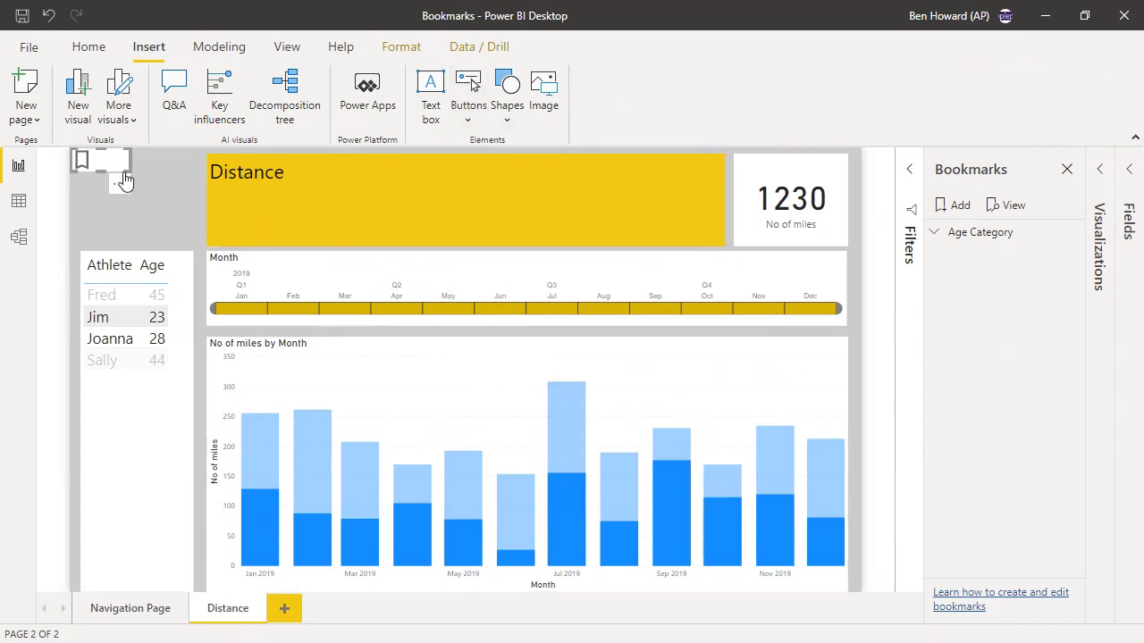
{"action": "left_click_drag", "start_coordinate": [130, 172], "coordinate": [190, 239]}
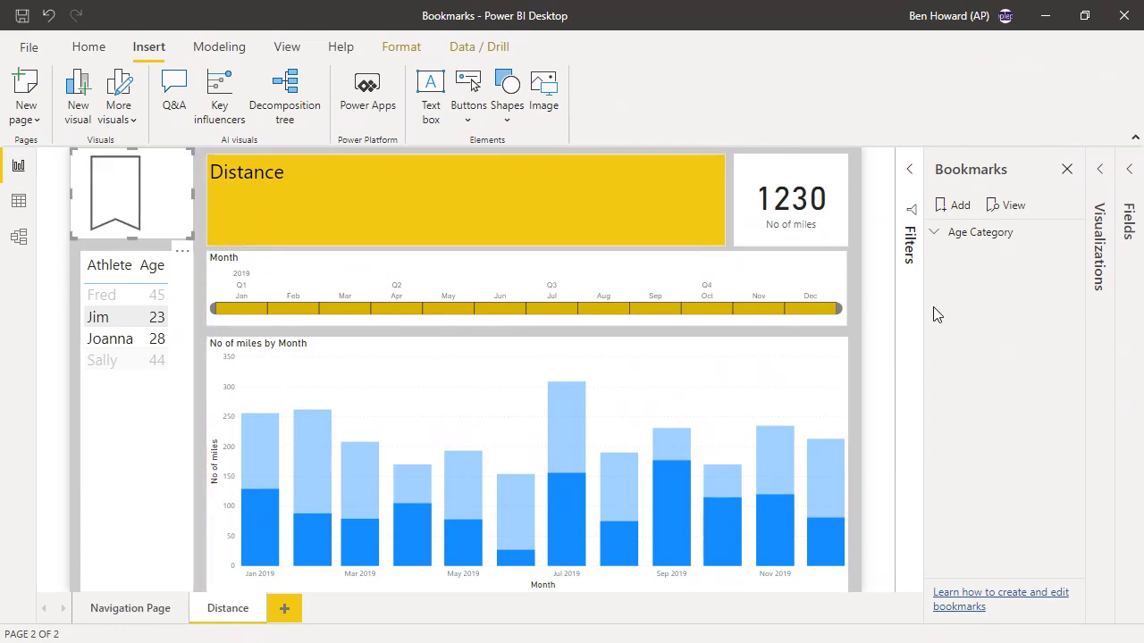
Enable button text on the bookmark button and set the text to Reset filters.
{"action": "left_click", "coordinate": [1105, 171]}
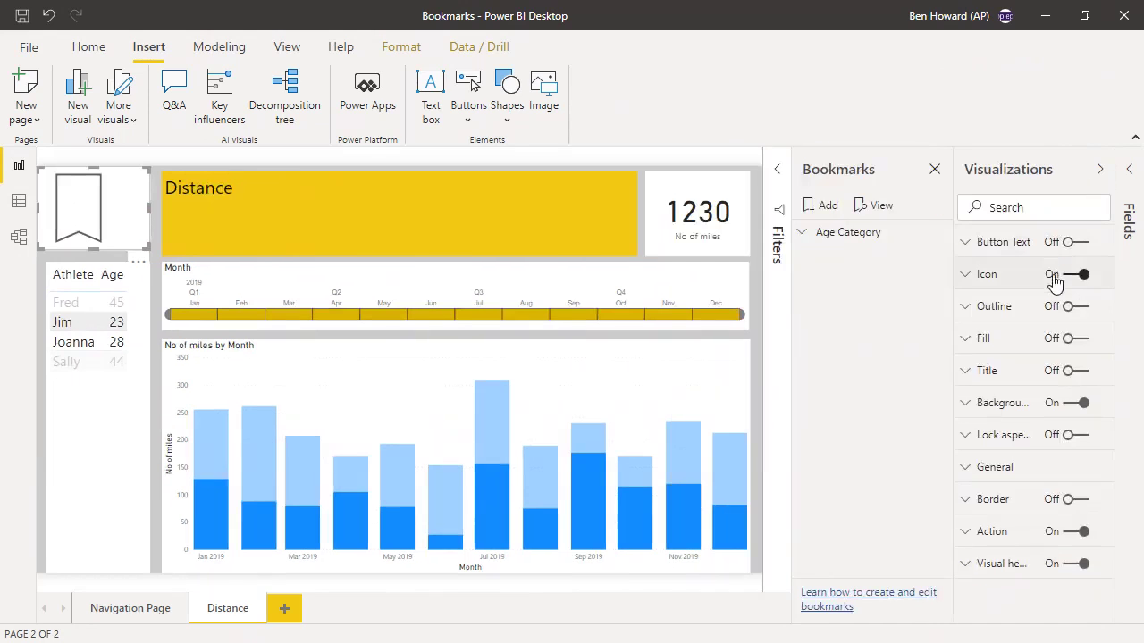
{"action": "left_click", "coordinate": [1071, 243]}
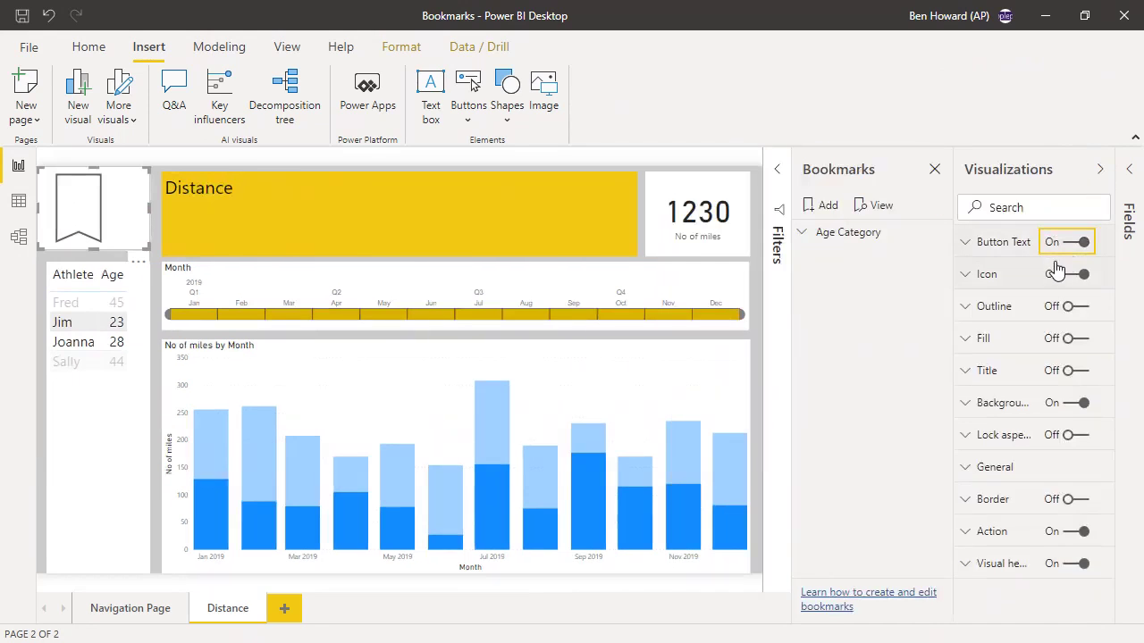
{"action": "left_click", "coordinate": [969, 244]}
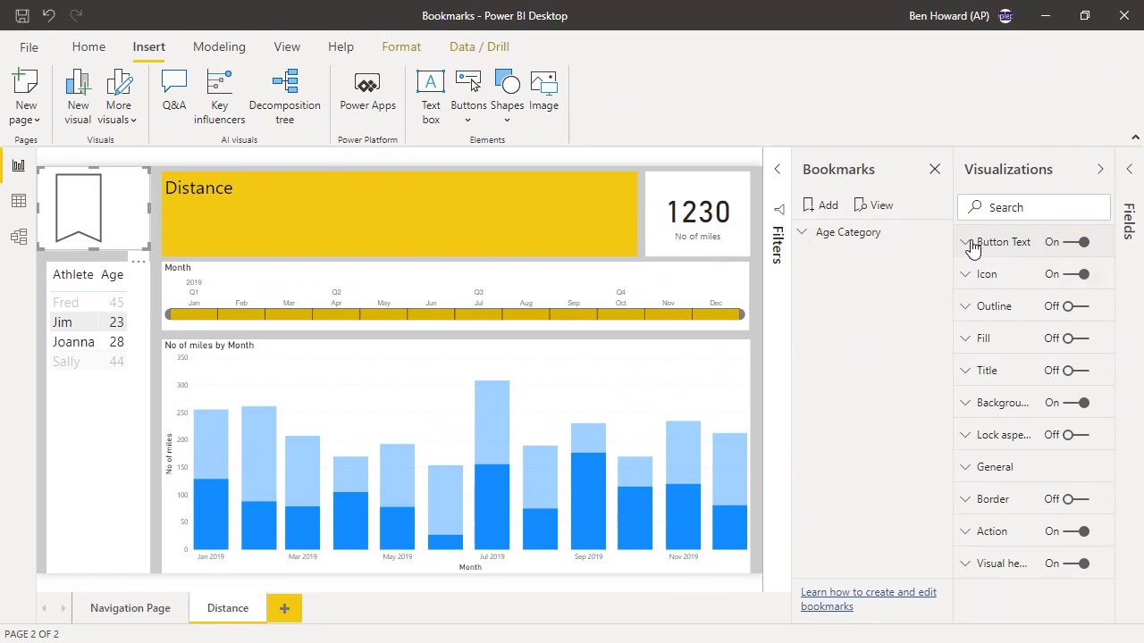
{"action": "left_click", "coordinate": [1003, 325]}
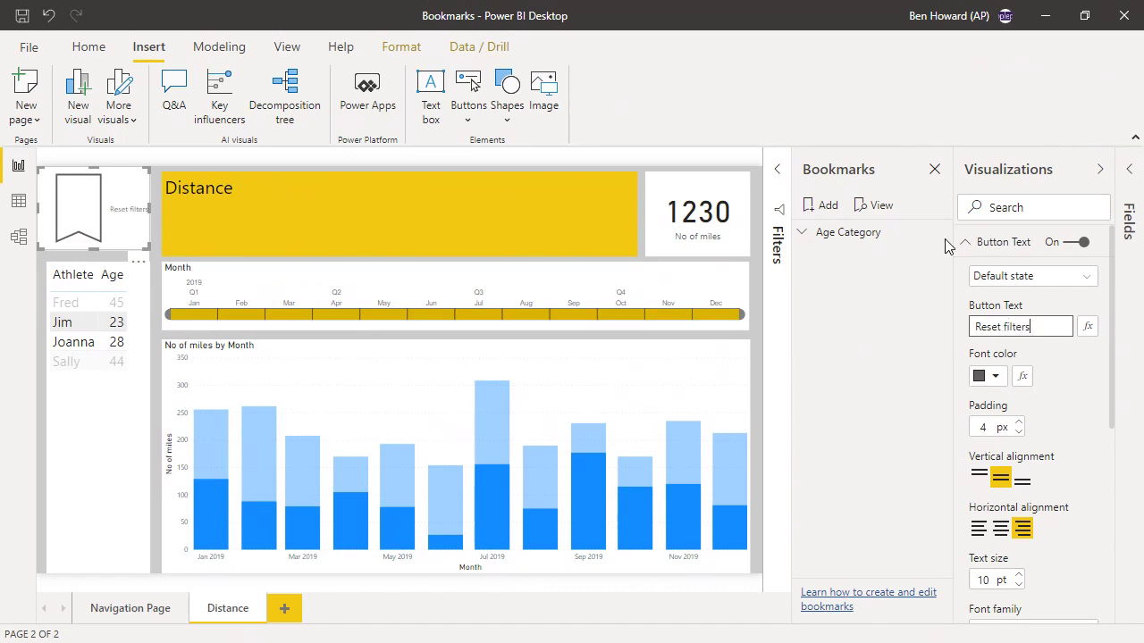
{"action": "left_click", "coordinate": [870, 313]}
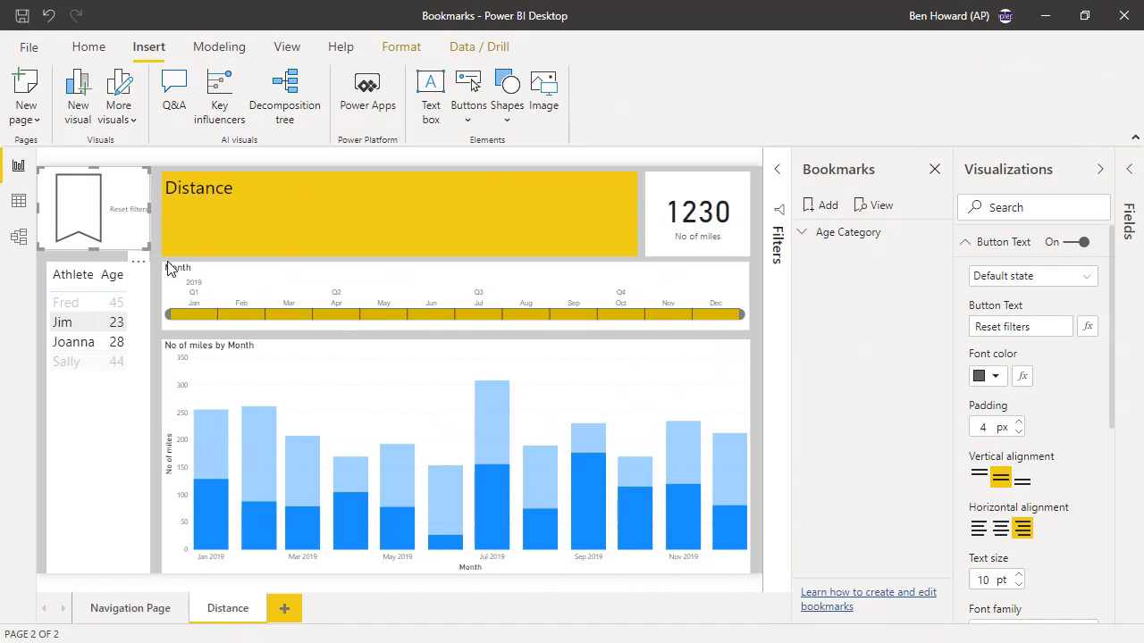
{"action": "left_click", "coordinate": [968, 244]}
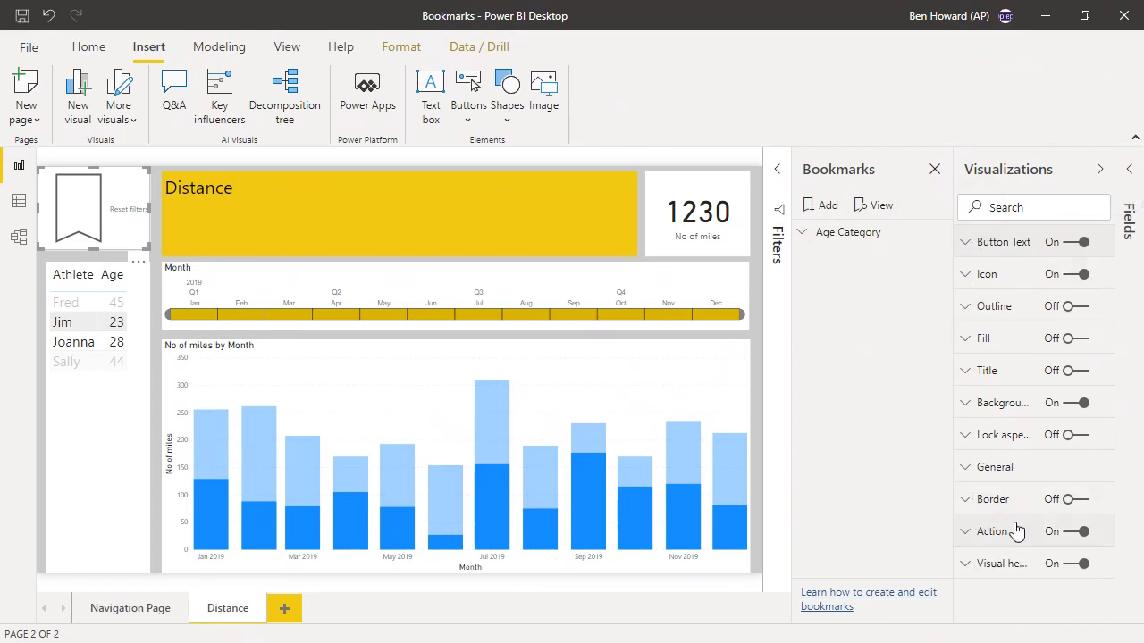
Examine the Reset filters button's action settings, keeping the Bookmark type and checking which bookmarks it can target.
{"action": "left_click", "coordinate": [974, 533]}
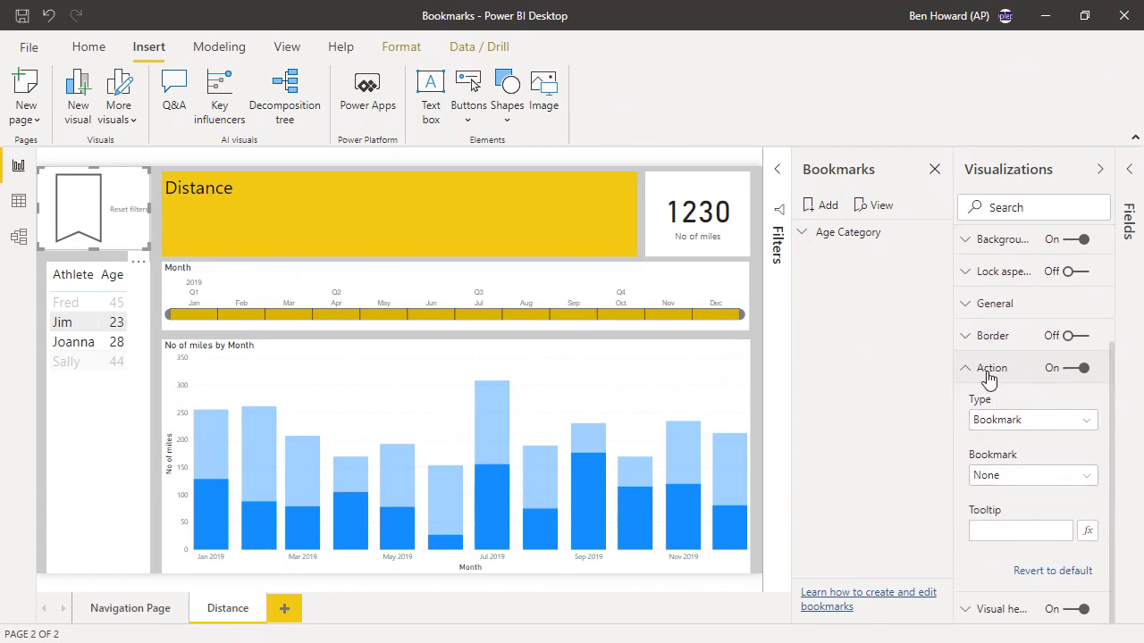
{"action": "left_click", "coordinate": [1004, 430]}
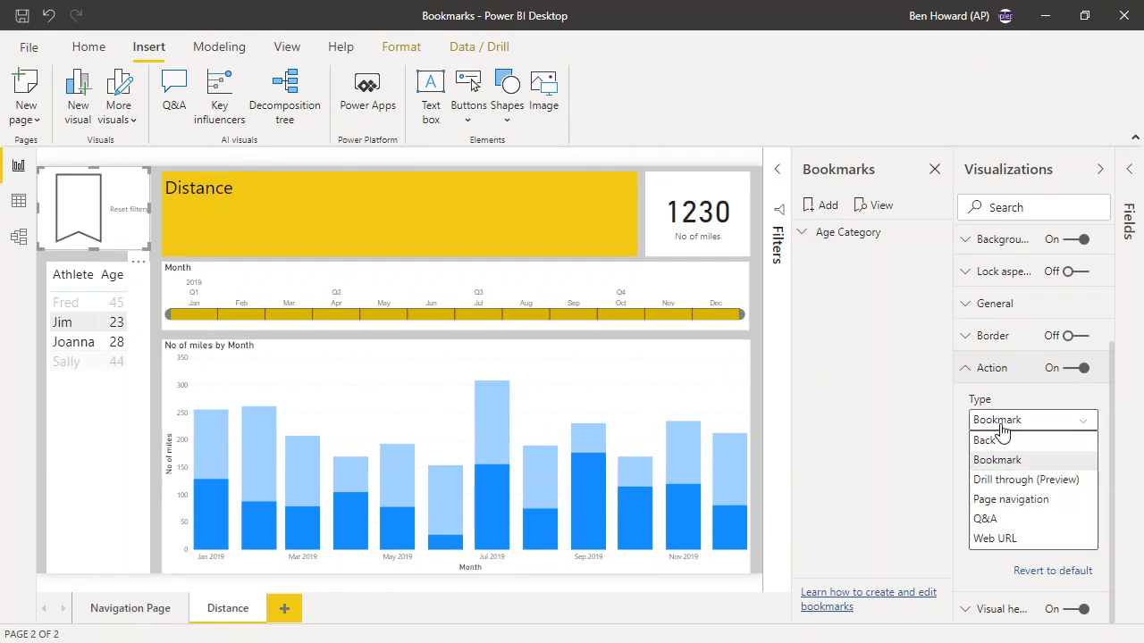
{"action": "left_click", "coordinate": [1007, 460]}
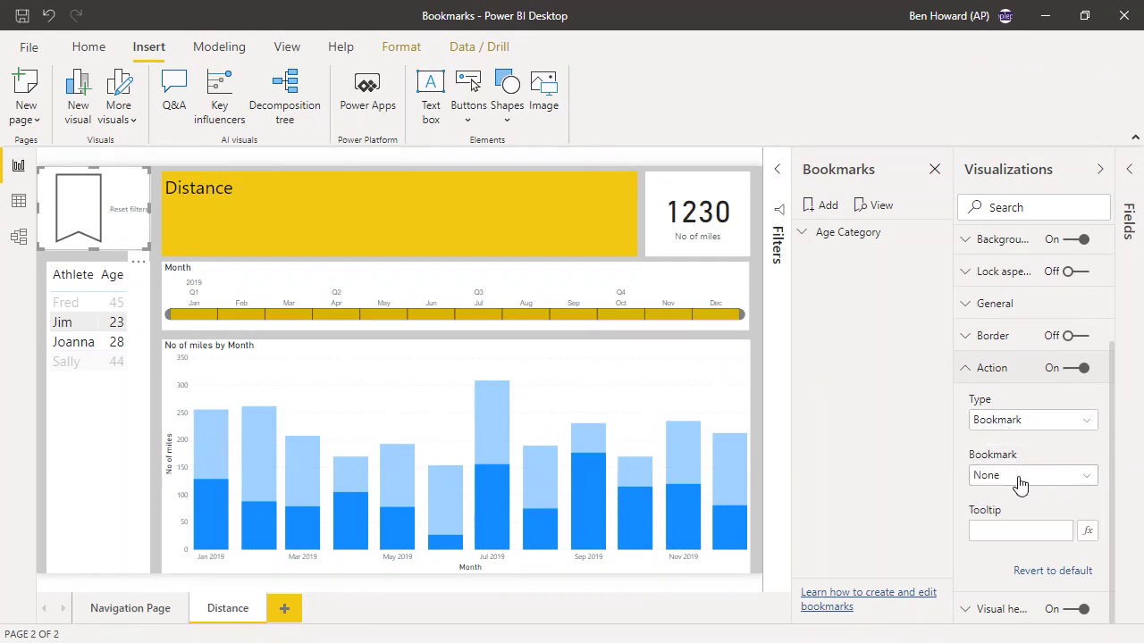
{"action": "left_click", "coordinate": [1019, 480]}
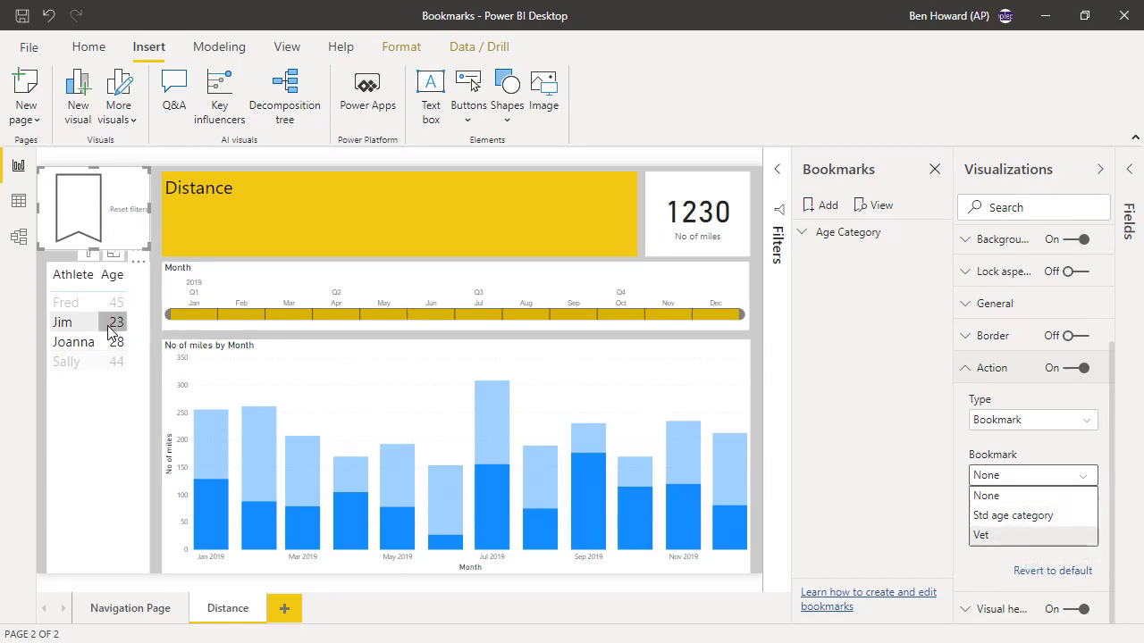
{"action": "left_click", "coordinate": [72, 439]}
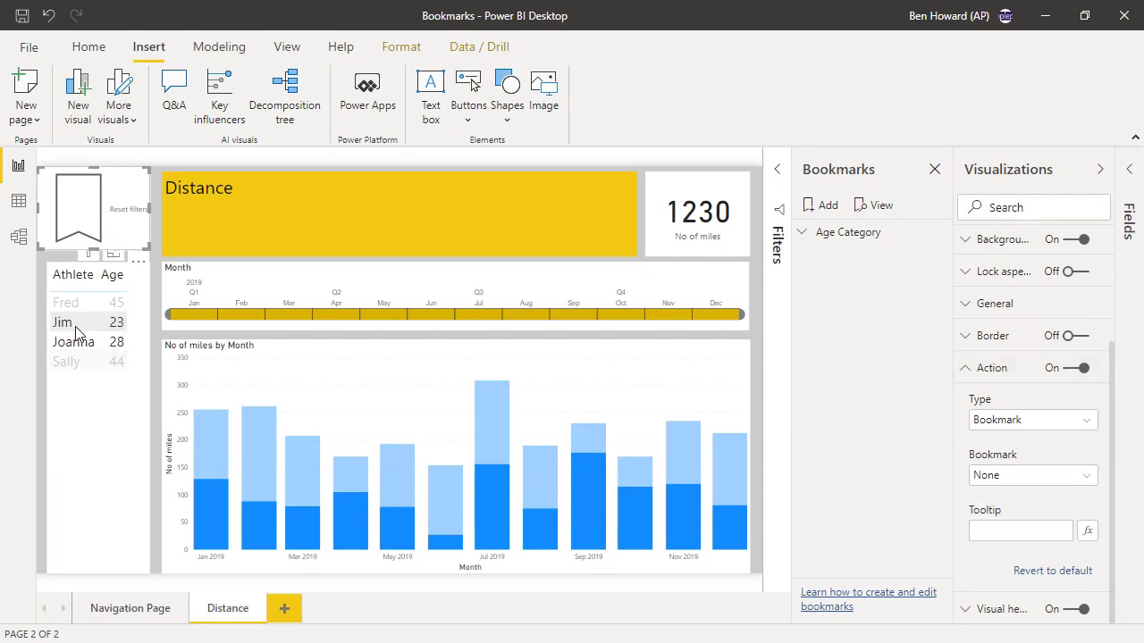
Clear the athlete selection in the table and add a bookmark of the unfiltered page named reset.
{"action": "left_click", "coordinate": [76, 332]}
{"action": "left_click", "coordinate": [76, 332]}
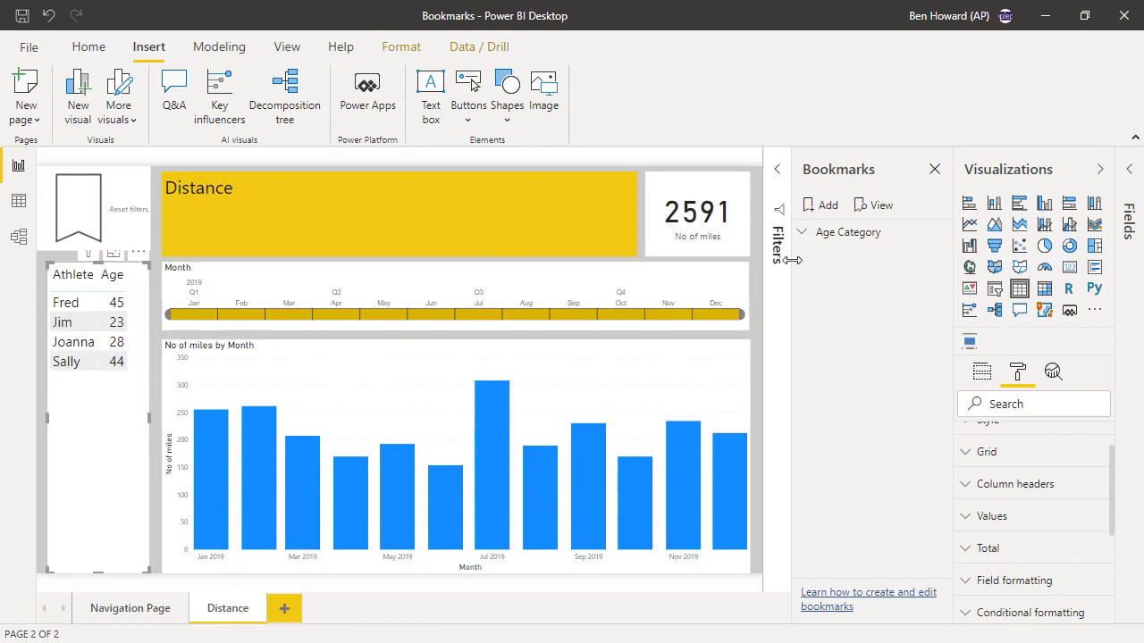
{"action": "left_click", "coordinate": [828, 215]}
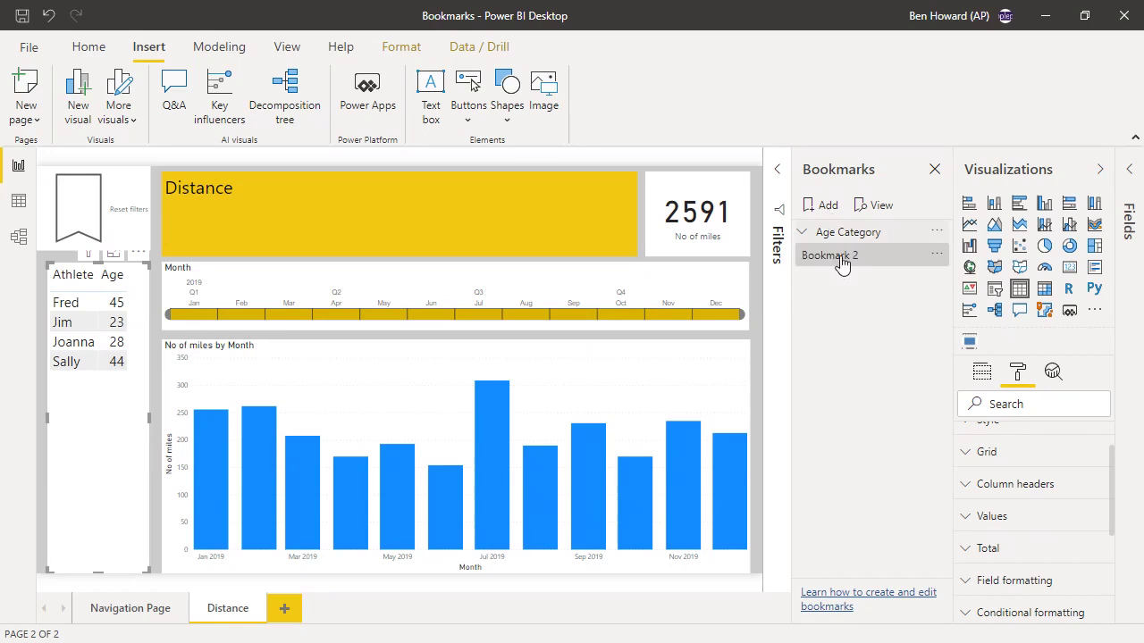
{"action": "left_click", "coordinate": [939, 259]}
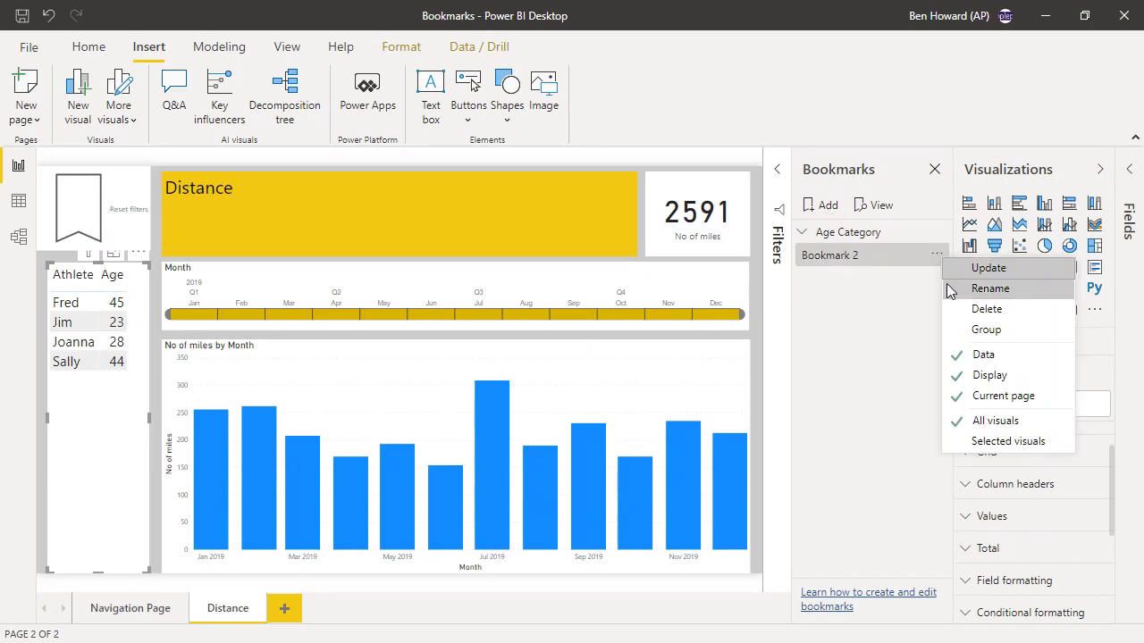
{"action": "left_click", "coordinate": [961, 288]}
{"action": "type", "text": "set"}
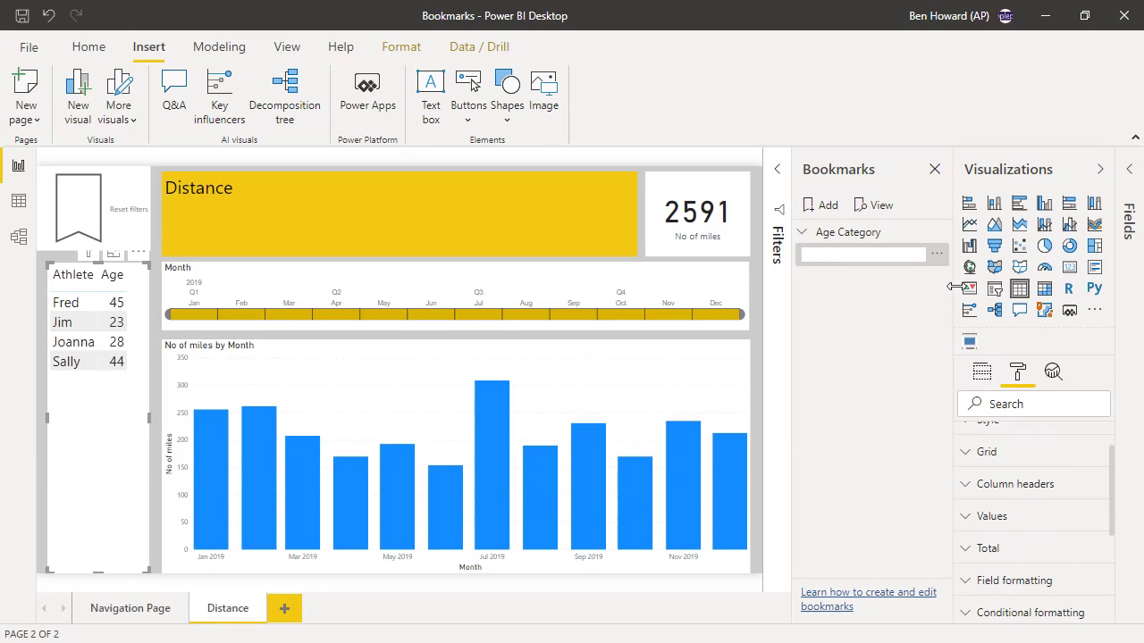
{"action": "key", "text": "Return"}
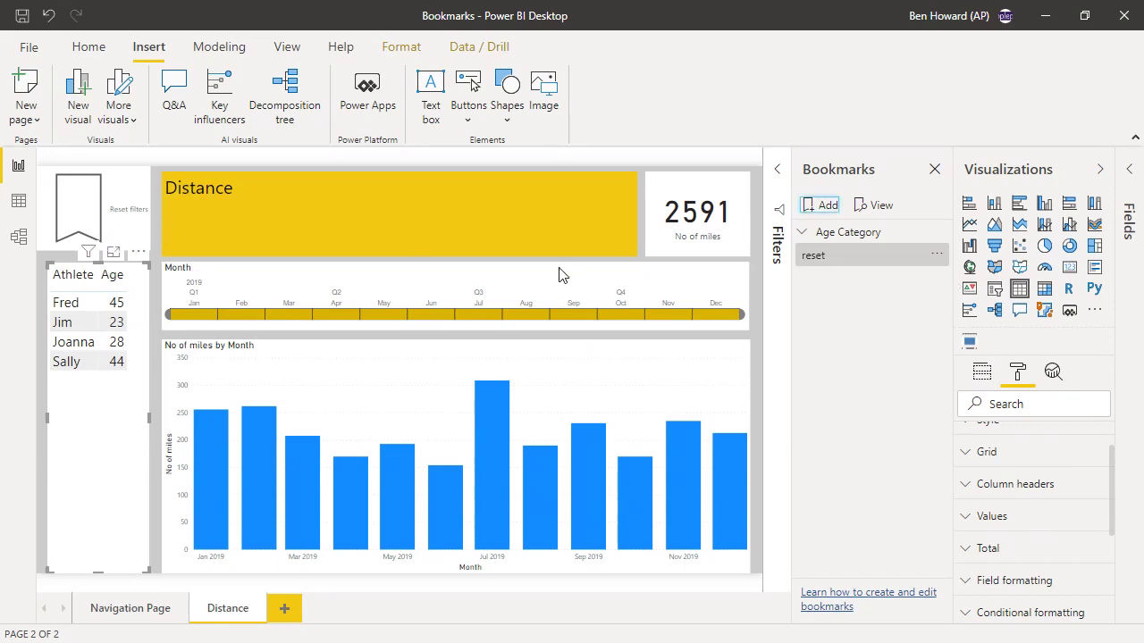
Set the Reset filters button's action to the Bookmark type with the reset bookmark as its target.
{"action": "left_click", "coordinate": [106, 220]}
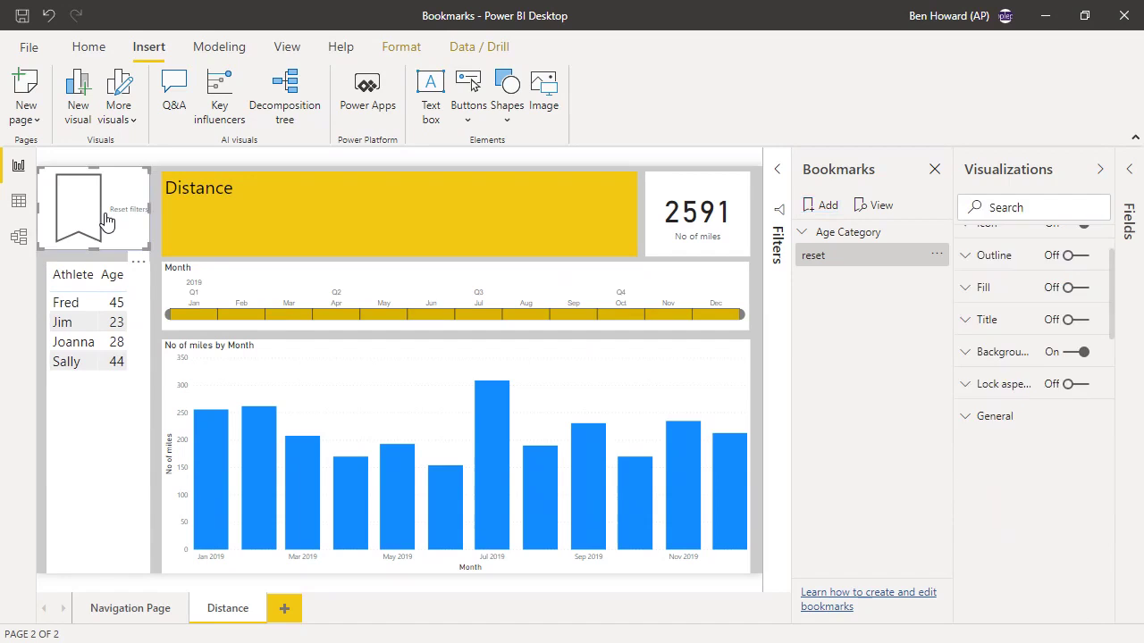
{"action": "scroll", "coordinate": [1037, 501], "scroll_direction": "down", "scroll_amount": 2}
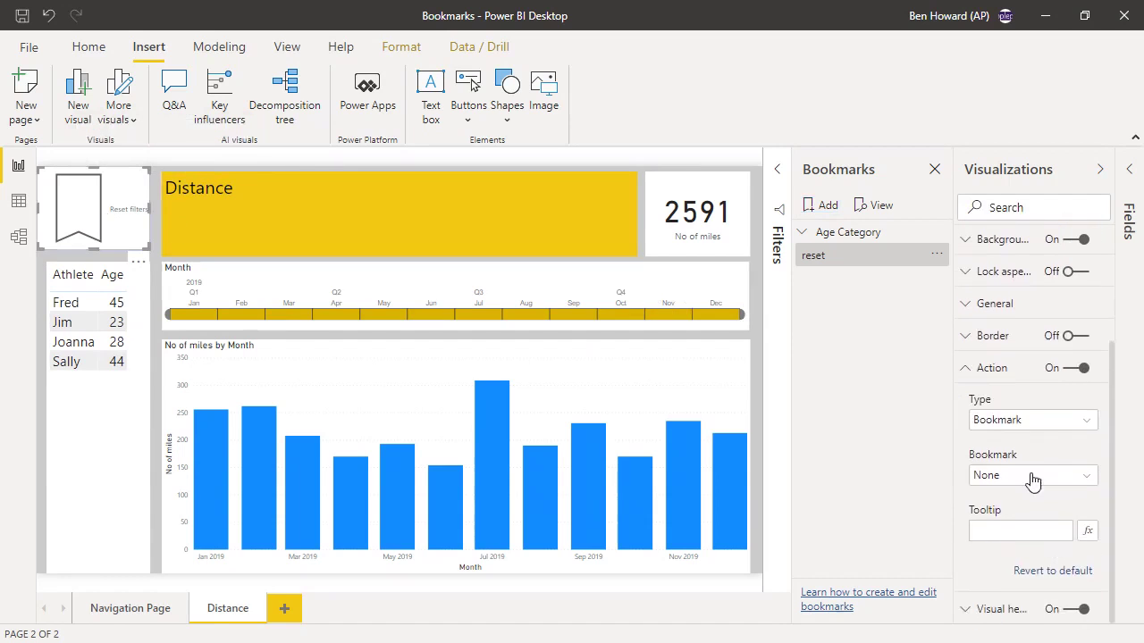
{"action": "left_click", "coordinate": [1061, 427]}
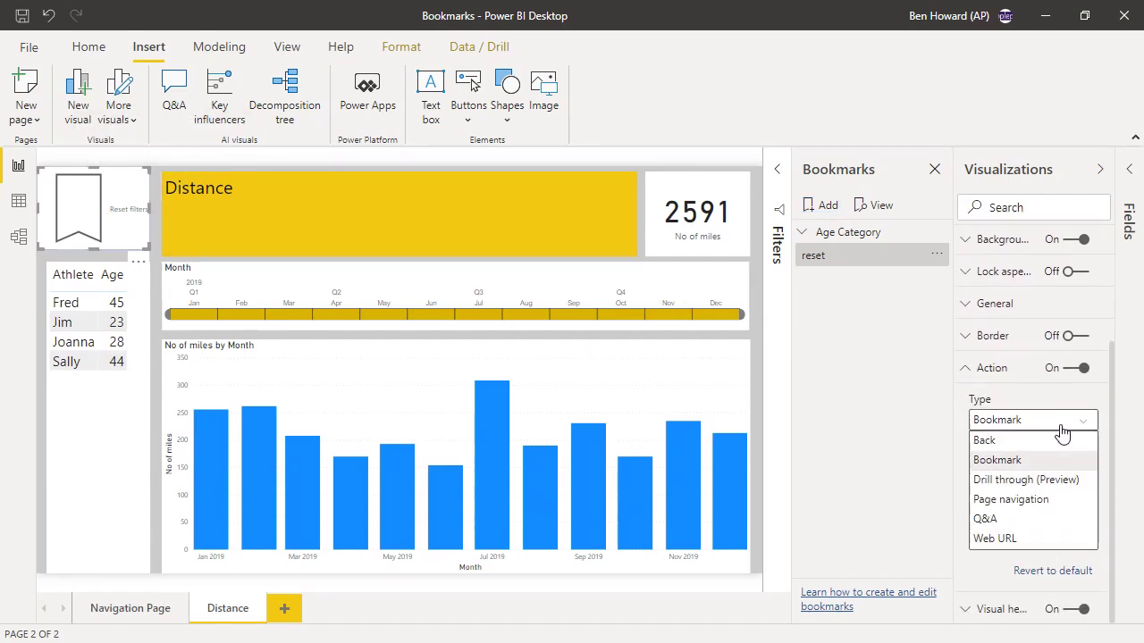
{"action": "left_click", "coordinate": [1053, 462]}
{"action": "left_click", "coordinate": [1058, 480]}
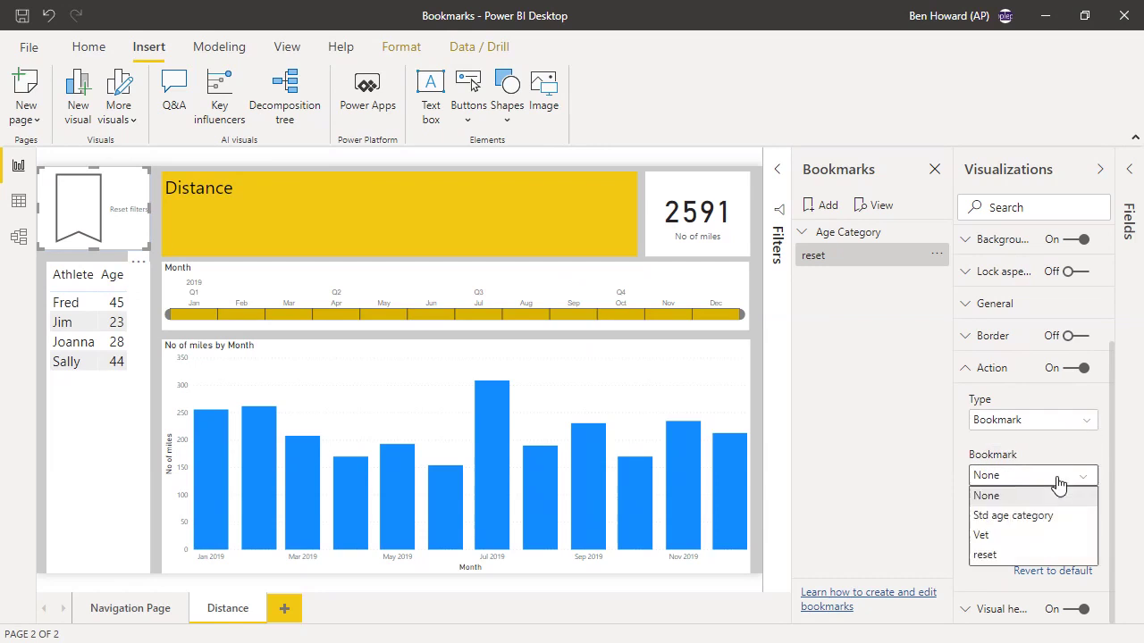
{"action": "left_click", "coordinate": [1023, 555]}
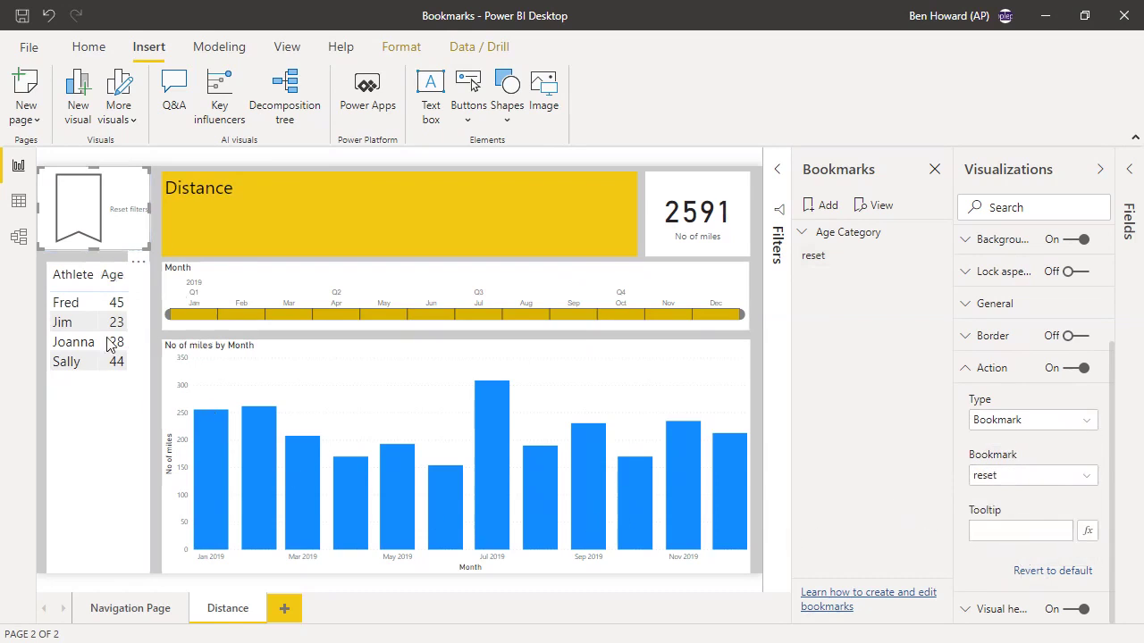
Test the Reset filters button in bookmark view by applying Std age category, resetting the page with the button and leaving the view.
{"action": "left_click", "coordinate": [882, 212]}
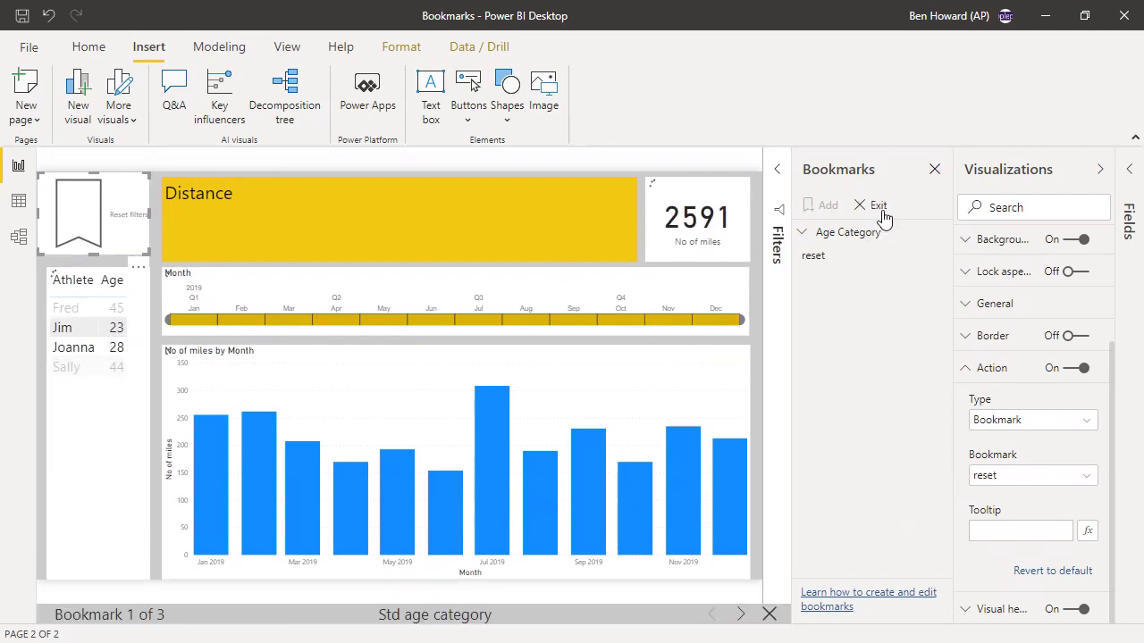
{"action": "left_click", "coordinate": [802, 232]}
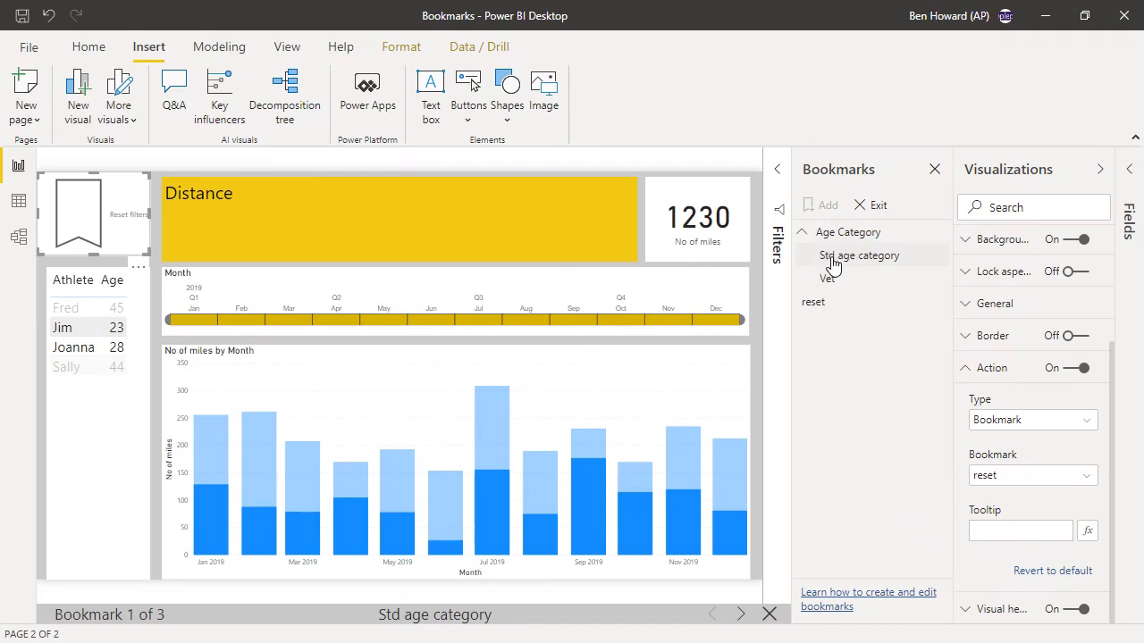
{"action": "left_click", "coordinate": [93, 205], "text": "ctrl"}
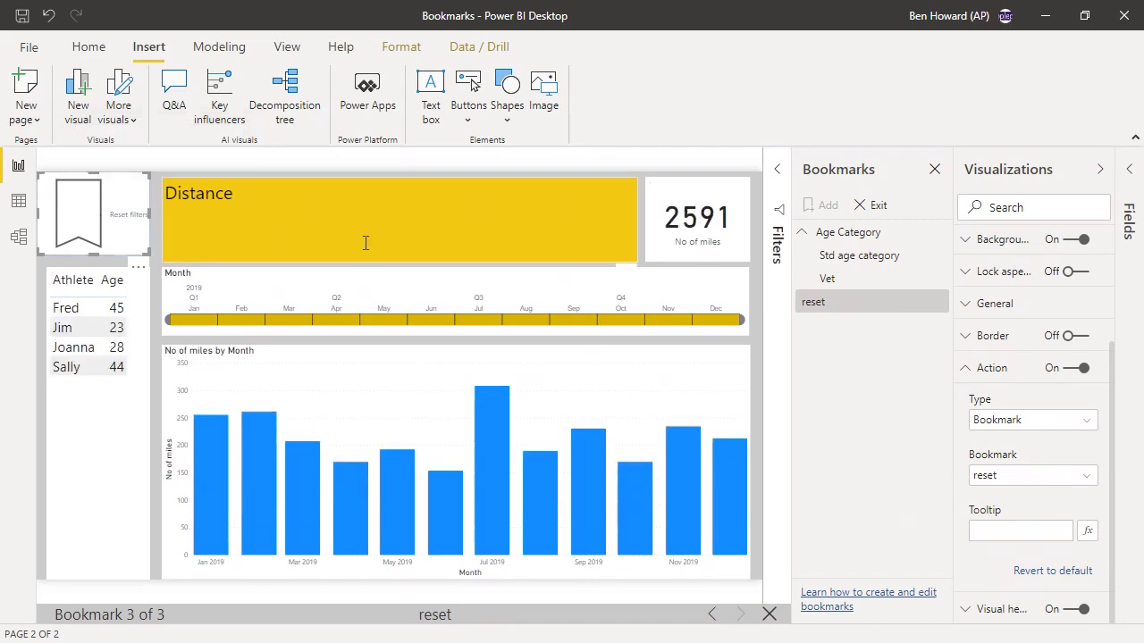
{"action": "left_click", "coordinate": [859, 236]}
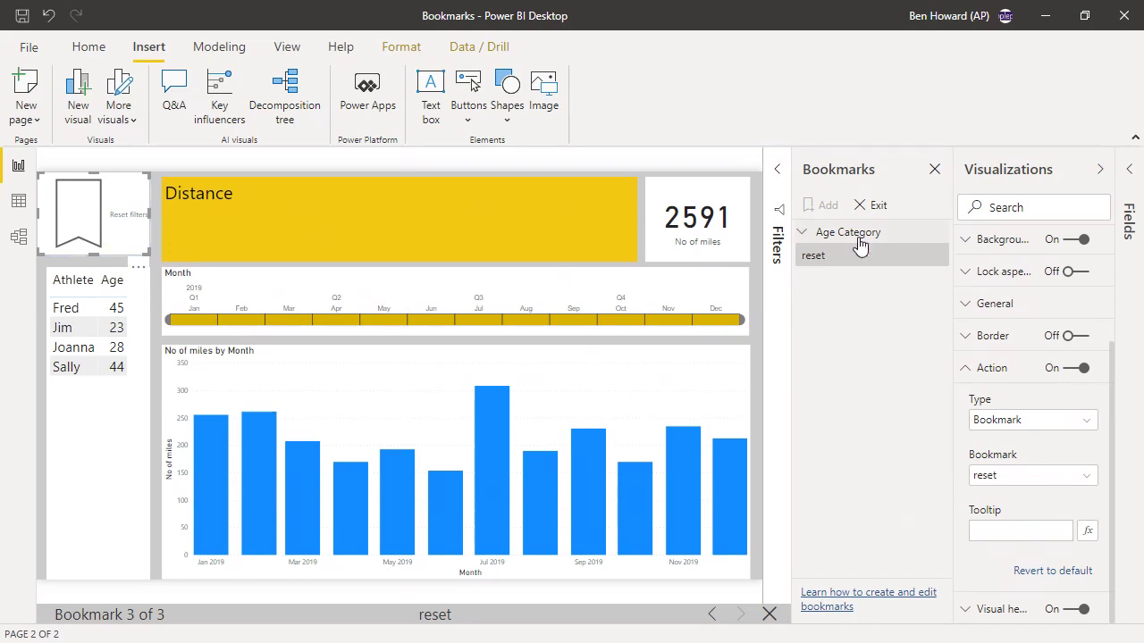
{"action": "left_click", "coordinate": [871, 205]}
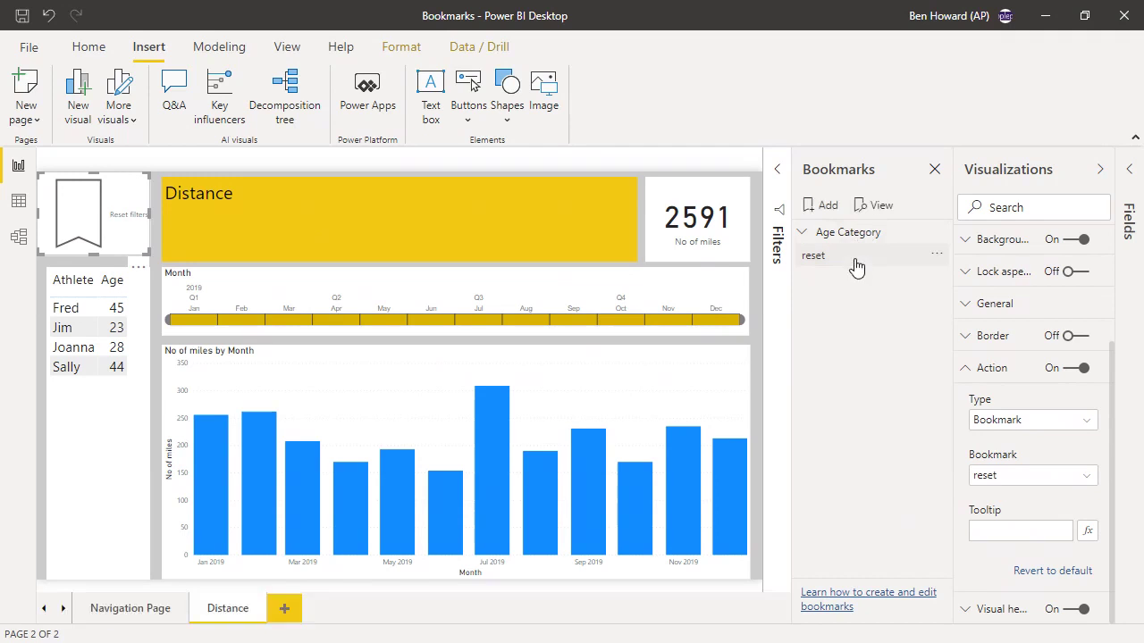
Expand the Age Category group, step through the full bookmark slideshow to Vet, return to Std age category and exit the view.
{"action": "left_click", "coordinate": [849, 234]}
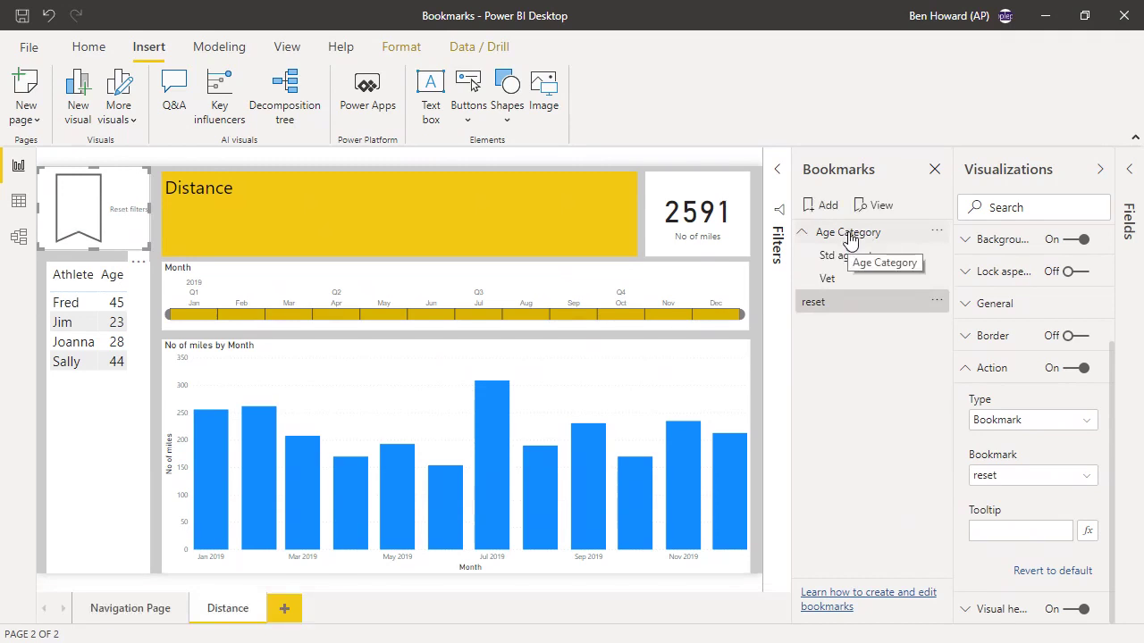
{"action": "left_click", "coordinate": [867, 207]}
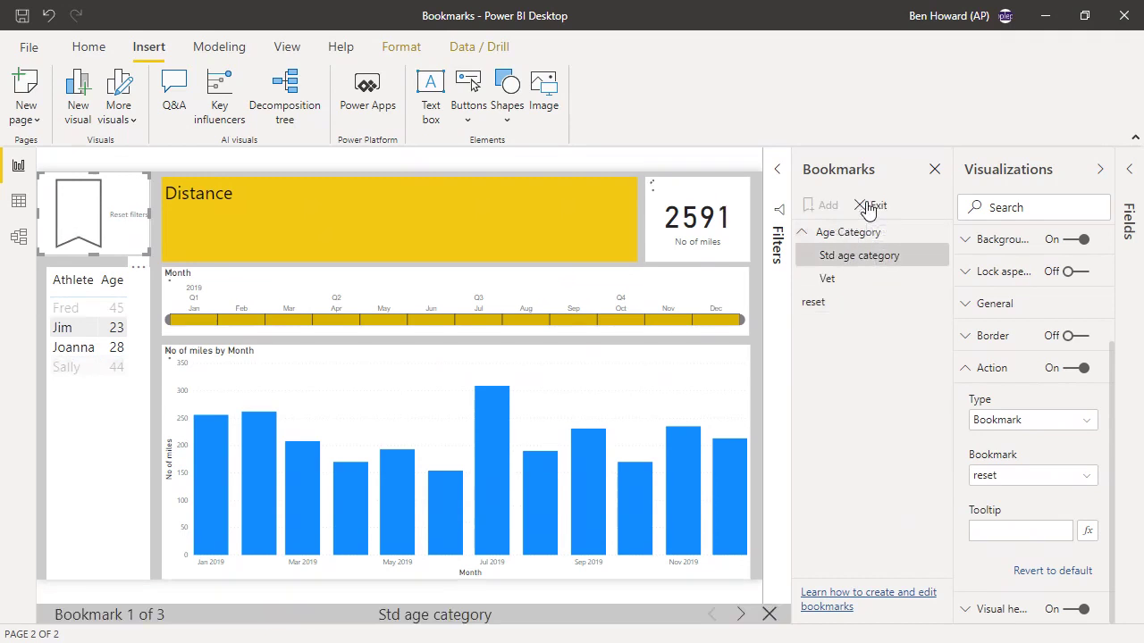
{"action": "left_click", "coordinate": [741, 615]}
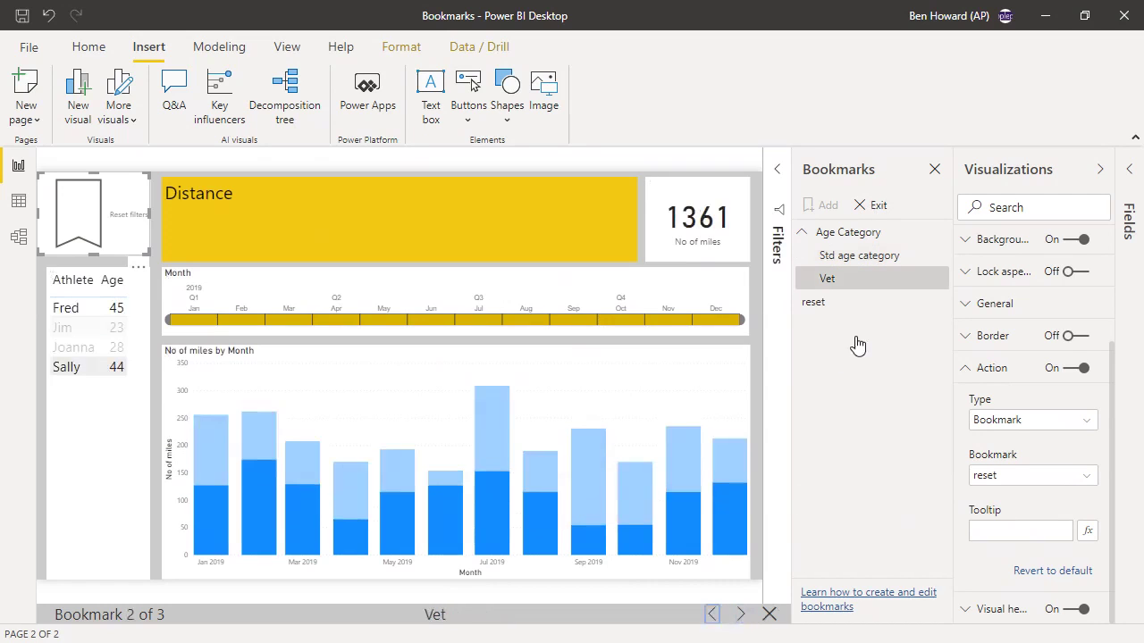
{"action": "left_click", "coordinate": [862, 258]}
{"action": "left_click", "coordinate": [883, 211]}
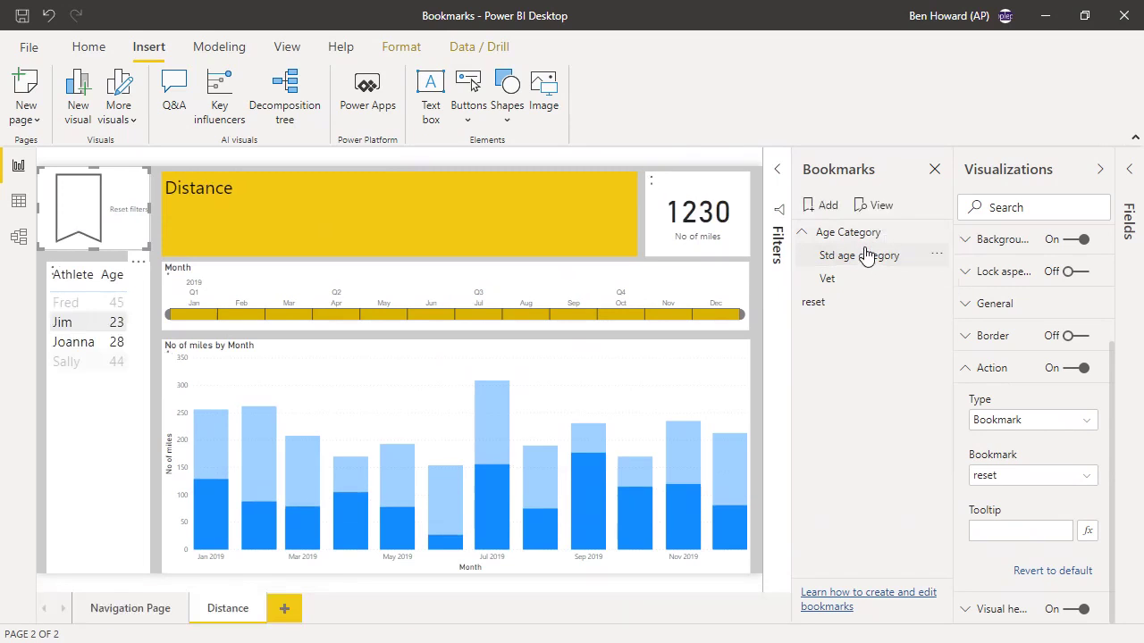
View only the Age Category group's bookmarks as a slideshow, switching between Std age category and Vet, and exit on Std age category.
{"action": "left_click", "coordinate": [881, 207]}
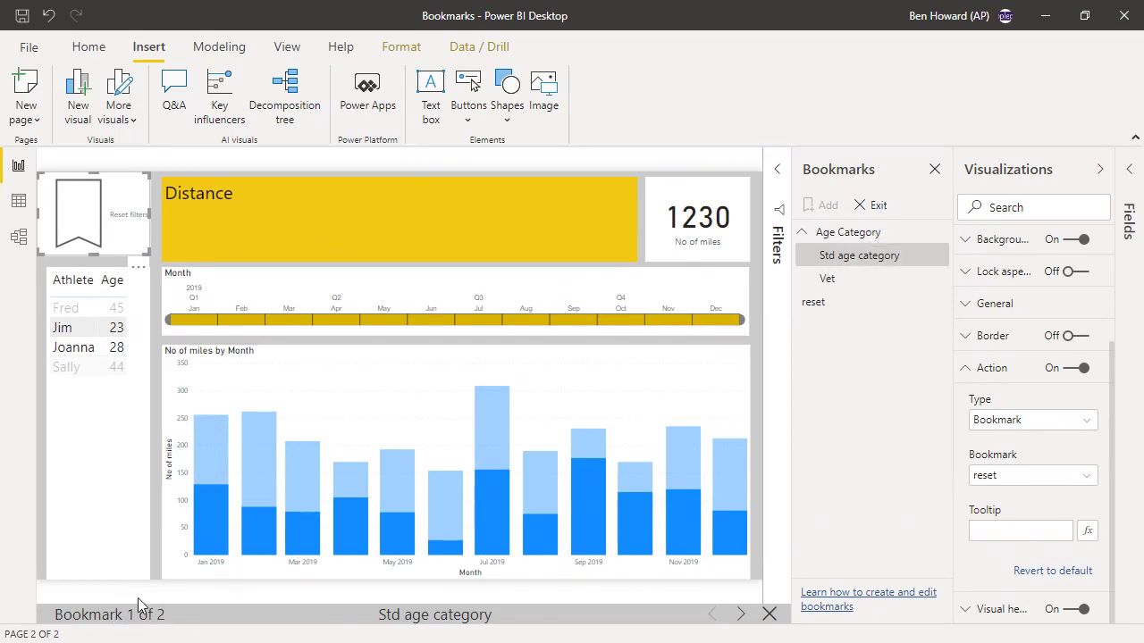
{"action": "left_click", "coordinate": [841, 258]}
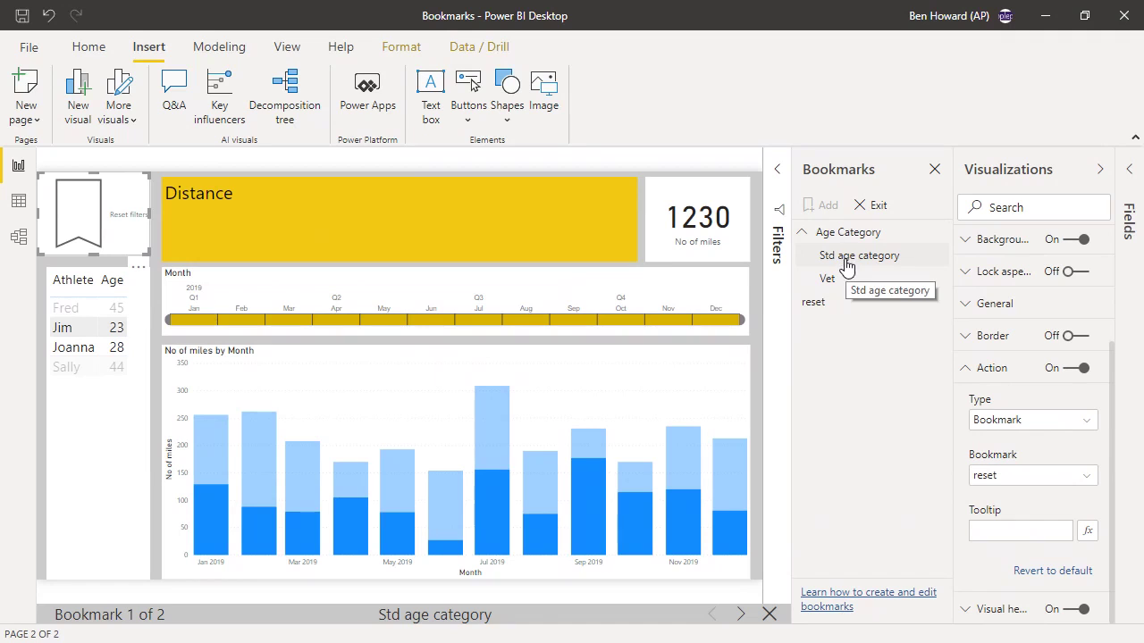
{"action": "left_click", "coordinate": [740, 615]}
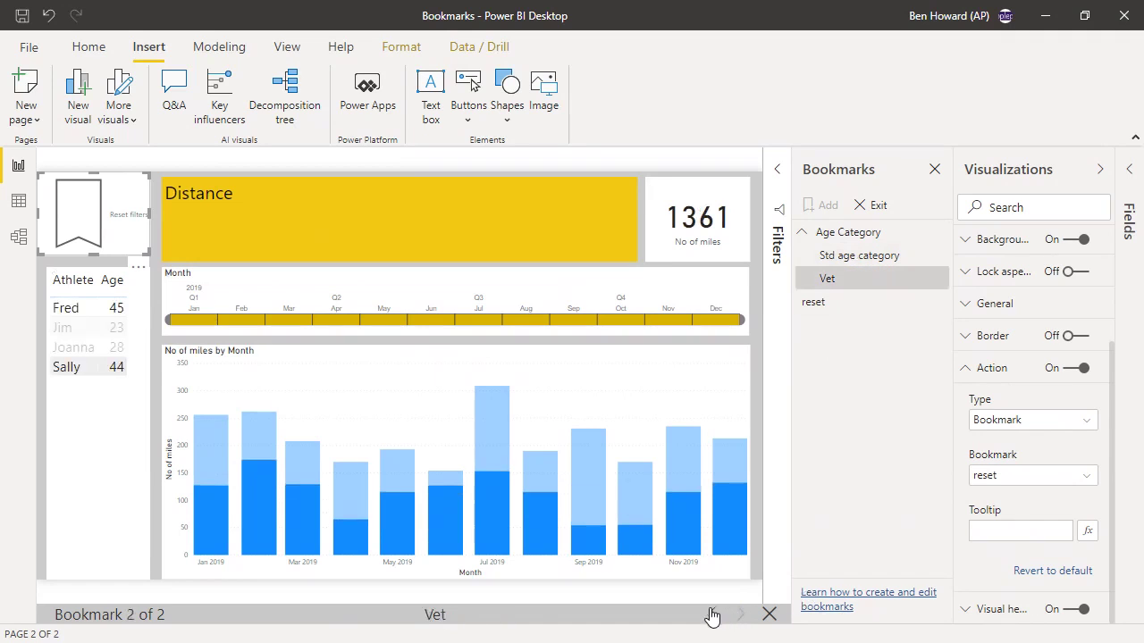
{"action": "left_click", "coordinate": [711, 615]}
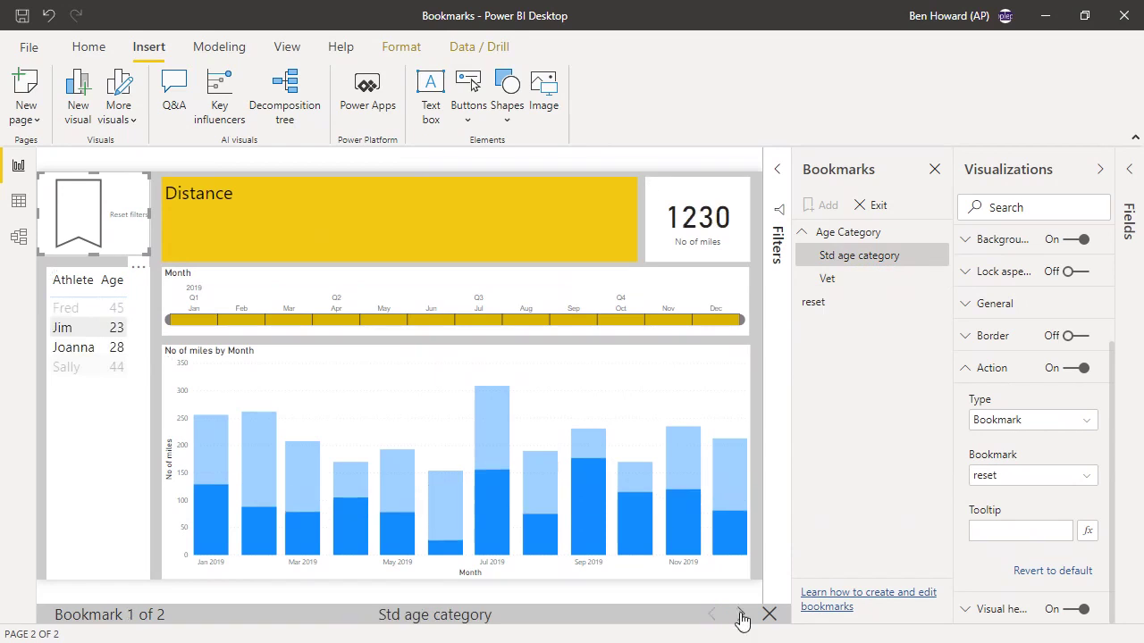
{"action": "left_click", "coordinate": [855, 277]}
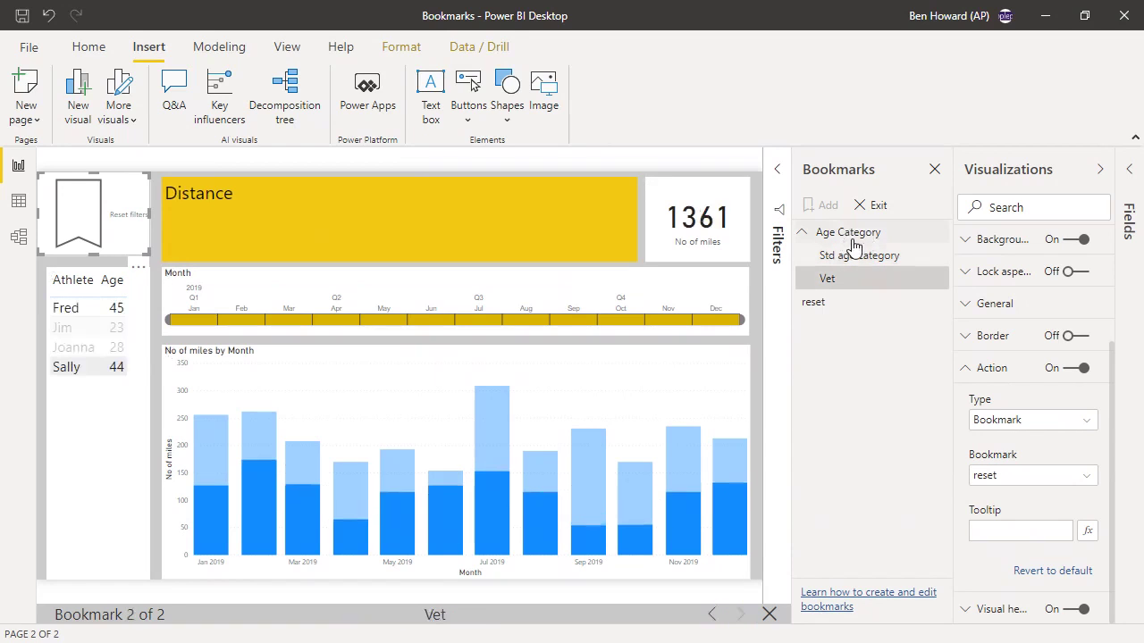
{"action": "left_click", "coordinate": [711, 614]}
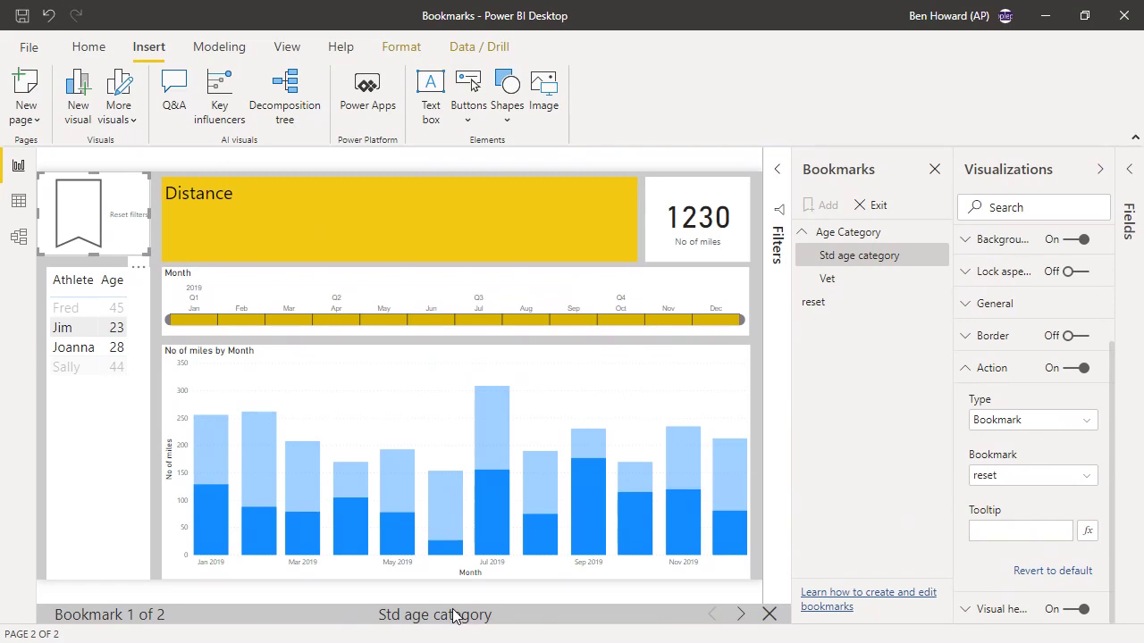
{"action": "left_click", "coordinate": [861, 208]}
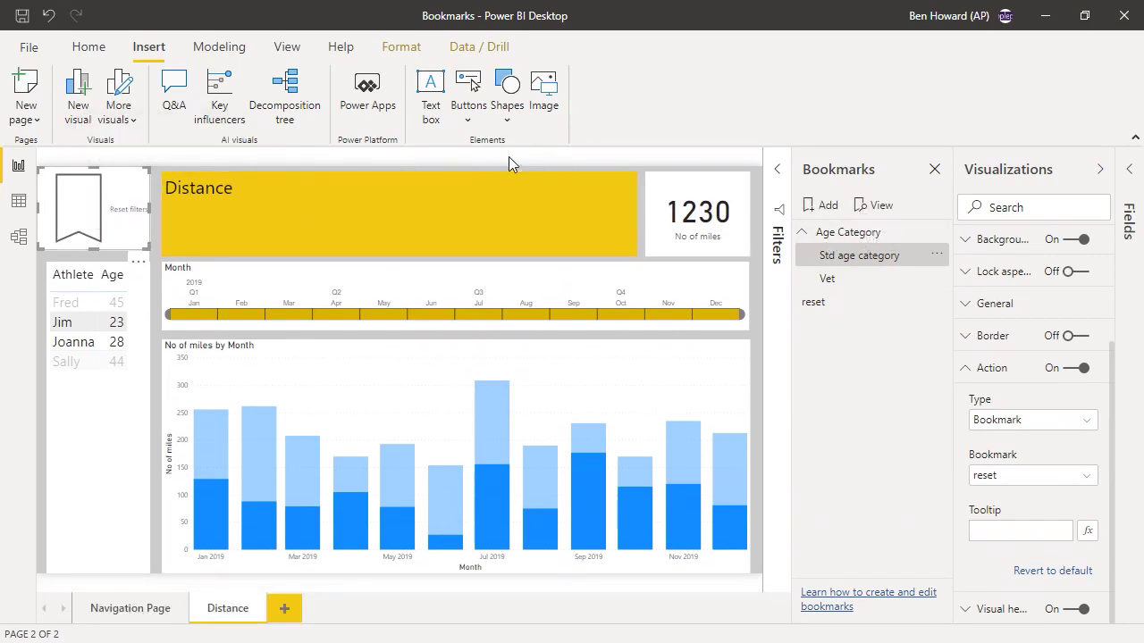
Try the Reset to default.png image from the Logos folder as an enlarged picture on the Distance page and delete it.
{"action": "left_click", "coordinate": [539, 105]}
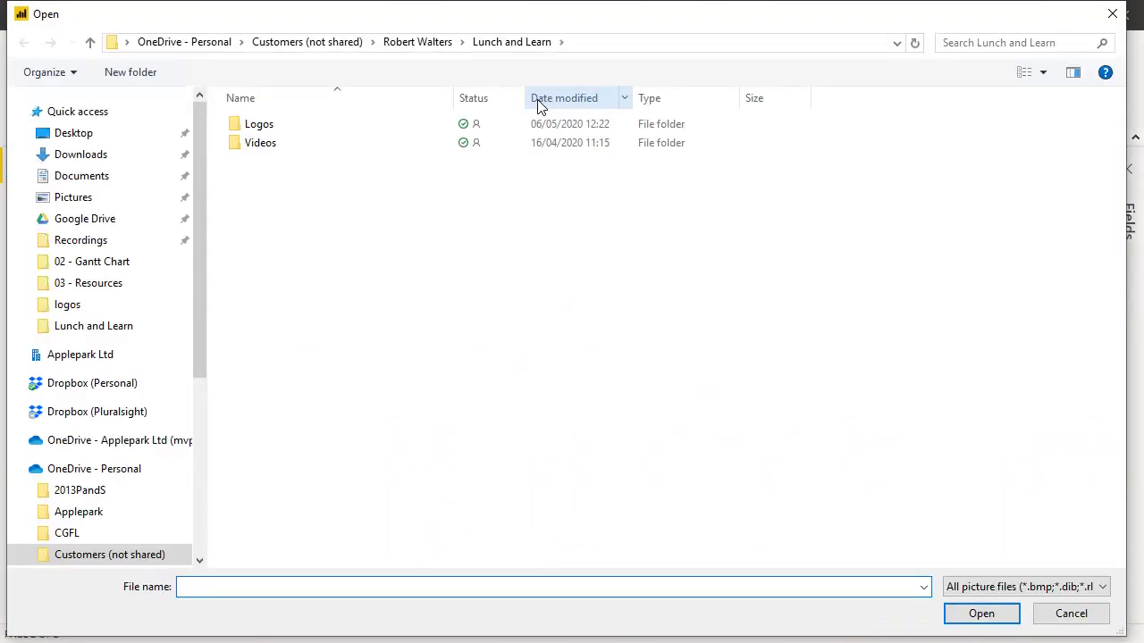
{"action": "double_click", "coordinate": [360, 128]}
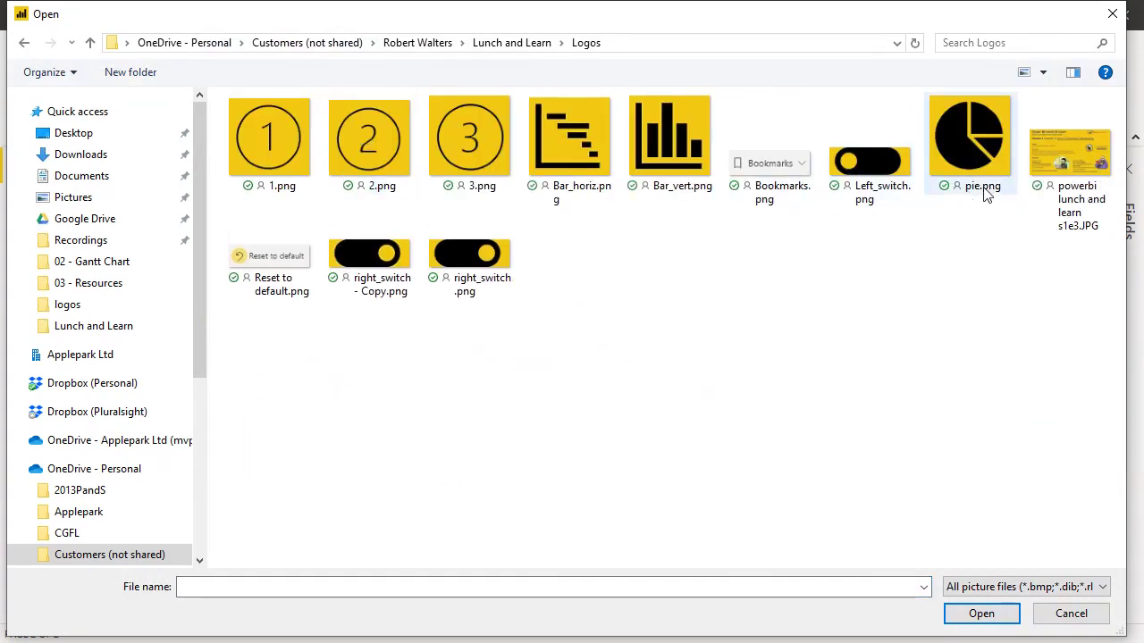
{"action": "left_click", "coordinate": [291, 255]}
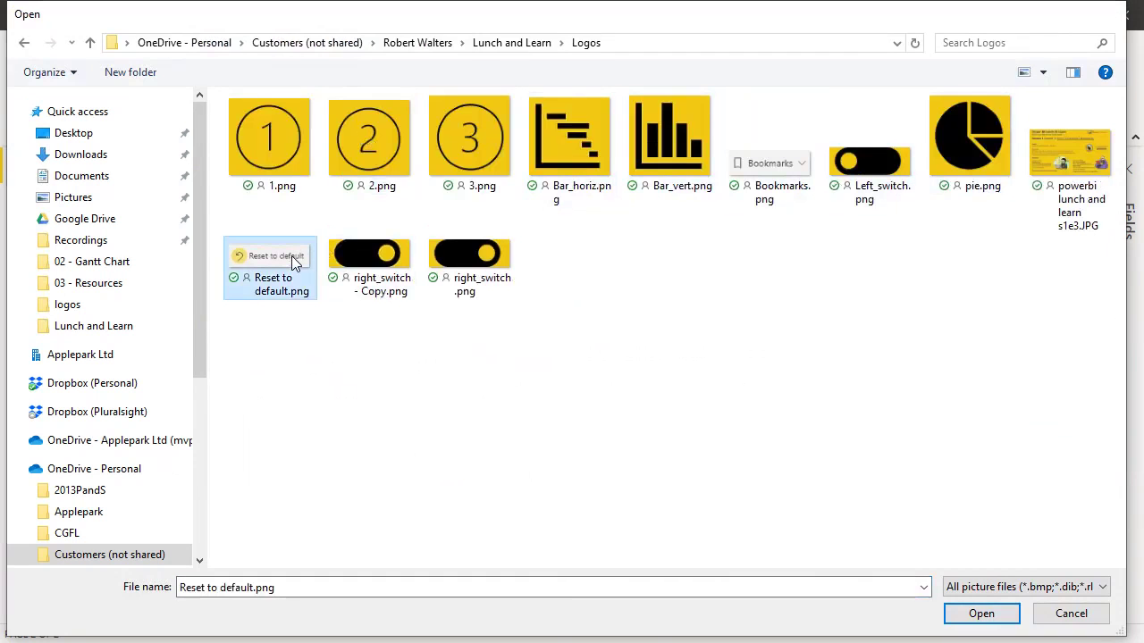
{"action": "double_click", "coordinate": [292, 256]}
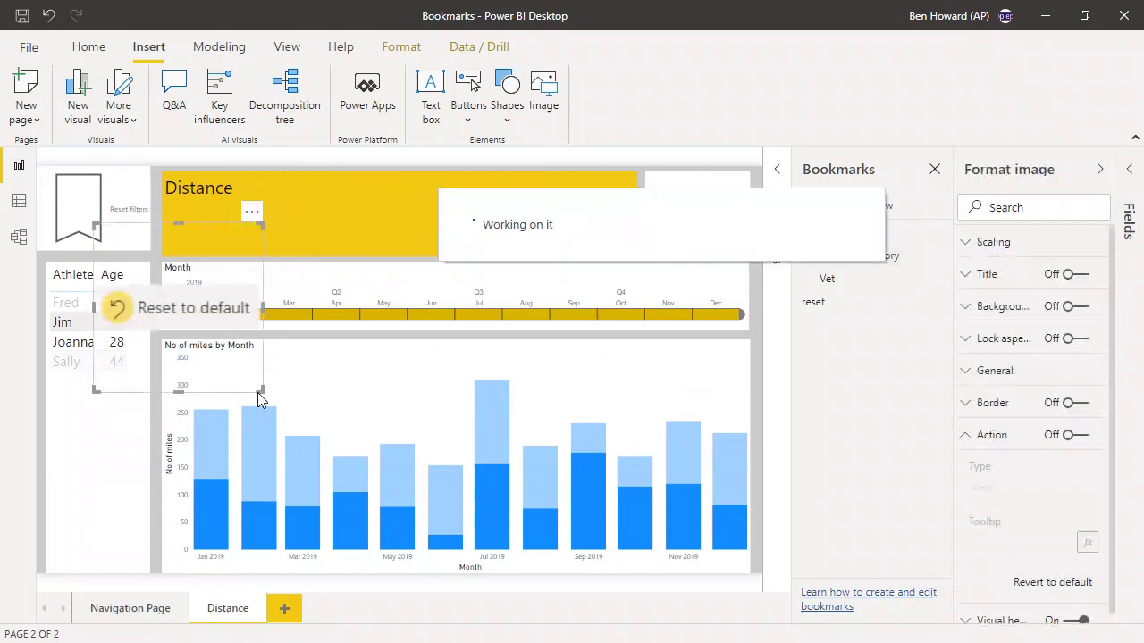
{"action": "left_click_drag", "start_coordinate": [260, 389], "coordinate": [364, 456]}
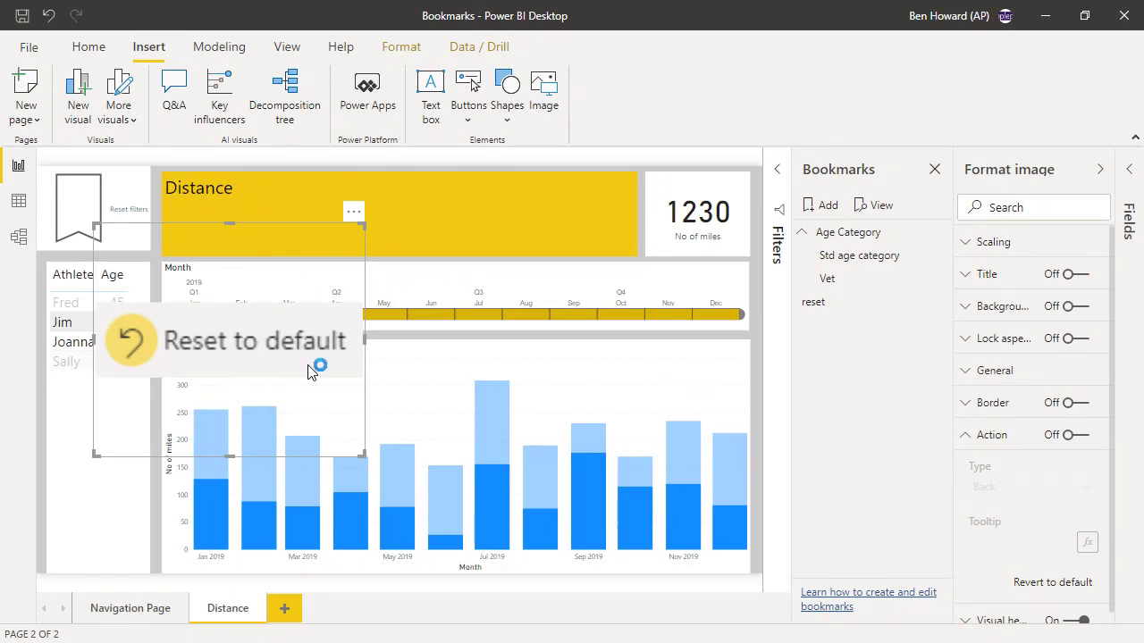
{"action": "key", "text": "Delete"}
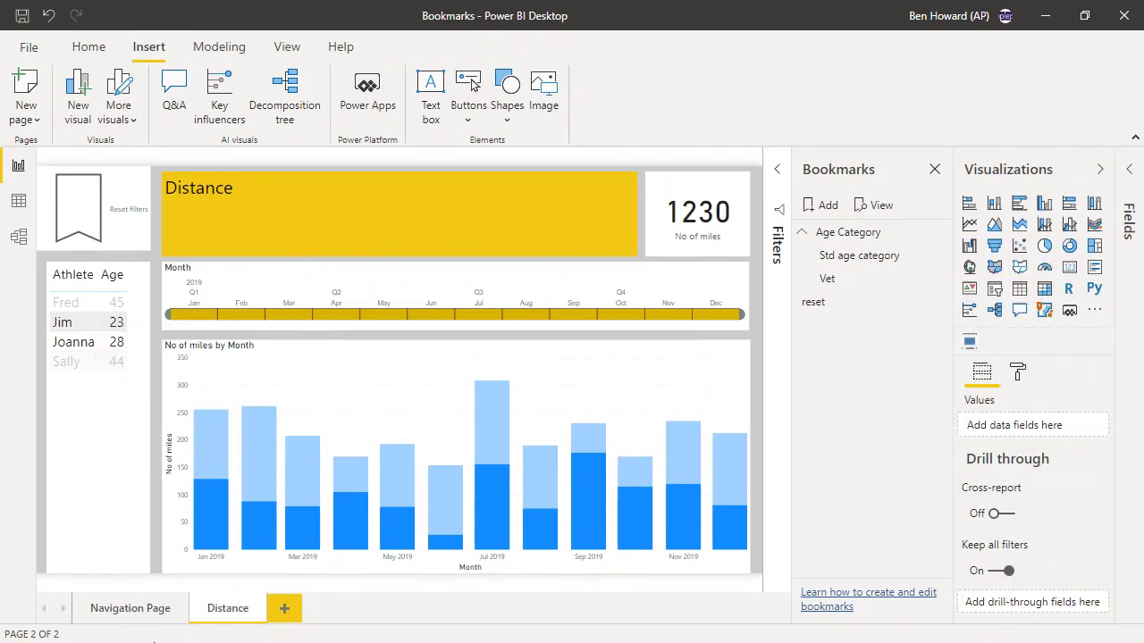
Duplicate the Distance page and shorten the athlete table on the copy to end just below its last row.
{"action": "right_click", "coordinate": [248, 616]}
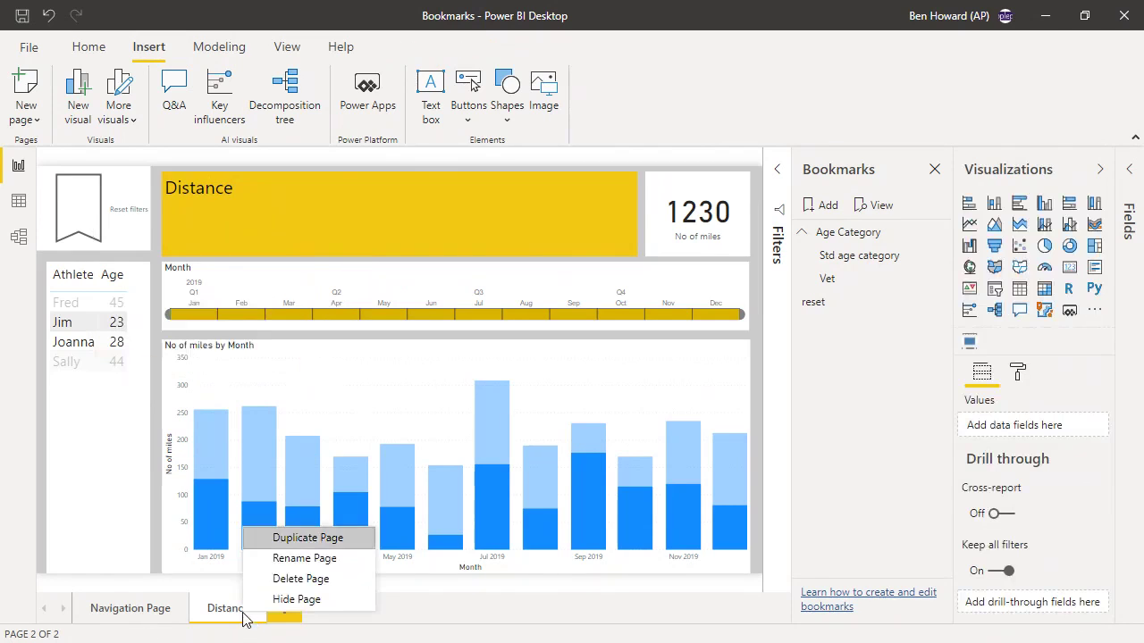
{"action": "left_click", "coordinate": [302, 543]}
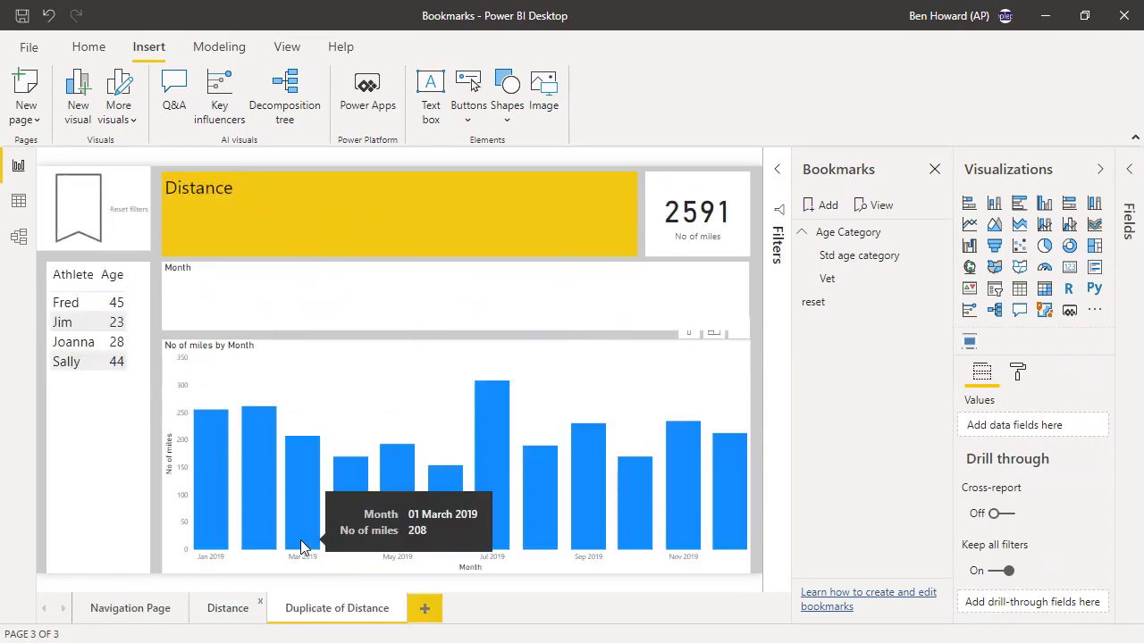
{"action": "left_click", "coordinate": [81, 517]}
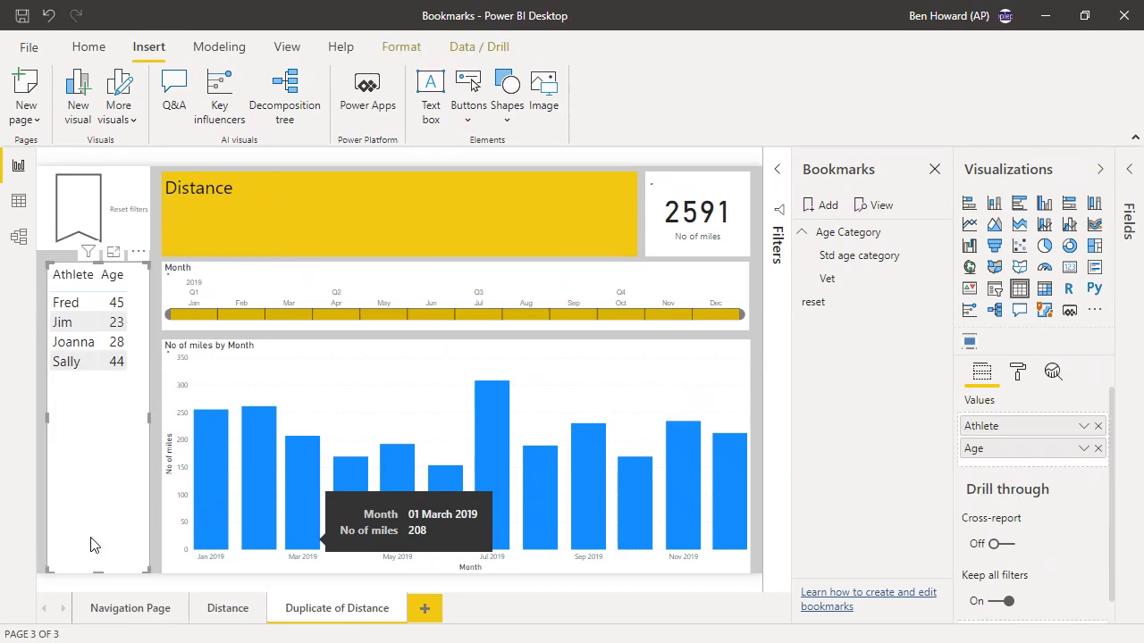
{"action": "left_click_drag", "start_coordinate": [96, 573], "coordinate": [104, 385]}
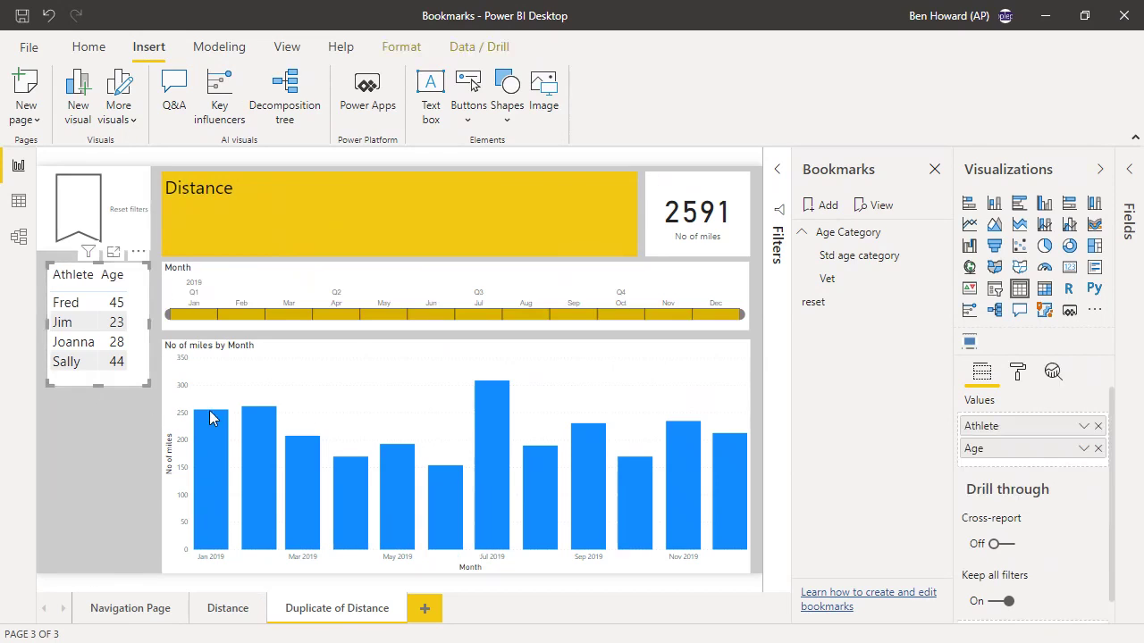
Try to copy the No of miles by Month column chart and paste the copy onto the Duplicate of Distance page.
{"action": "left_click", "coordinate": [425, 377]}
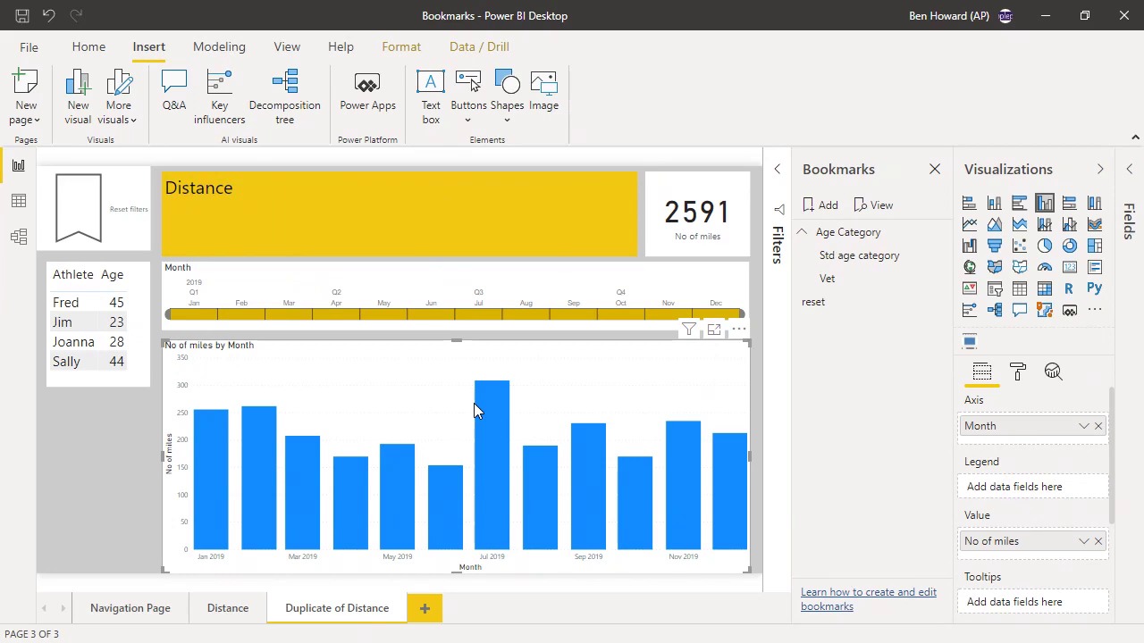
{"action": "right_click", "coordinate": [407, 378]}
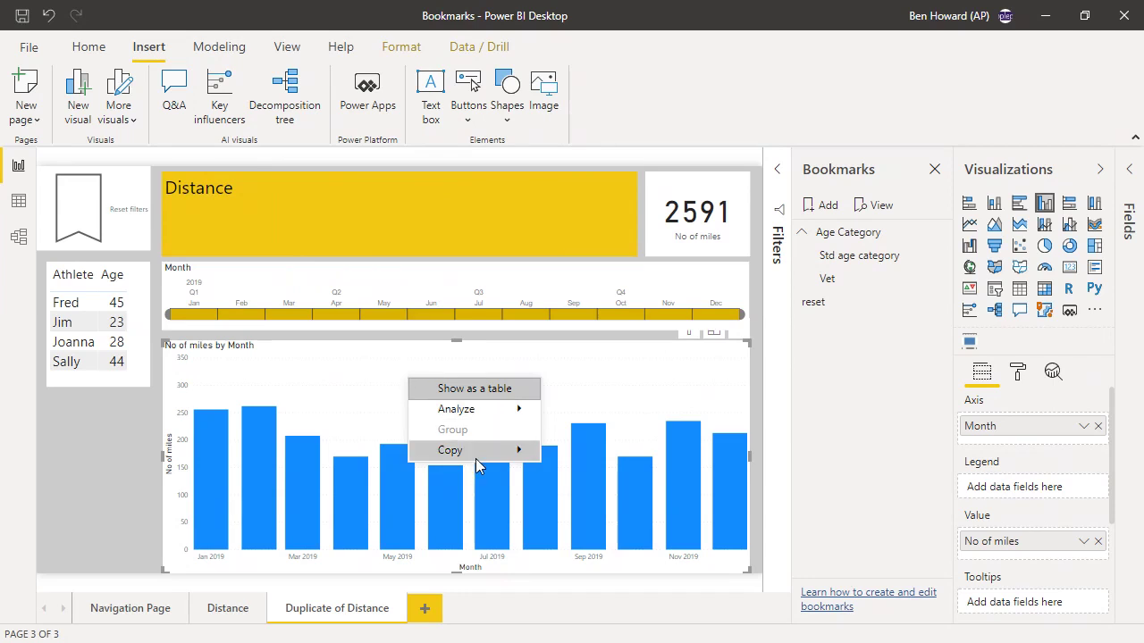
{"action": "mouse_move", "coordinate": [477, 458]}
{"action": "left_click", "coordinate": [385, 413]}
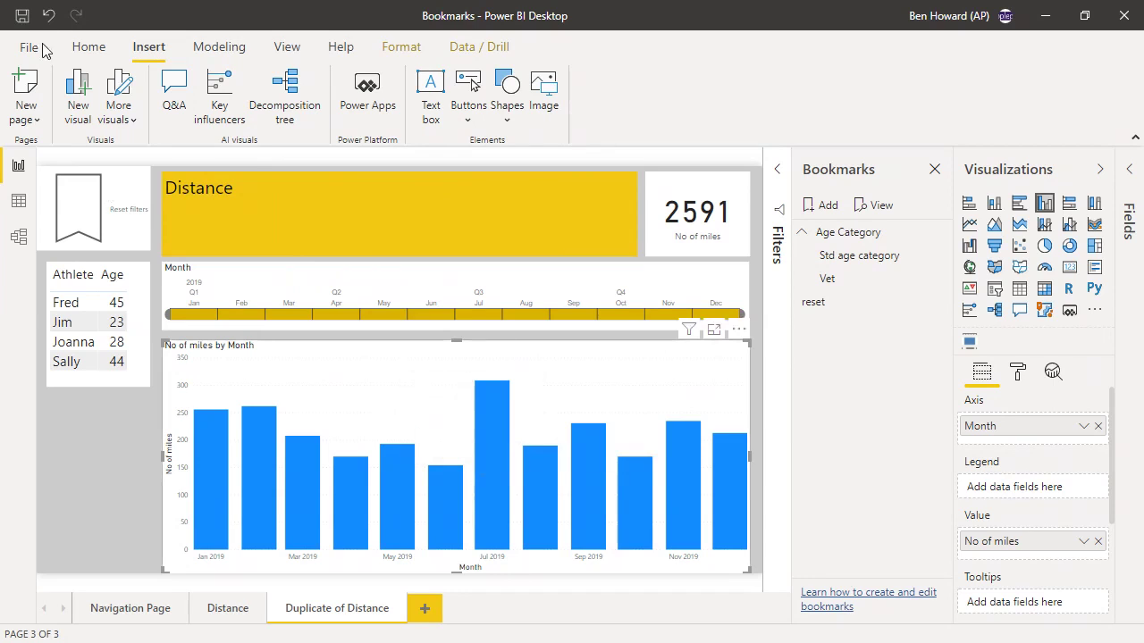
{"action": "left_click", "coordinate": [89, 51]}
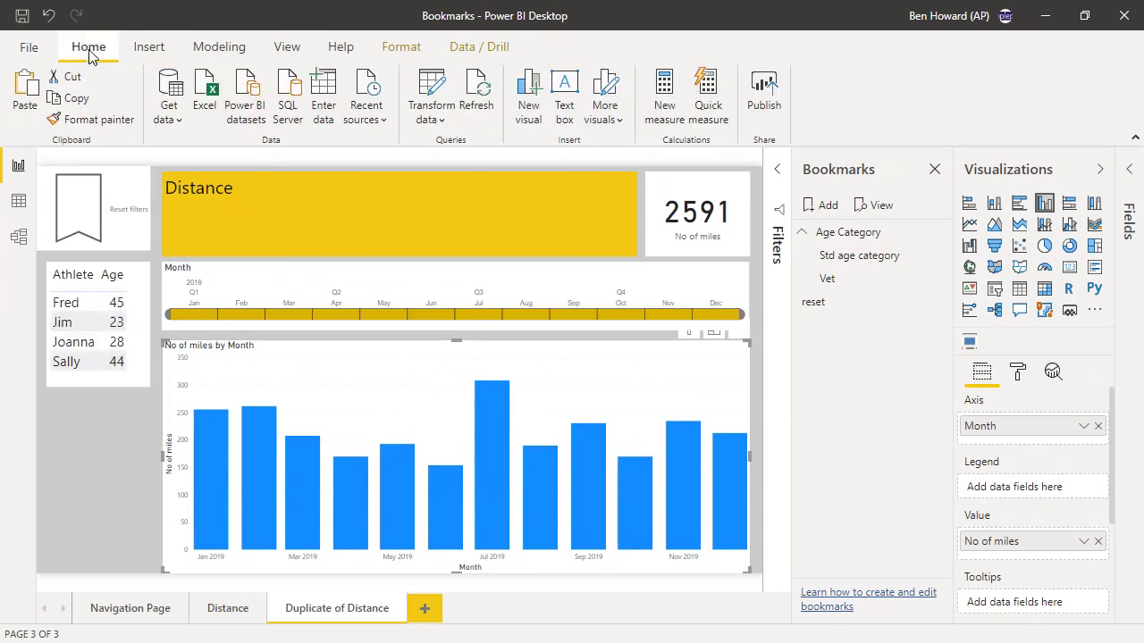
{"action": "left_click", "coordinate": [30, 104]}
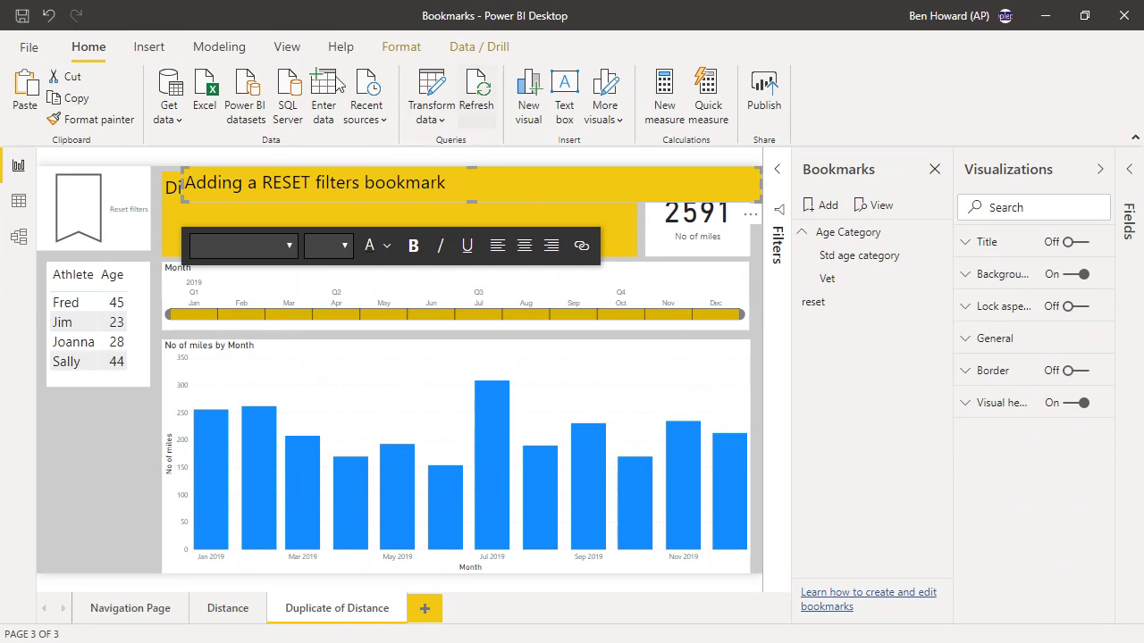
Display the Selection pane in place of Bookmarks, and test the No of miles by Month chart's visibility by hiding and reshowing it.
{"action": "left_click", "coordinate": [288, 50]}
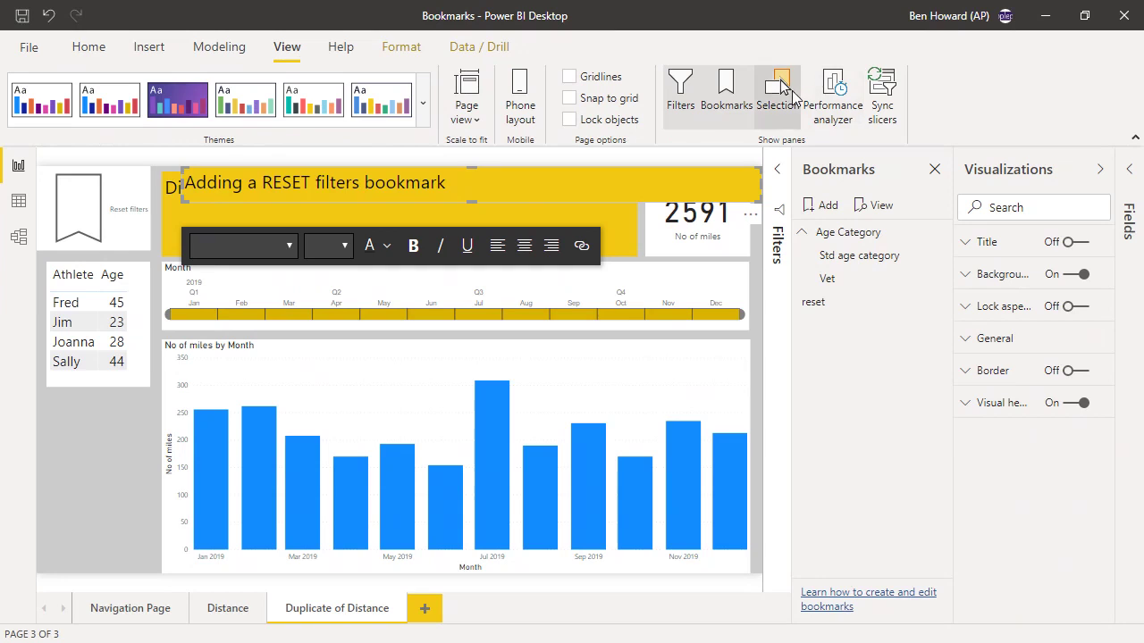
{"action": "left_click", "coordinate": [779, 91]}
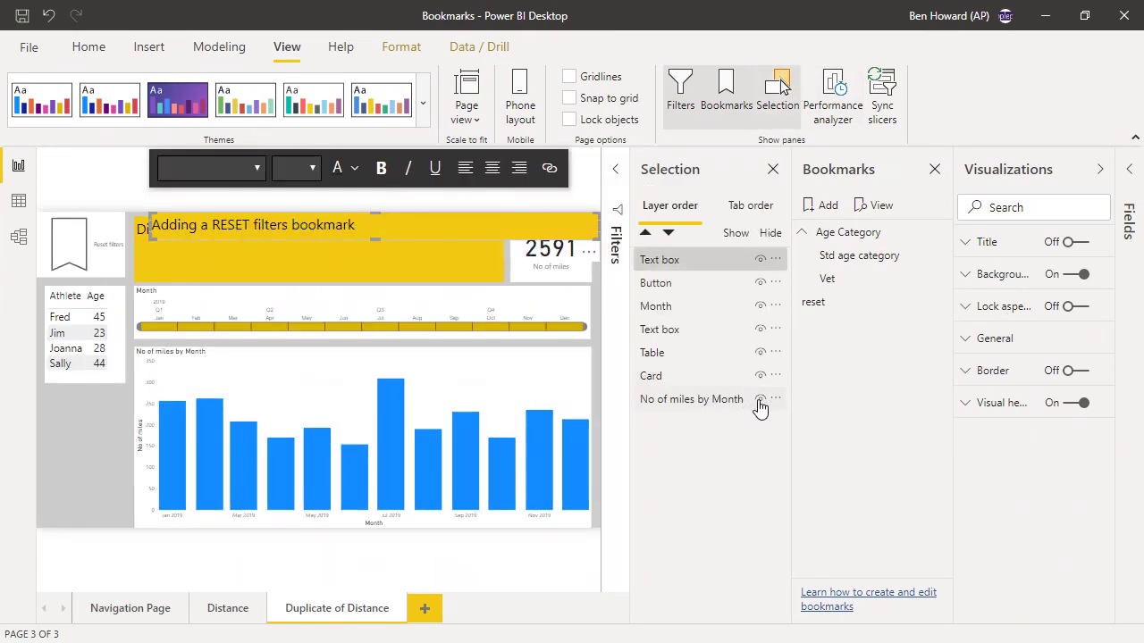
{"action": "left_click", "coordinate": [936, 171]}
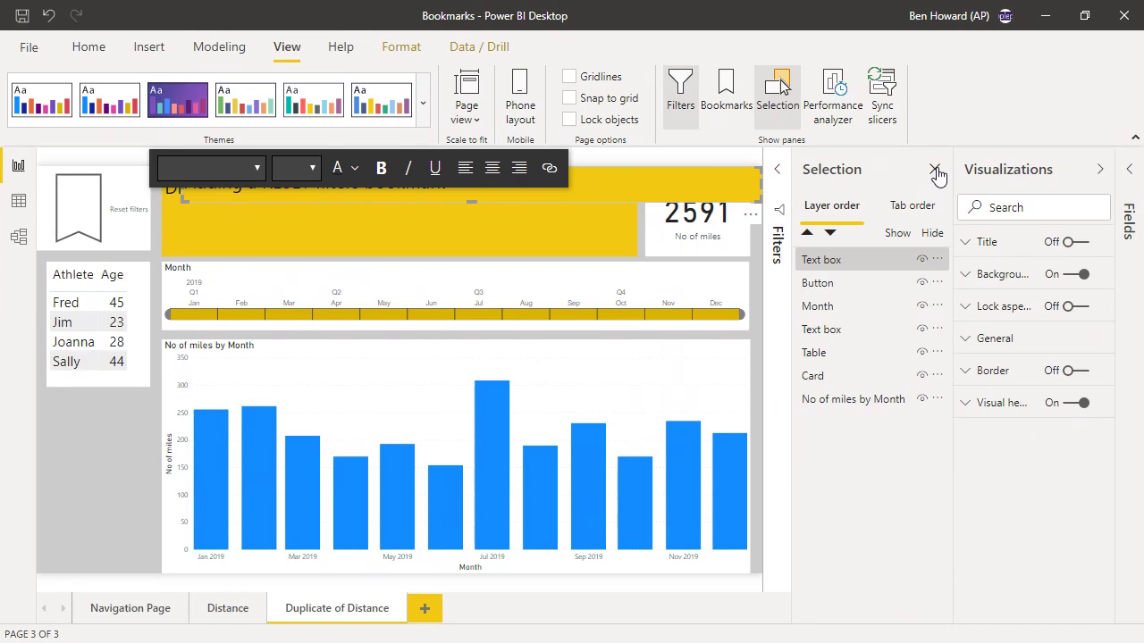
{"action": "left_click", "coordinate": [921, 399]}
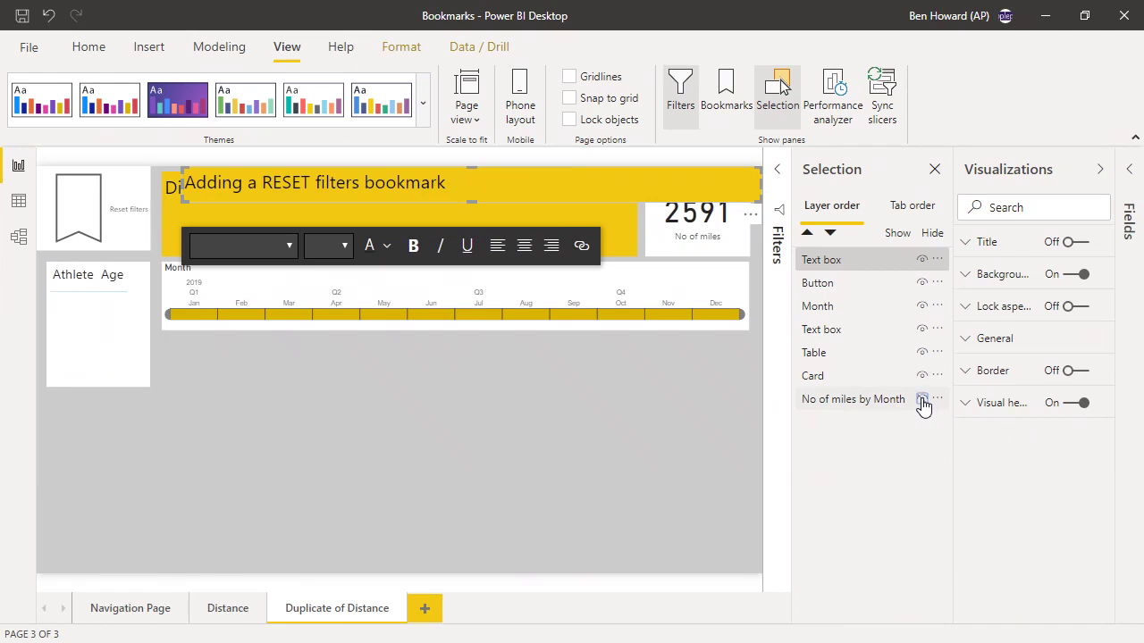
{"action": "left_click", "coordinate": [922, 400]}
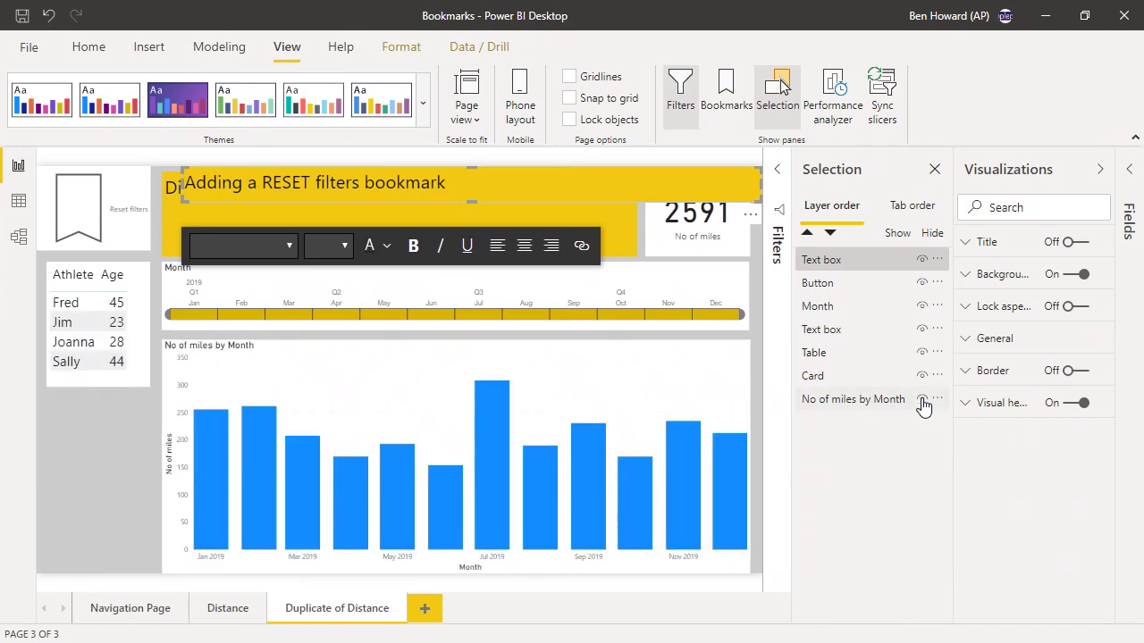
Copy the No of miles by Month column chart, paste it over the original, and hide the original in the lowest layer.
{"action": "left_click", "coordinate": [89, 49]}
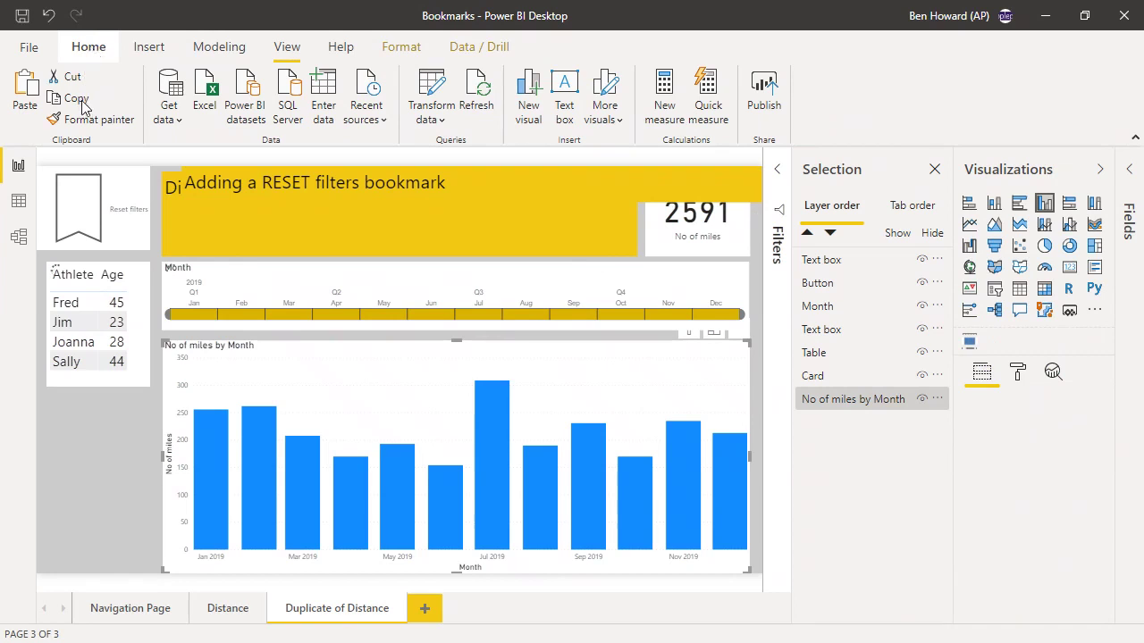
{"action": "left_click", "coordinate": [25, 97]}
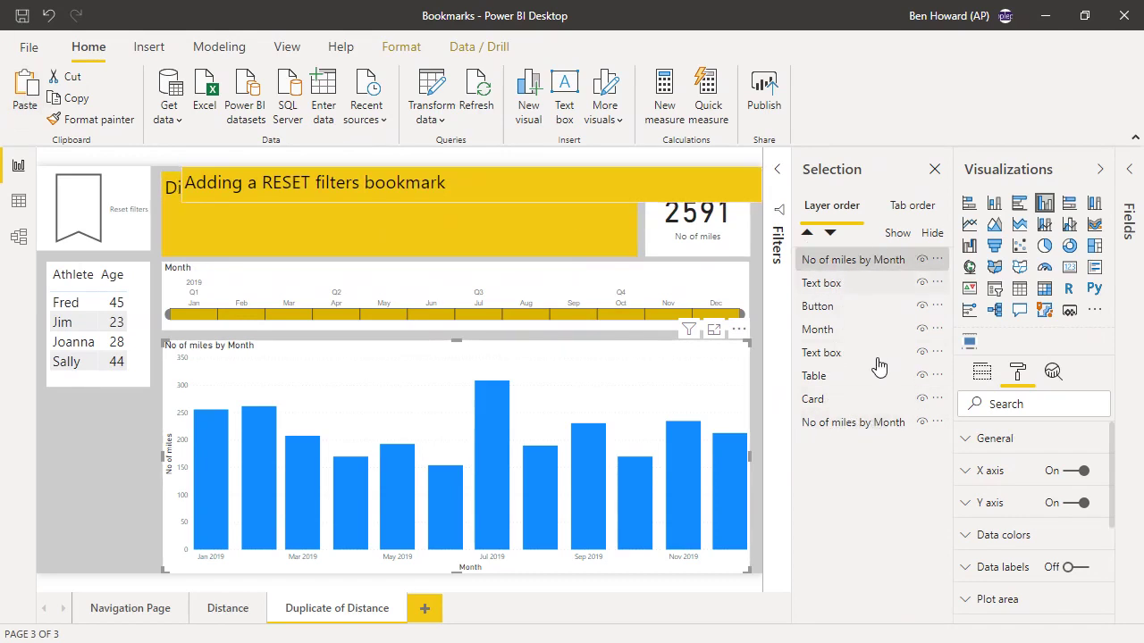
{"action": "left_click", "coordinate": [894, 427]}
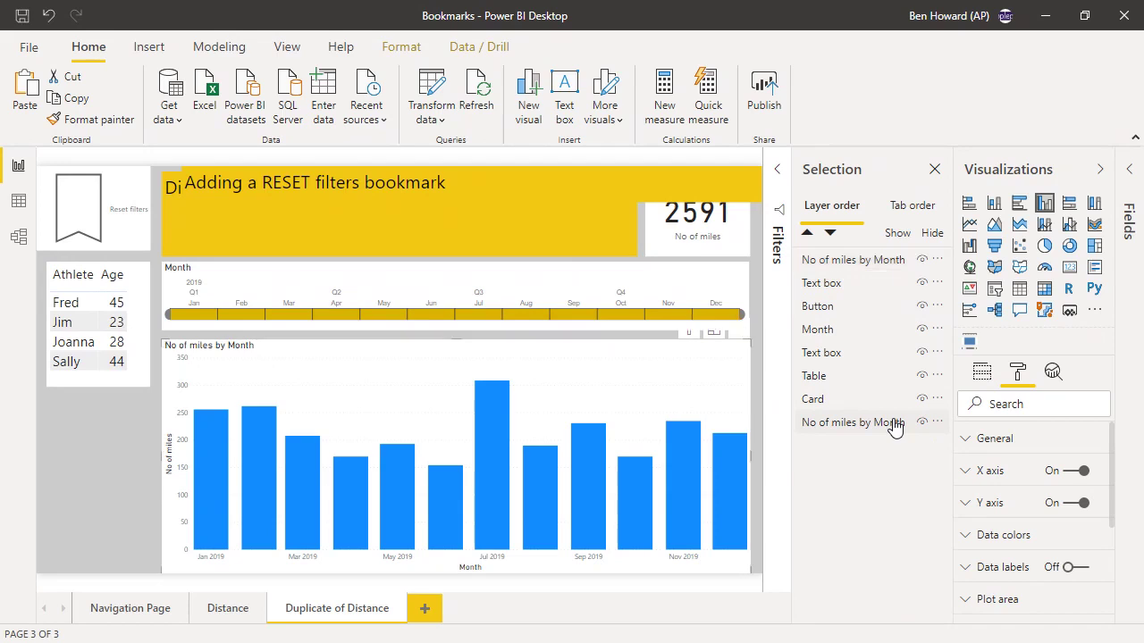
{"action": "left_click", "coordinate": [883, 421]}
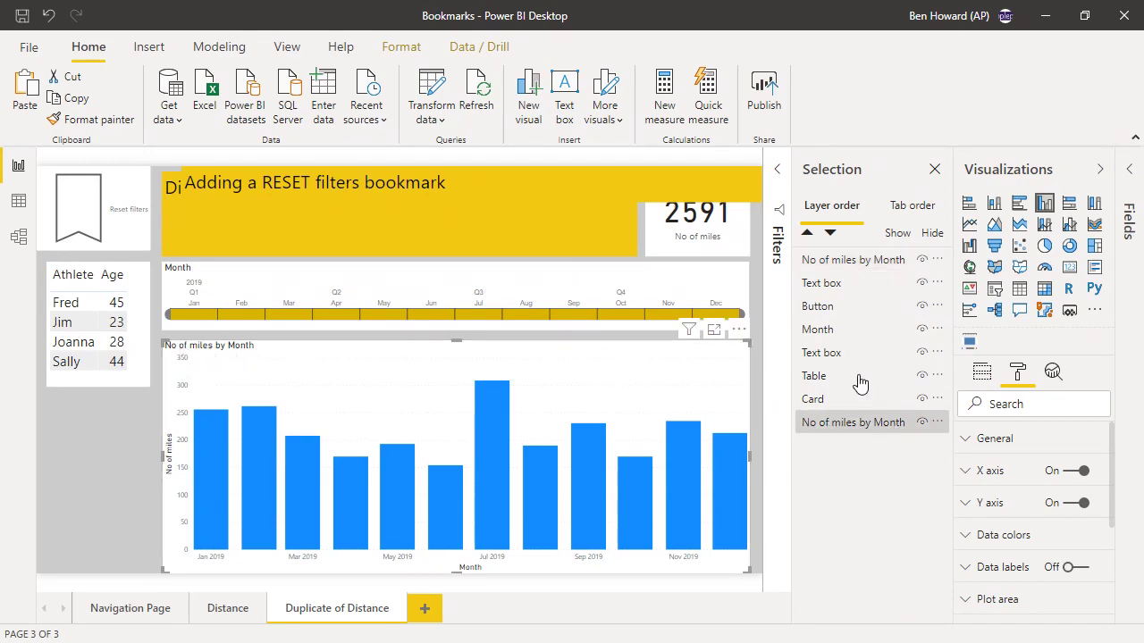
{"action": "left_click", "coordinate": [925, 437]}
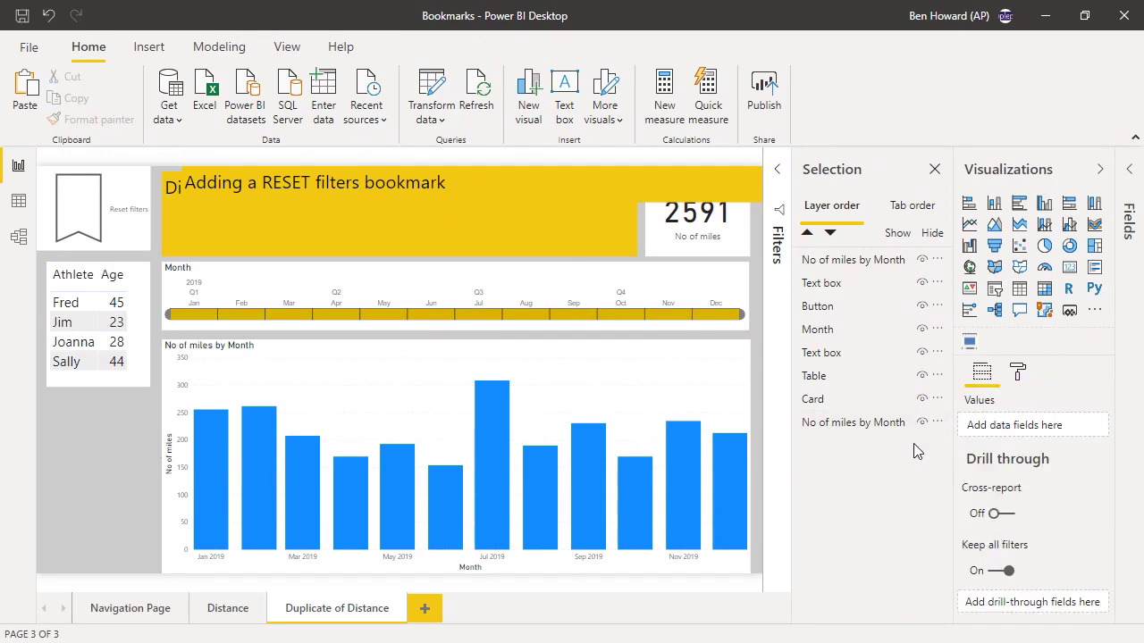
{"action": "left_click", "coordinate": [921, 427]}
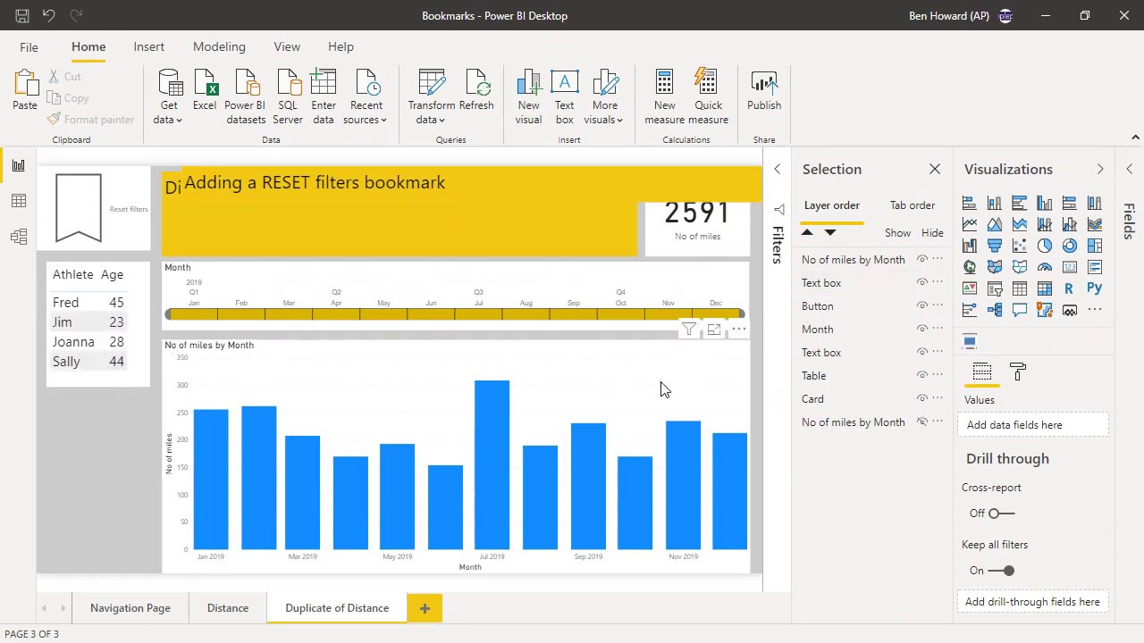
Change the visible copy of the No of miles by Month chart to a line chart, and settle on a pie chart.
{"action": "left_click", "coordinate": [835, 263]}
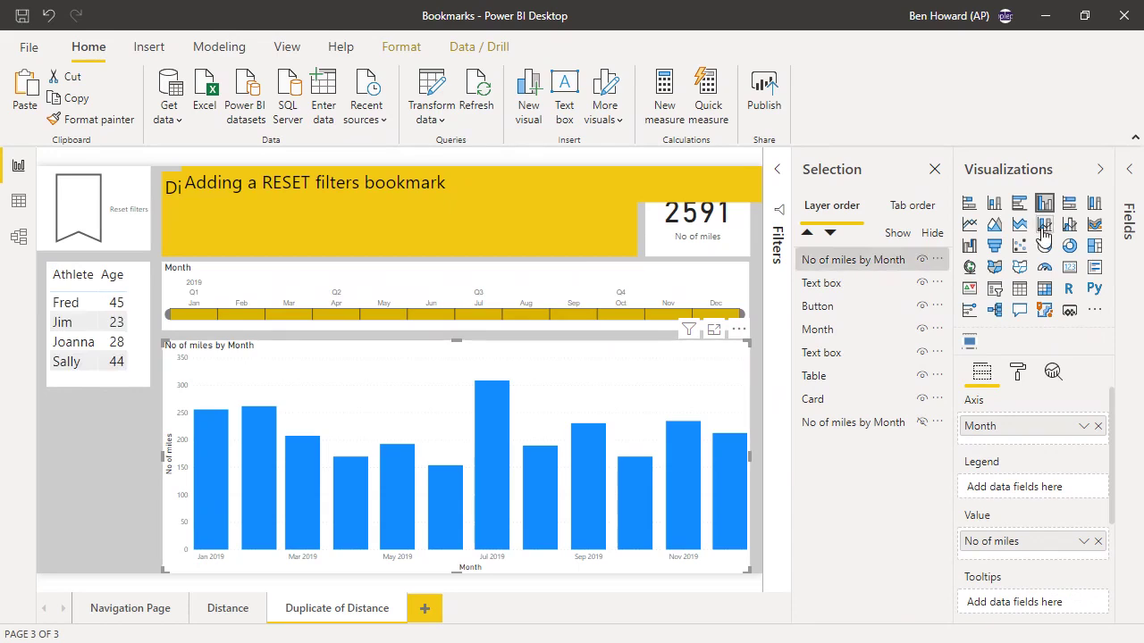
{"action": "left_click", "coordinate": [969, 226]}
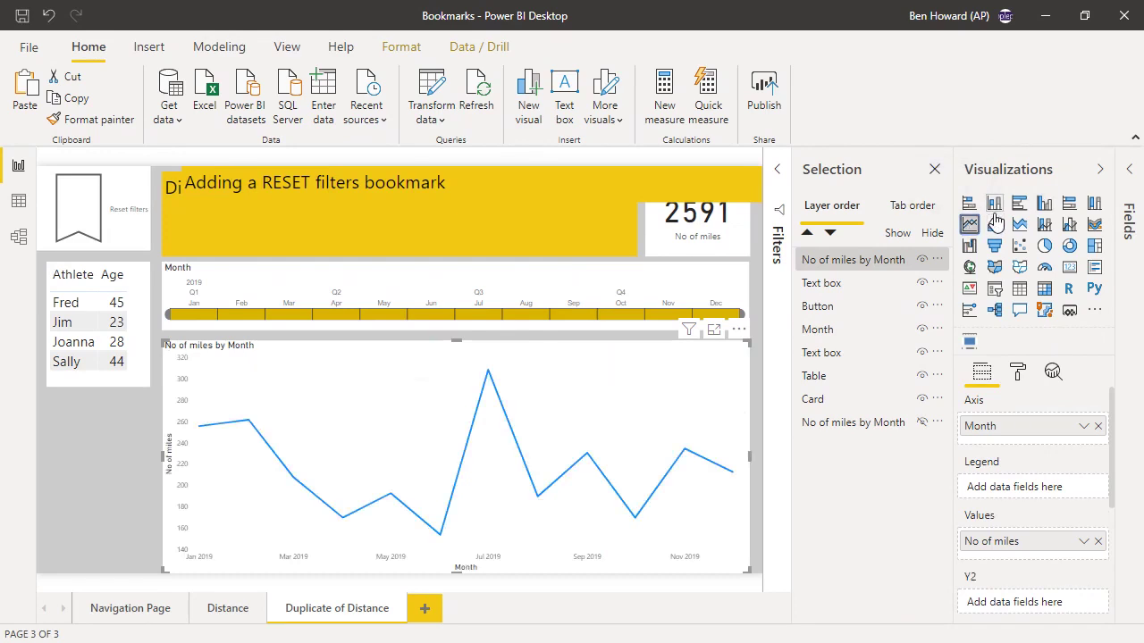
{"action": "left_click", "coordinate": [1047, 250]}
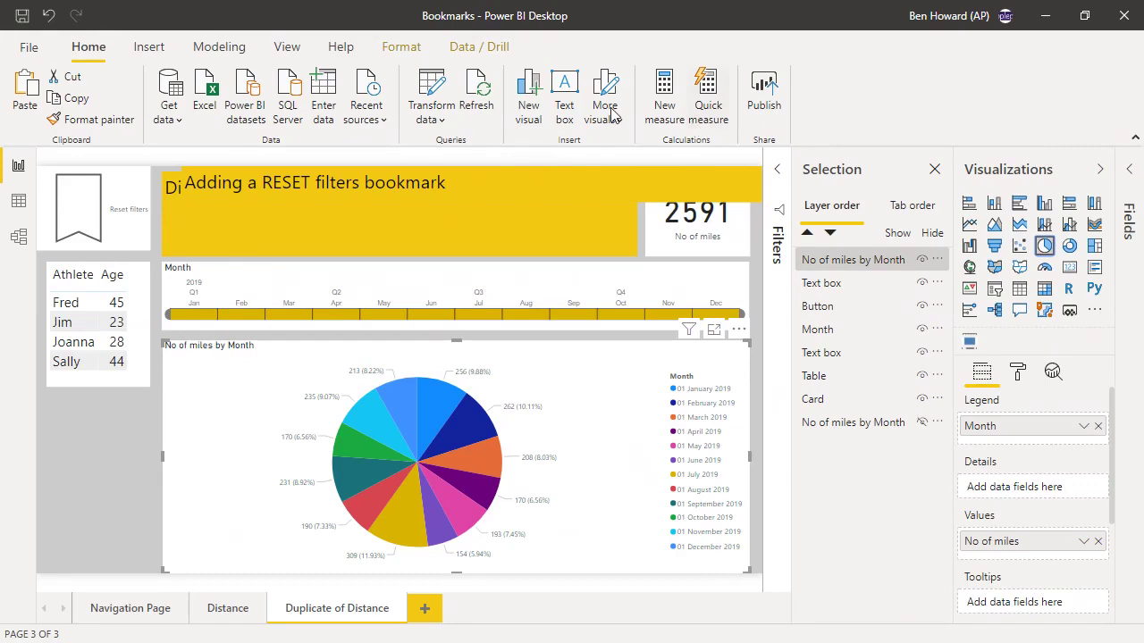
Reopen the Bookmarks pane and add a bookmark named Pie that captures the page with the pie chart displayed.
{"action": "left_click", "coordinate": [286, 47]}
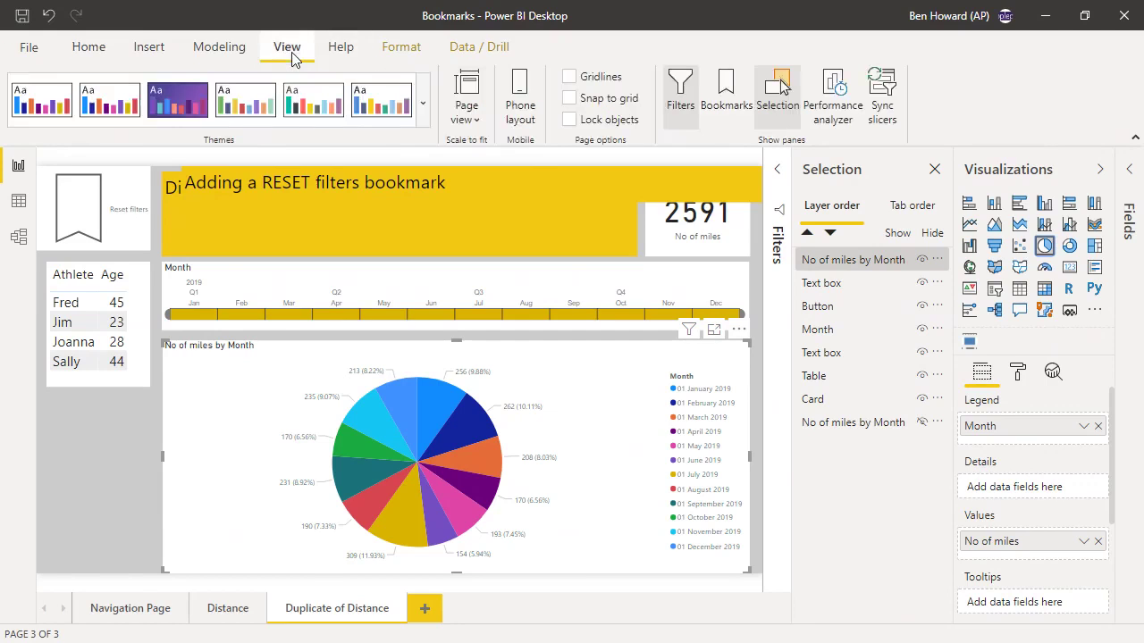
{"action": "left_click", "coordinate": [726, 100]}
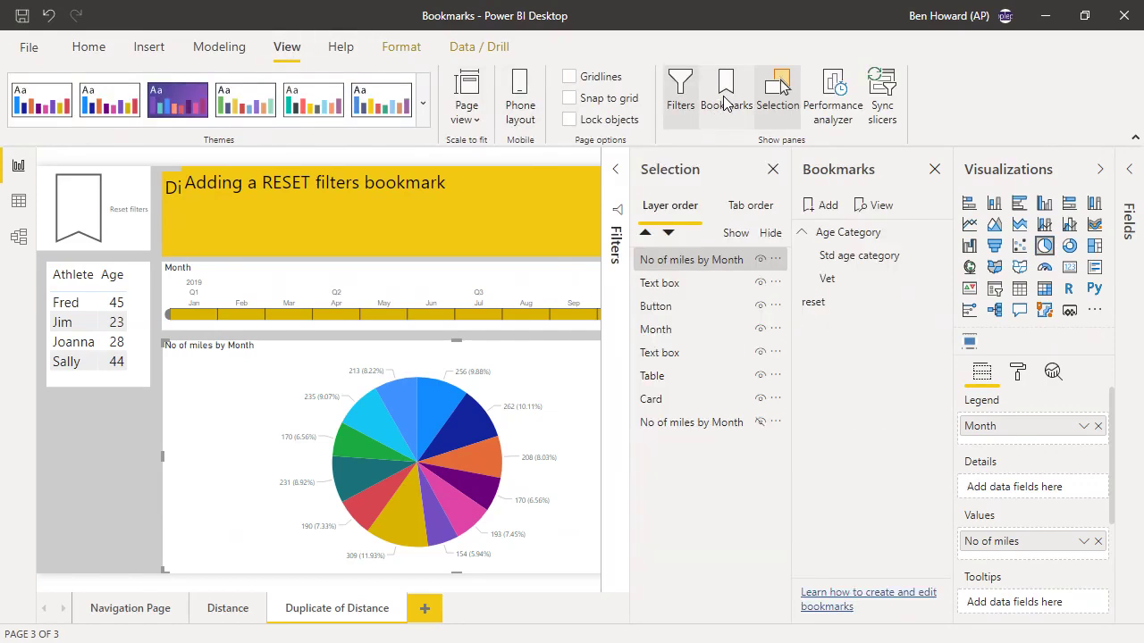
{"action": "left_click", "coordinate": [819, 207]}
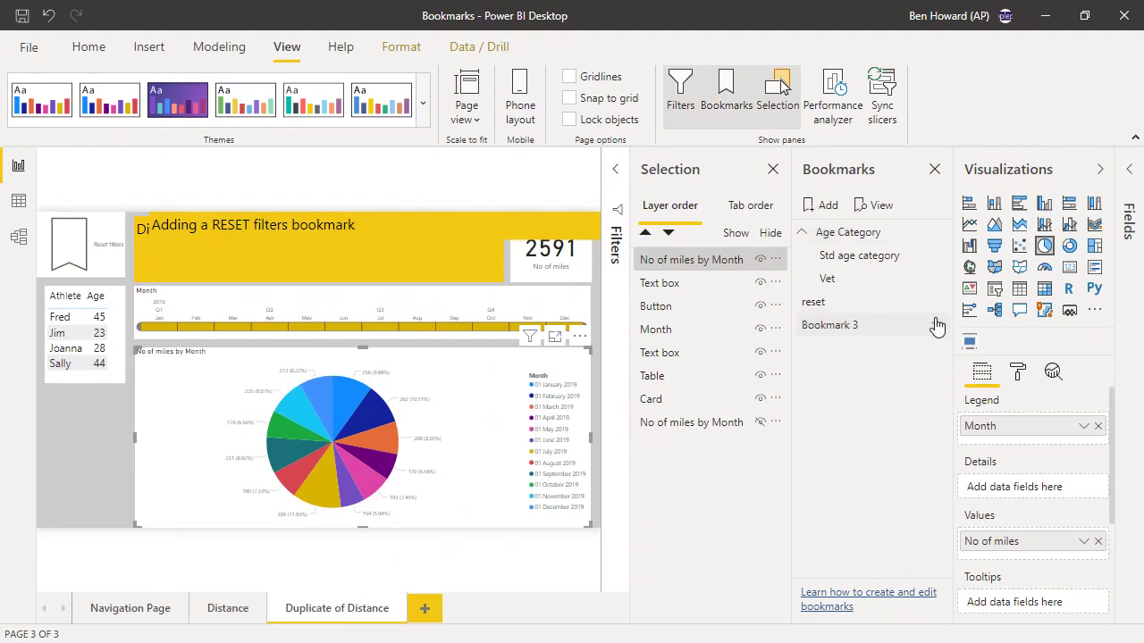
{"action": "left_click", "coordinate": [937, 325]}
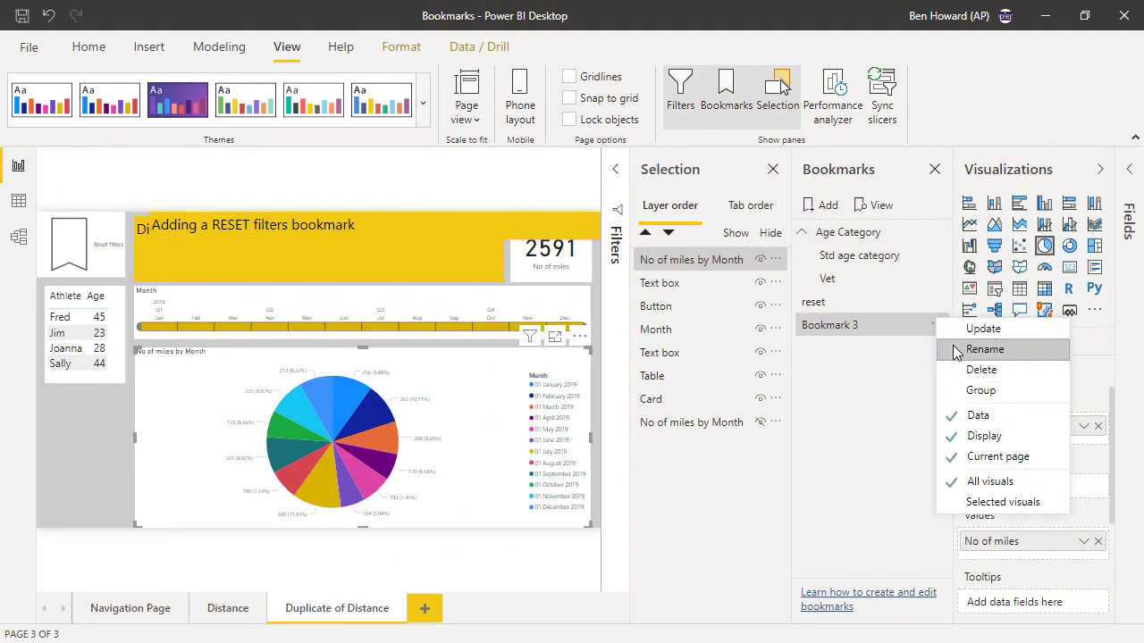
{"action": "left_click", "coordinate": [958, 349]}
{"action": "type", "text": "Pie"}
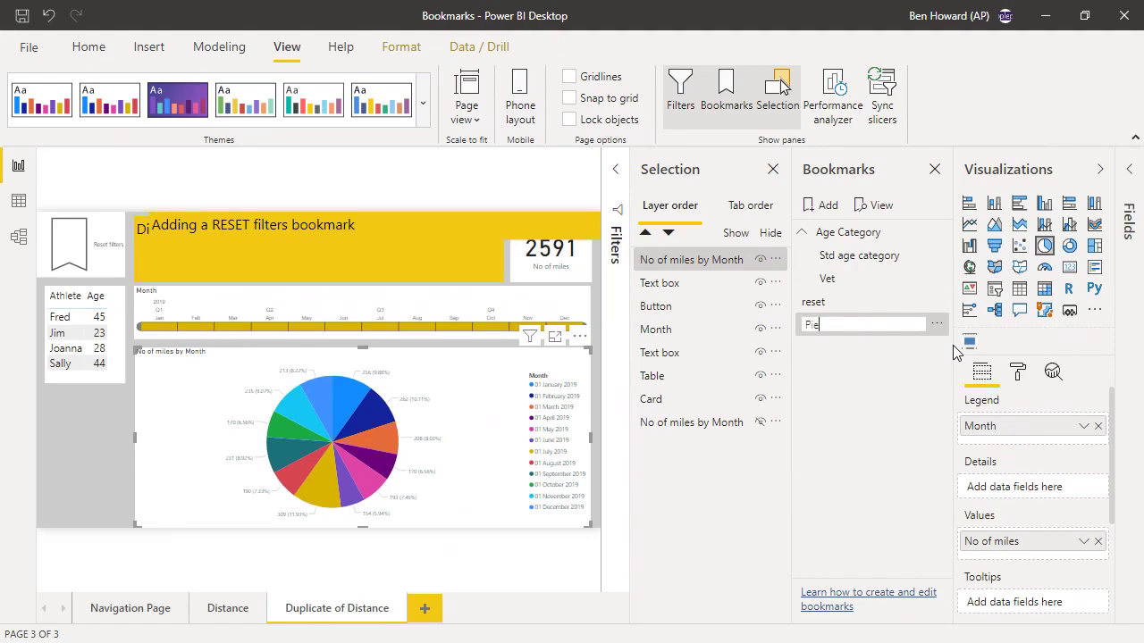
{"action": "left_click", "coordinate": [76, 478]}
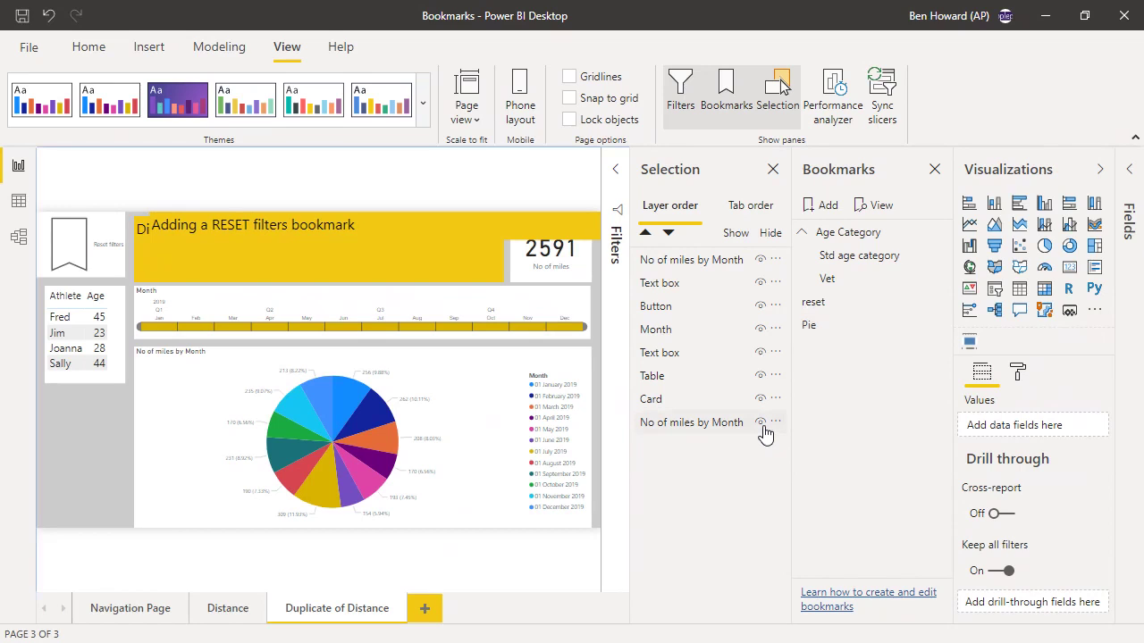
Hide the pie chart so the column chart shows, and add a bookmark of this state named Bar.
{"action": "left_click", "coordinate": [759, 260]}
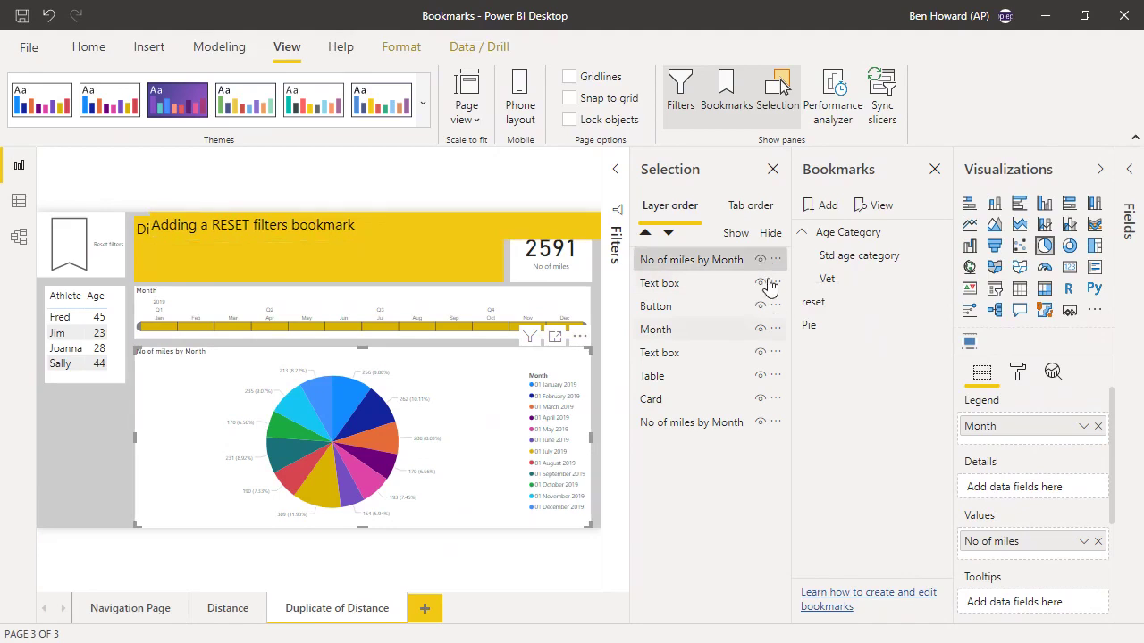
{"action": "left_click", "coordinate": [761, 260]}
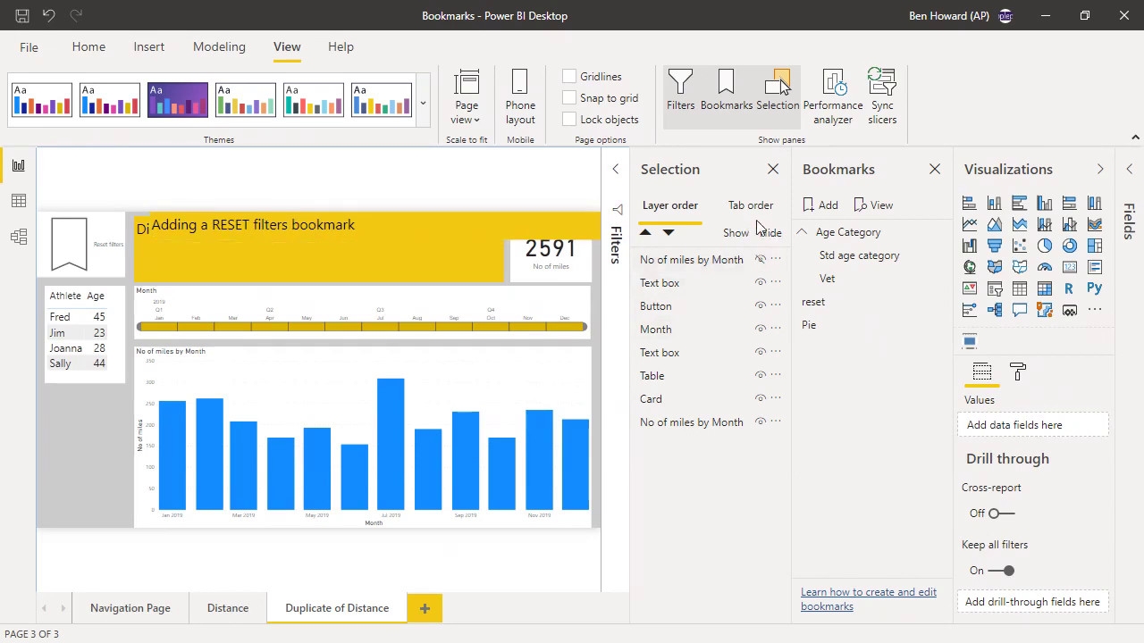
{"action": "left_click", "coordinate": [824, 208]}
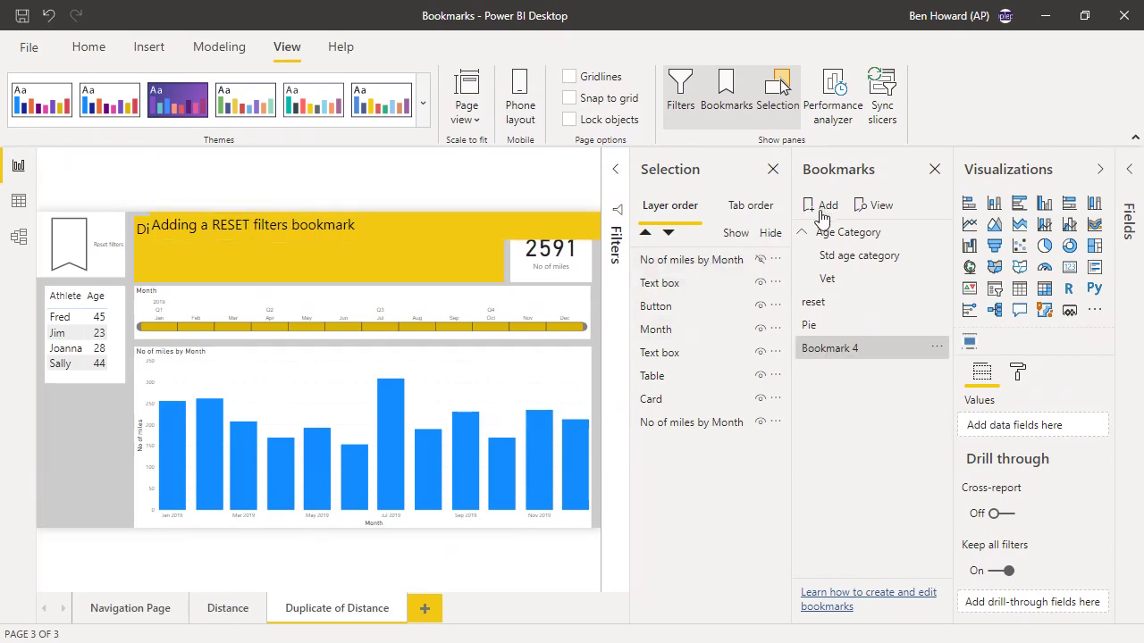
{"action": "left_click", "coordinate": [936, 348]}
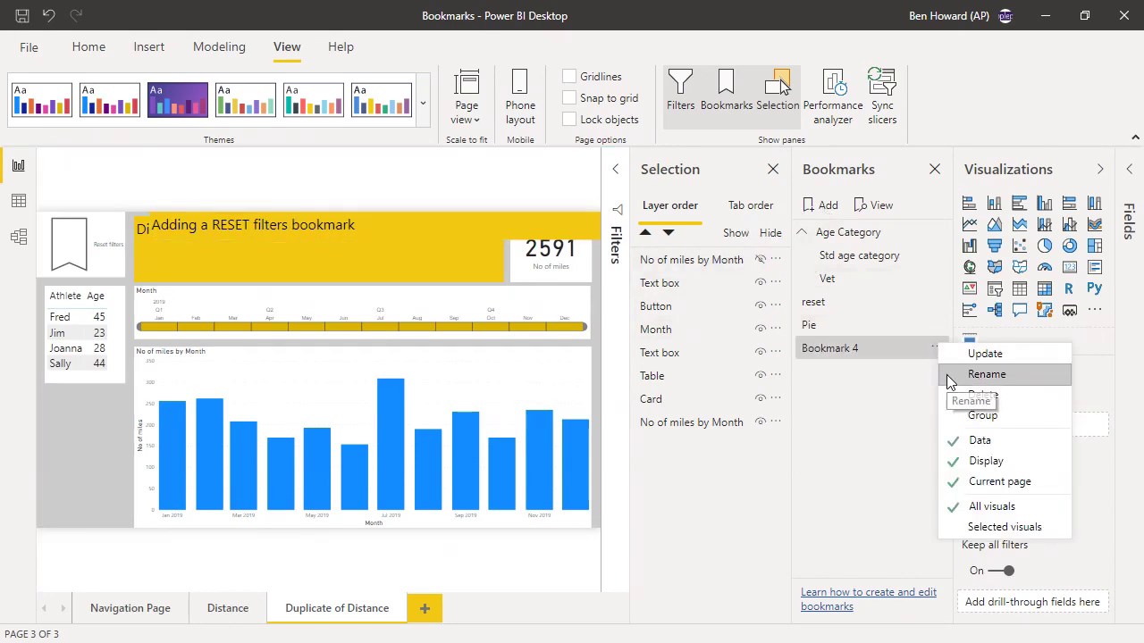
{"action": "left_click", "coordinate": [947, 375]}
{"action": "type", "text": "Bar"}
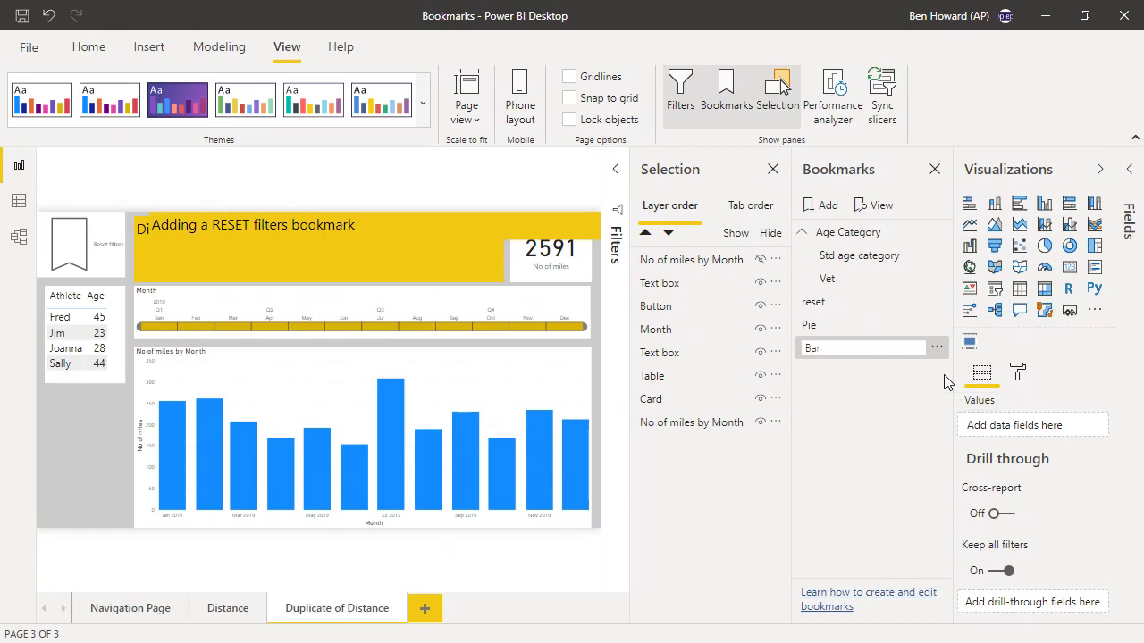
{"action": "key", "text": "Return"}
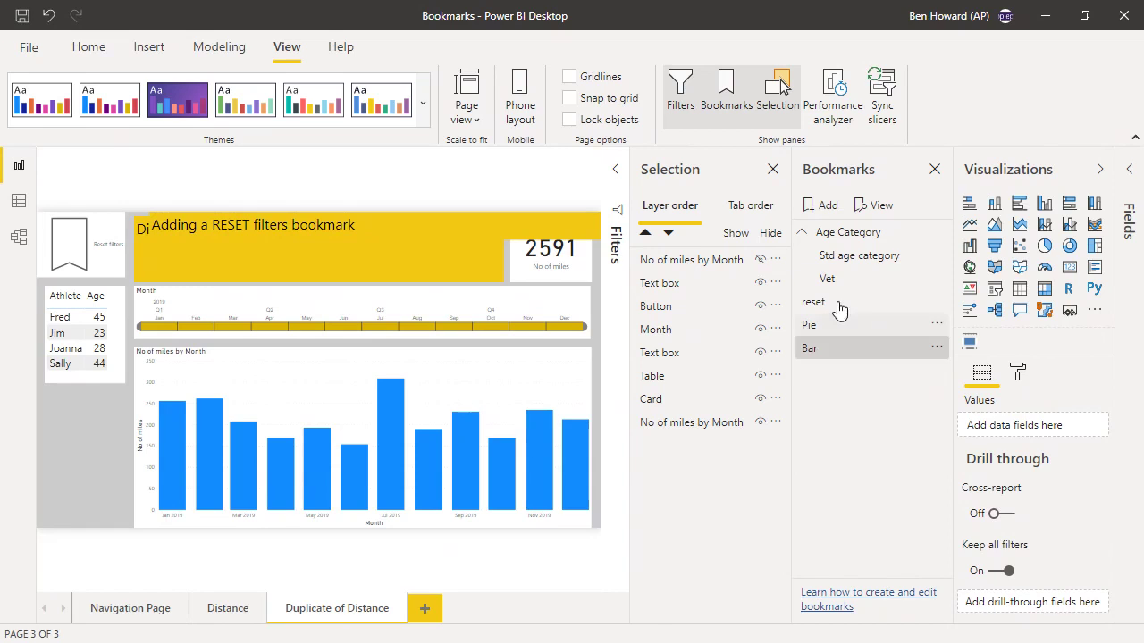
Insert the Bar_vert.png image from the Logos folder and place it below the athlete table.
{"action": "left_click", "coordinate": [150, 52]}
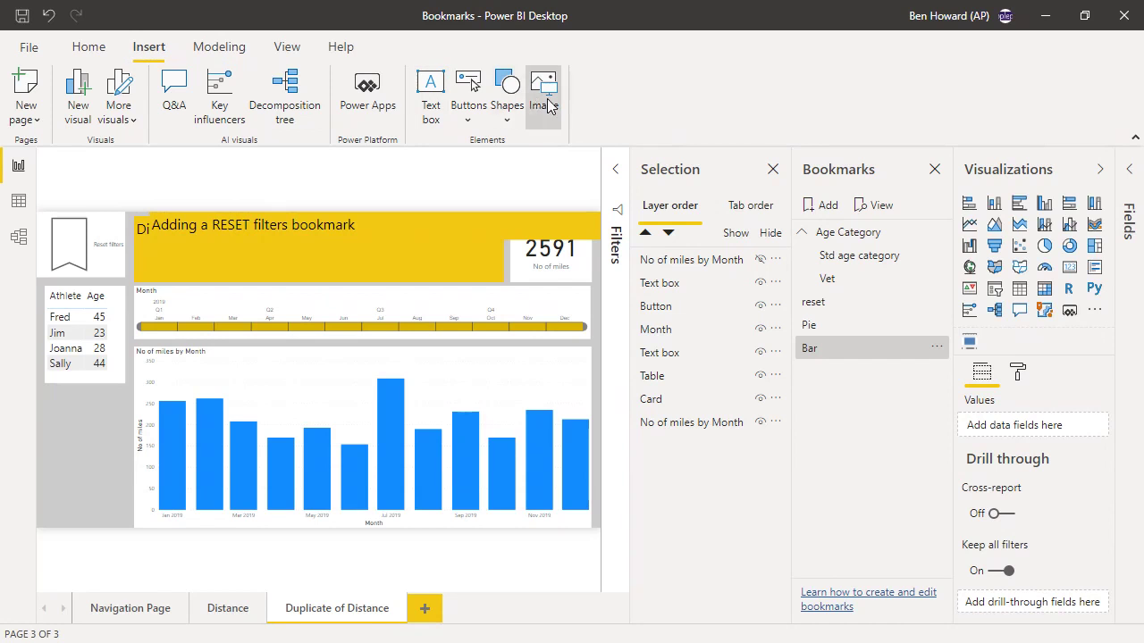
{"action": "left_click", "coordinate": [545, 100]}
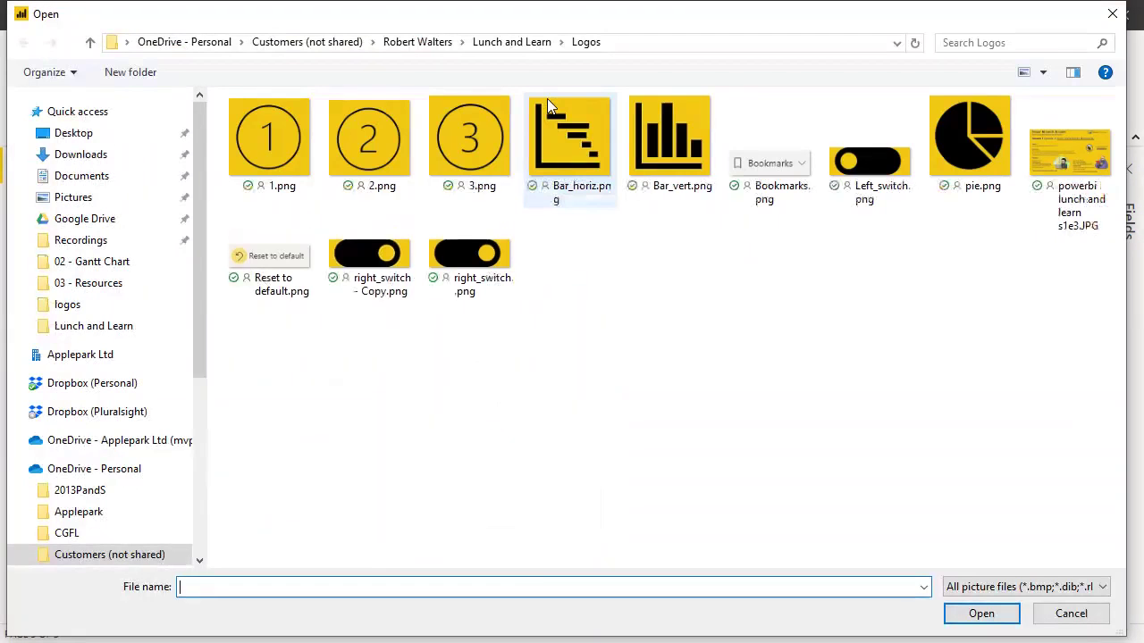
{"action": "left_click", "coordinate": [656, 139]}
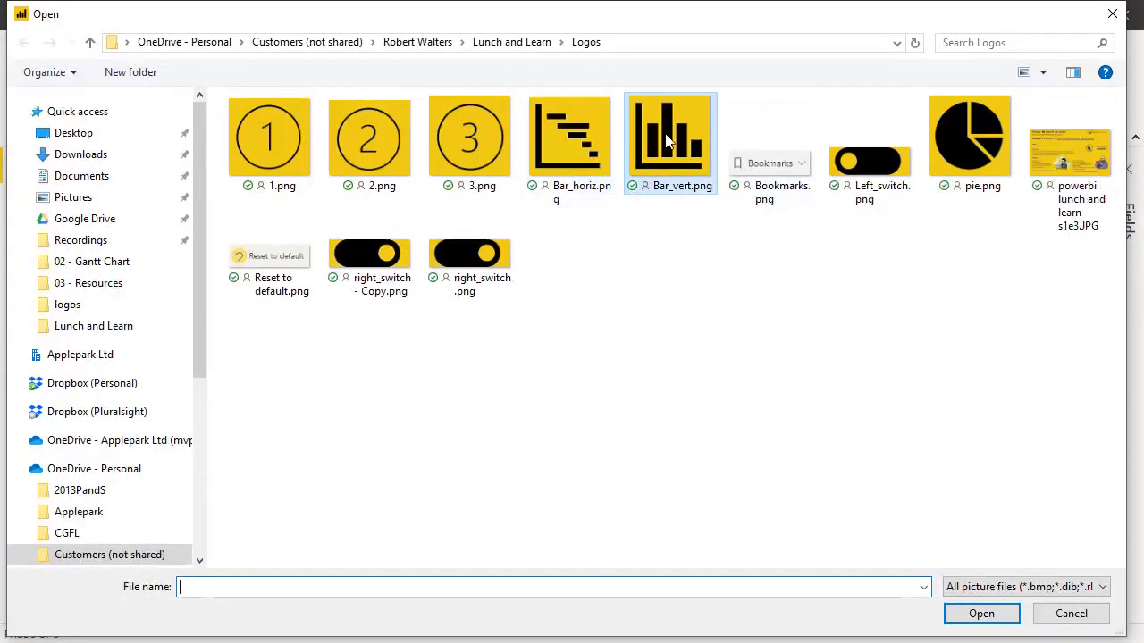
{"action": "left_click", "coordinate": [963, 615]}
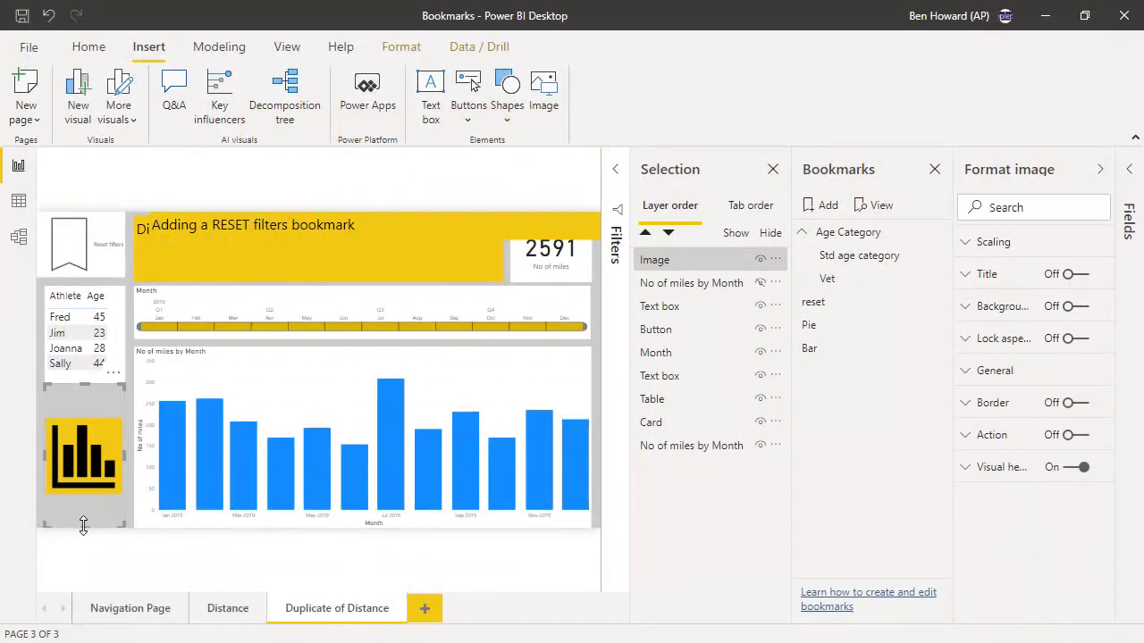
Shrink the bar image below the athlete table, and insert pie.png from the Logos folder beneath it at a similar size.
{"action": "left_click_drag", "start_coordinate": [98, 507], "coordinate": [93, 449]}
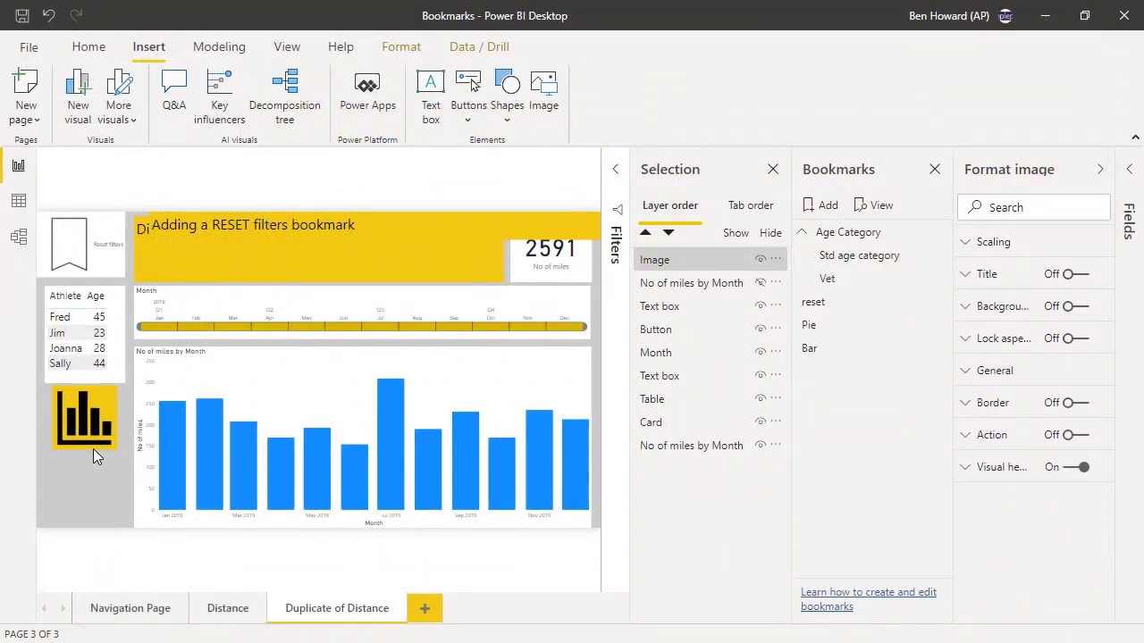
{"action": "left_click", "coordinate": [536, 108]}
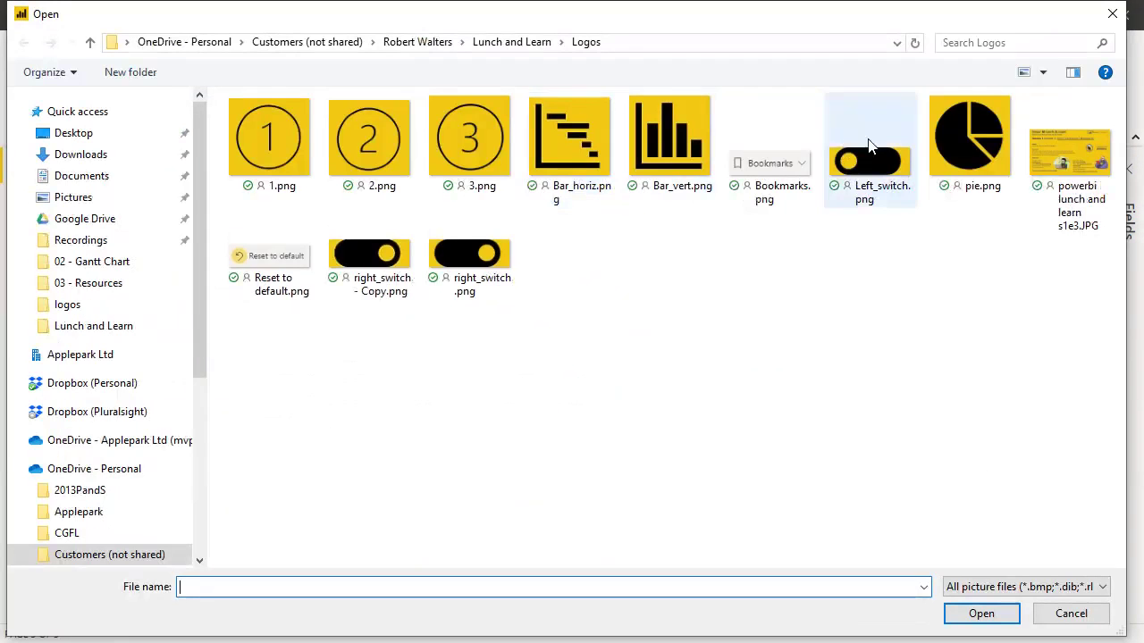
{"action": "left_click", "coordinate": [947, 143]}
{"action": "left_click", "coordinate": [983, 613]}
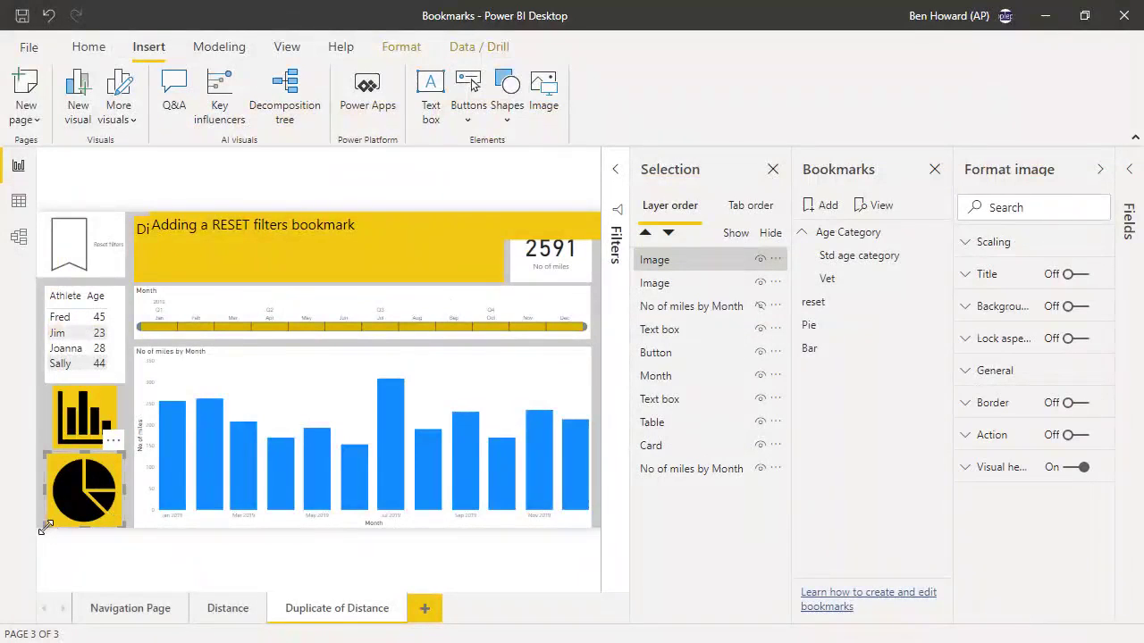
{"action": "mouse_move", "coordinate": [57, 529]}
{"action": "left_mouse_down"}
{"action": "mouse_move", "coordinate": [64, 509]}
{"action": "mouse_move", "coordinate": [47, 514]}
{"action": "left_mouse_up"}
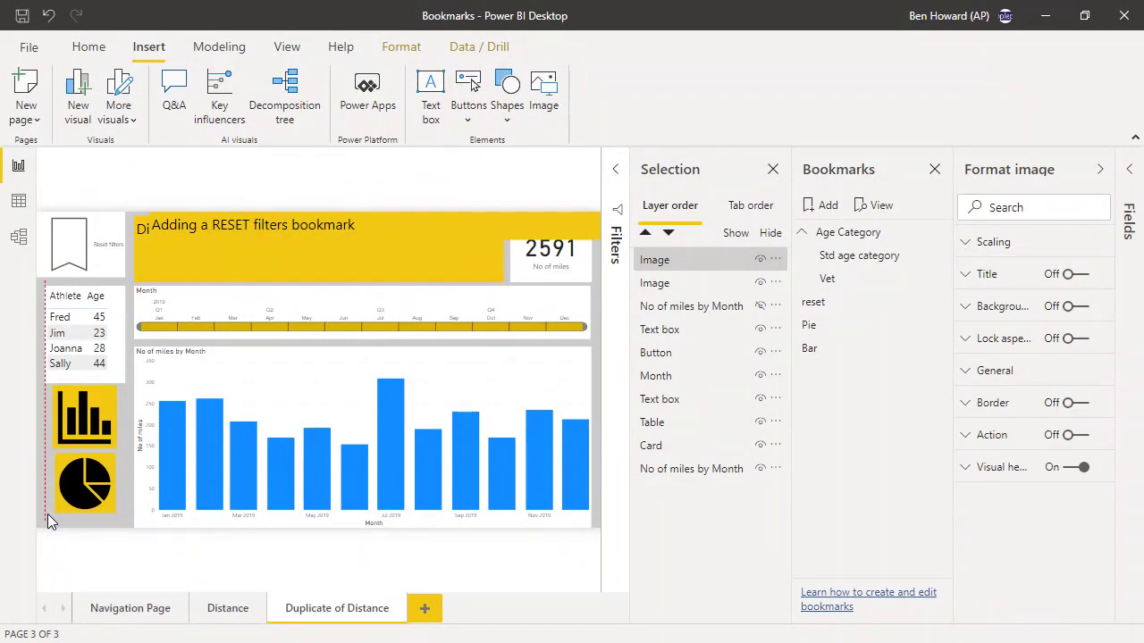
Turn on the bar image's action, link it to the Bar bookmark, and set its tooltip to "Display bar chart".
{"action": "left_click", "coordinate": [83, 402]}
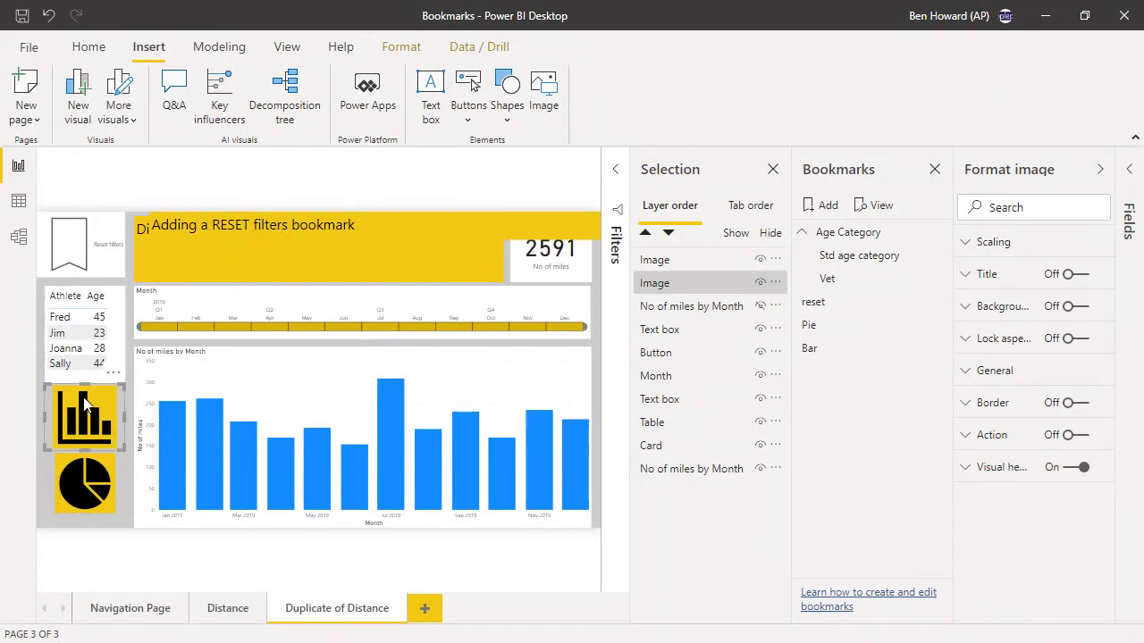
{"action": "left_click", "coordinate": [1075, 435]}
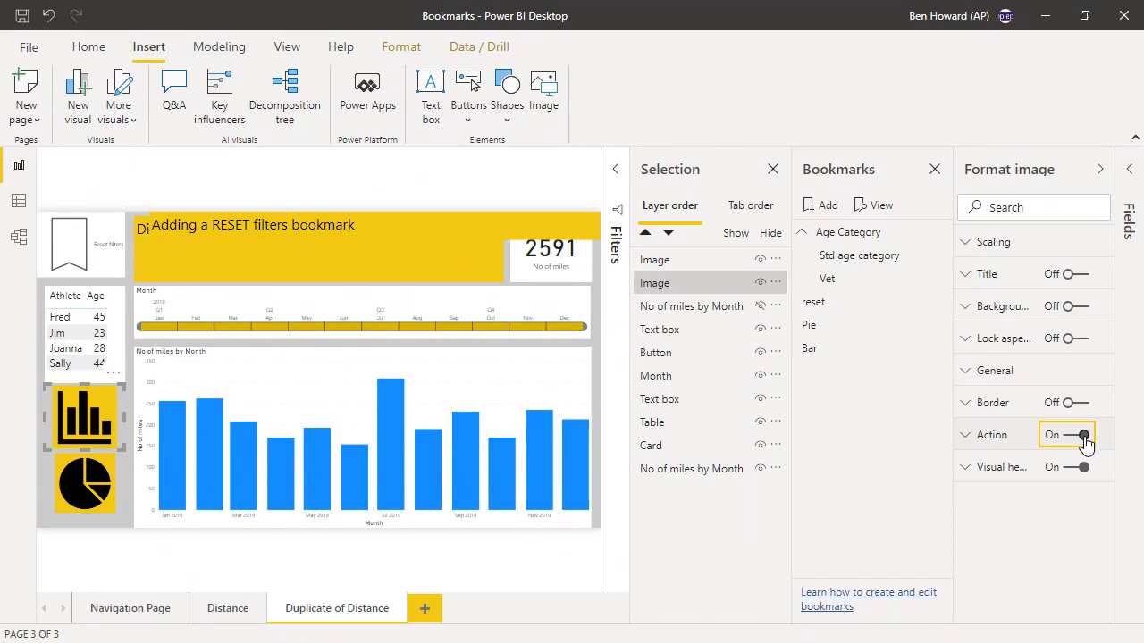
{"action": "left_click", "coordinate": [974, 435]}
{"action": "scroll", "coordinate": [1050, 505], "scroll_direction": "down", "scroll_amount": 1}
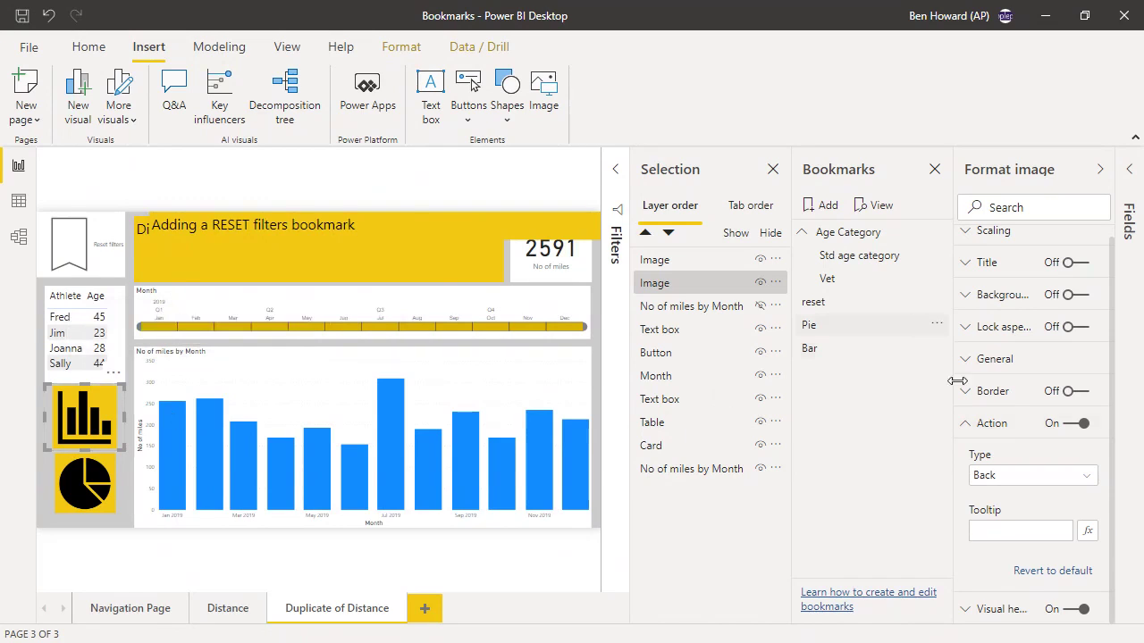
{"action": "left_click", "coordinate": [1028, 476]}
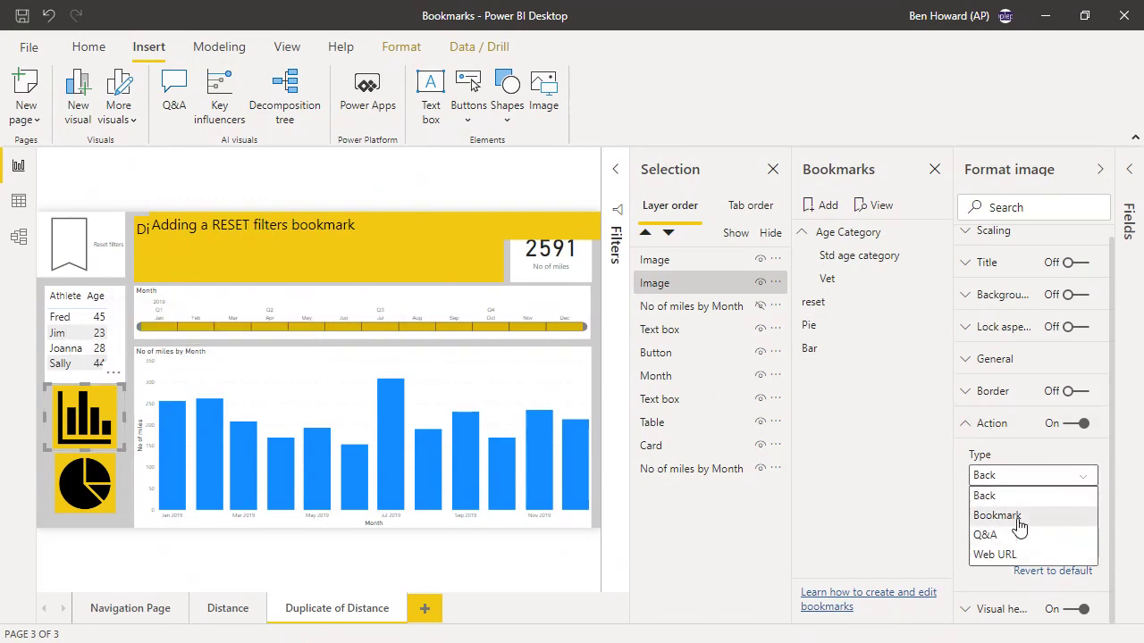
{"action": "left_click", "coordinate": [1018, 516]}
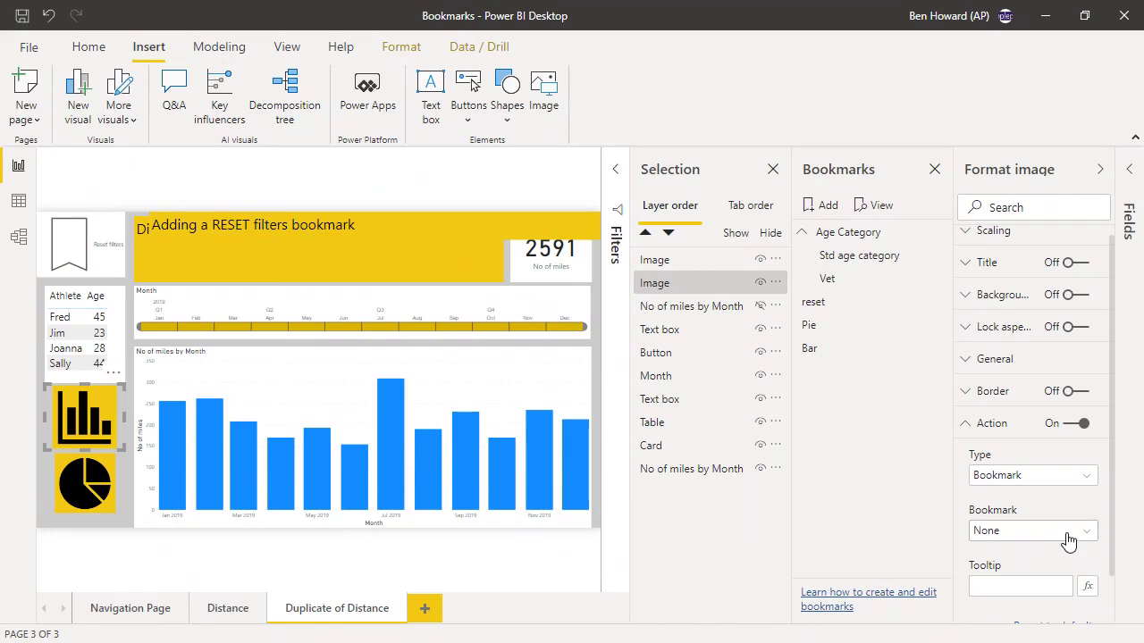
{"action": "left_click", "coordinate": [1069, 536]}
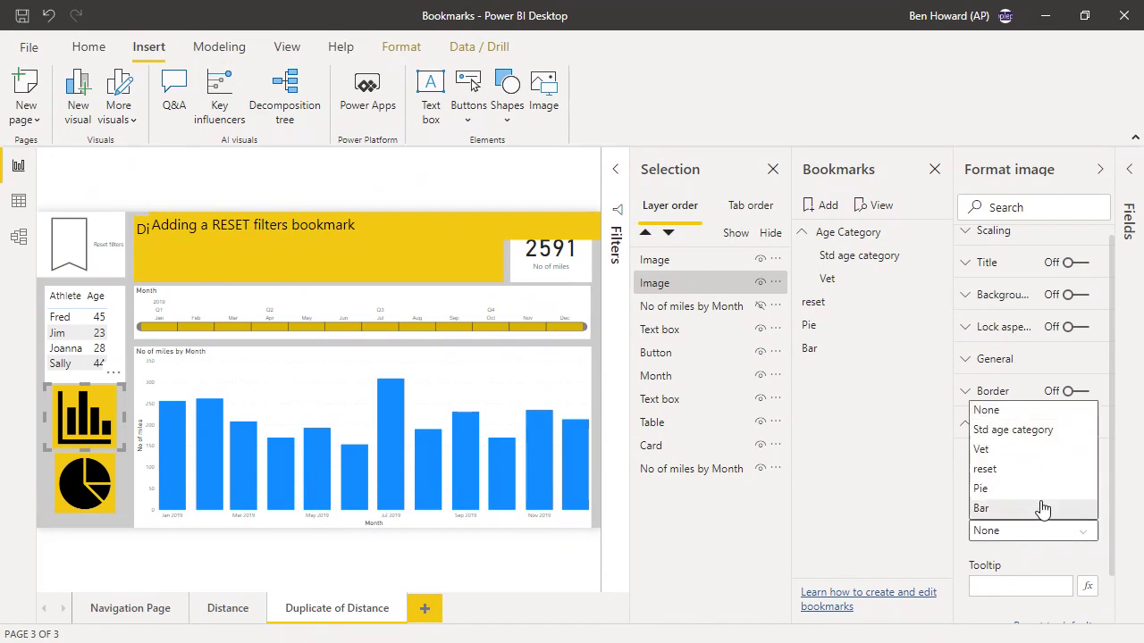
{"action": "left_click", "coordinate": [1038, 510]}
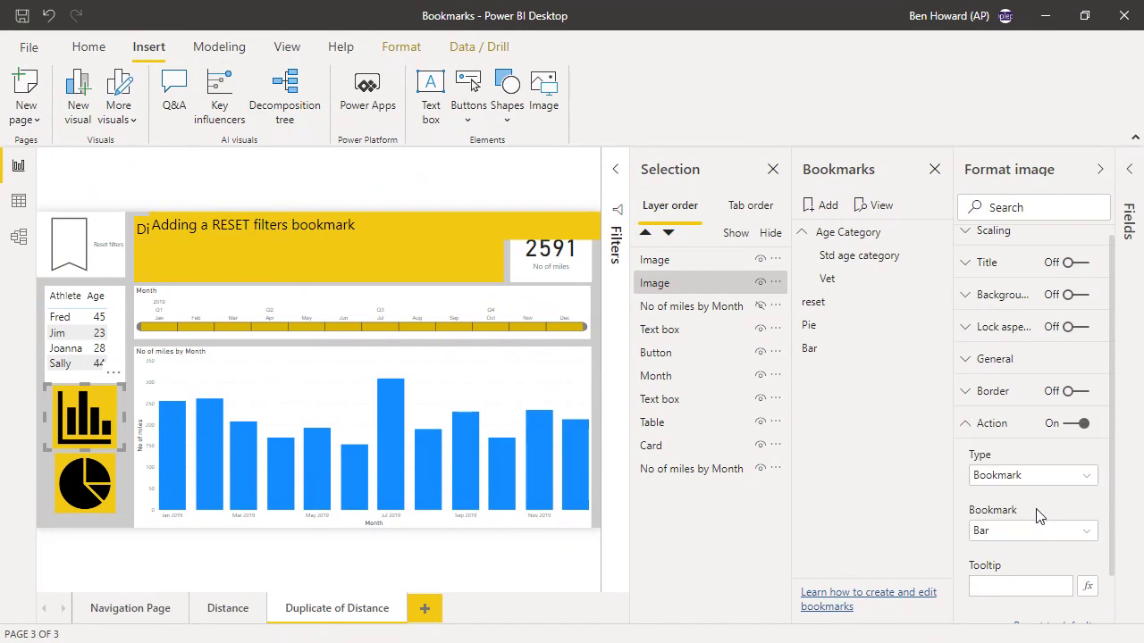
{"action": "scroll", "coordinate": [961, 502], "scroll_direction": "down", "scroll_amount": 1}
{"action": "left_click", "coordinate": [990, 529]}
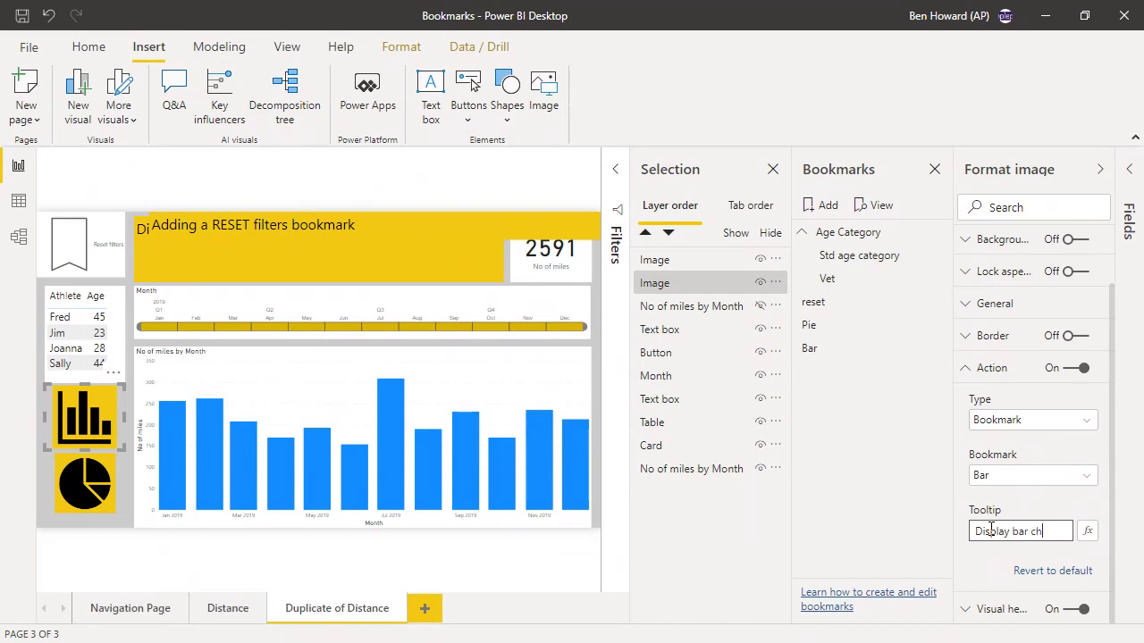
Turn on the pie image's action, link it to the Pie bookmark, and set its tooltip to "Display Pie".
{"action": "left_click", "coordinate": [85, 503]}
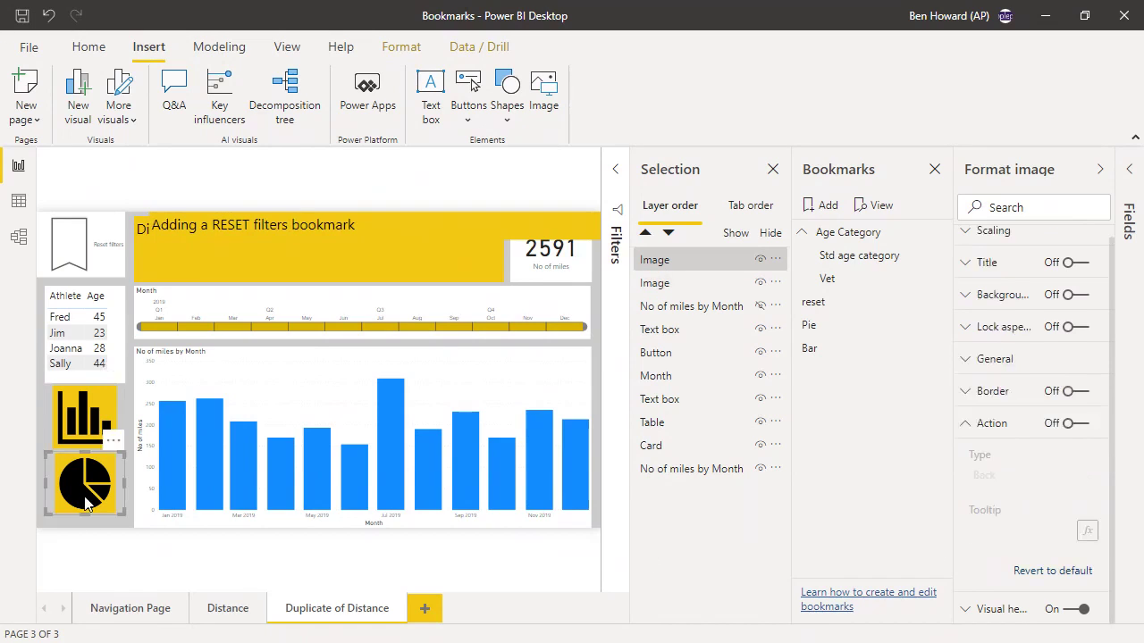
{"action": "left_click", "coordinate": [1072, 424]}
{"action": "left_click", "coordinate": [1083, 483]}
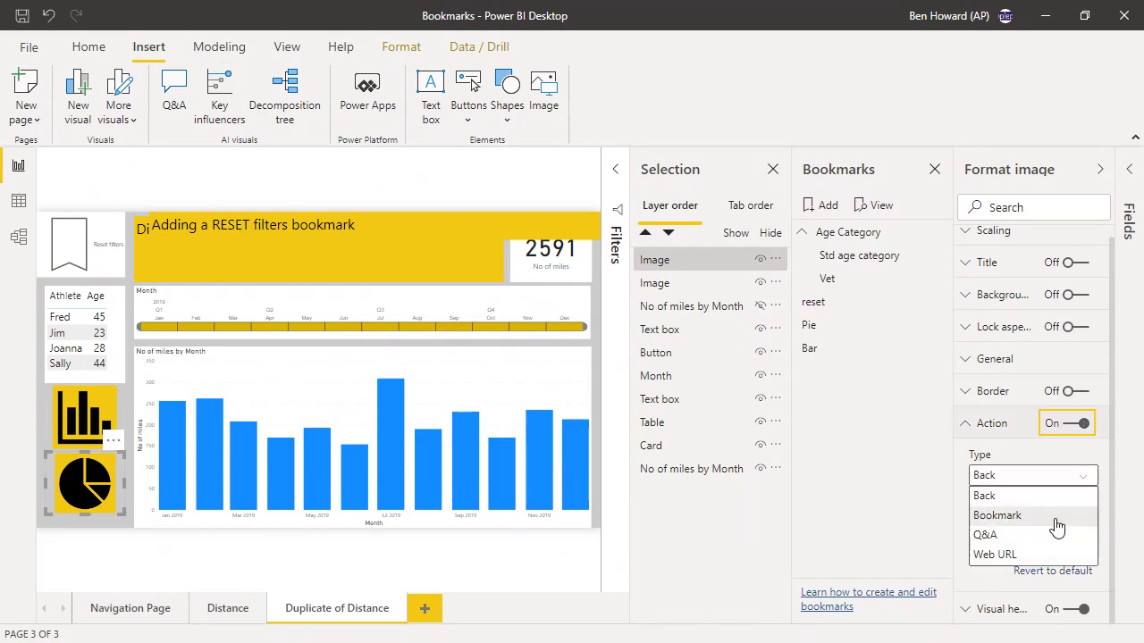
{"action": "left_click", "coordinate": [1057, 526]}
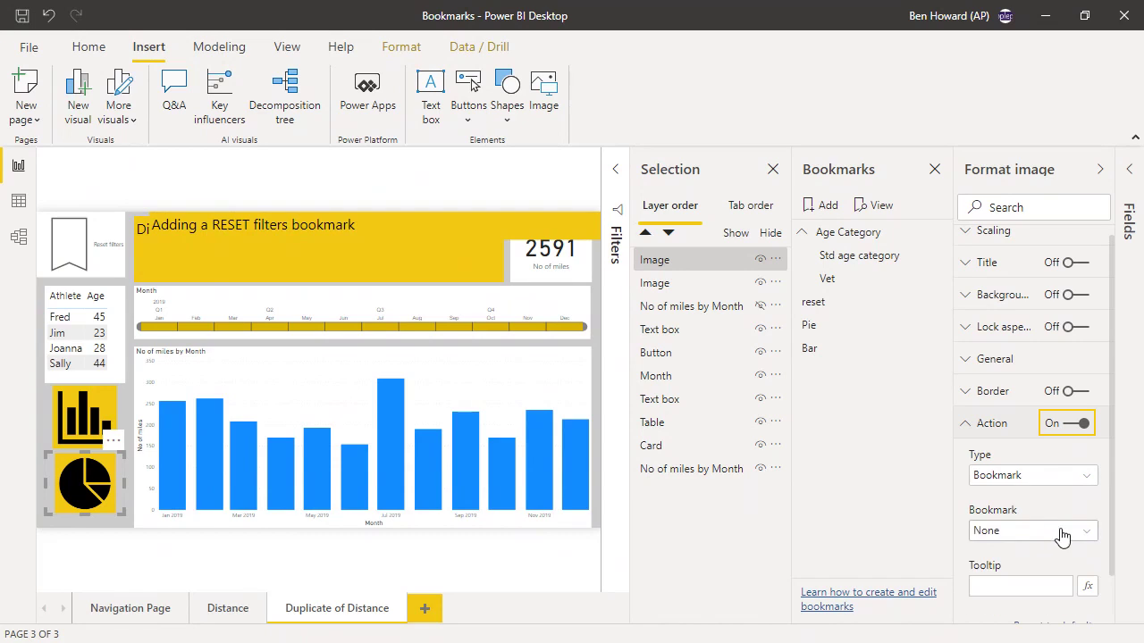
{"action": "left_click", "coordinate": [1055, 532]}
{"action": "left_click", "coordinate": [1041, 490]}
{"action": "left_click", "coordinate": [1011, 586]}
{"action": "type", "text": "Display Pie"}
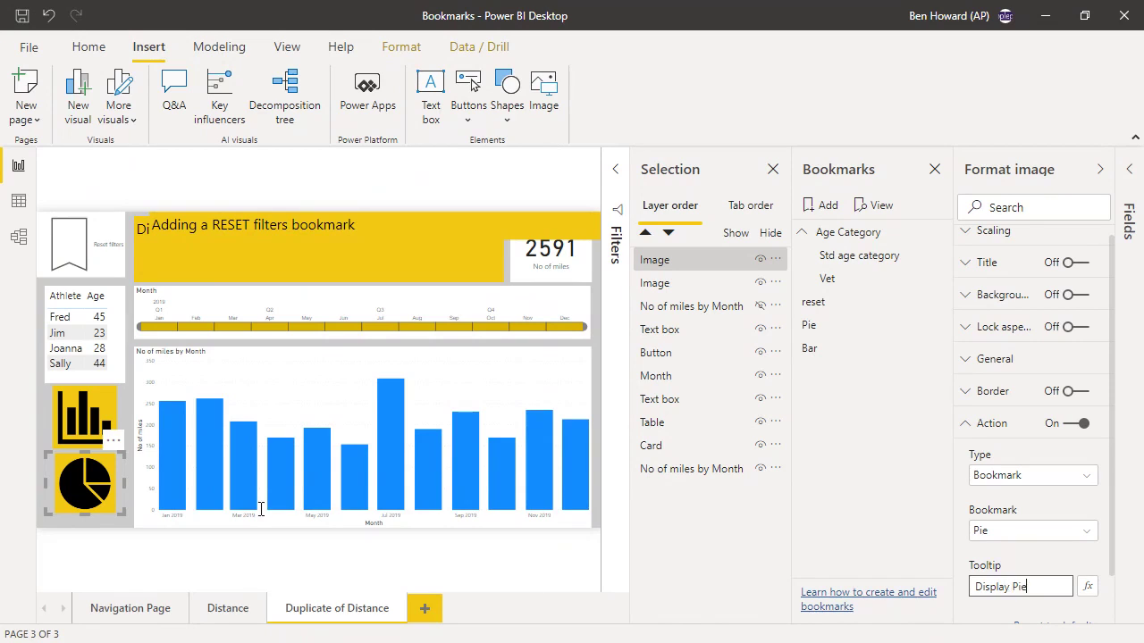
Close the Selection and Bookmarks panes, and test both image buttons by switching between the pie and bar charts.
{"action": "left_click", "coordinate": [807, 207]}
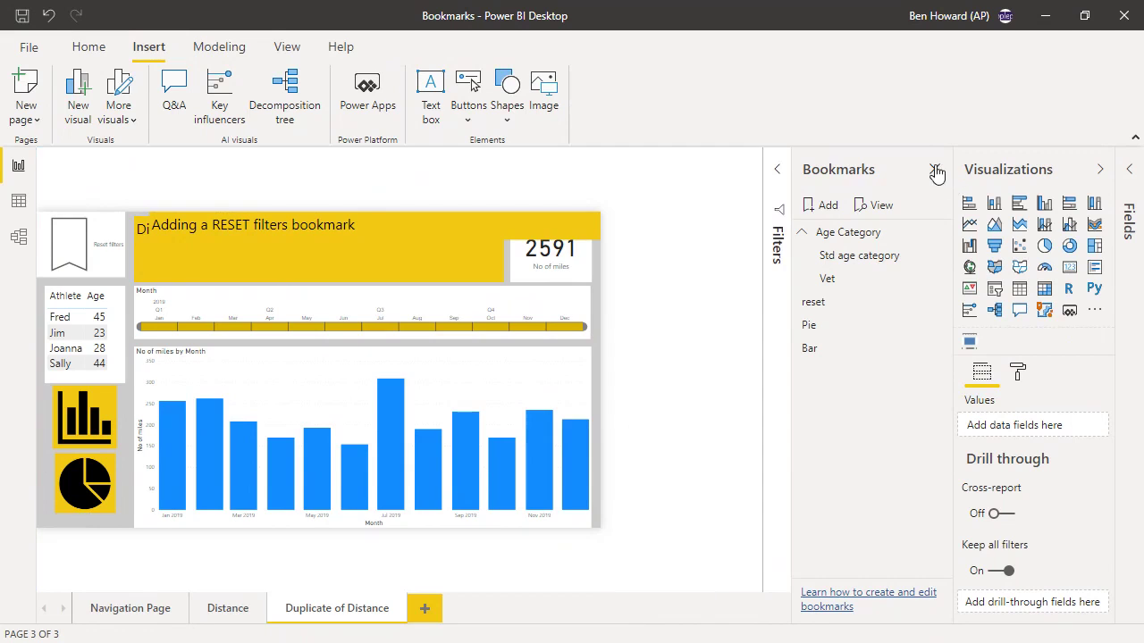
{"action": "left_click", "coordinate": [933, 170]}
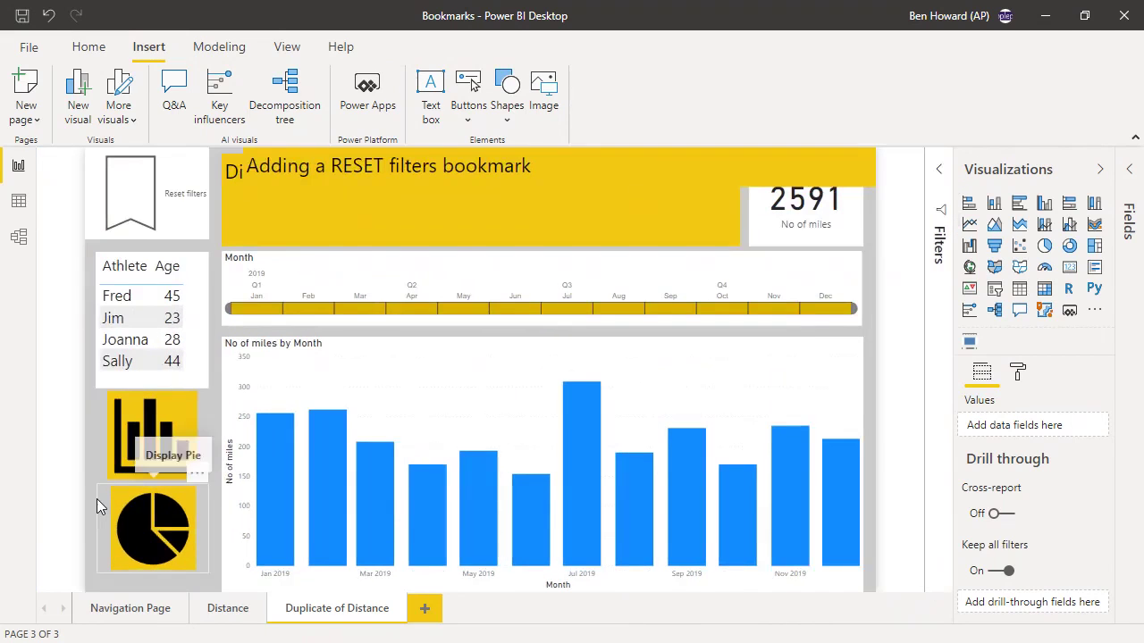
{"action": "left_click", "coordinate": [125, 519]}
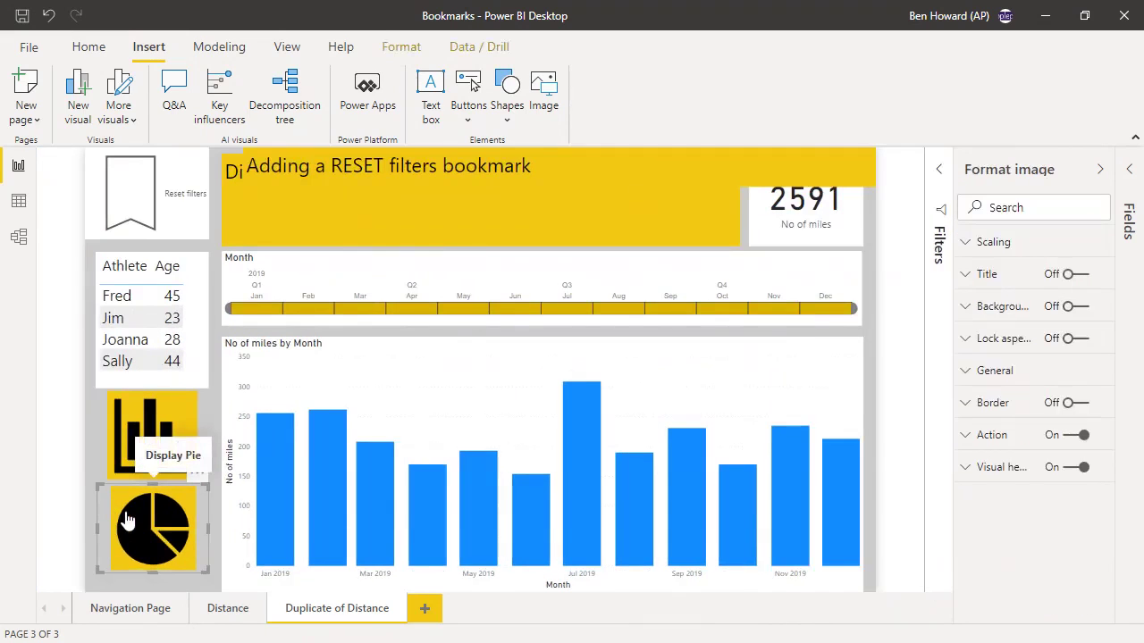
{"action": "left_click", "coordinate": [125, 518], "text": "ctrl"}
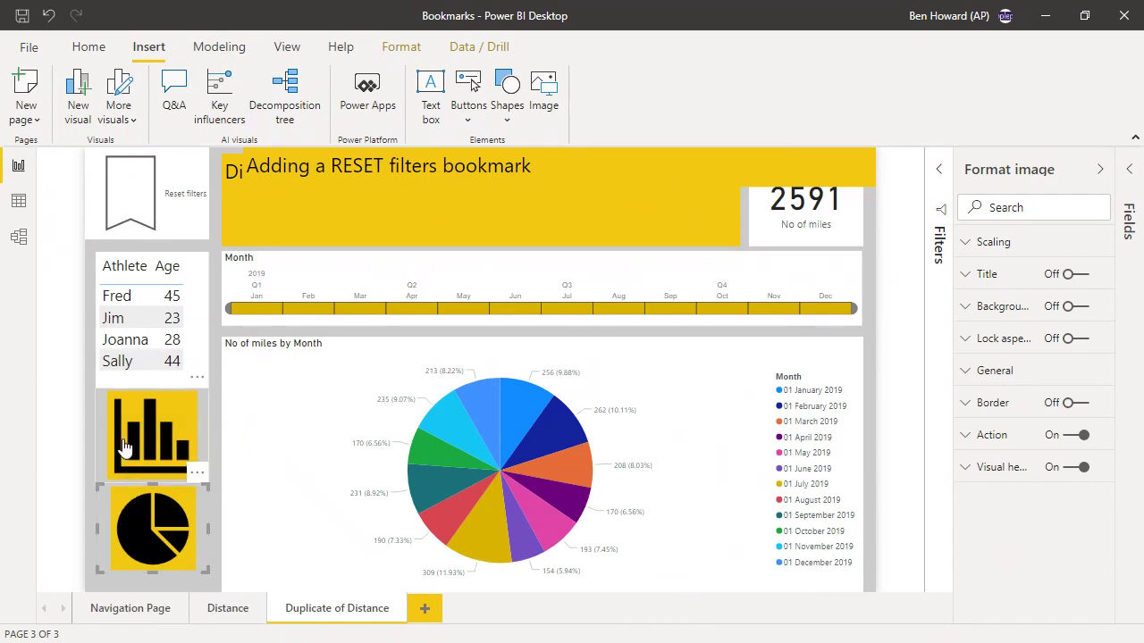
{"action": "left_click", "coordinate": [125, 447], "text": "ctrl"}
{"action": "left_click", "coordinate": [134, 514], "text": "ctrl"}
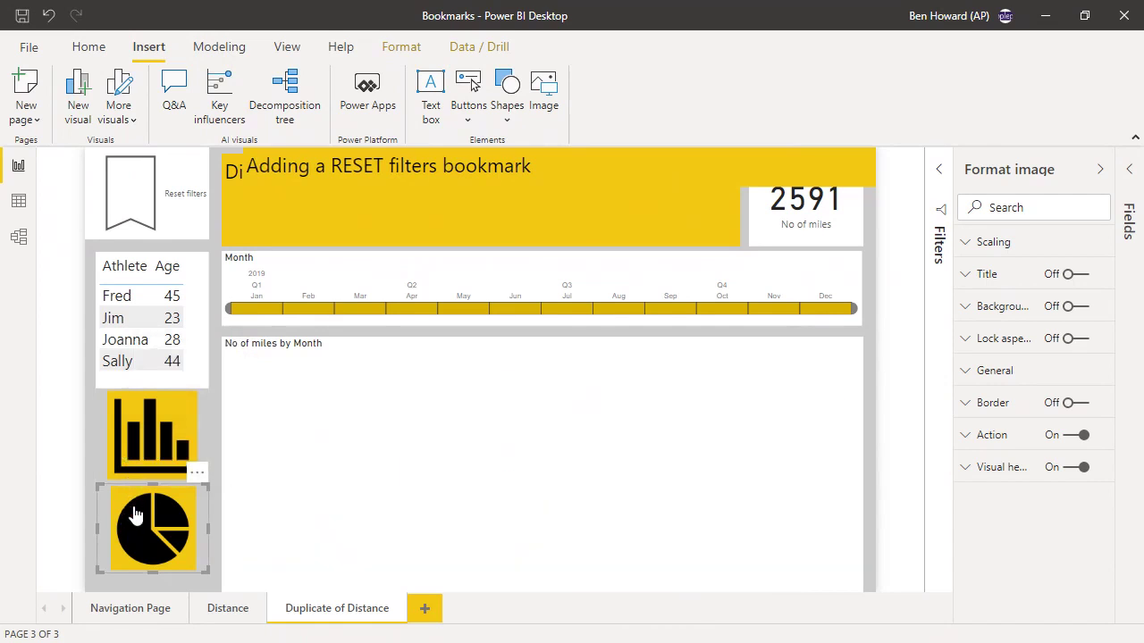
{"action": "left_click", "coordinate": [152, 455], "text": "ctrl"}
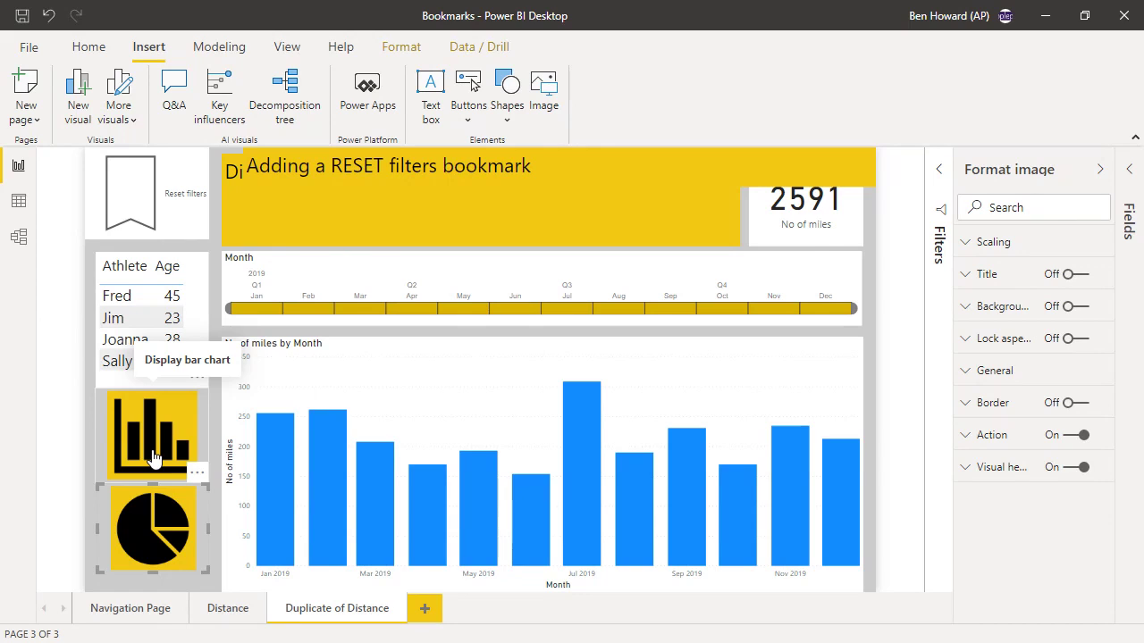
Rename the Duplicate of Distance page to "visual check".
{"action": "right_click", "coordinate": [332, 608]}
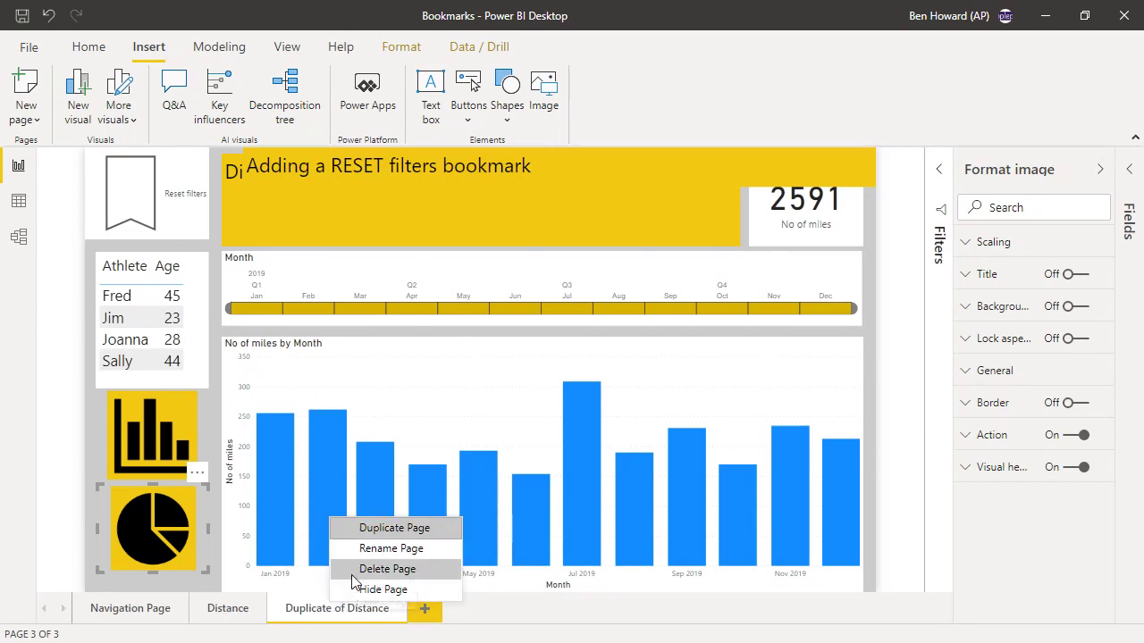
{"action": "left_click", "coordinate": [358, 548]}
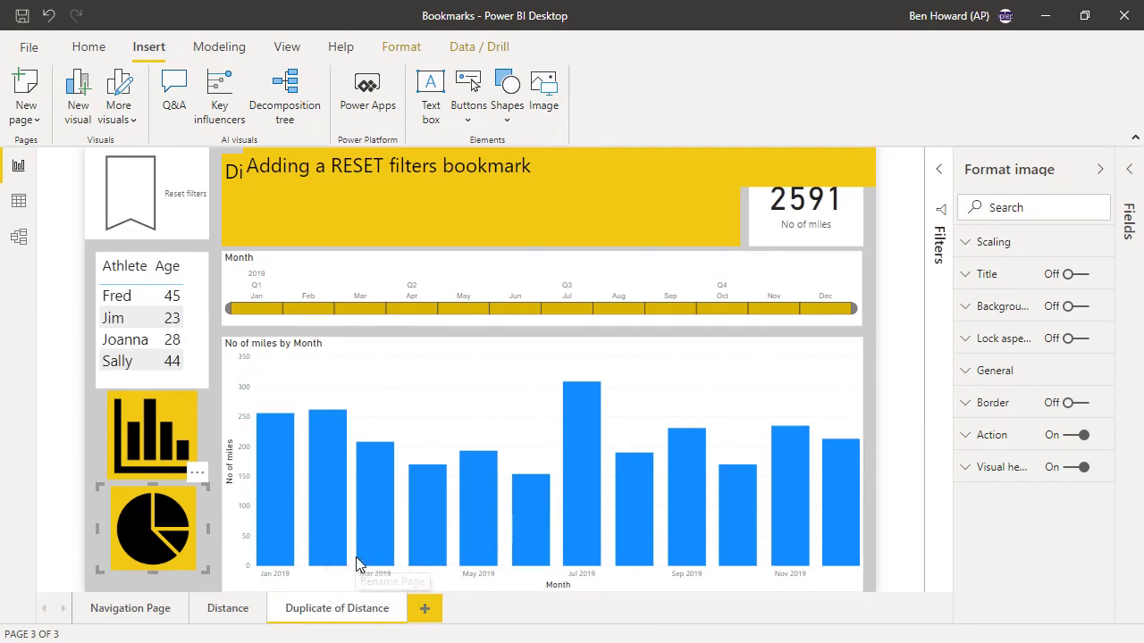
{"action": "type", "text": "v"}
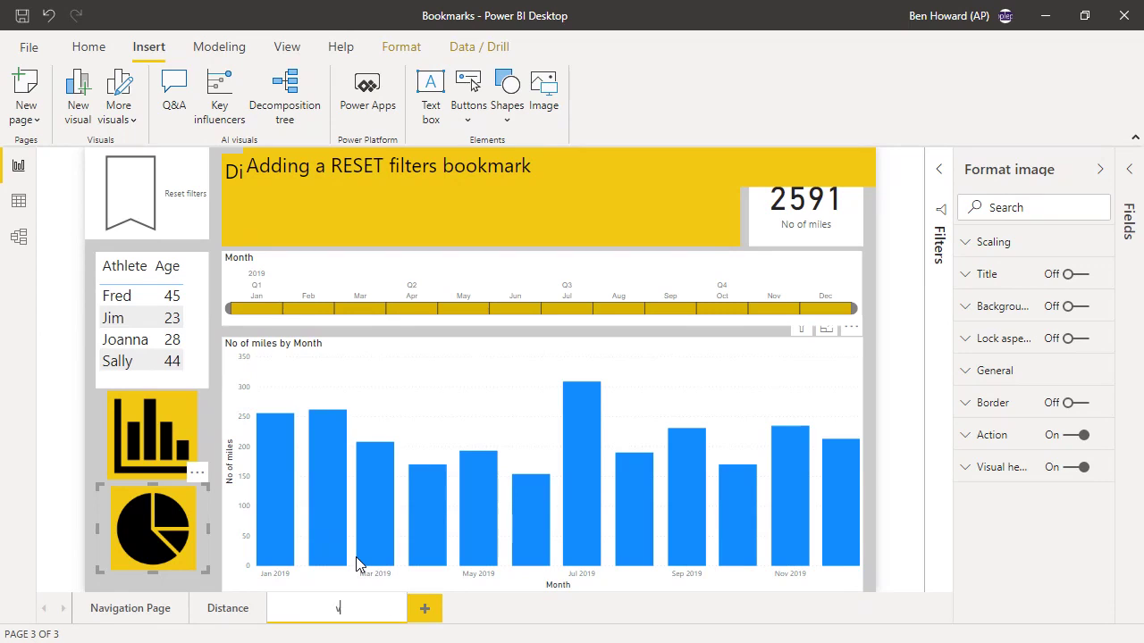
{"action": "type", "text": "isual check"}
{"action": "key", "text": "Return"}
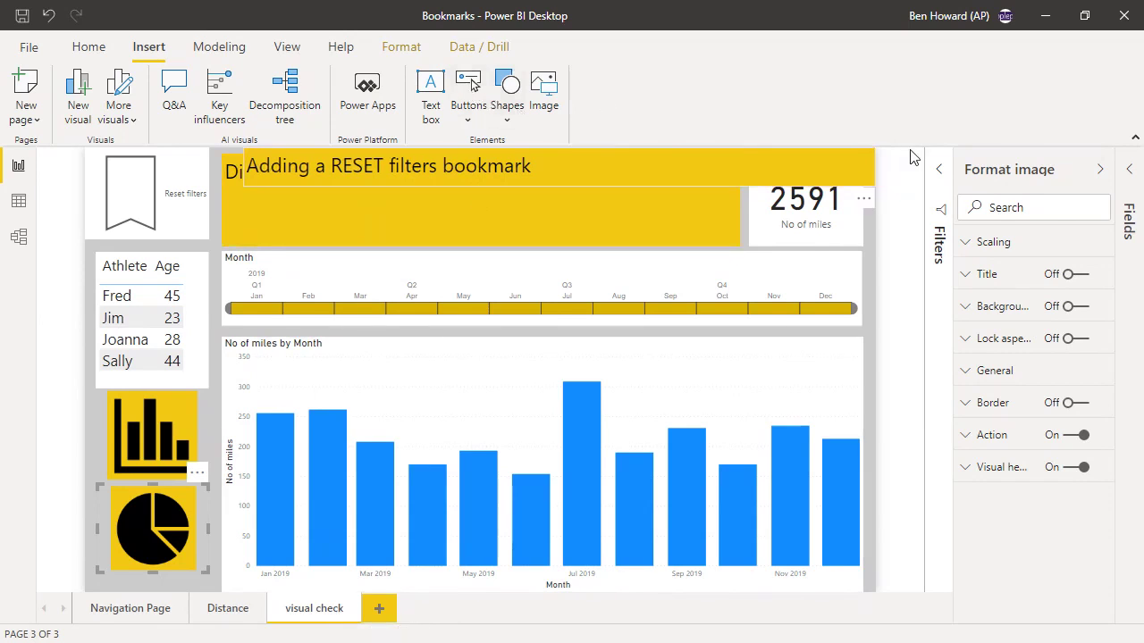
Reopen the Bookmarks pane and add a bookmark of the visual check page named "Visuals Page".
{"action": "left_click", "coordinate": [404, 56]}
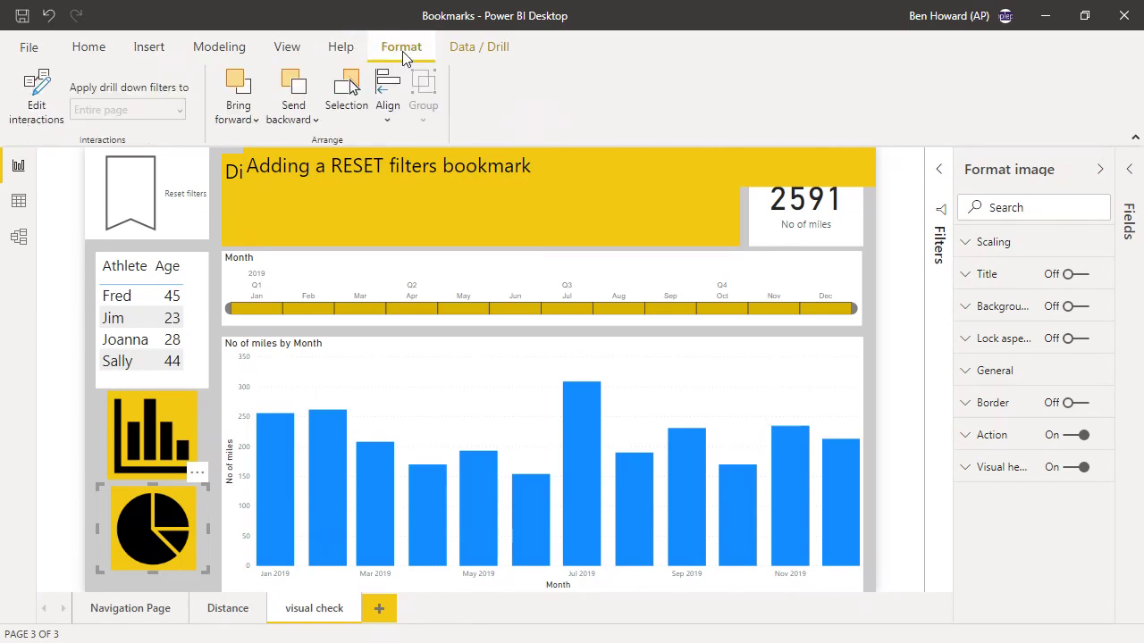
{"action": "left_click", "coordinate": [297, 53]}
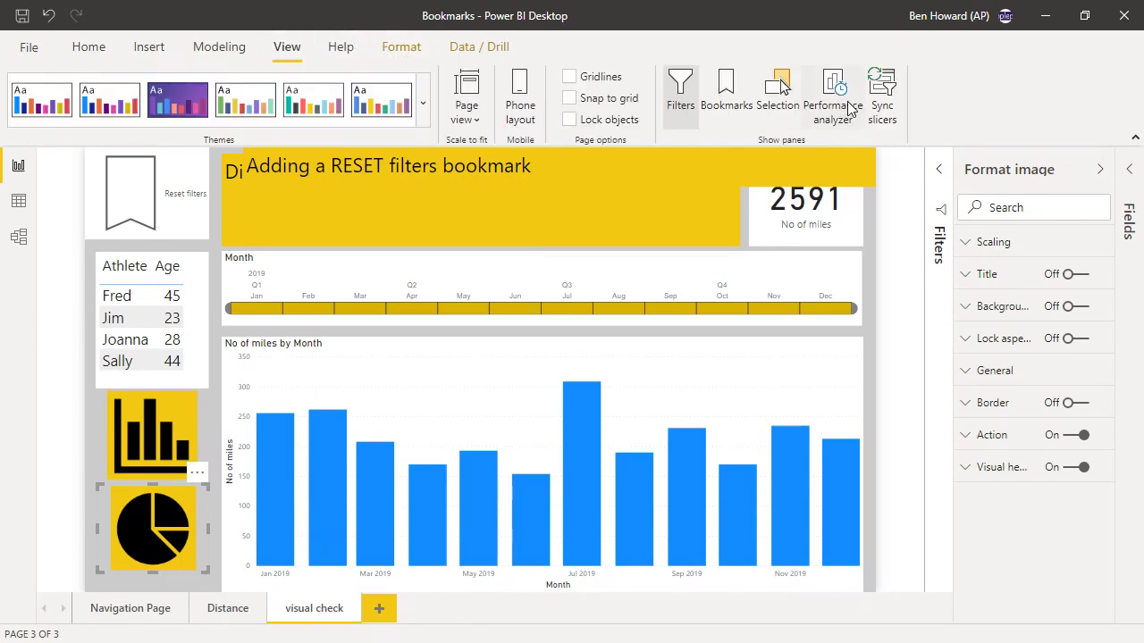
{"action": "left_click", "coordinate": [728, 92]}
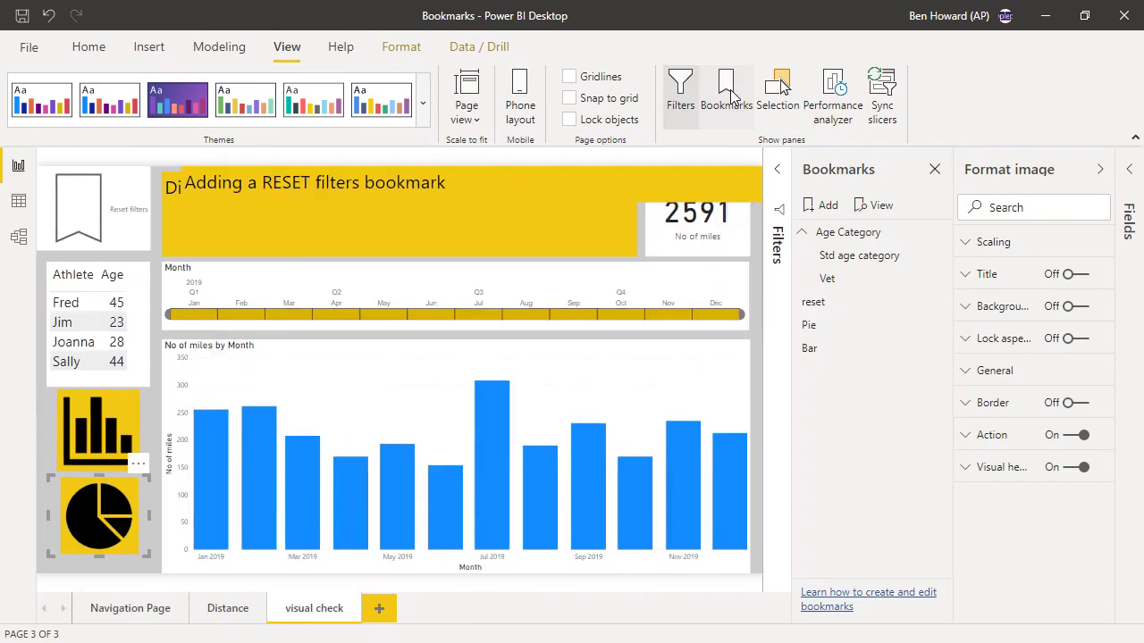
{"action": "left_click", "coordinate": [824, 206]}
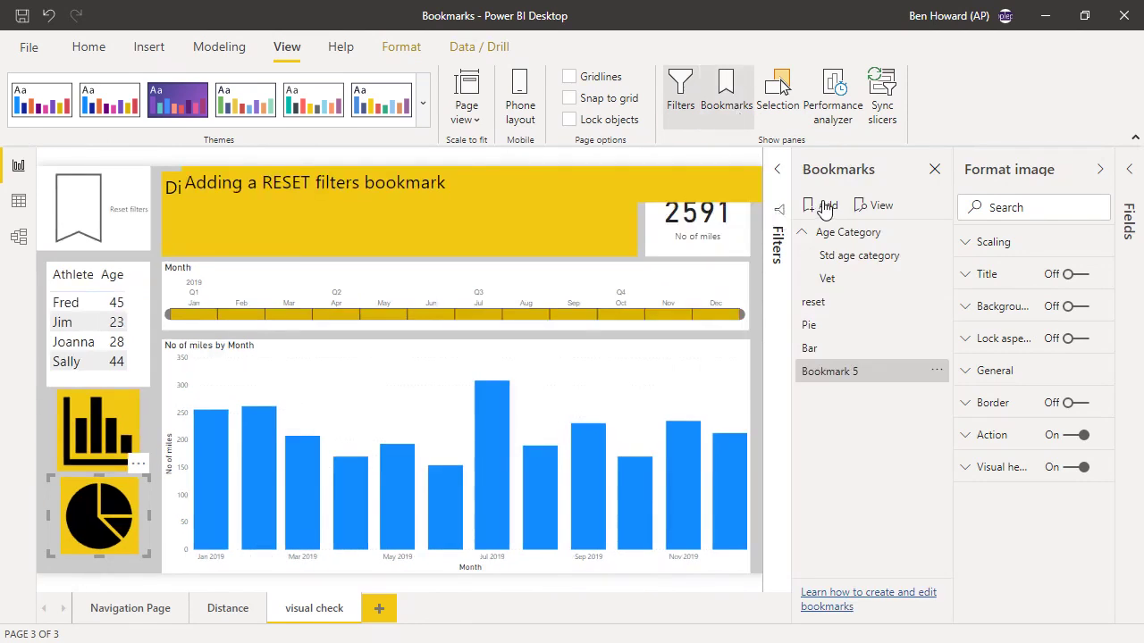
{"action": "left_click", "coordinate": [936, 371]}
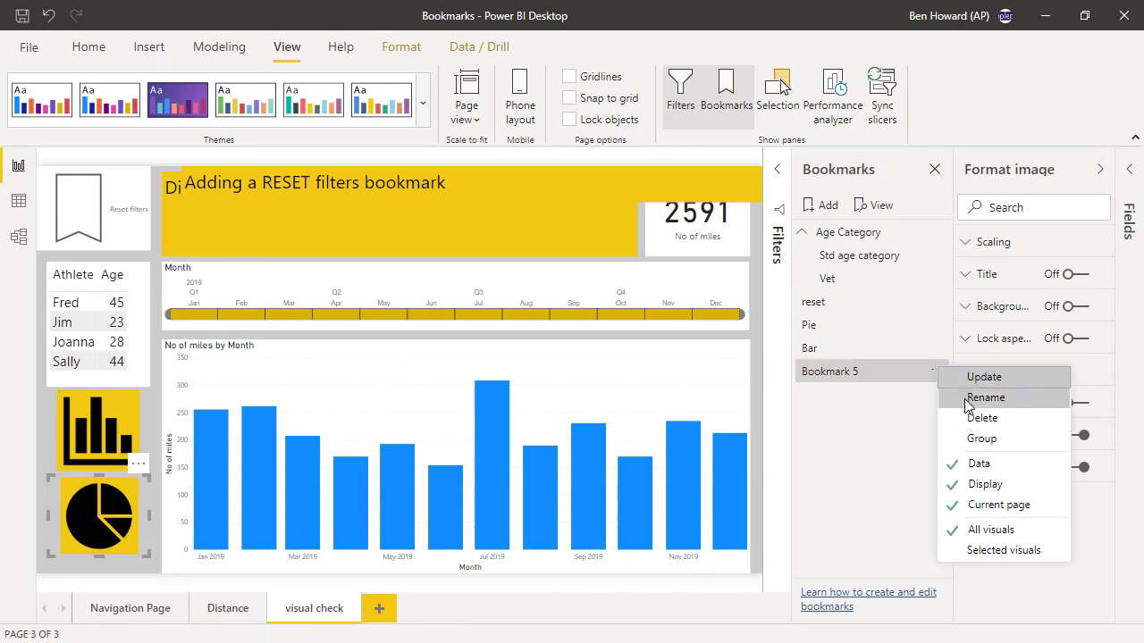
{"action": "left_click", "coordinate": [965, 402]}
{"action": "type", "text": "Visuals Page"}
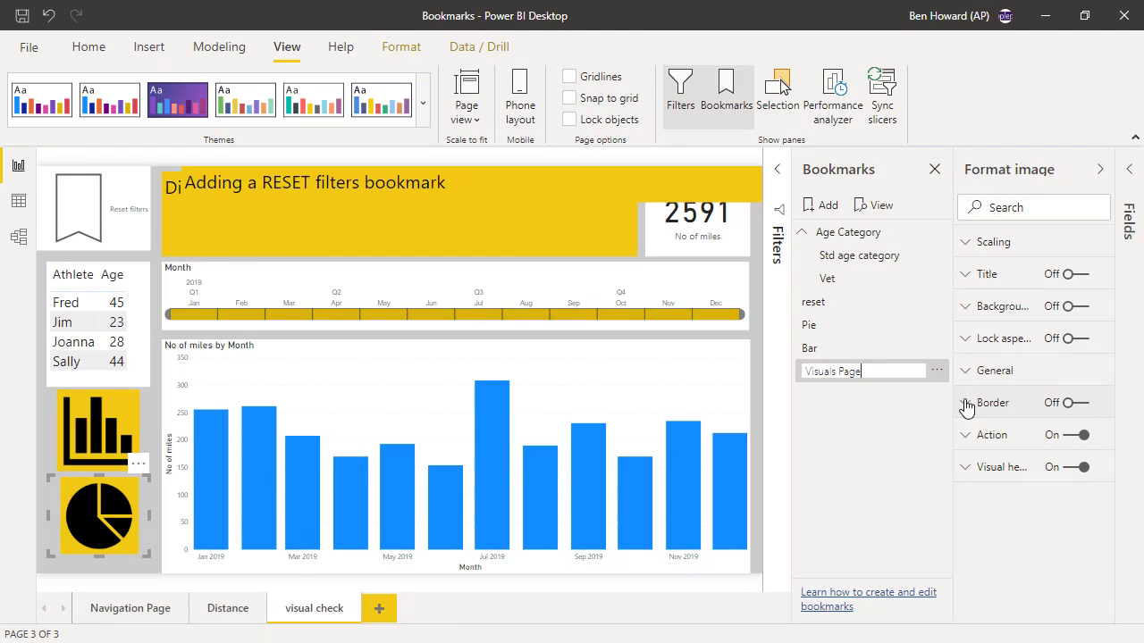
{"action": "key", "text": "Return"}
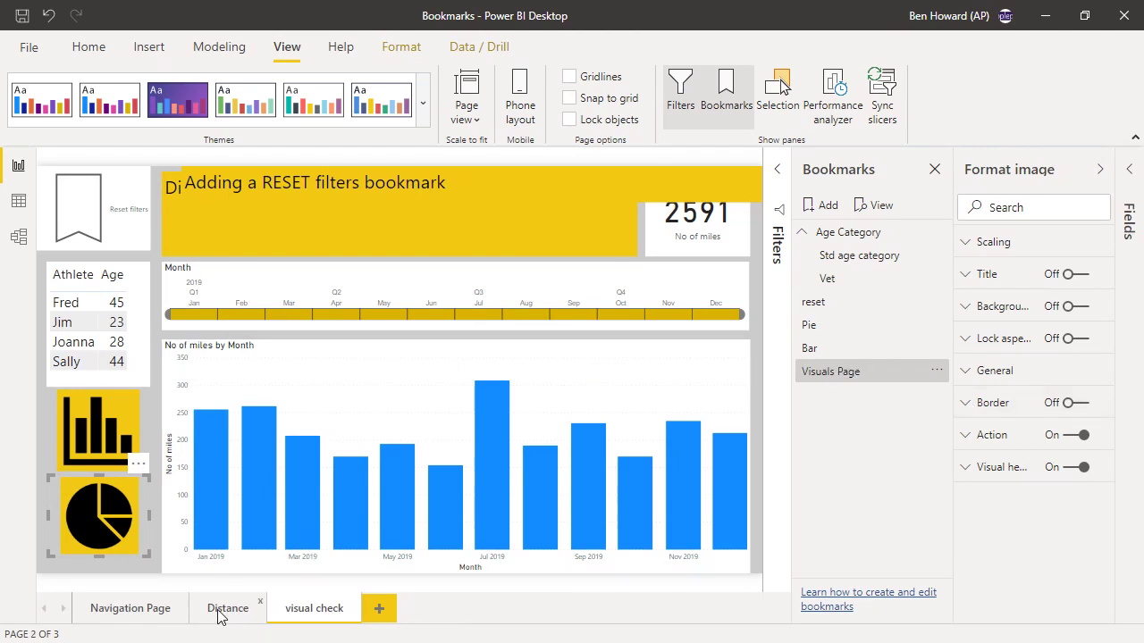
Add a bookmark of the Distance page and name it "Distance".
{"action": "left_click", "coordinate": [218, 617]}
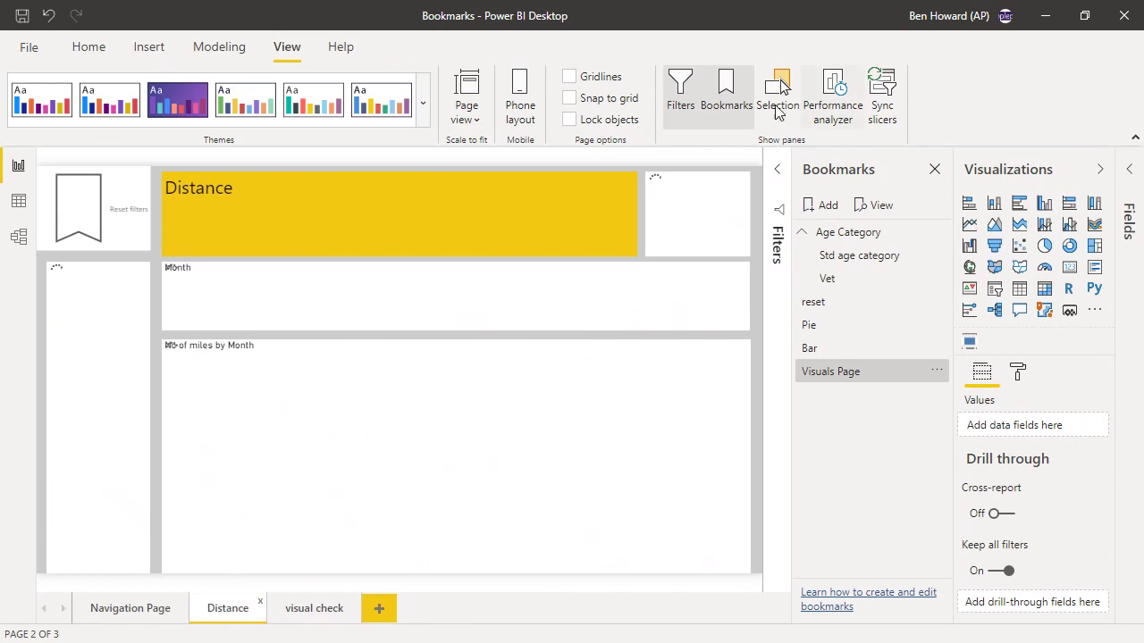
{"action": "left_click", "coordinate": [816, 207]}
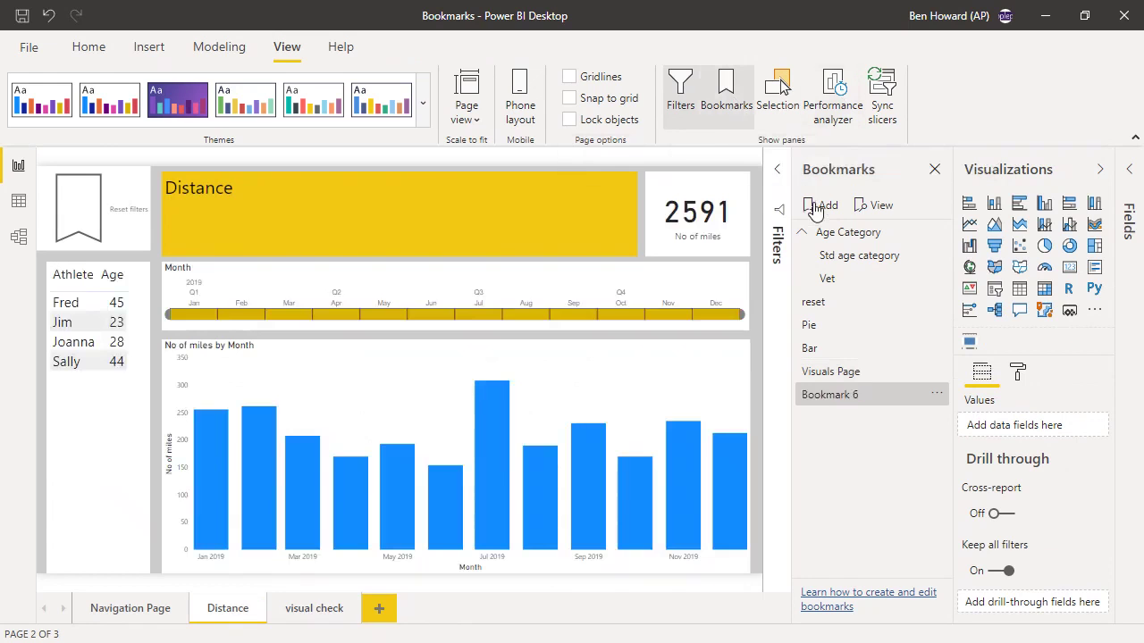
{"action": "left_click", "coordinate": [936, 394]}
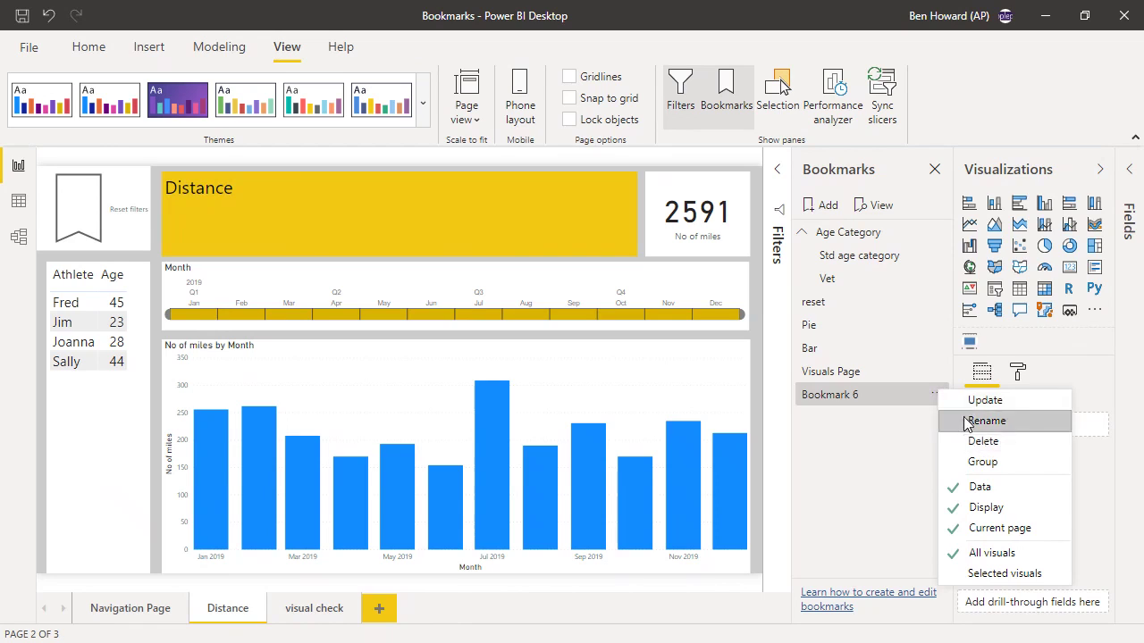
{"action": "left_click", "coordinate": [972, 421]}
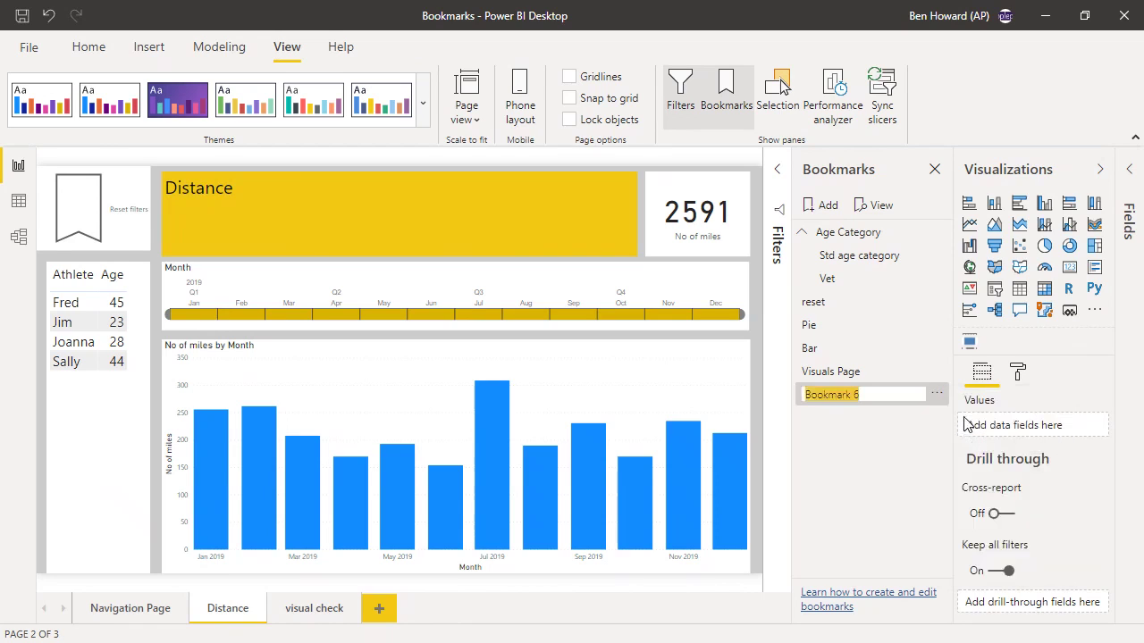
{"action": "type", "text": "Distance"}
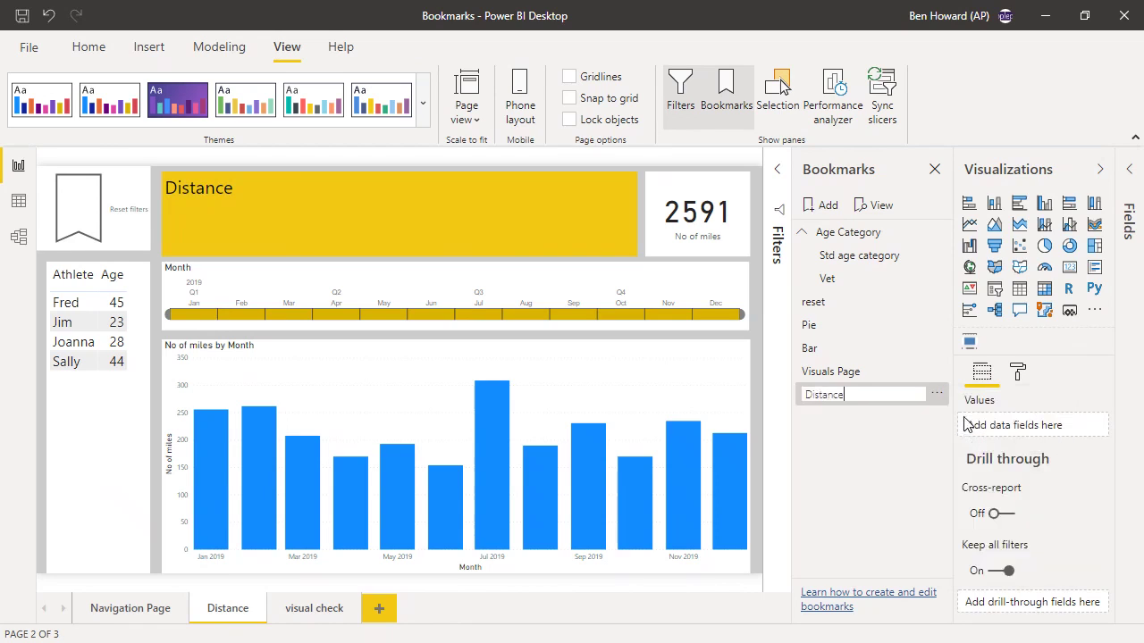
{"action": "key", "text": "Return"}
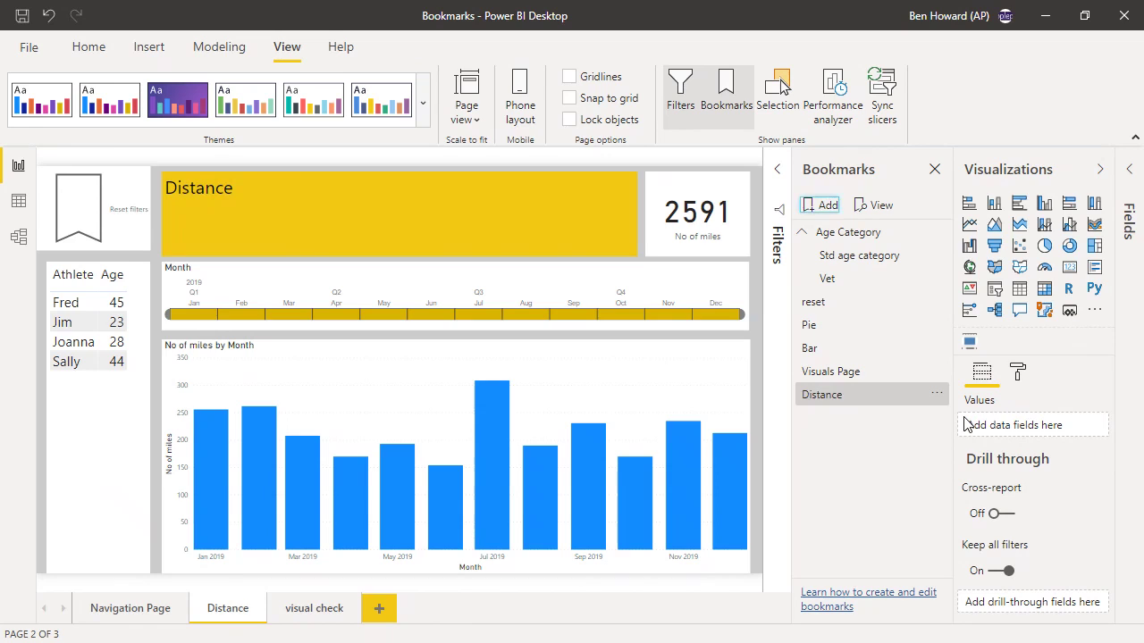
Add a bookmark of the Navigation Page and name it "Home".
{"action": "left_click", "coordinate": [124, 610]}
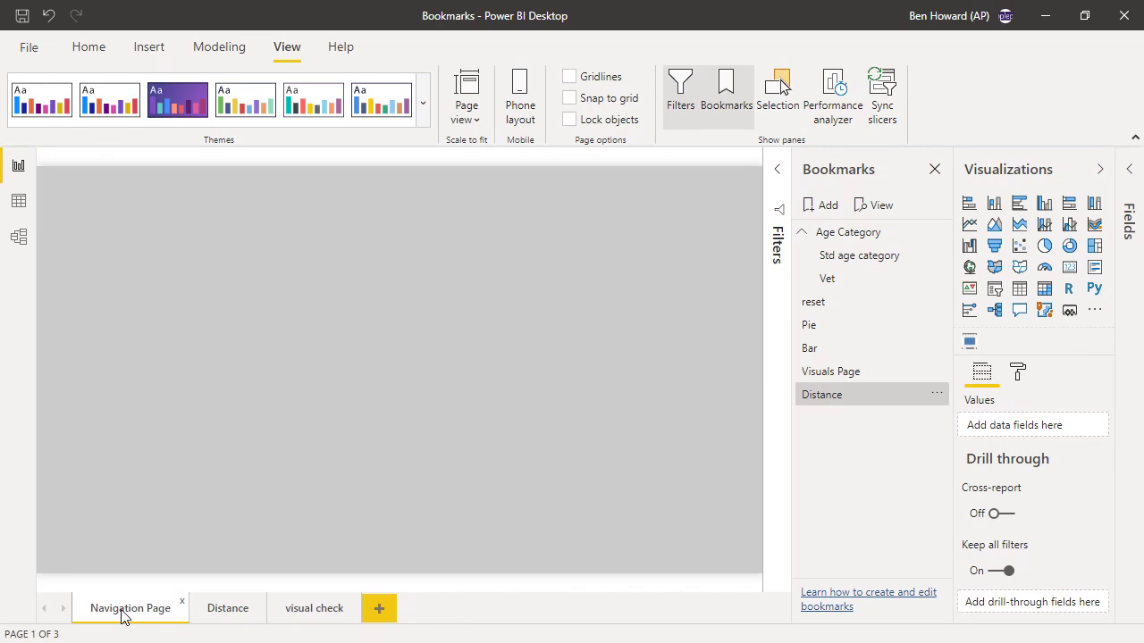
{"action": "left_click", "coordinate": [816, 207]}
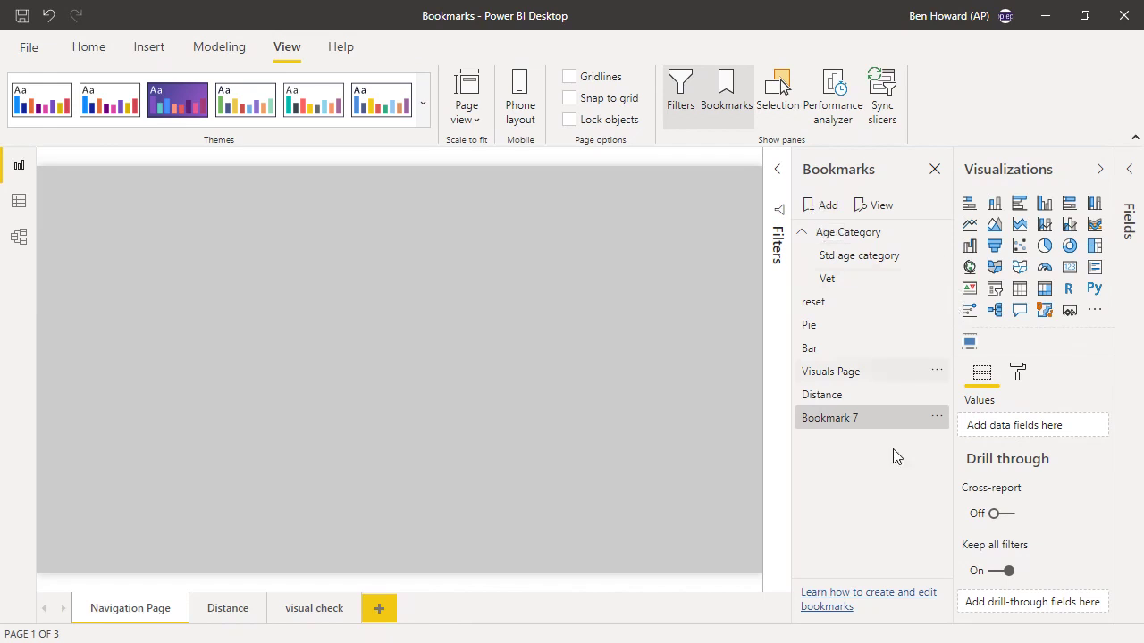
{"action": "left_click", "coordinate": [936, 423]}
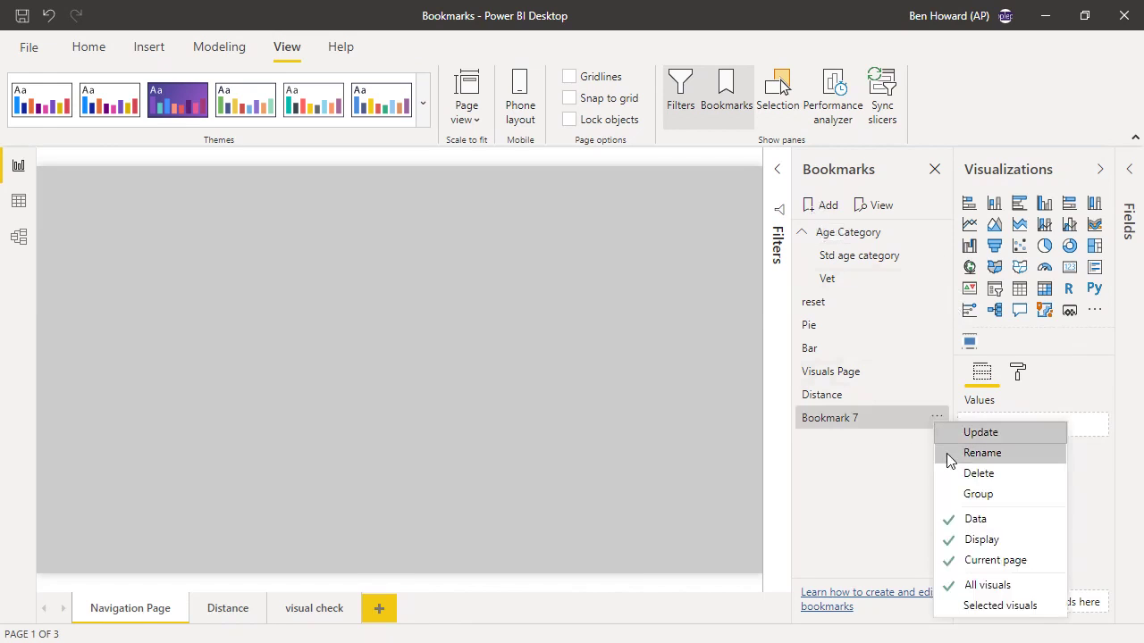
{"action": "left_click", "coordinate": [950, 456]}
{"action": "type", "text": "N"}
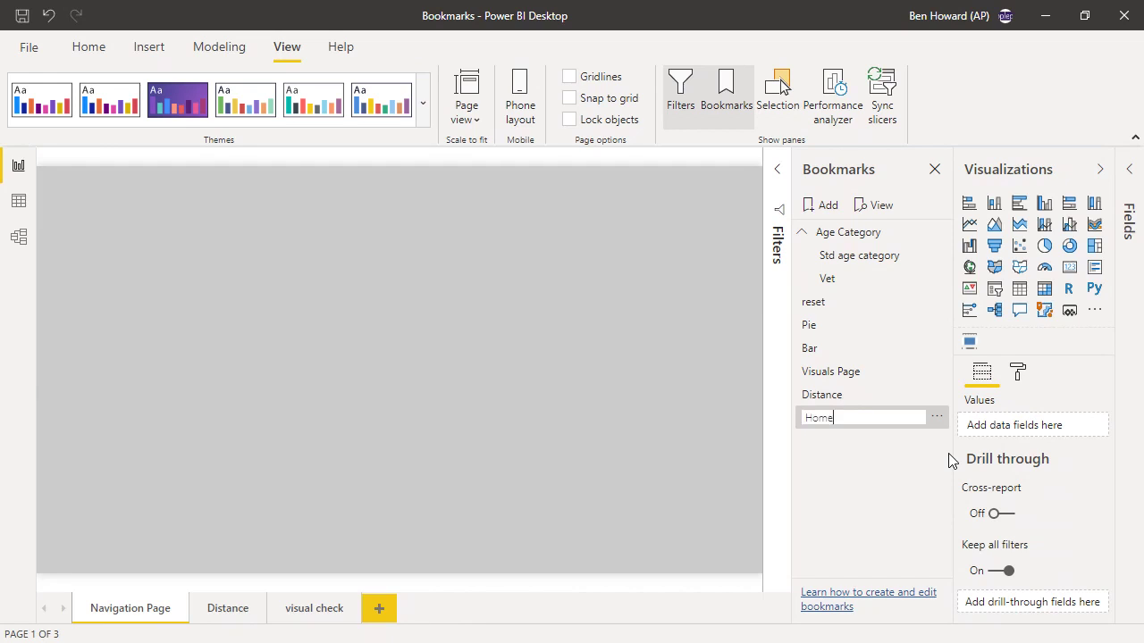
{"action": "key", "text": "Return"}
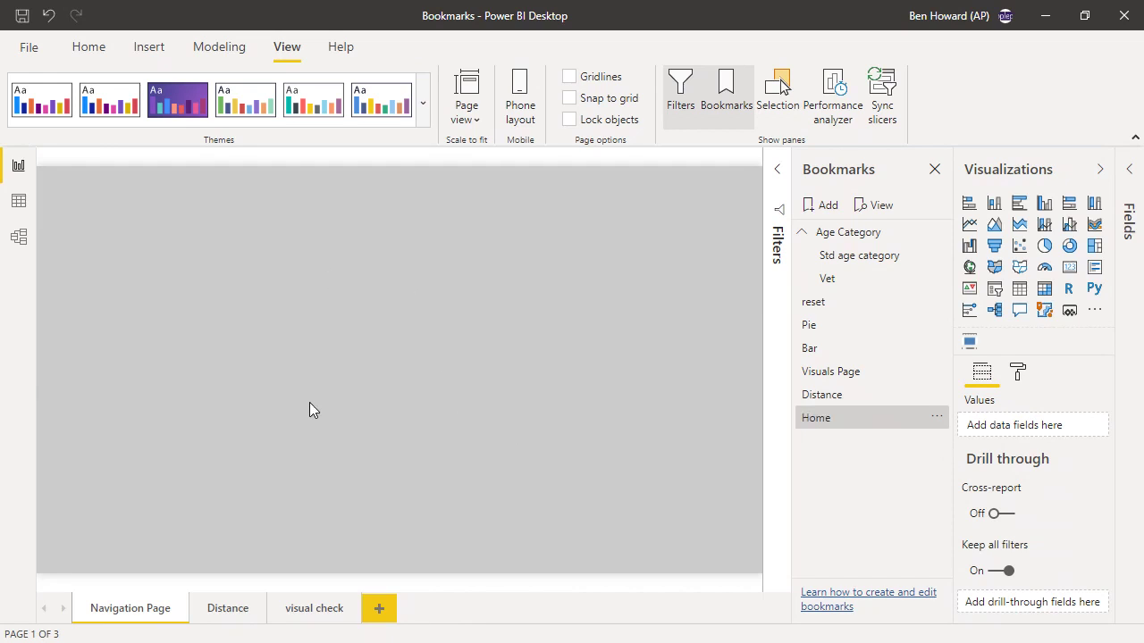
Test the Visuals Page, Distance and Home bookmarks in turn, ending on the Navigation Page.
{"action": "left_click", "coordinate": [830, 374]}
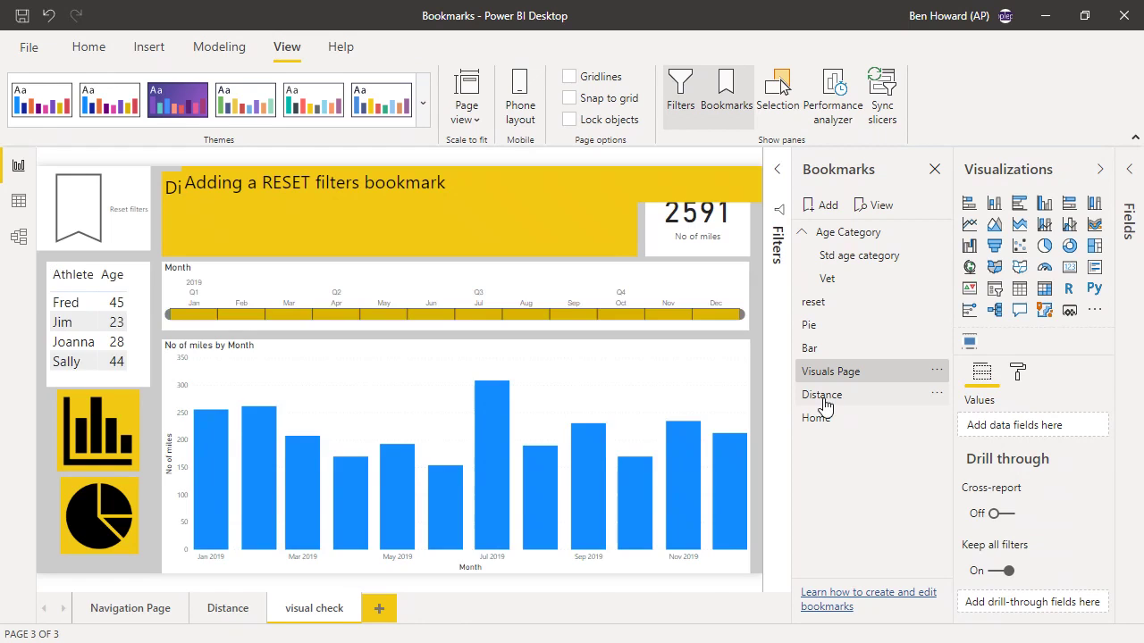
{"action": "left_click", "coordinate": [823, 403]}
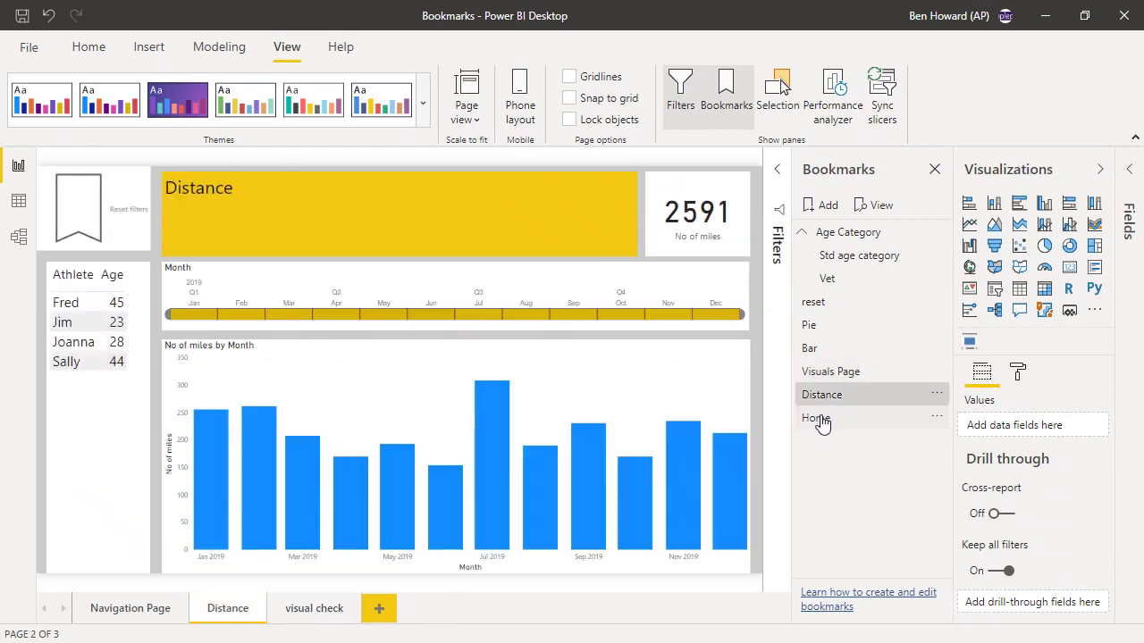
{"action": "left_click", "coordinate": [817, 418]}
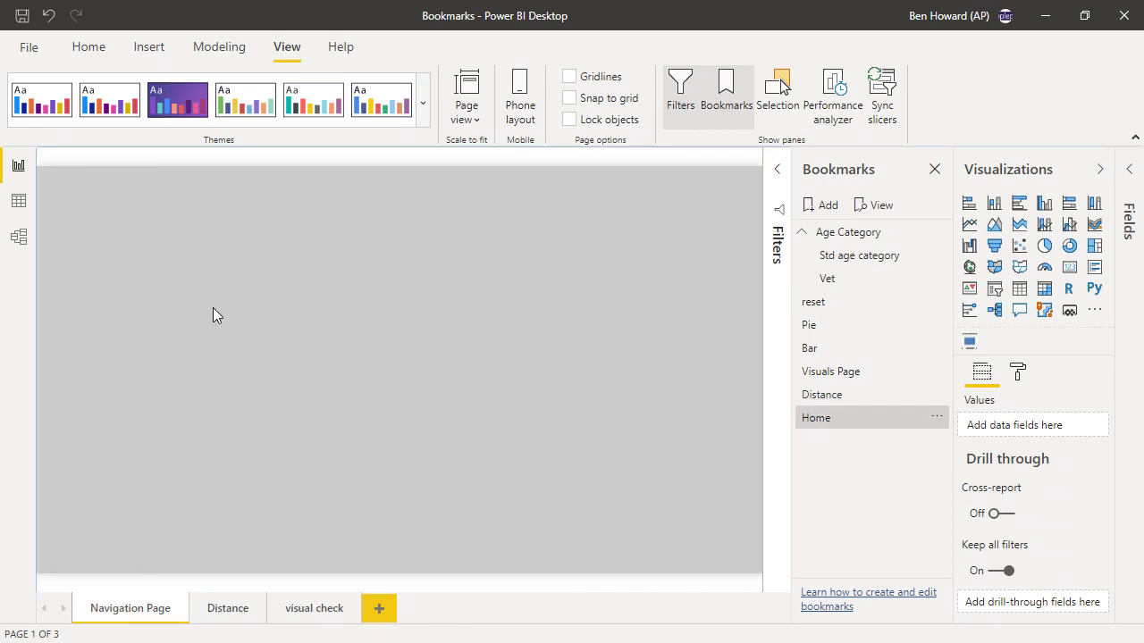
Insert the image 1.png from the Logos folder on the Navigation Page.
{"action": "left_click", "coordinate": [147, 63]}
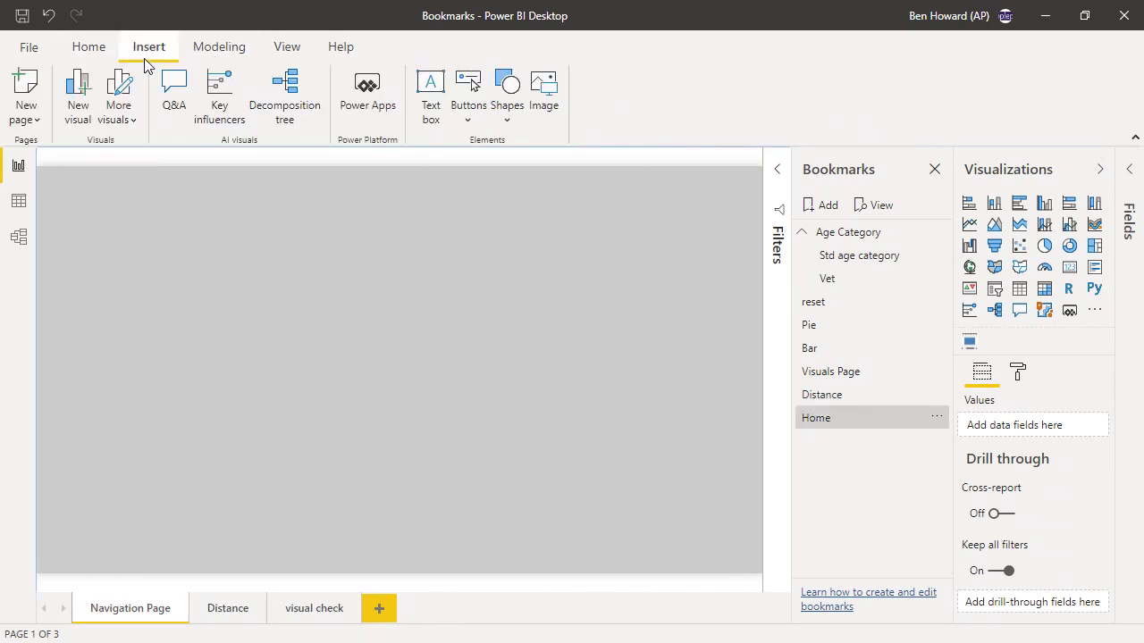
{"action": "left_click", "coordinate": [554, 105]}
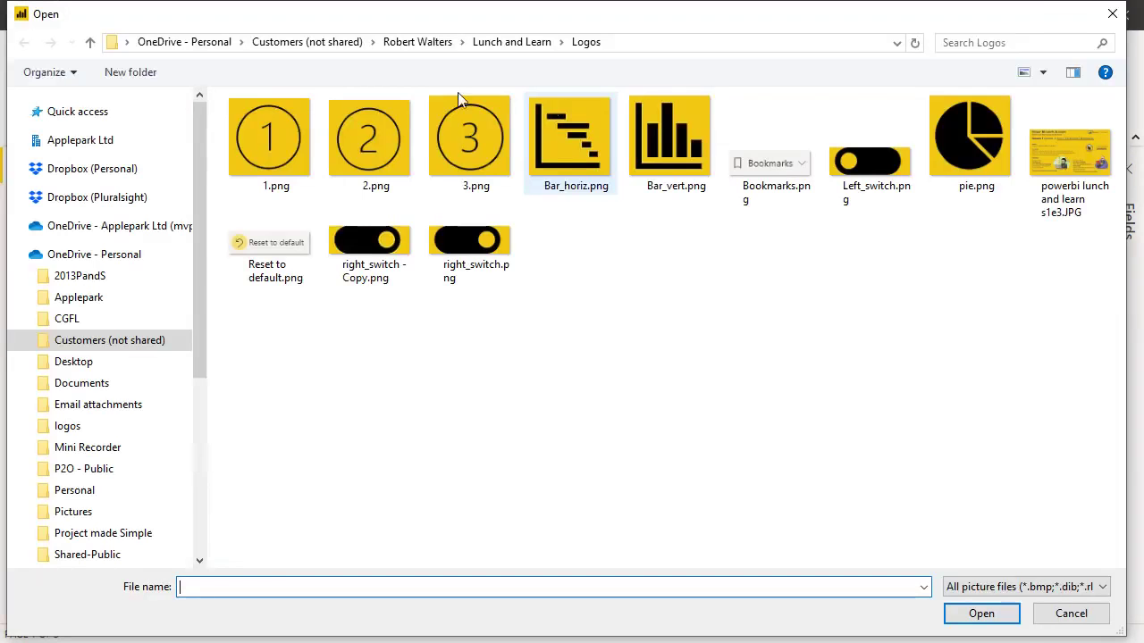
{"action": "left_click", "coordinate": [284, 137]}
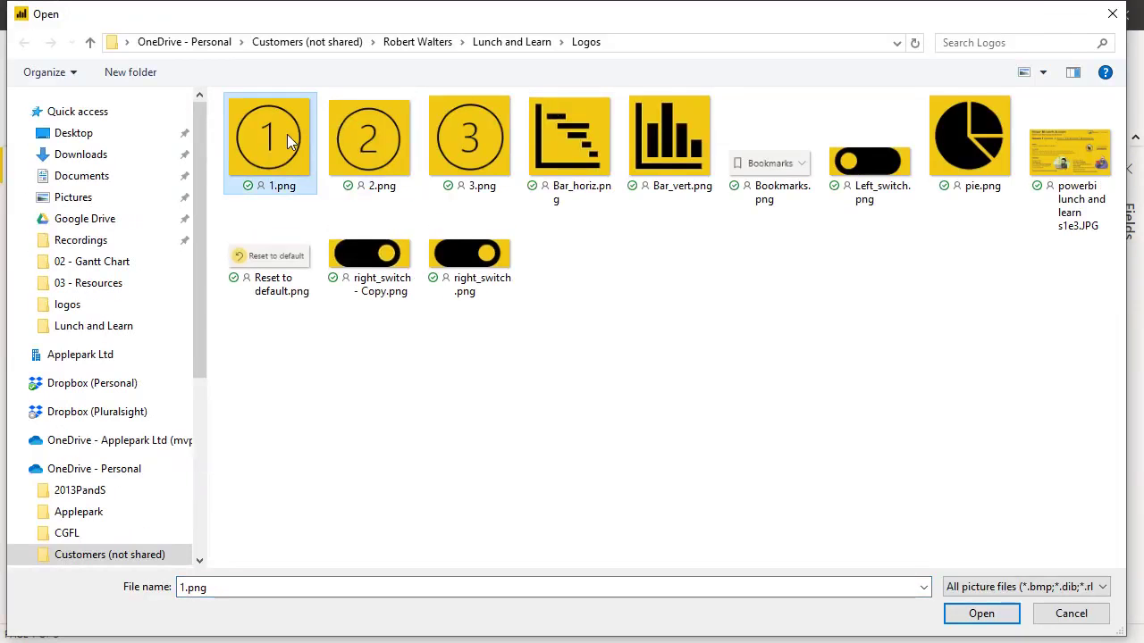
{"action": "left_click", "coordinate": [976, 614]}
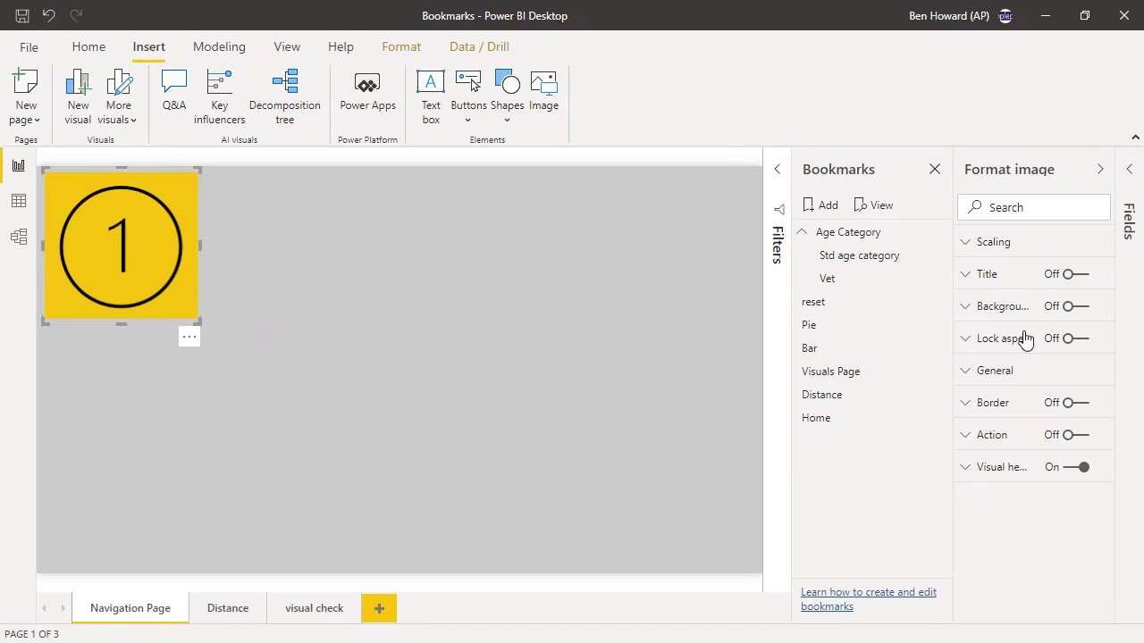
Turn on the 1 image's action, set its type to Bookmark and link it to the Distance bookmark.
{"action": "left_click", "coordinate": [1076, 436]}
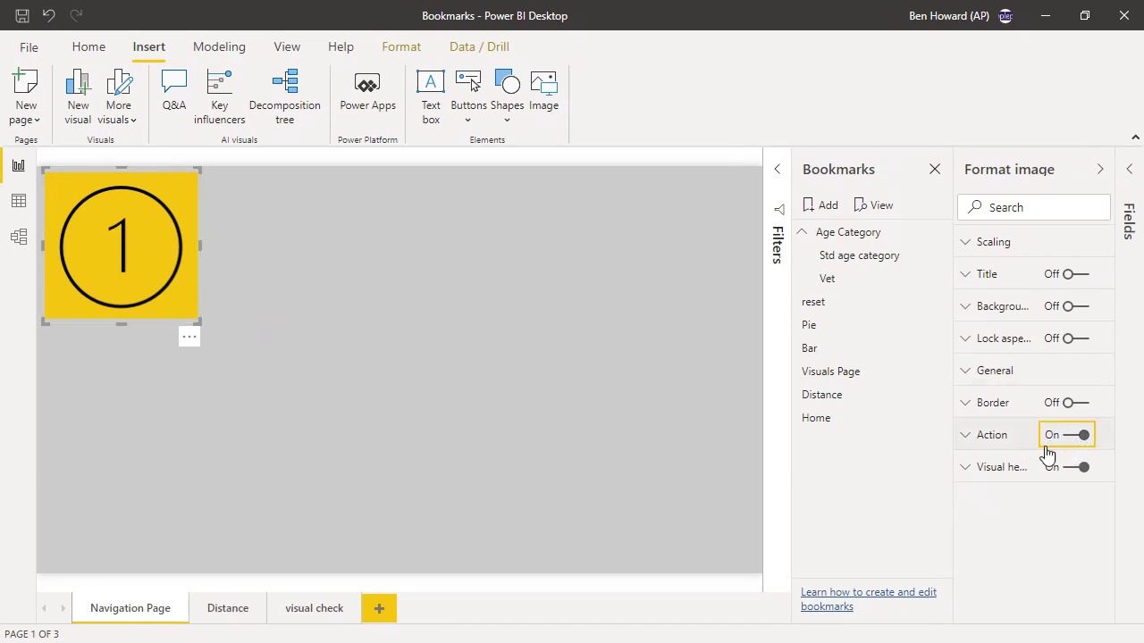
{"action": "left_click", "coordinate": [970, 438]}
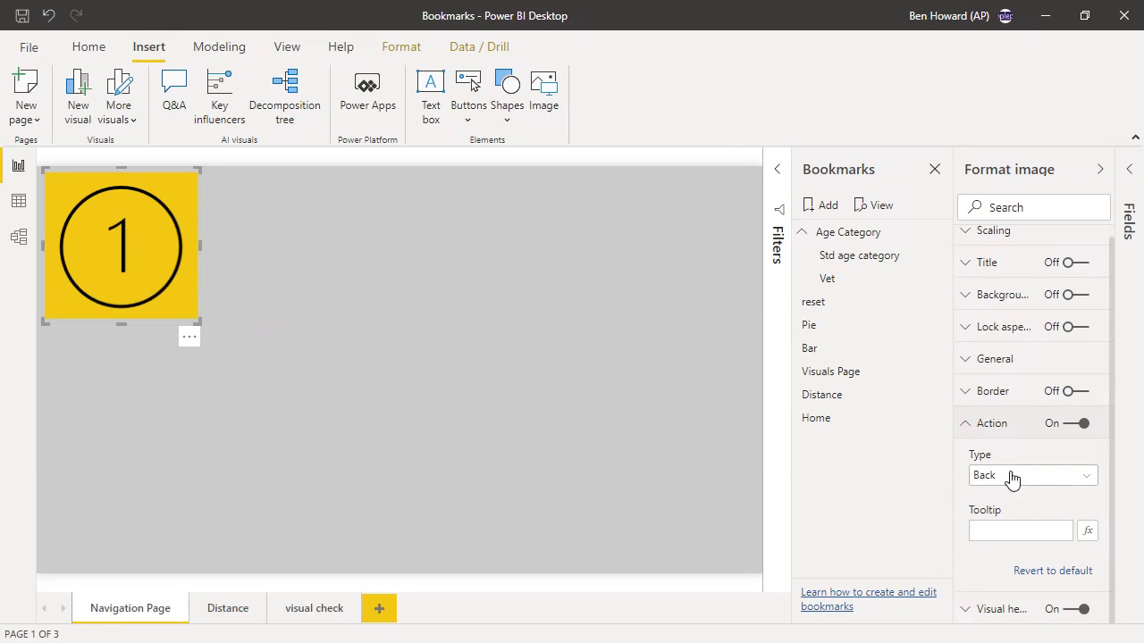
{"action": "left_click", "coordinate": [1011, 474]}
{"action": "left_click", "coordinate": [1013, 516]}
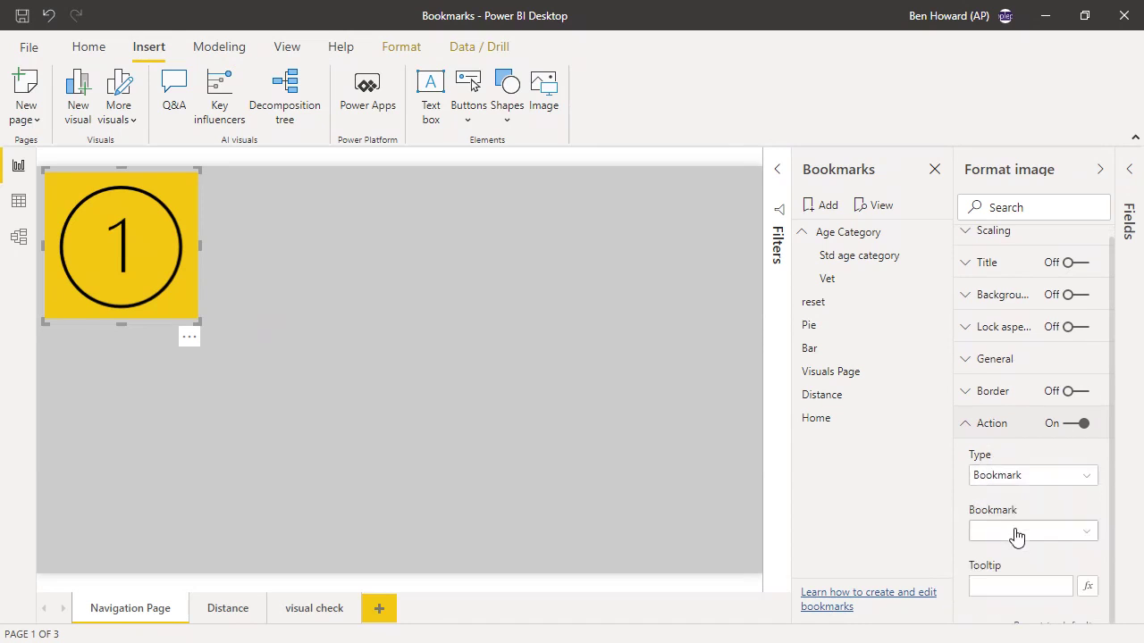
{"action": "left_click", "coordinate": [1014, 533]}
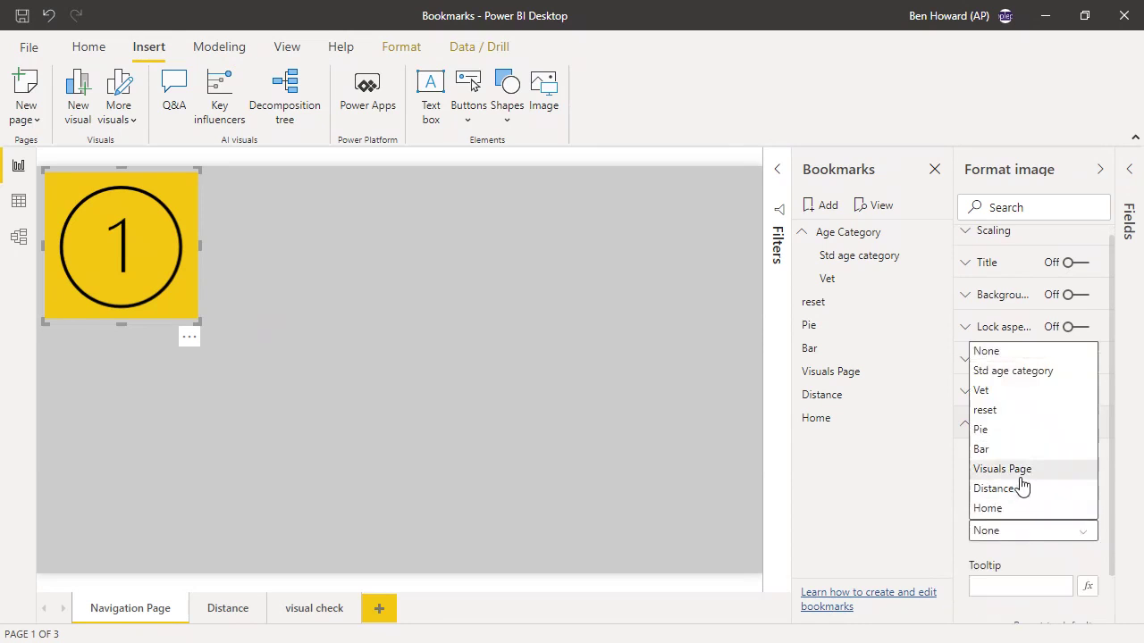
{"action": "left_click", "coordinate": [1018, 490]}
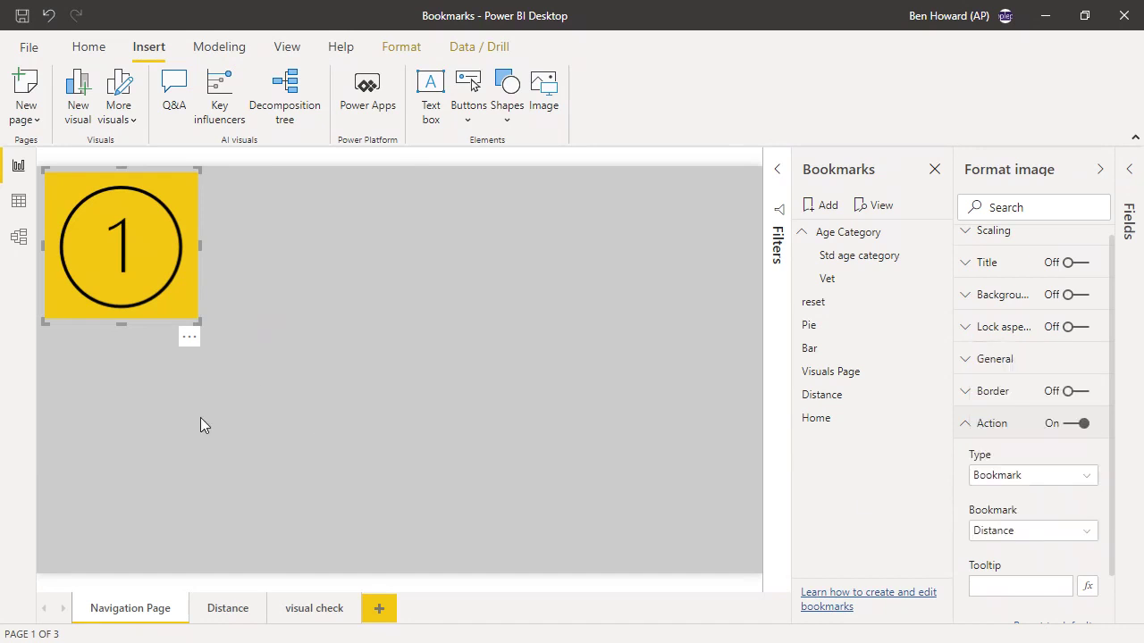
Insert the image 2.png from the Logos folder on the Navigation Page.
{"action": "left_click", "coordinate": [508, 120]}
{"action": "left_click", "coordinate": [546, 101]}
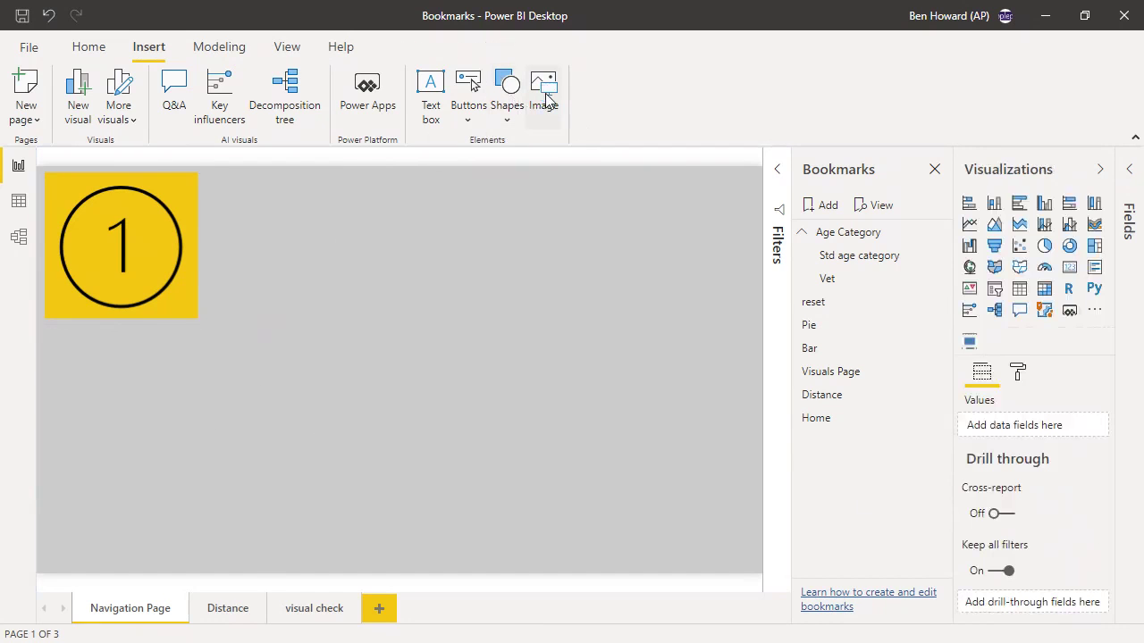
{"action": "left_click", "coordinate": [546, 100]}
{"action": "left_click", "coordinate": [364, 166]}
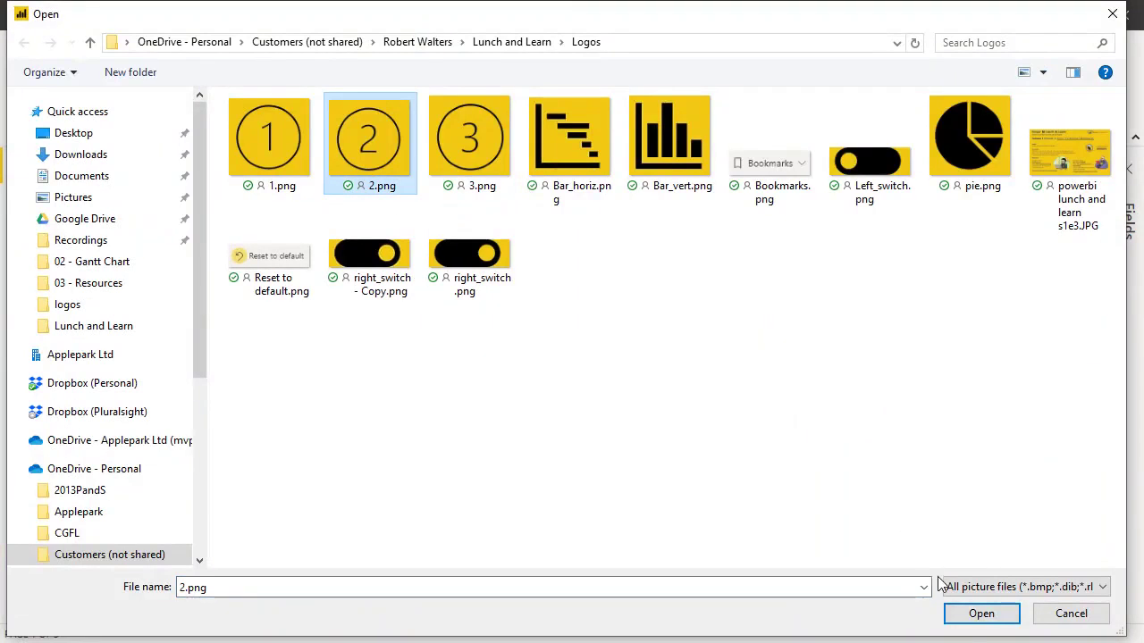
{"action": "left_click", "coordinate": [966, 619]}
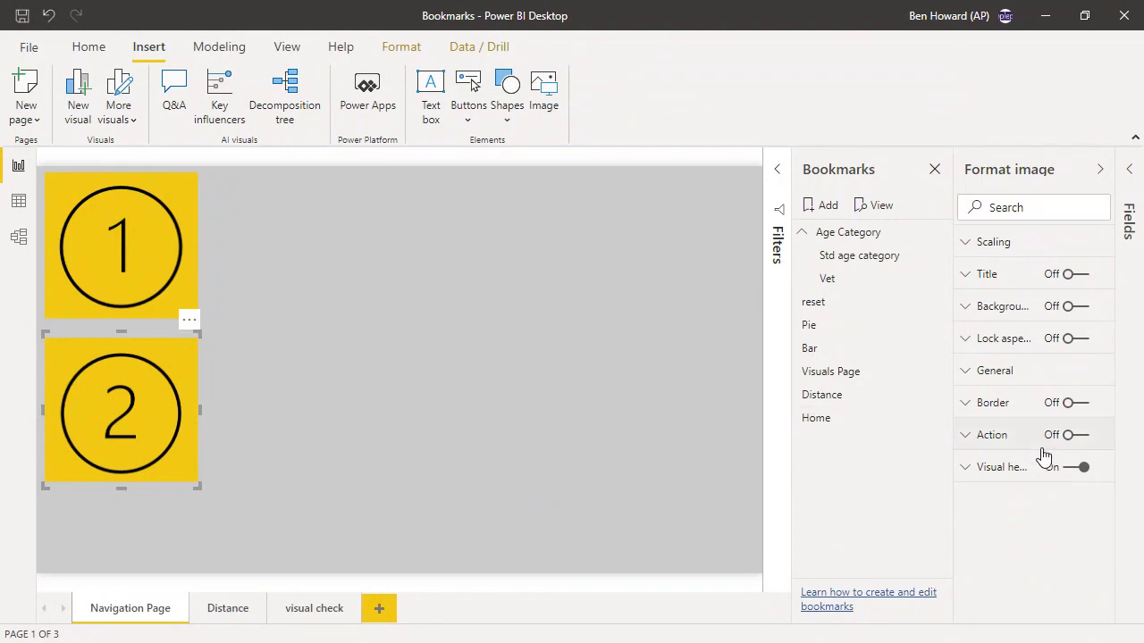
Turn on the 2 image's action as a Bookmark link to Visuals Page, and test the 1 image's link.
{"action": "left_click", "coordinate": [1073, 436]}
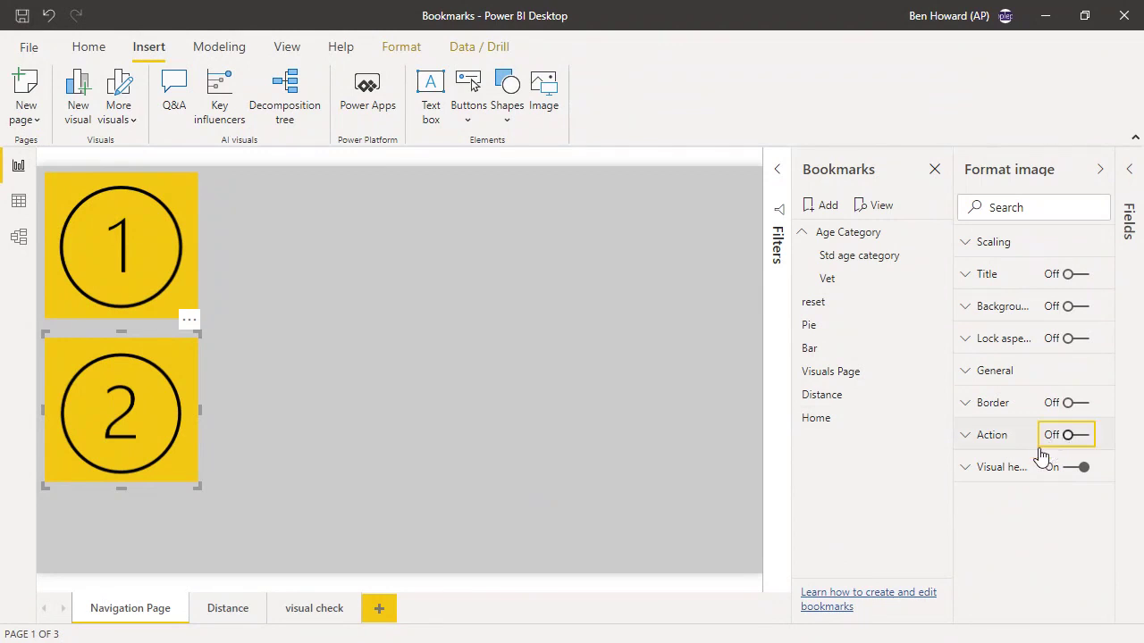
{"action": "left_click", "coordinate": [968, 436]}
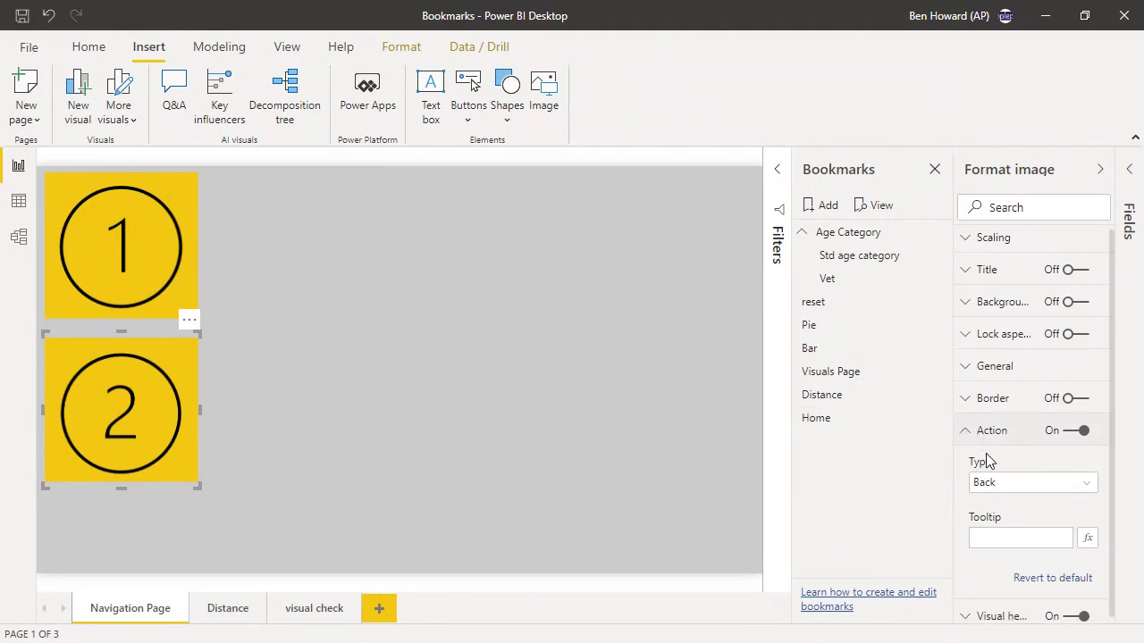
{"action": "left_click", "coordinate": [1024, 476]}
{"action": "left_click", "coordinate": [1017, 516]}
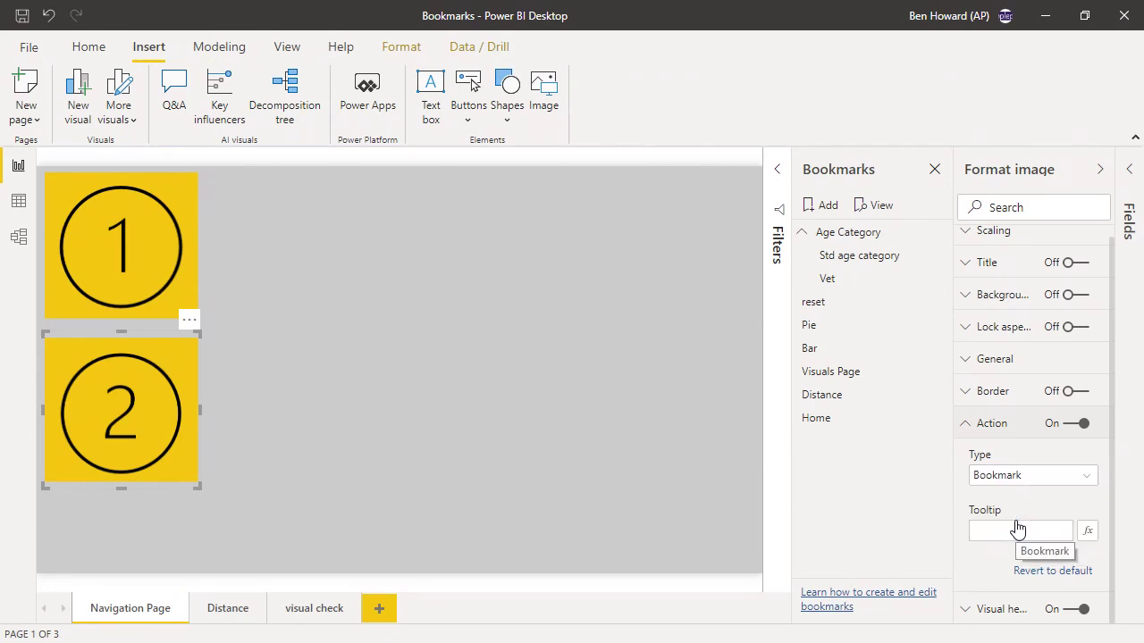
{"action": "left_click", "coordinate": [1019, 534]}
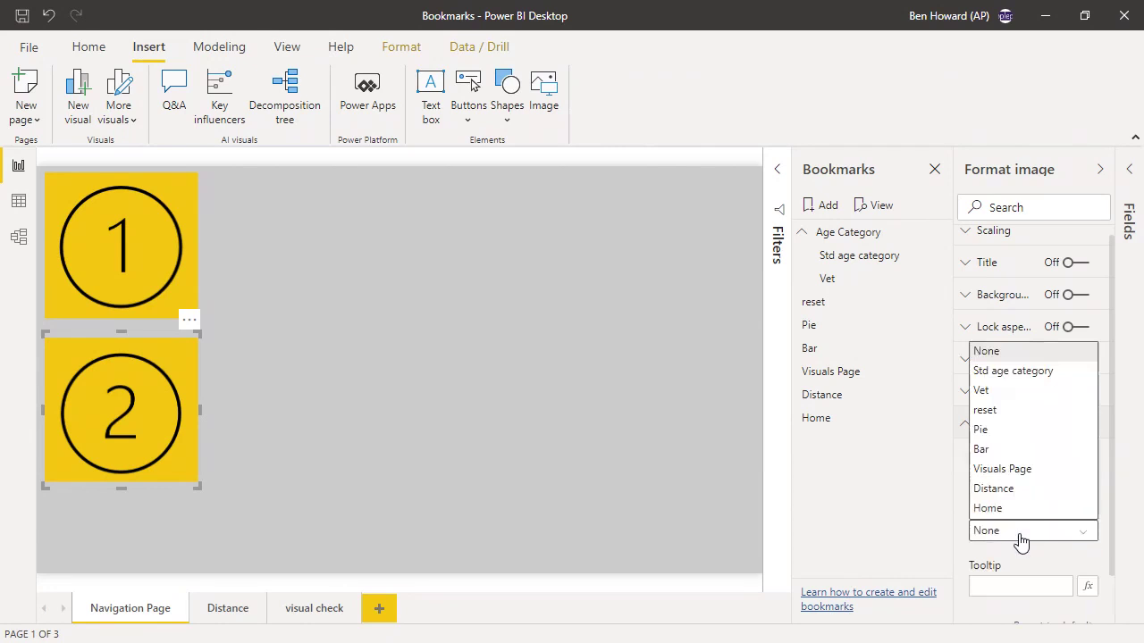
{"action": "left_click", "coordinate": [1037, 471]}
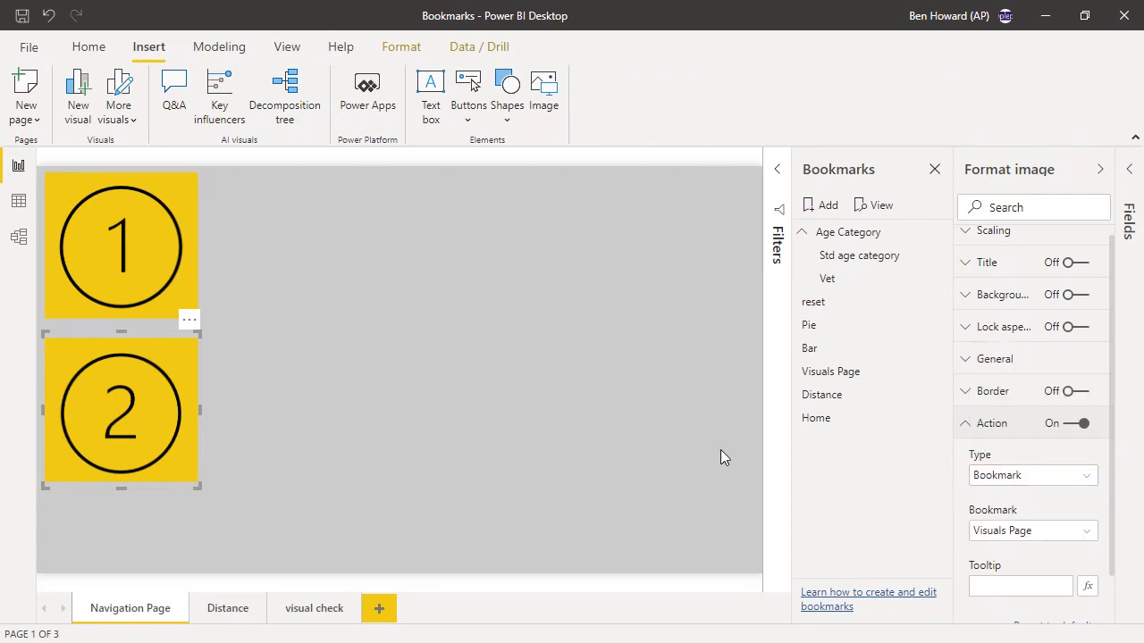
{"action": "left_click", "coordinate": [350, 404]}
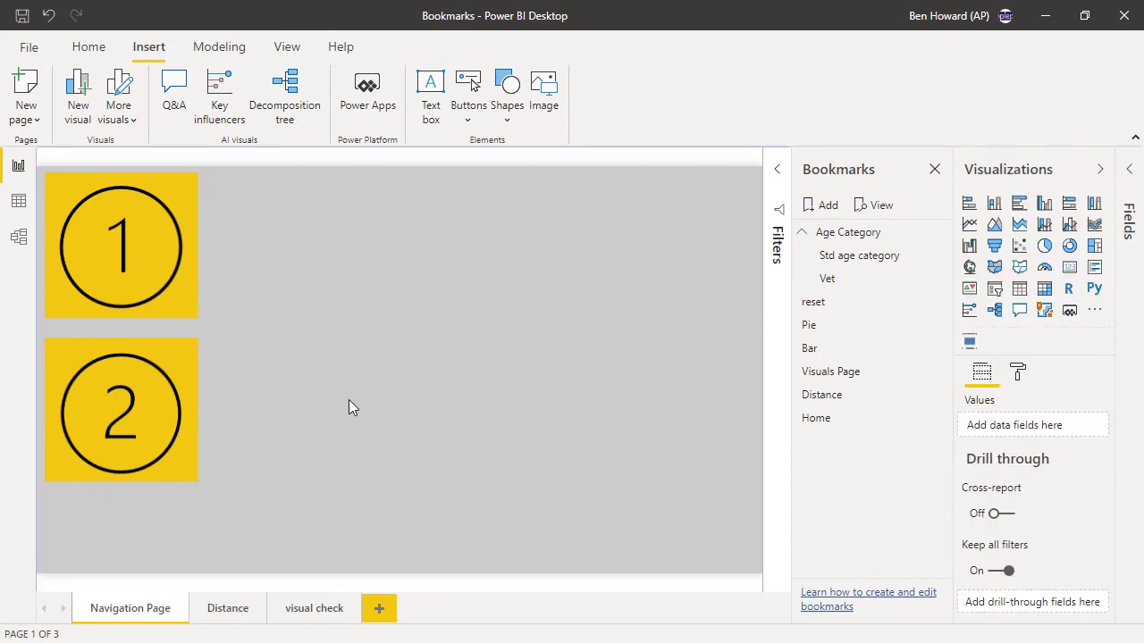
{"action": "left_click", "coordinate": [159, 284], "text": "ctrl"}
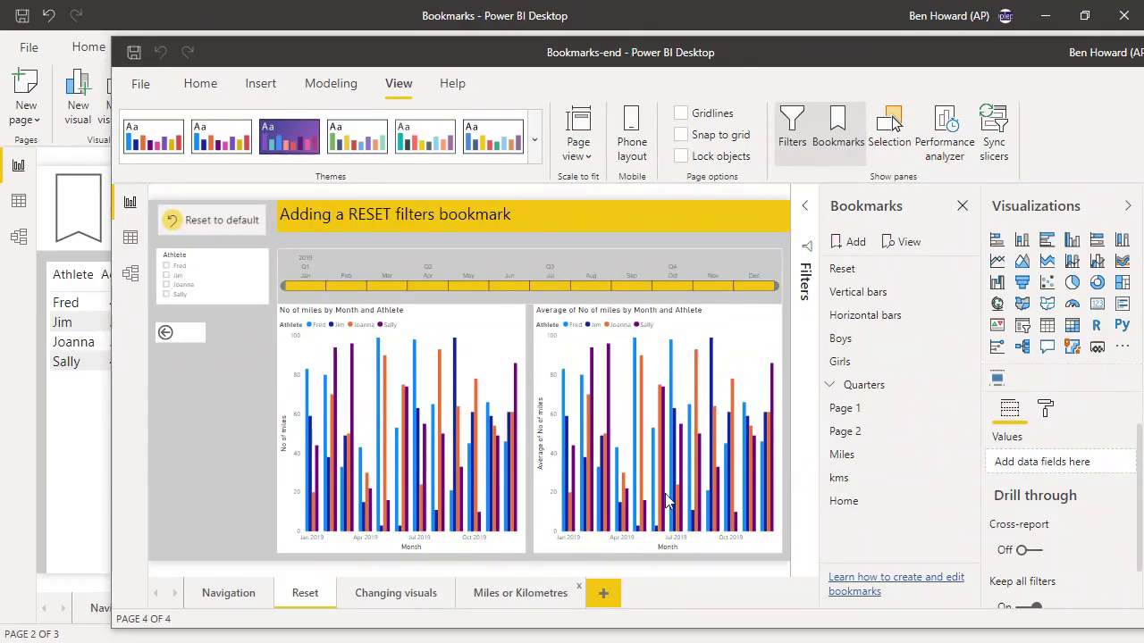
In the Bookmarks-end report window, open the Miles or Kilometres page and maximize the window.
{"action": "left_click", "coordinate": [572, 589]}
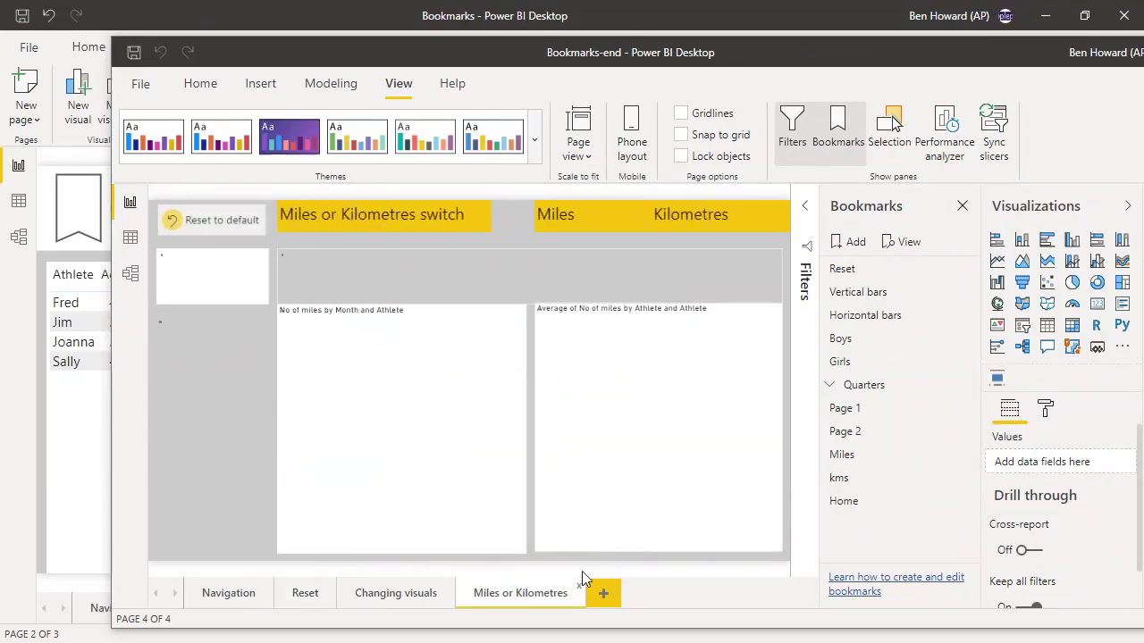
{"action": "double_click", "coordinate": [924, 63]}
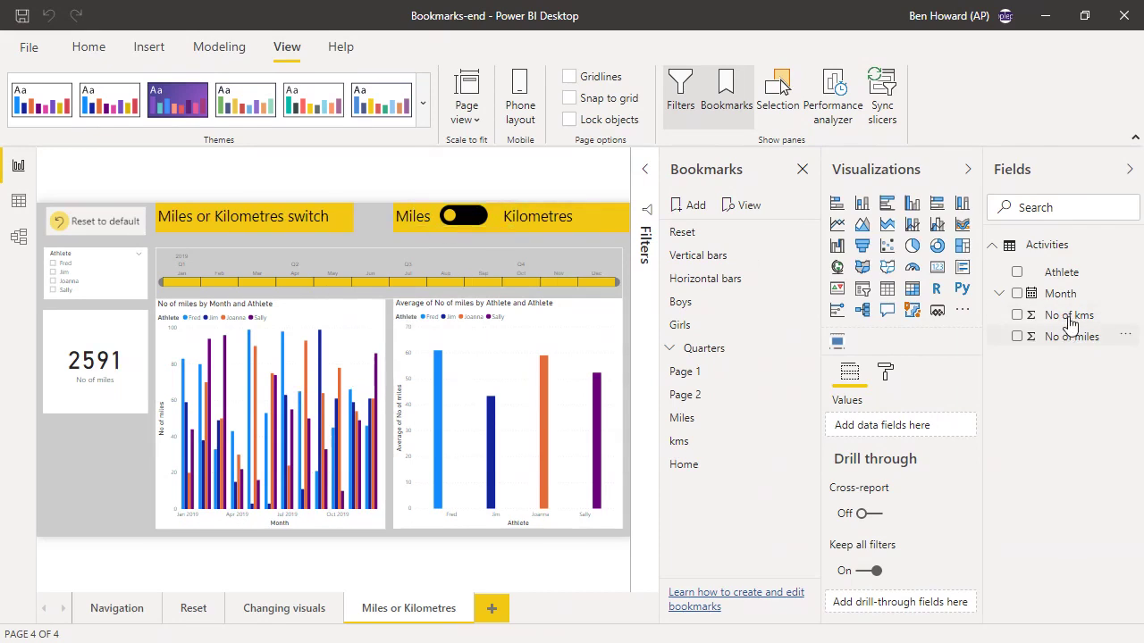
Test the miles/kilometres toggle by switching the report visuals to kilometres, back to miles and to kilometres again.
{"action": "left_click", "coordinate": [473, 221], "text": "ctrl"}
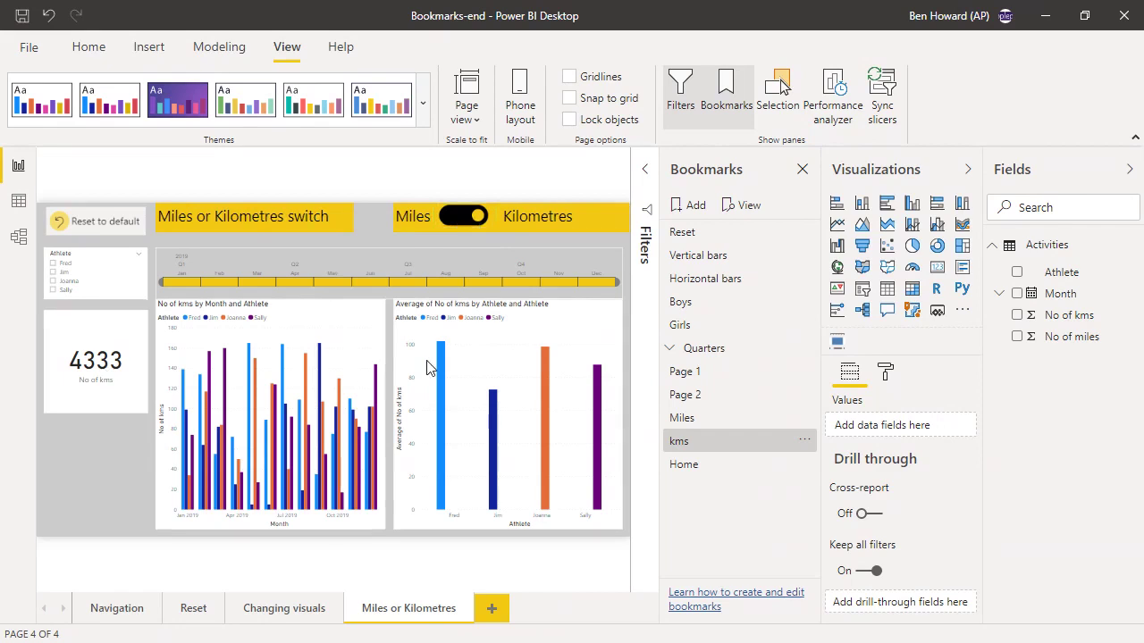
{"action": "left_click", "coordinate": [463, 221], "text": "ctrl"}
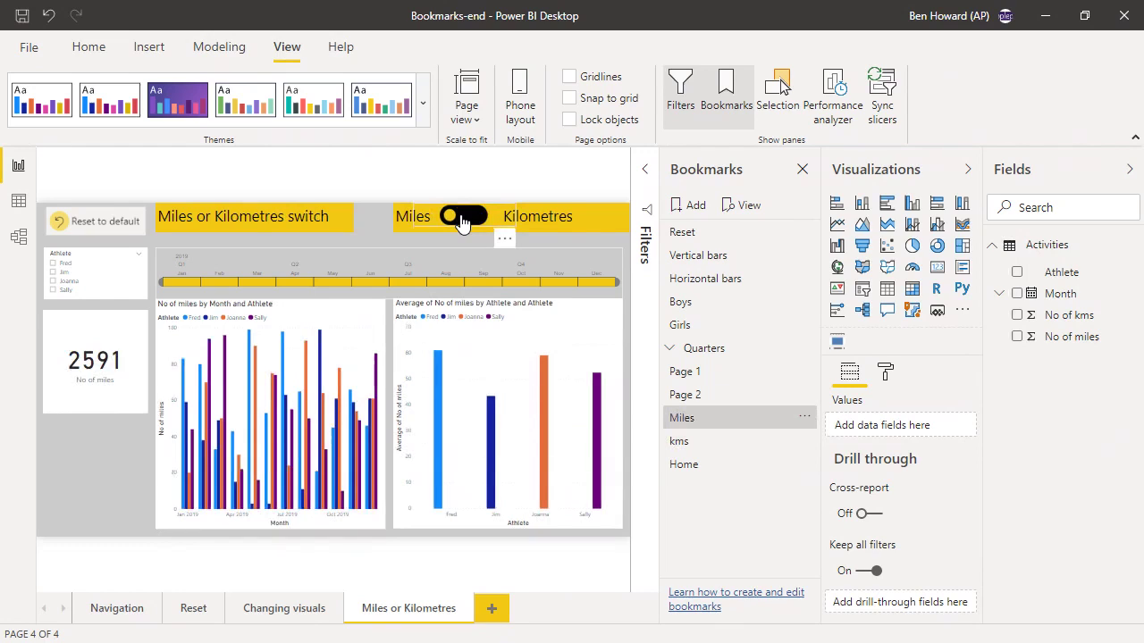
{"action": "left_click", "coordinate": [462, 221], "text": "ctrl"}
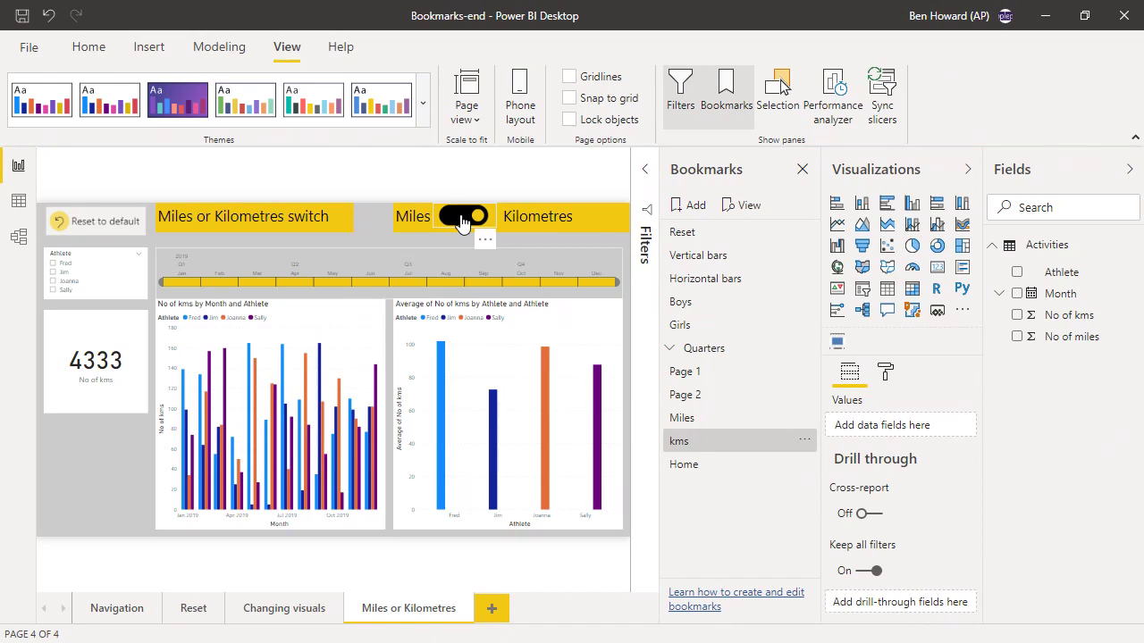
Switch to the Bookmarks report window, save its changes and publish the report to My workspace.
{"action": "left_click", "coordinate": [1050, 24]}
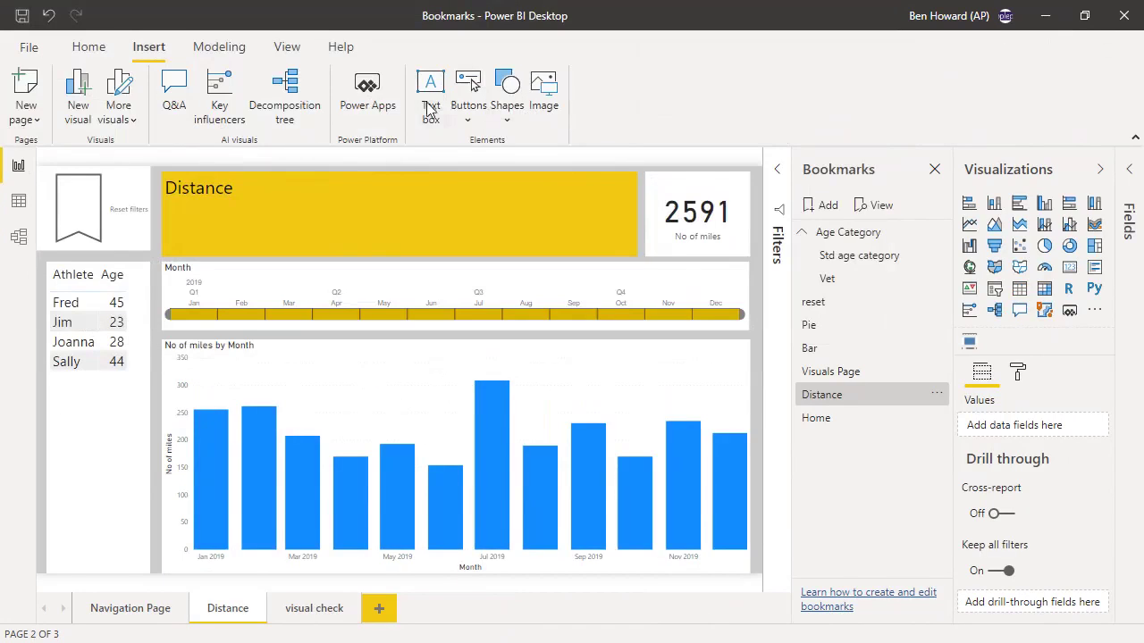
{"action": "left_click", "coordinate": [100, 50]}
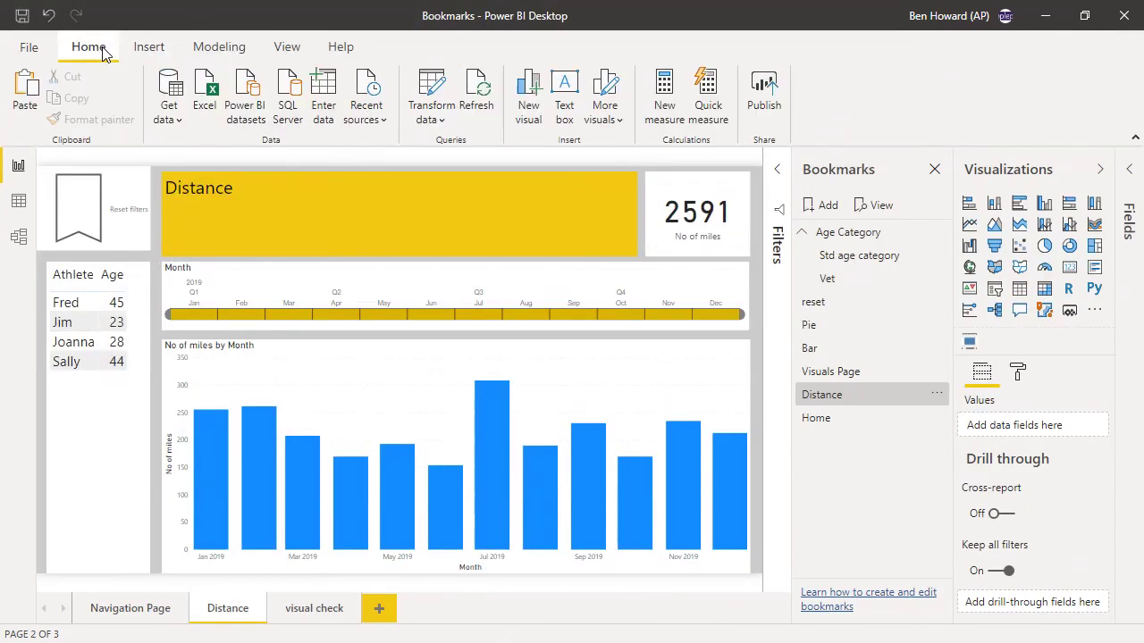
{"action": "left_click", "coordinate": [764, 96]}
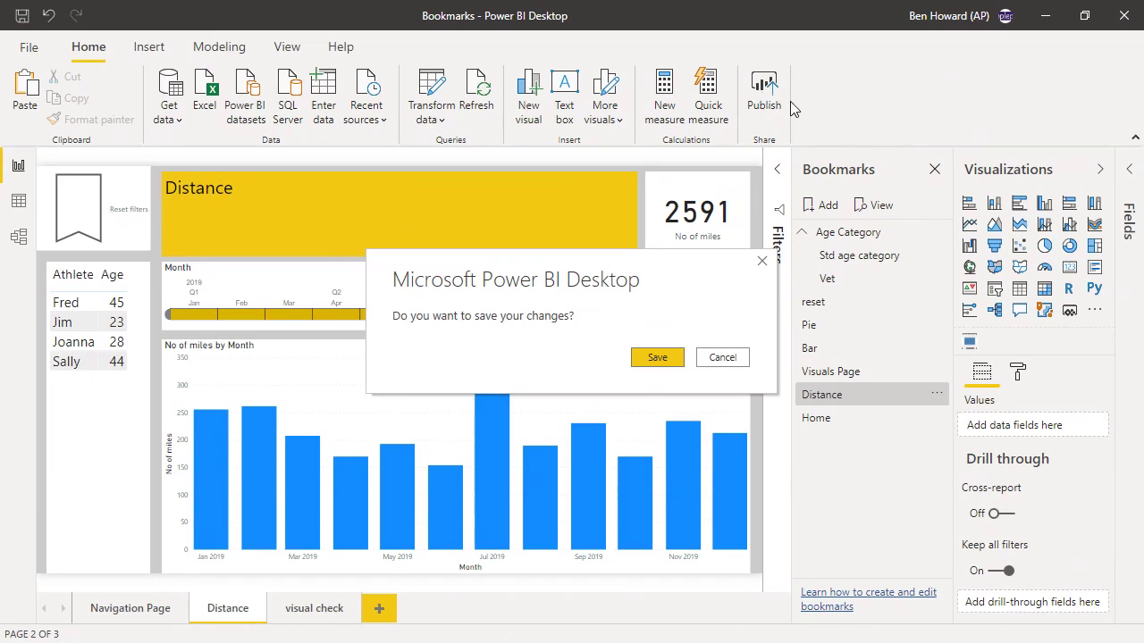
{"action": "left_click", "coordinate": [669, 357]}
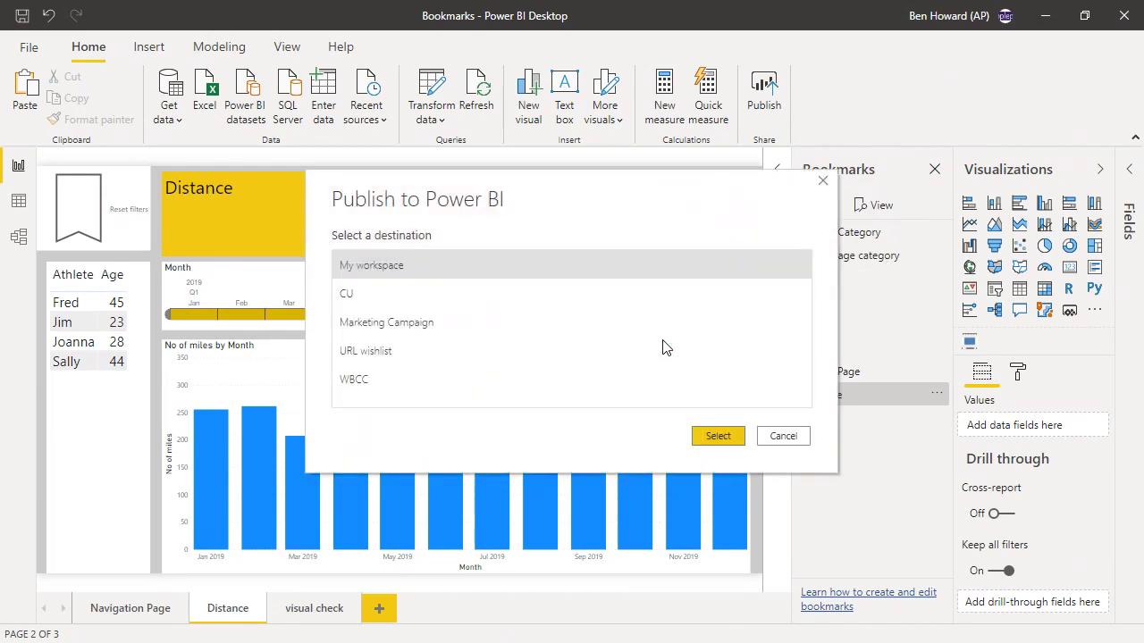
{"action": "left_click", "coordinate": [719, 437]}
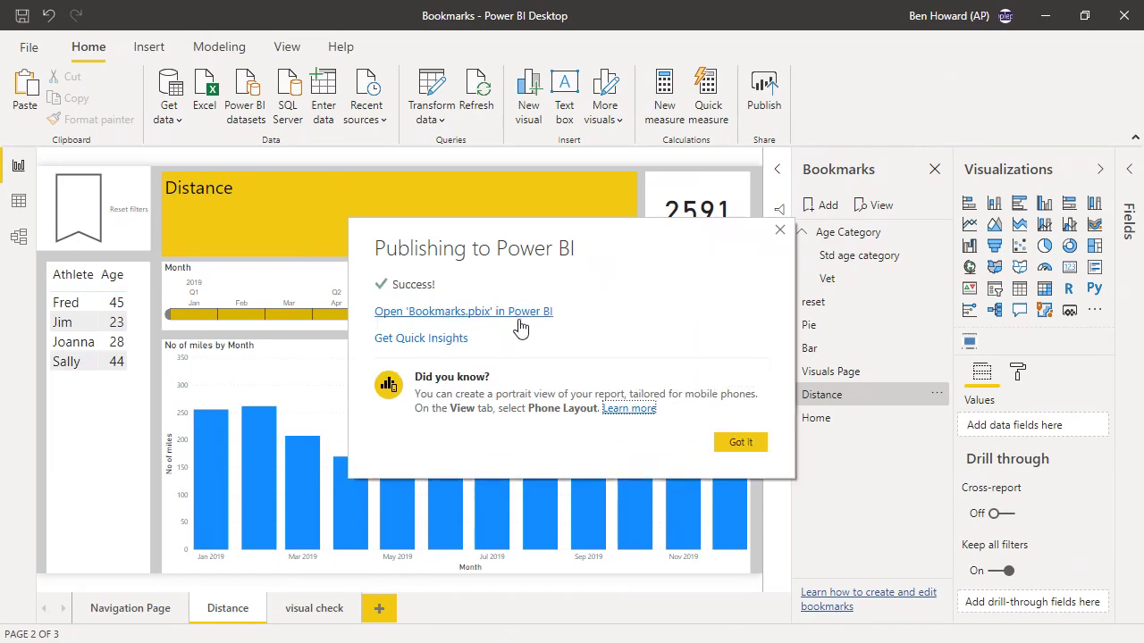
{"action": "left_click", "coordinate": [740, 442]}
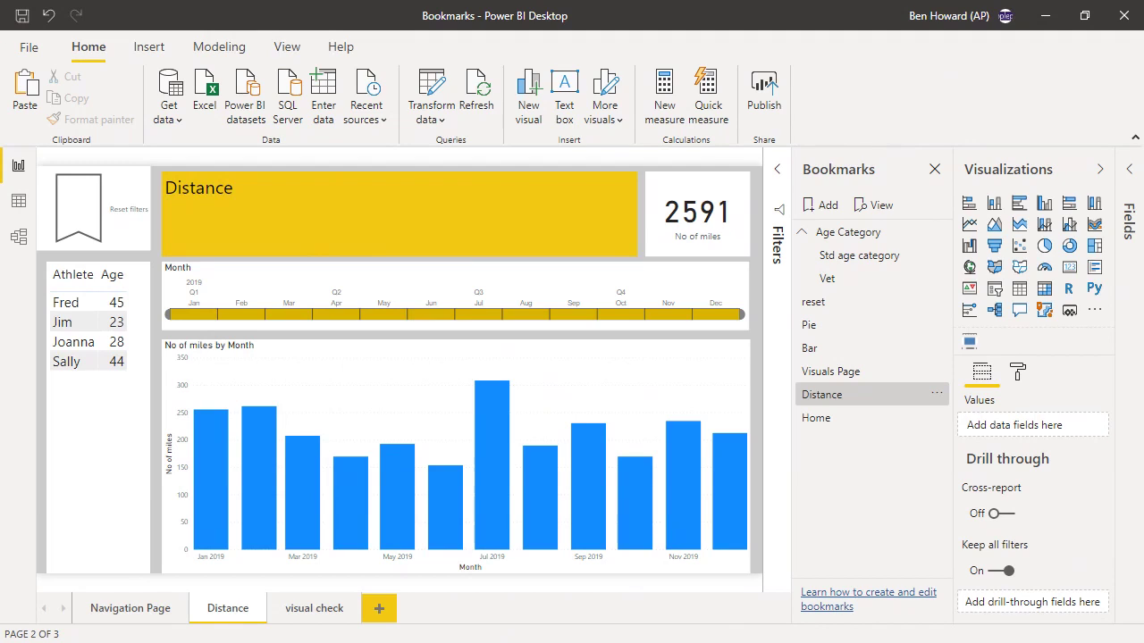
{"action": "key", "text": "ctrl+s"}
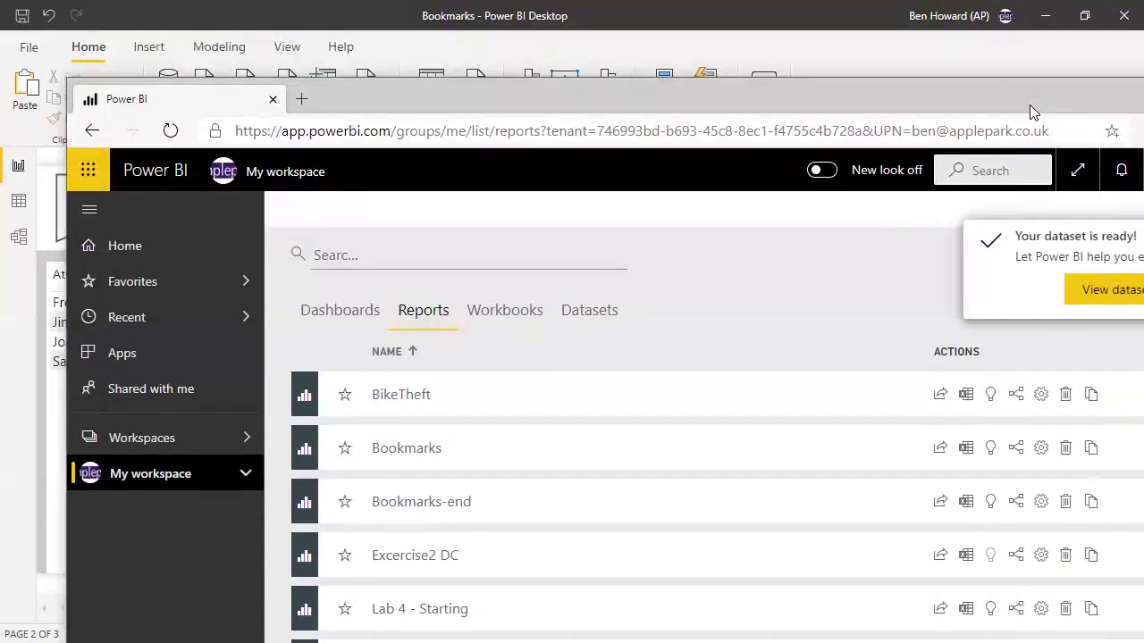
In the Power BI service browser window, open the published Bookmarks report from My workspace and dismiss the dataset notification.
{"action": "double_click", "coordinate": [1029, 104]}
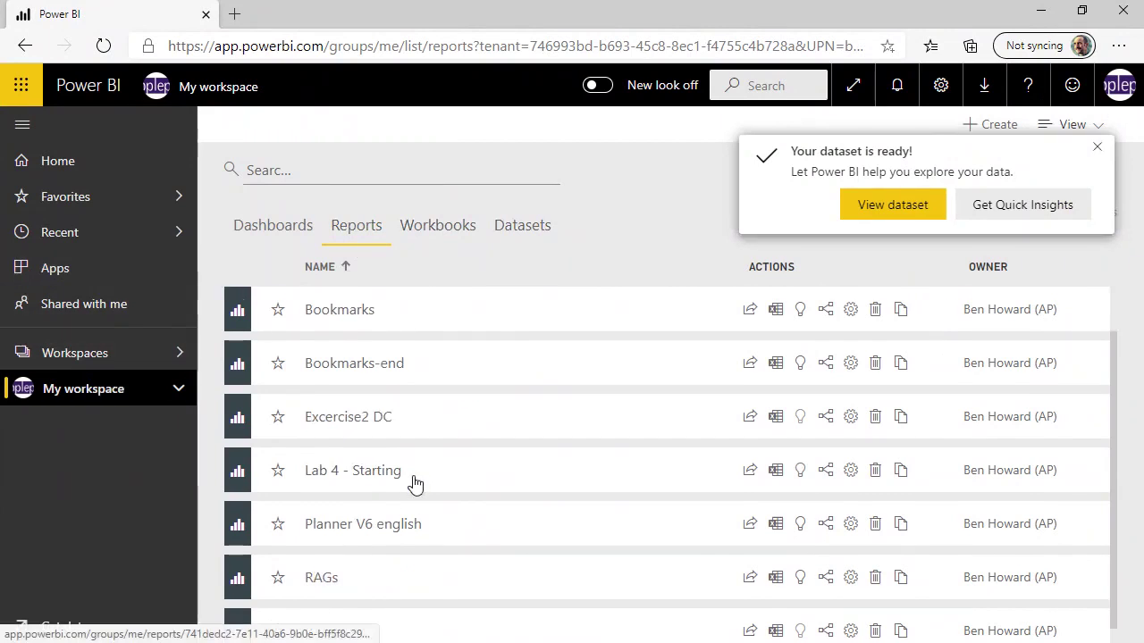
{"action": "scroll", "coordinate": [409, 501], "scroll_direction": "down", "scroll_amount": 1}
{"action": "scroll", "coordinate": [382, 354], "scroll_direction": "up", "scroll_amount": 1}
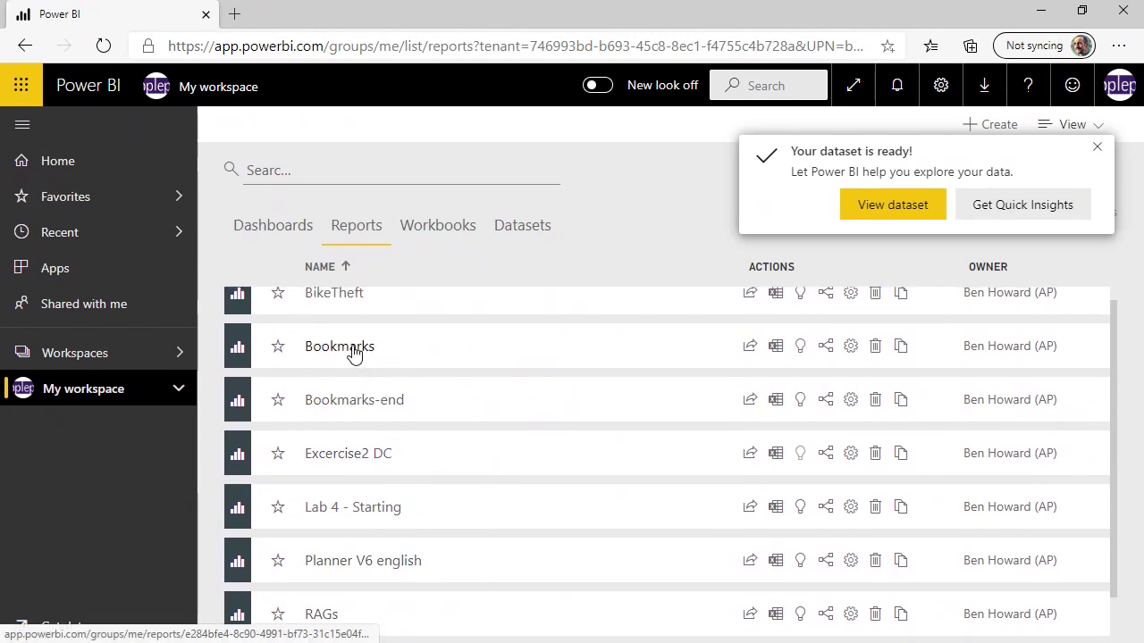
{"action": "left_click", "coordinate": [358, 357]}
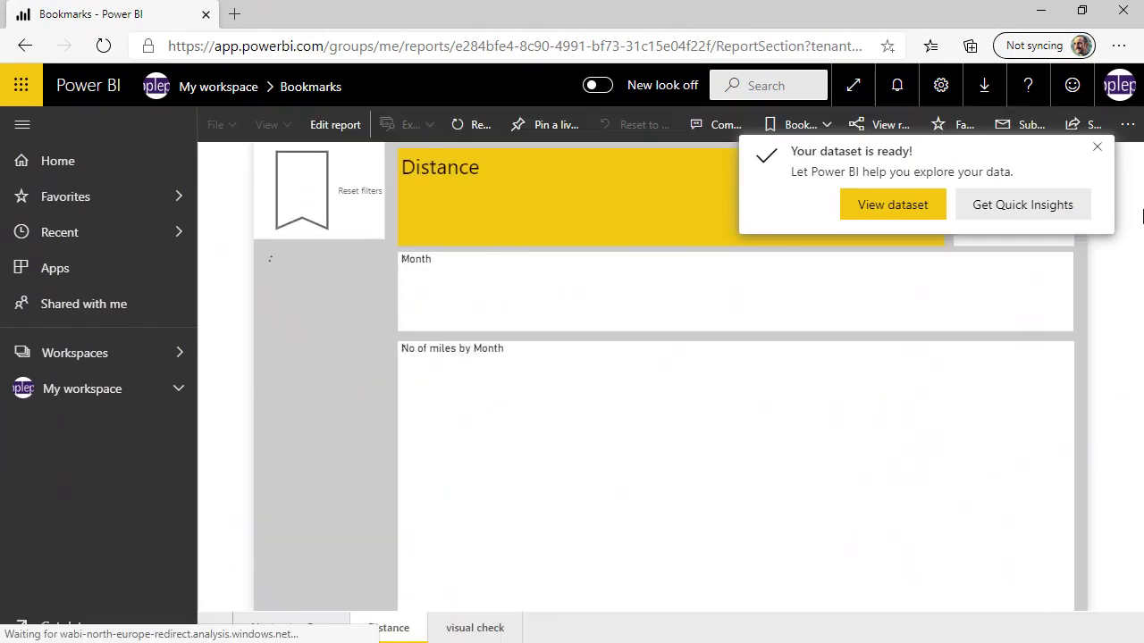
{"action": "left_click", "coordinate": [1097, 148]}
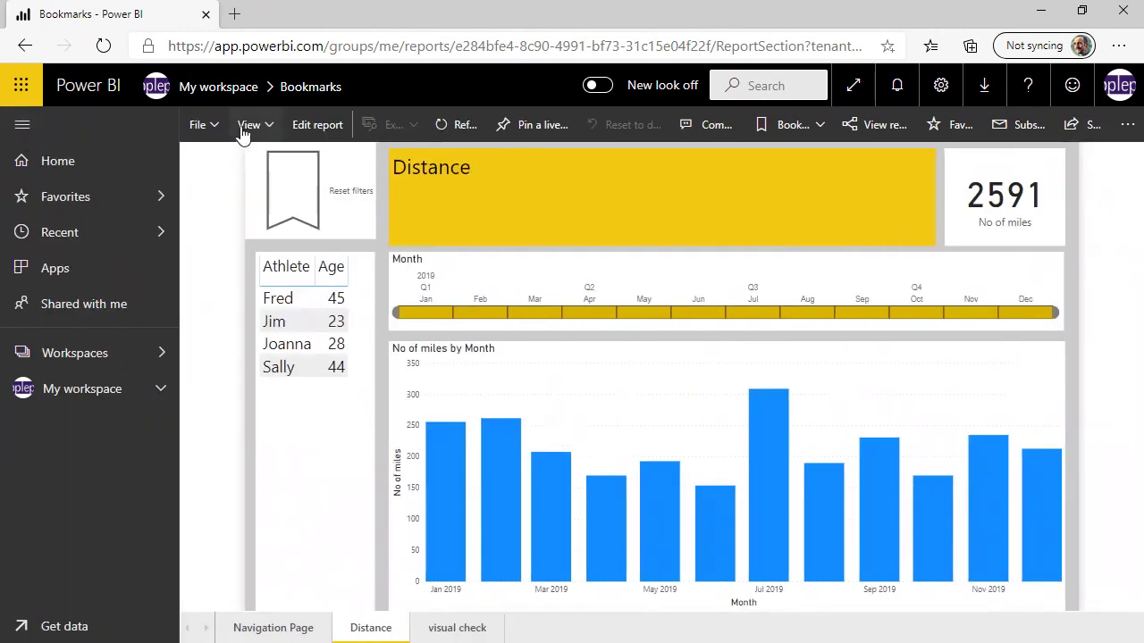
Test the Navigation Page's 1 image link to Distance, and the bar and pie image buttons on the visual check page.
{"action": "left_click", "coordinate": [240, 627]}
{"action": "left_click", "coordinate": [327, 256]}
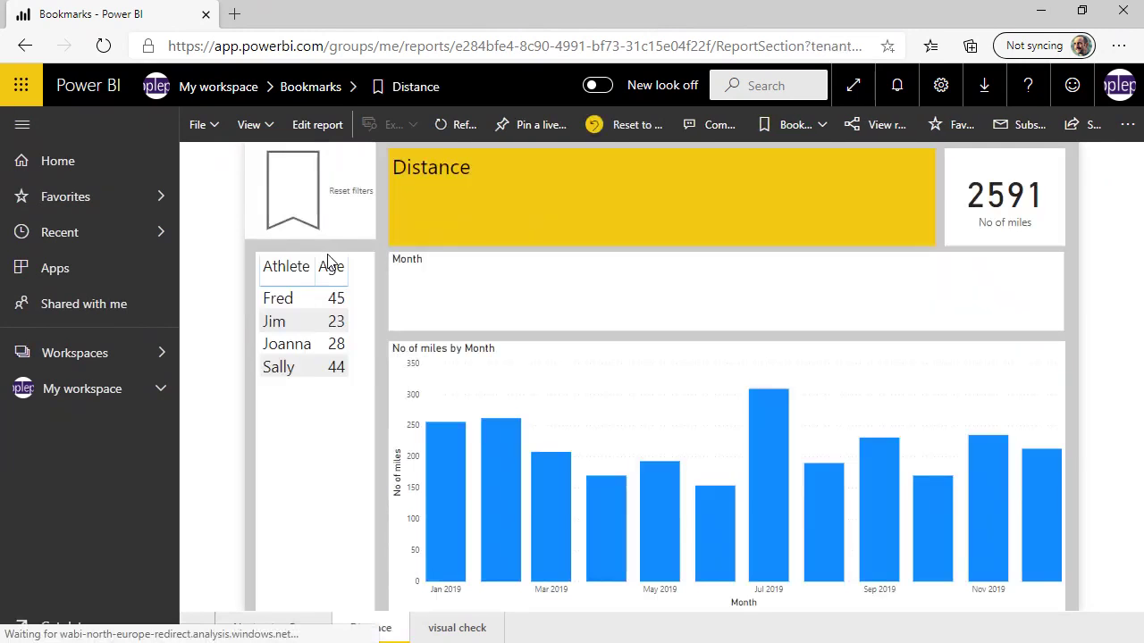
{"action": "left_click", "coordinate": [462, 628]}
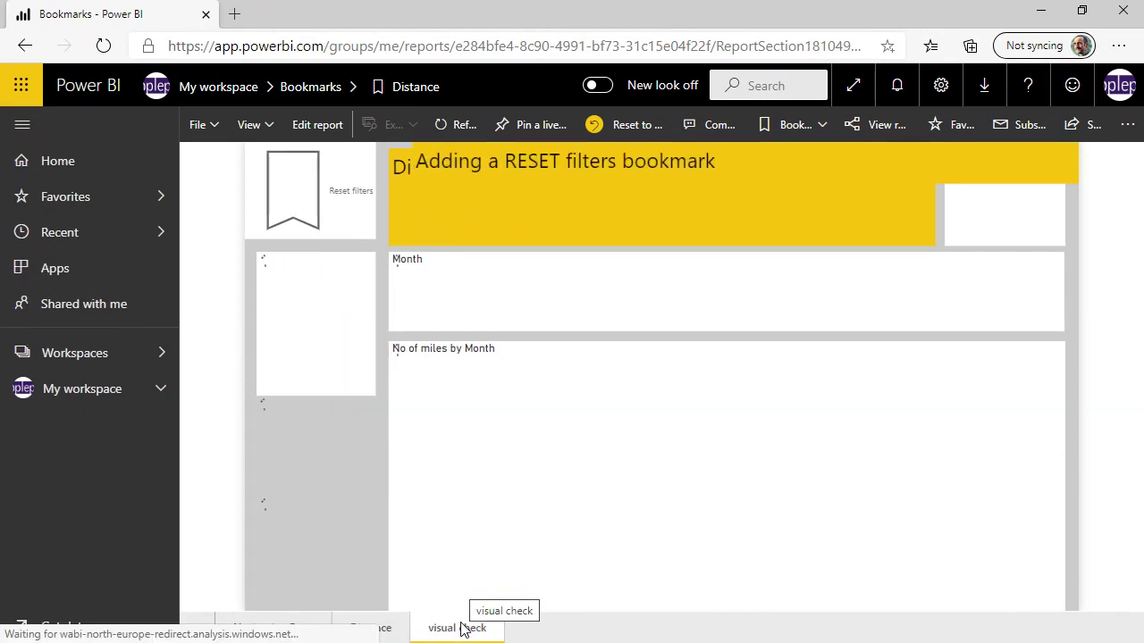
{"action": "left_click", "coordinate": [304, 563]}
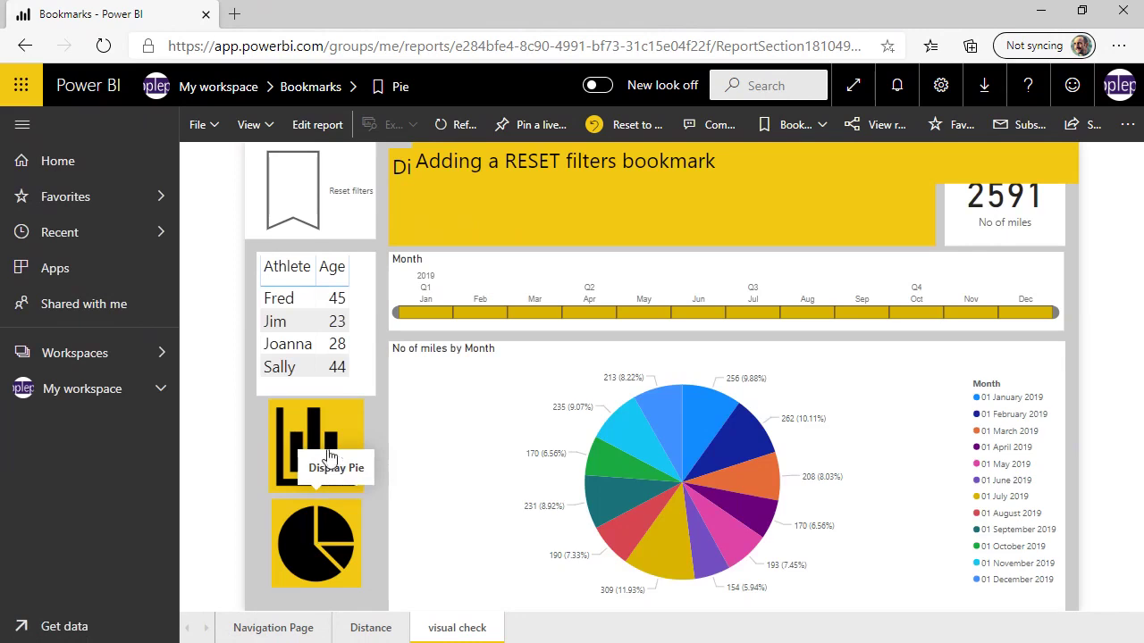
{"action": "left_click", "coordinate": [329, 456]}
{"action": "left_click", "coordinate": [304, 561]}
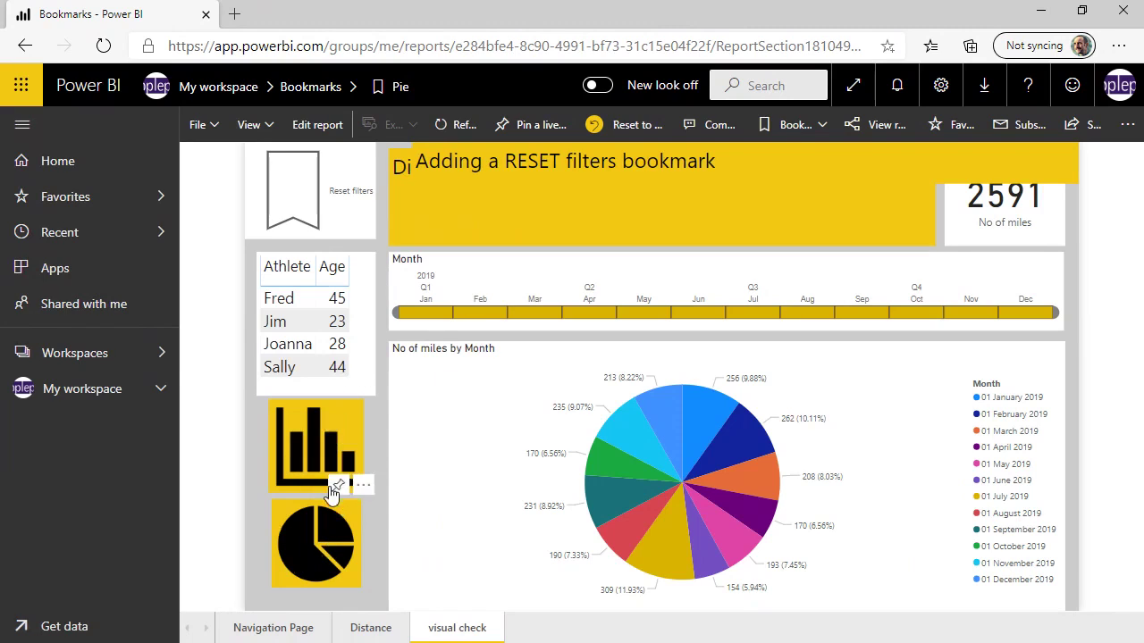
Show the report bookmarks, expand Age Category, and try the Std age category, Vet, reset, Distance and Home bookmarks in turn.
{"action": "left_click", "coordinate": [273, 134]}
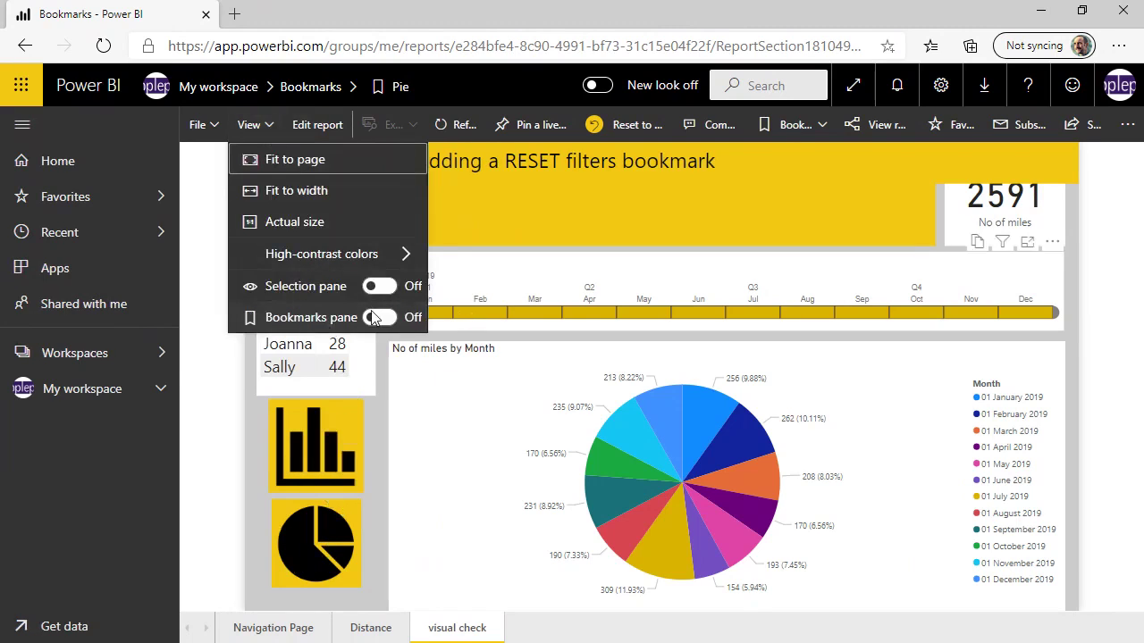
{"action": "left_click", "coordinate": [823, 125]}
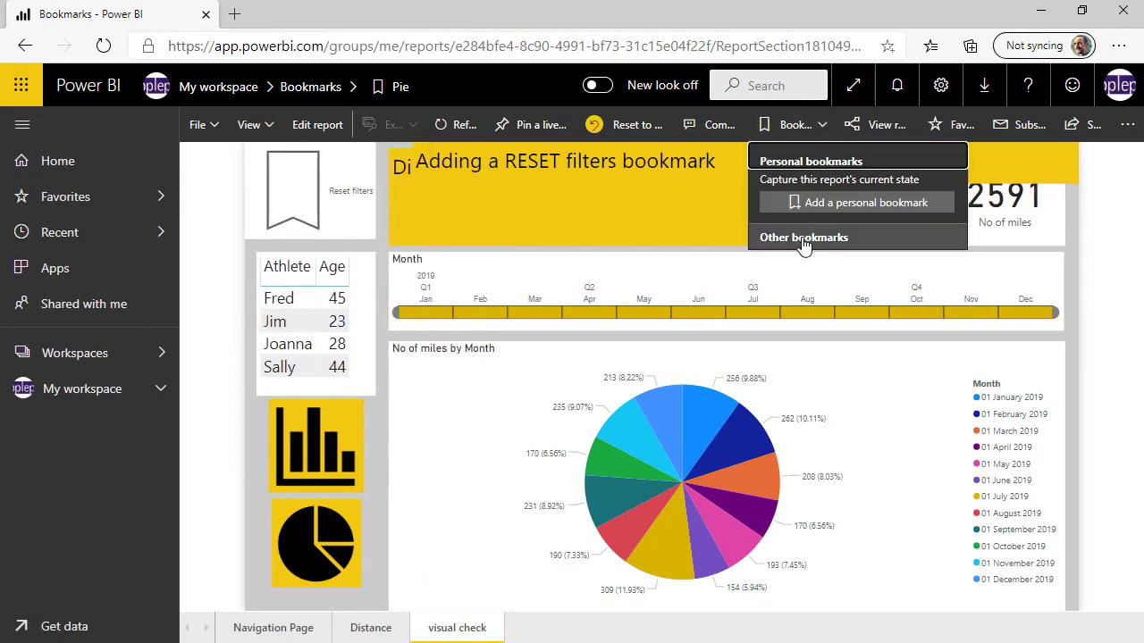
{"action": "left_click", "coordinate": [802, 240]}
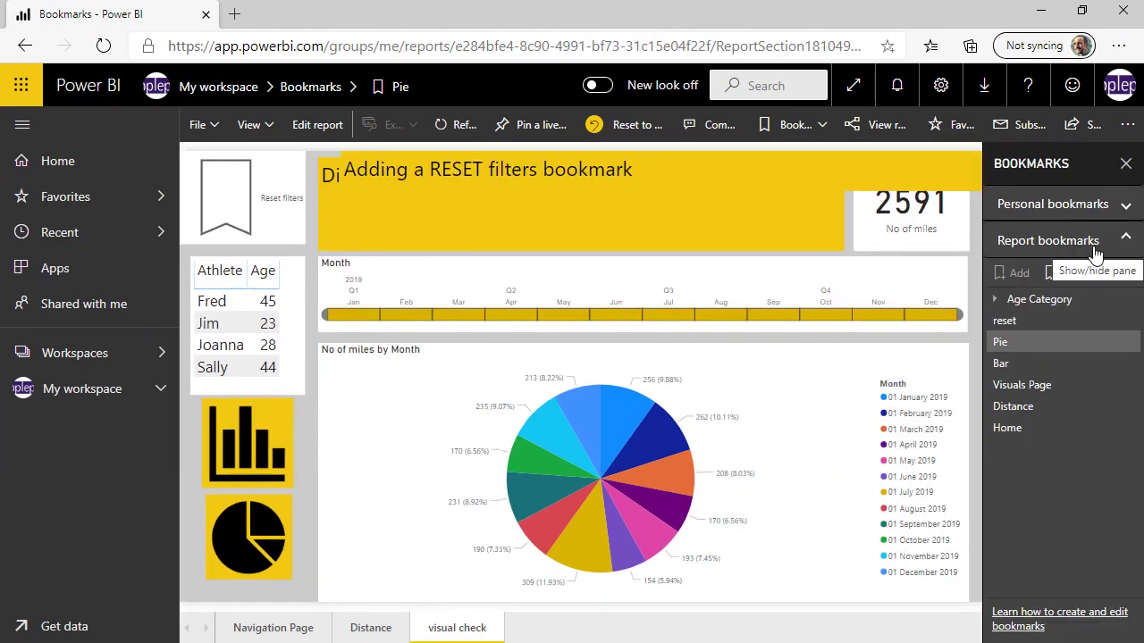
{"action": "left_click", "coordinate": [994, 302]}
{"action": "left_click", "coordinate": [1022, 324]}
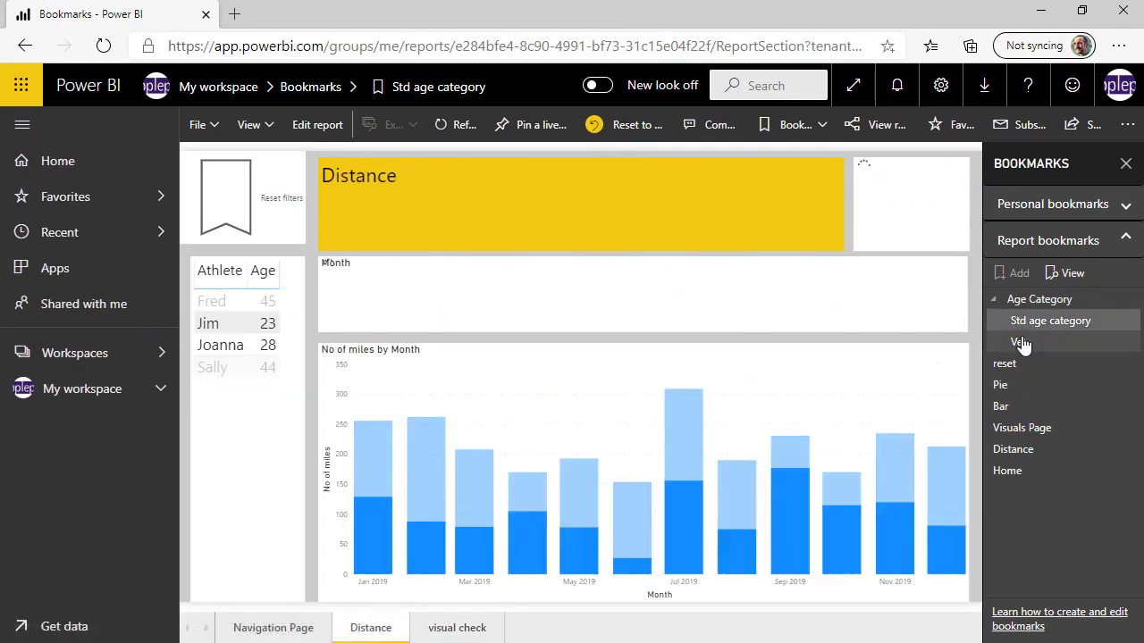
{"action": "left_click", "coordinate": [1021, 344]}
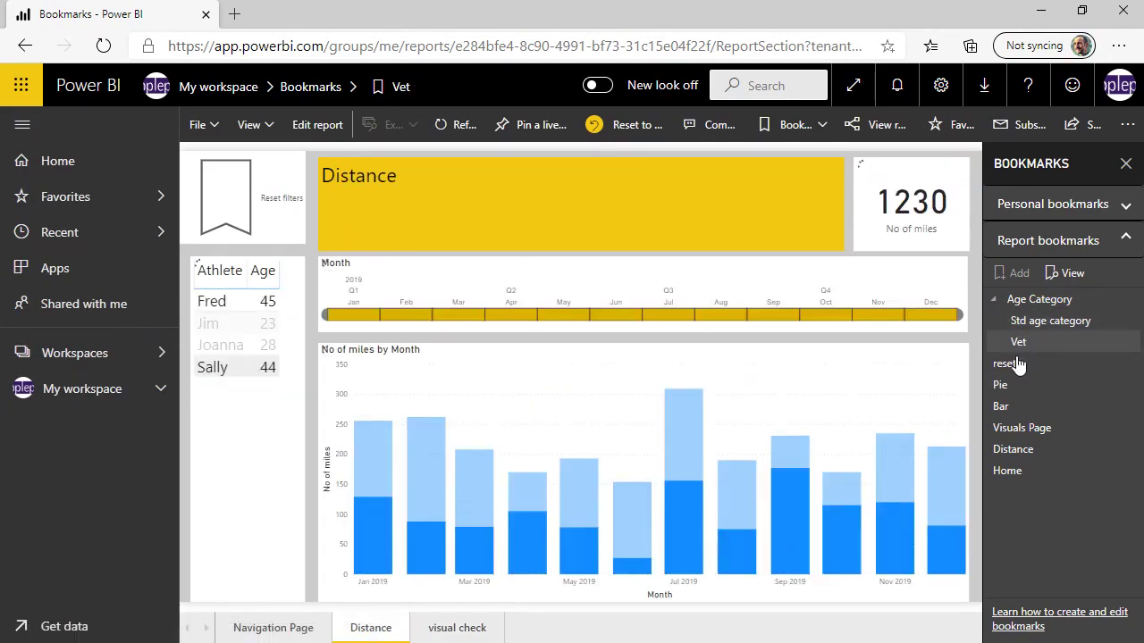
{"action": "left_click", "coordinate": [1002, 367]}
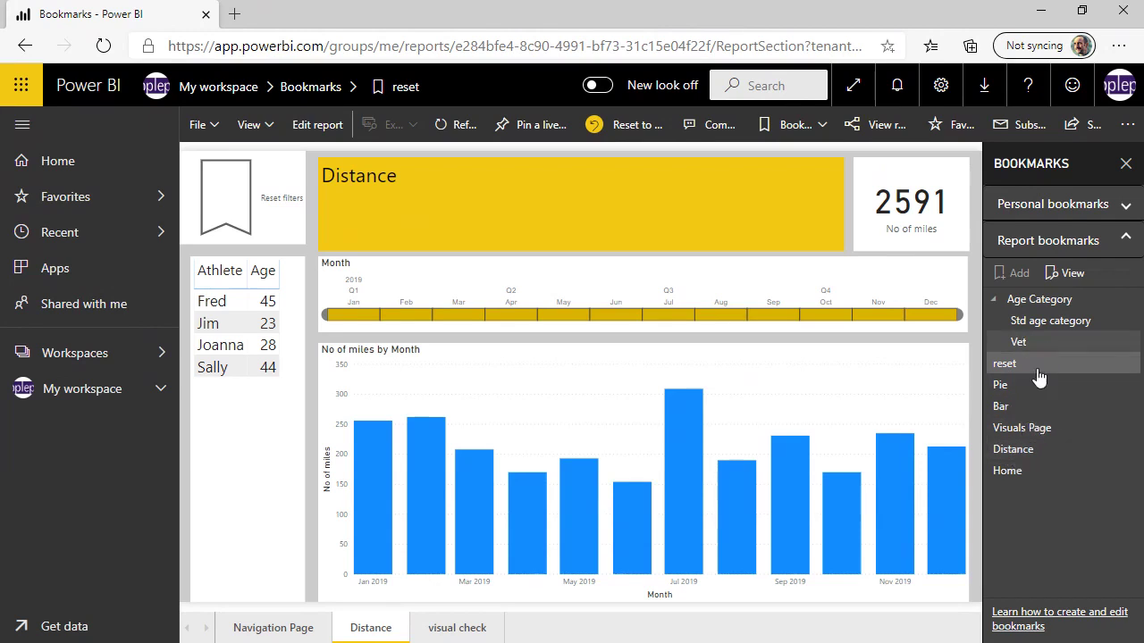
{"action": "left_click", "coordinate": [1021, 451]}
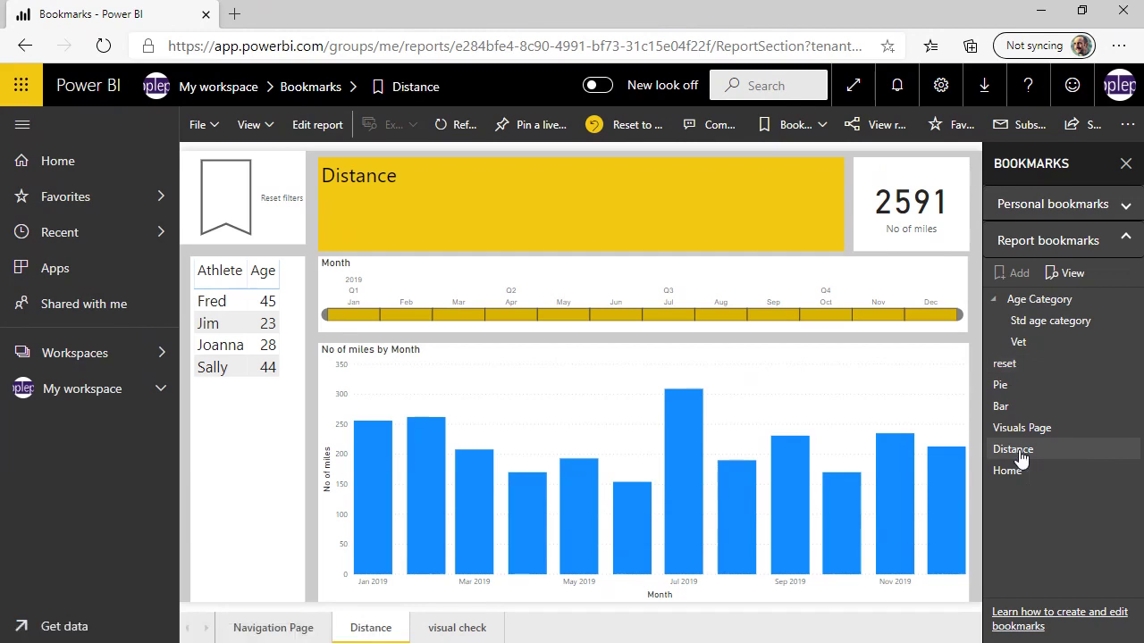
{"action": "left_click", "coordinate": [1010, 472]}
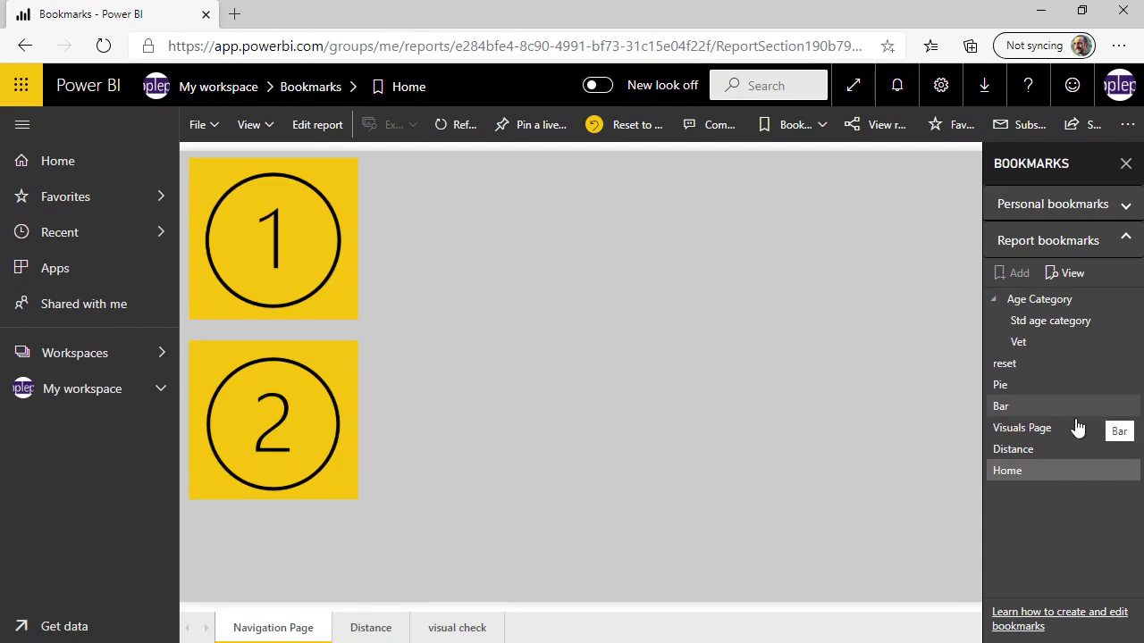
On the Distance page, select the two male athletes in the table and save a personal bookmark named Male Athletes.
{"action": "left_click", "coordinate": [355, 630]}
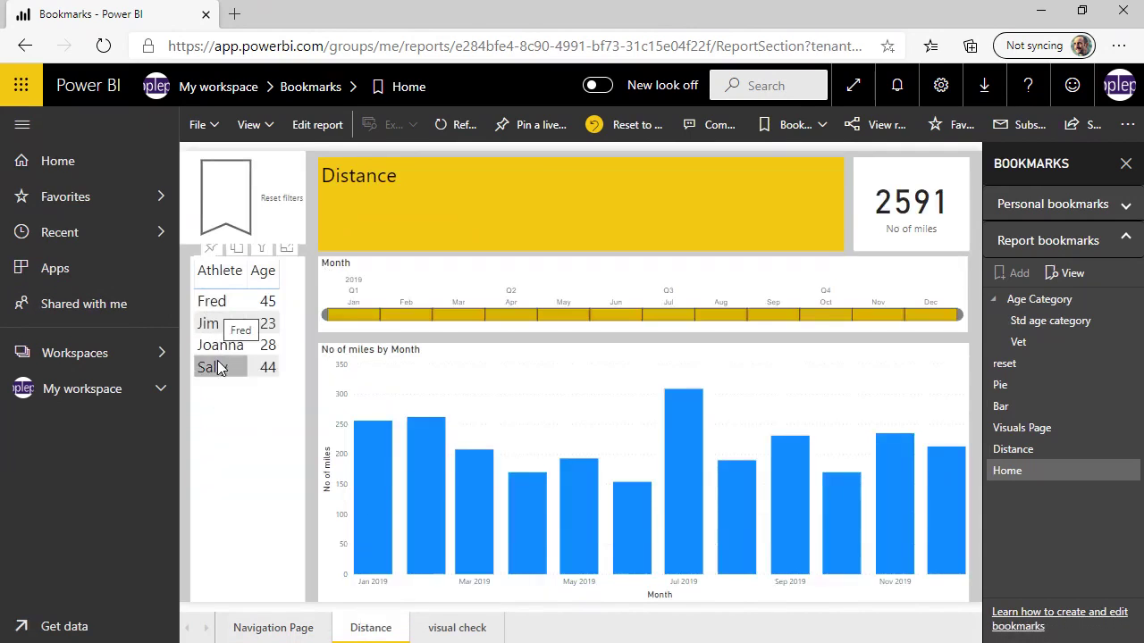
{"action": "left_click", "coordinate": [215, 325]}
{"action": "left_click", "coordinate": [232, 301], "text": "ctrl"}
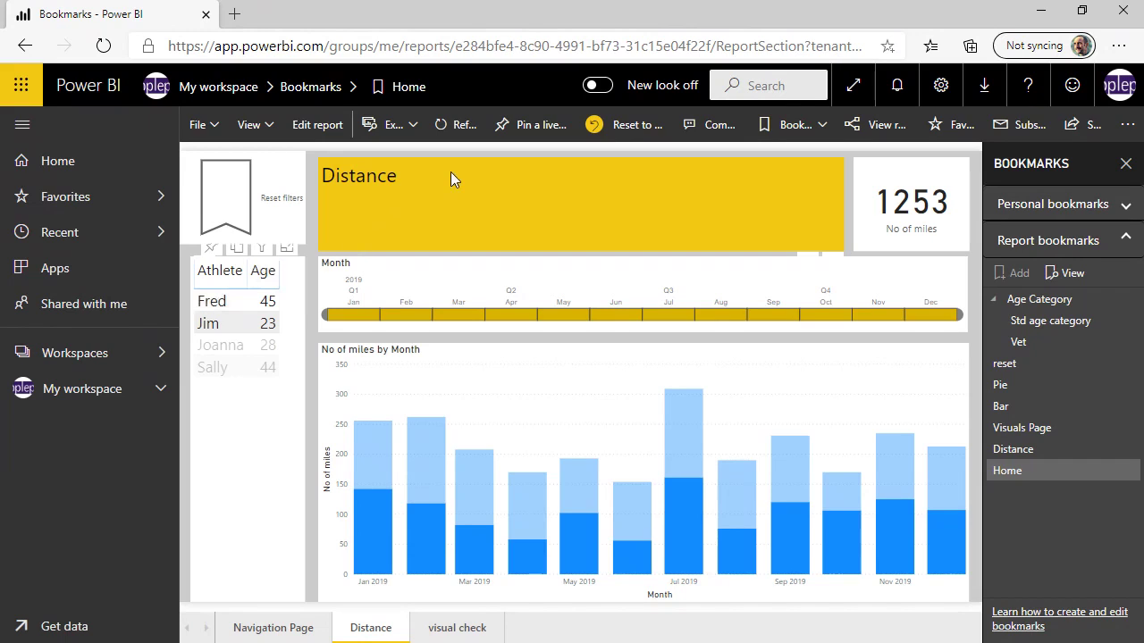
{"action": "left_click", "coordinate": [1126, 204]}
{"action": "left_click", "coordinate": [1018, 238]}
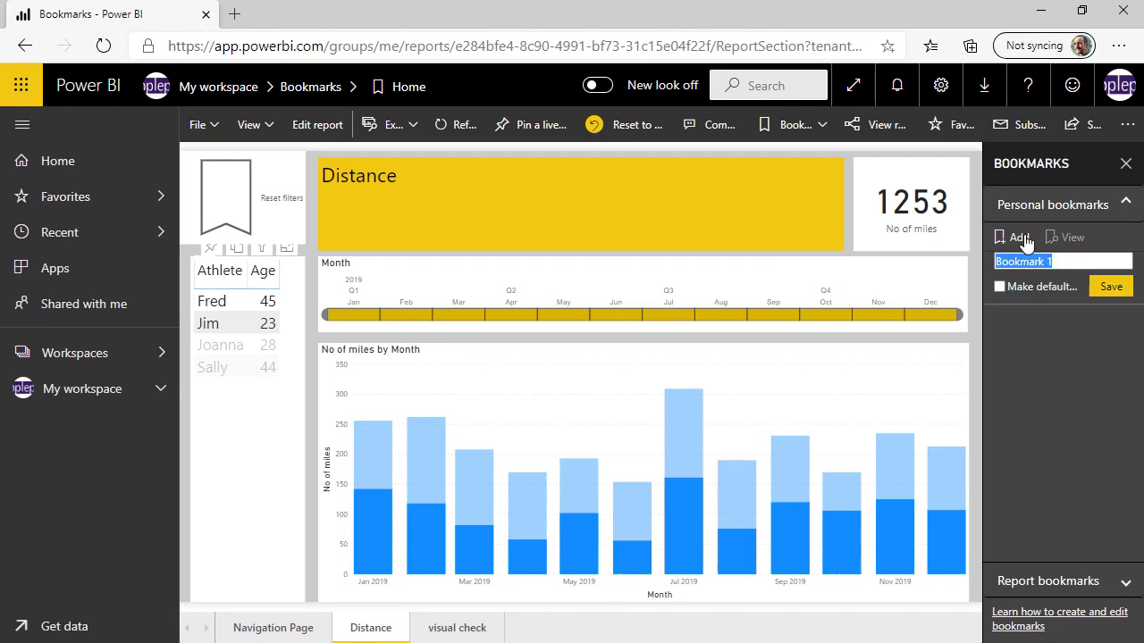
{"action": "type", "text": "Male Athletes"}
{"action": "left_click", "coordinate": [1111, 286]}
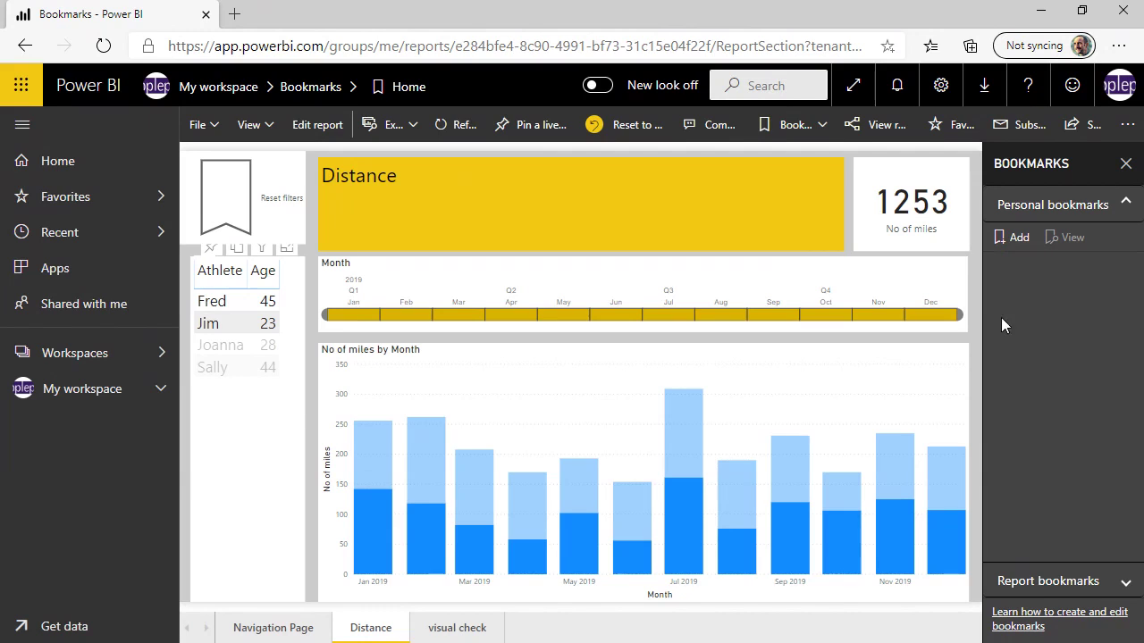
Select the two female athletes in the table and save a personal bookmark named Female Athletes as the default view.
{"action": "left_click", "coordinate": [229, 352]}
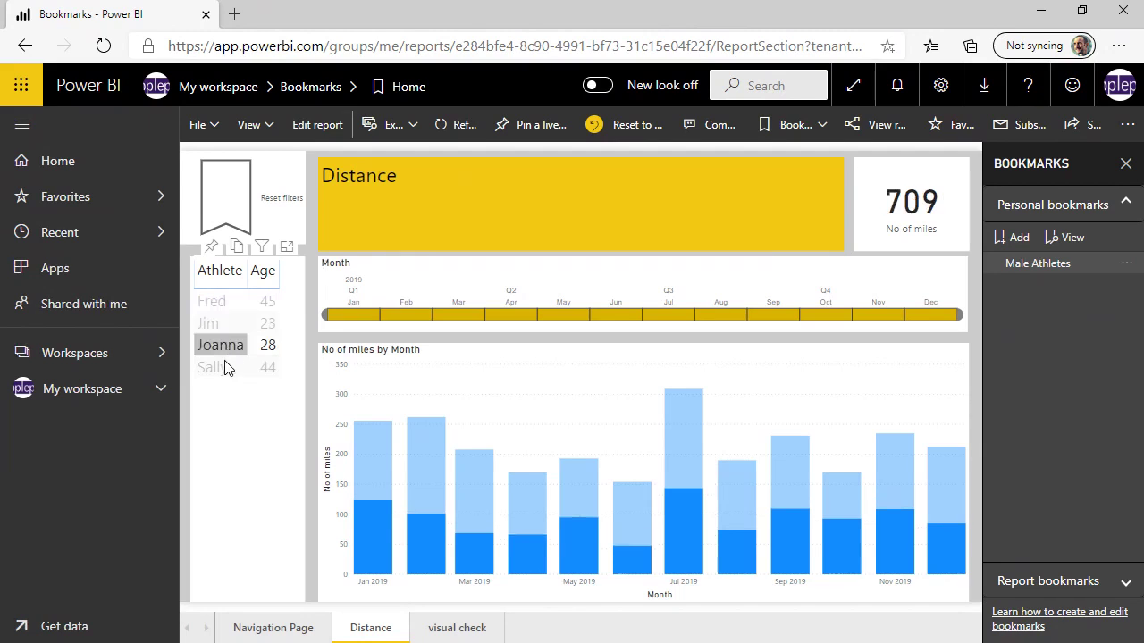
{"action": "left_click", "coordinate": [224, 367], "text": "ctrl"}
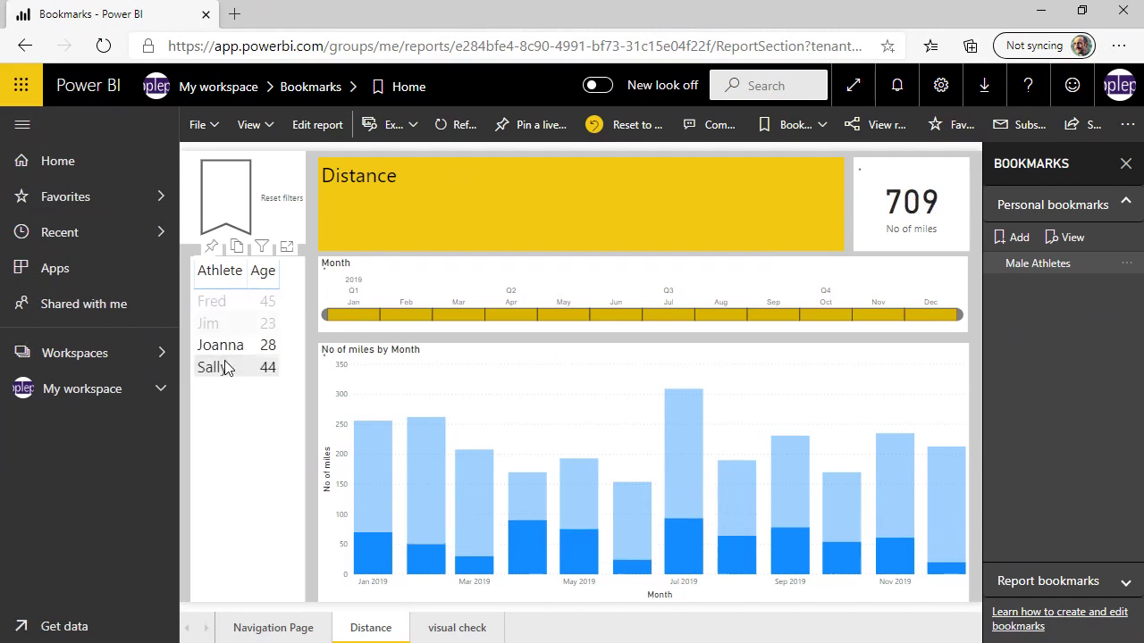
{"action": "left_click", "coordinate": [1024, 238]}
{"action": "type", "text": "Fe"}
{"action": "type", "text": "mail At"}
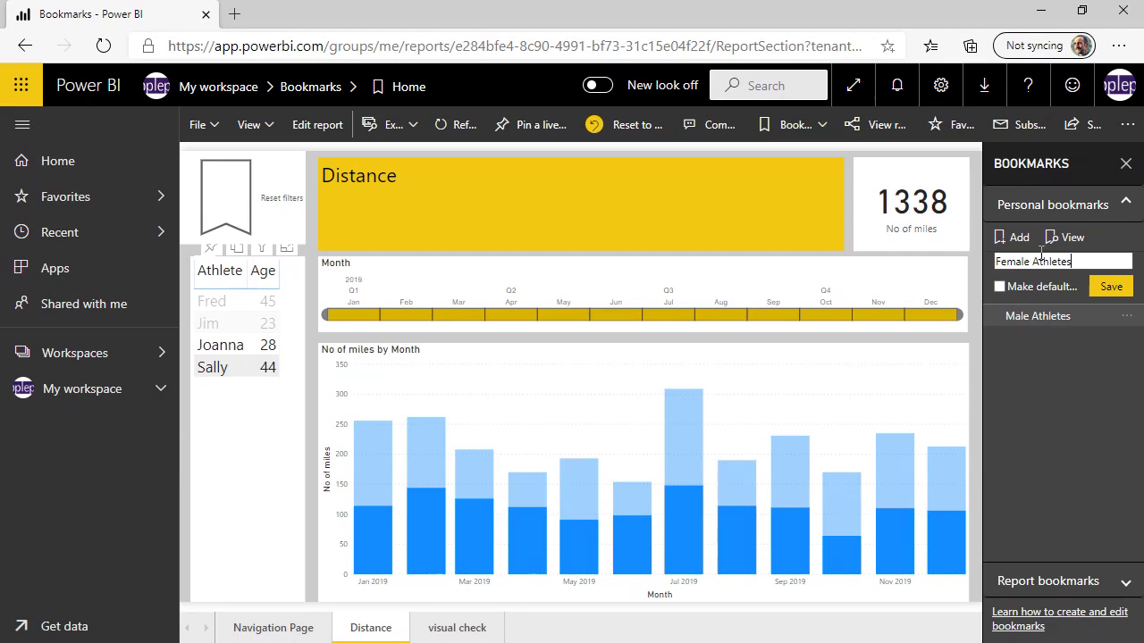
{"action": "left_click", "coordinate": [1041, 289]}
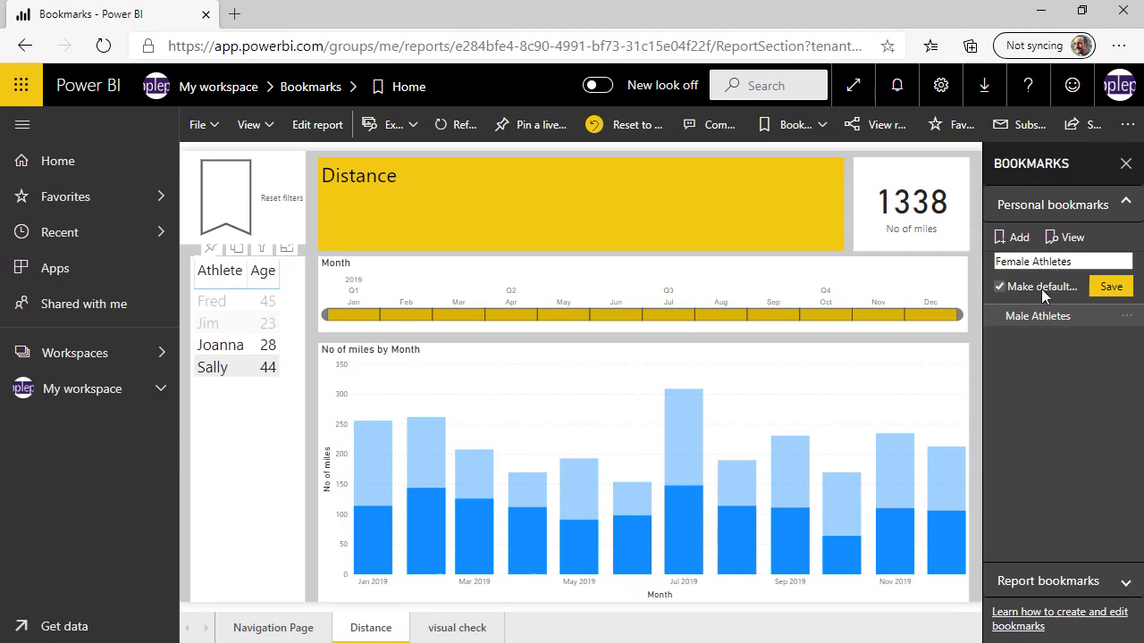
{"action": "left_click", "coordinate": [1117, 288]}
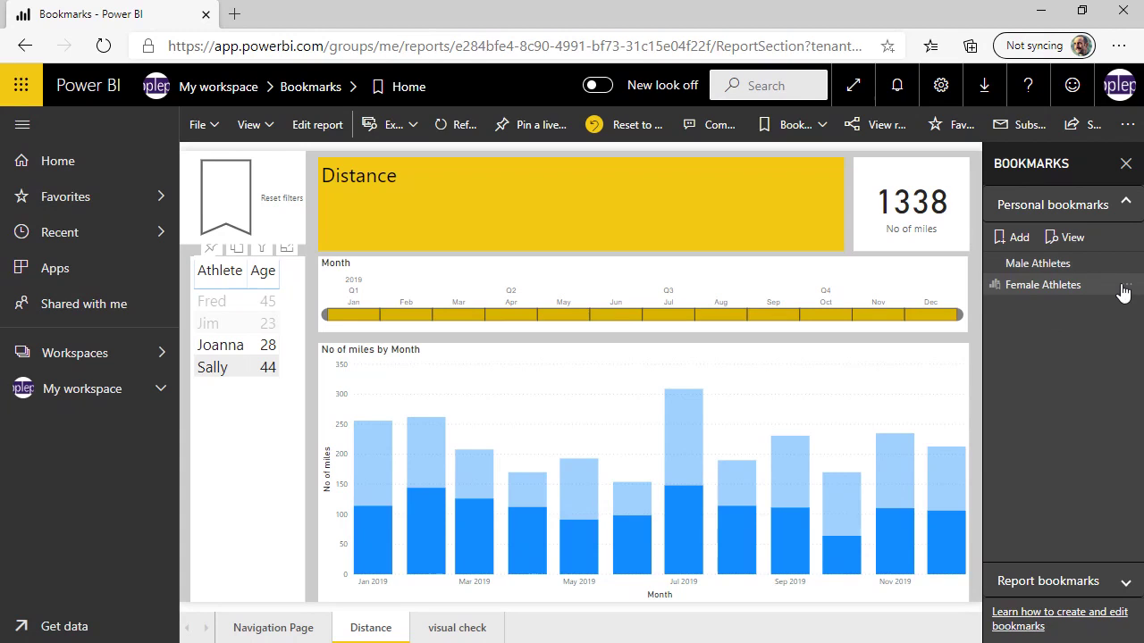
Leave the report for the Home page and reopen the Bookmarks report from My workspace to check its default view.
{"action": "left_click", "coordinate": [76, 394]}
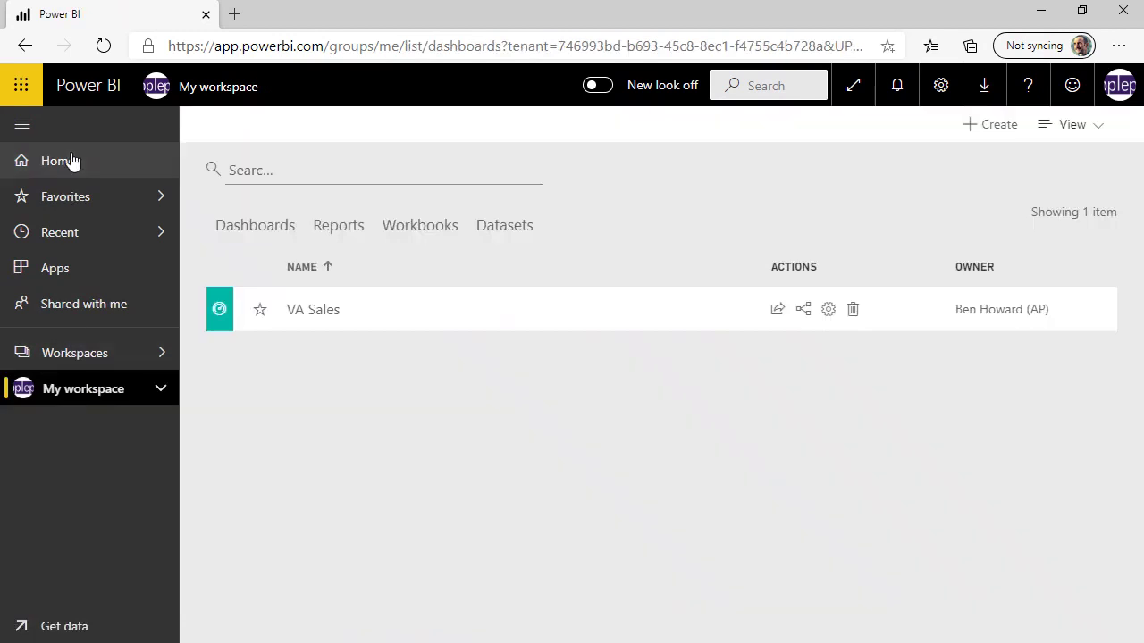
{"action": "left_click", "coordinate": [72, 161]}
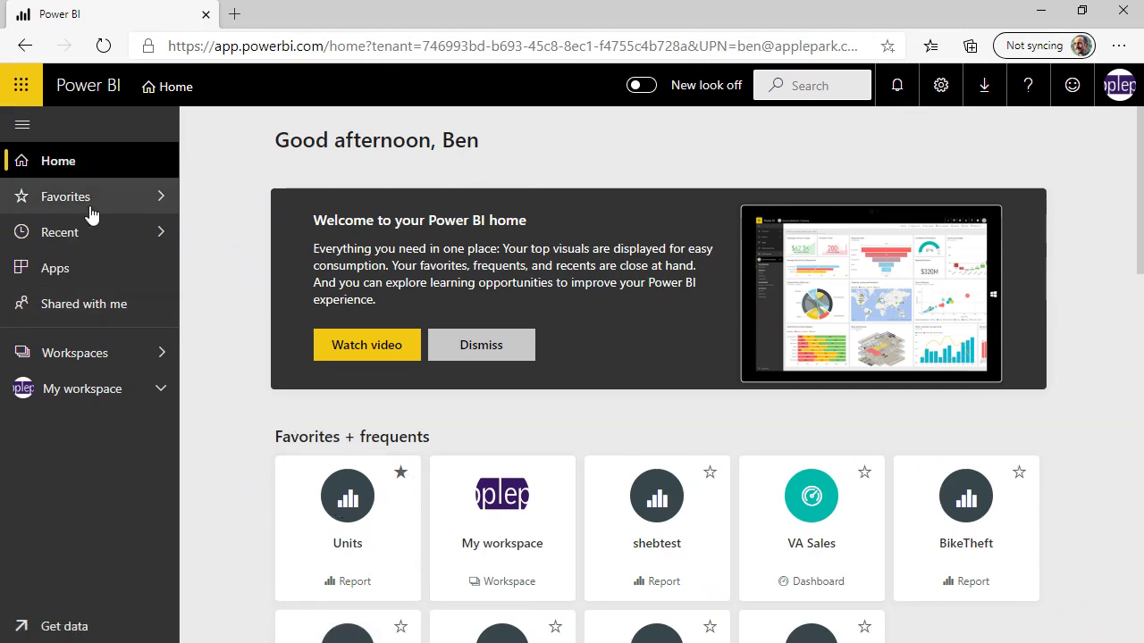
{"action": "left_click", "coordinate": [537, 533]}
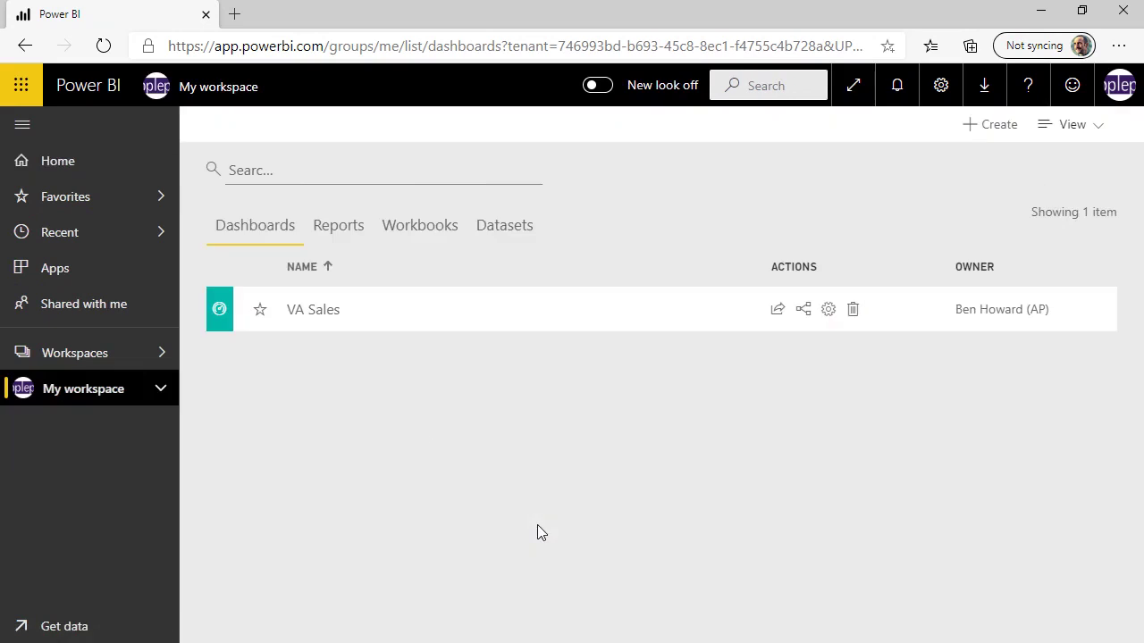
{"action": "left_click", "coordinate": [335, 237]}
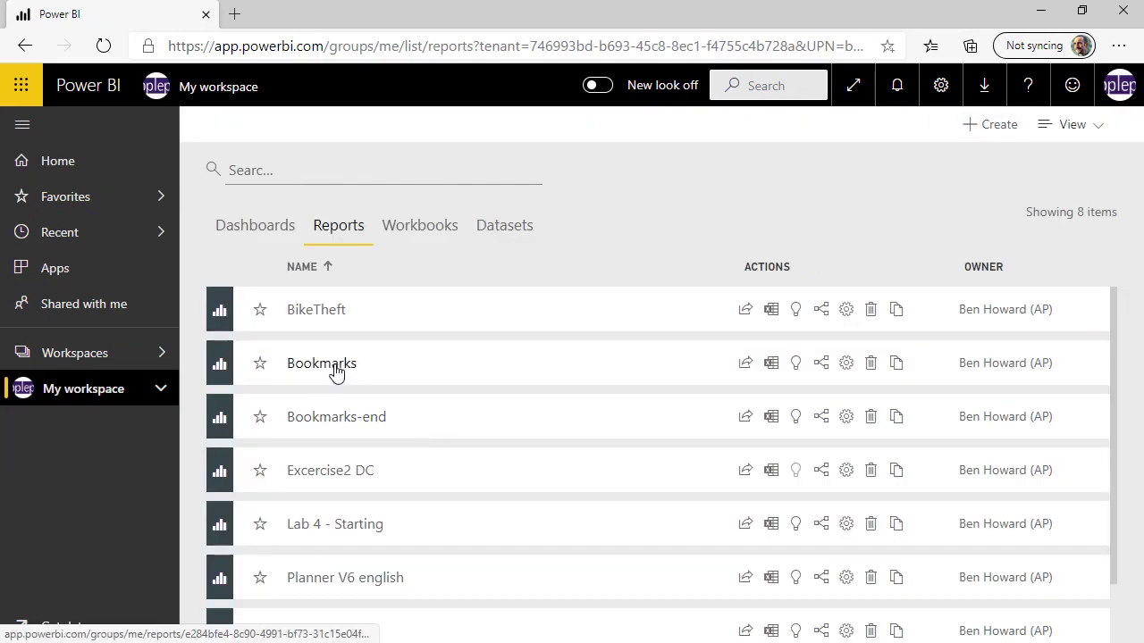
{"action": "left_click", "coordinate": [335, 368]}
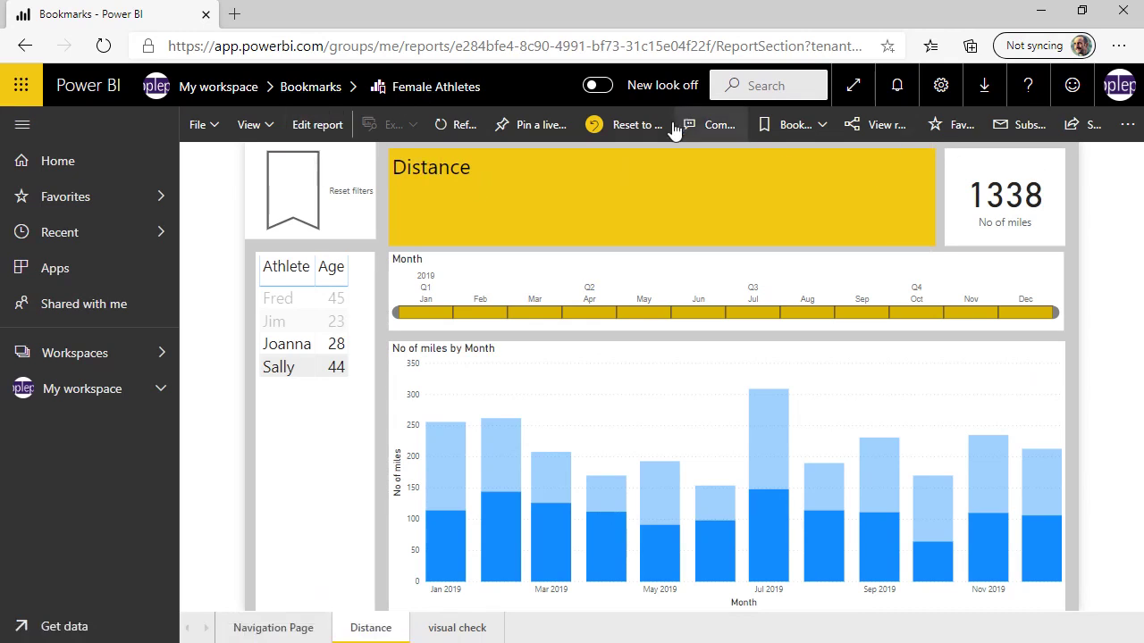
Apply the Male Athletes personal bookmark to the Distance page and show that bookmark's management options.
{"action": "left_click", "coordinate": [816, 129]}
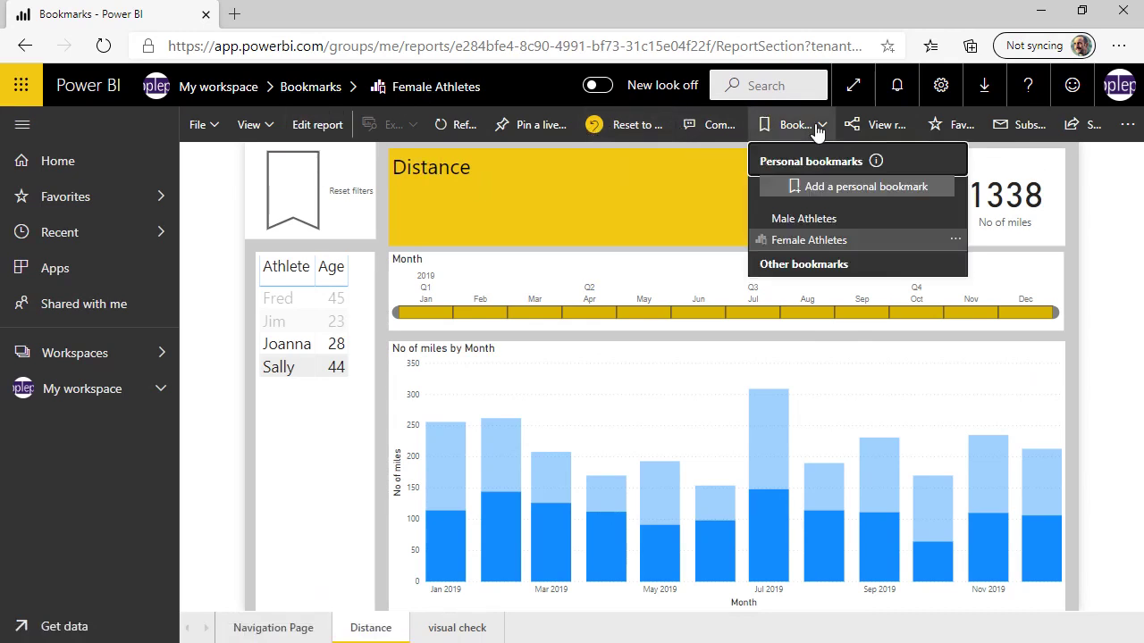
{"action": "left_click", "coordinate": [822, 220]}
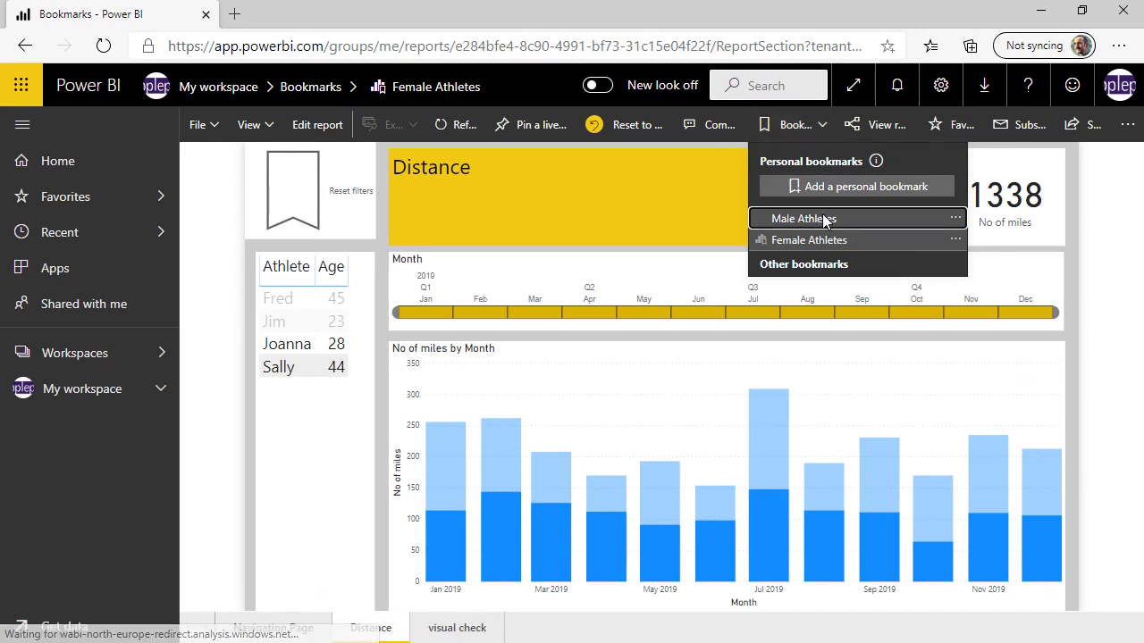
{"action": "left_click", "coordinate": [823, 127]}
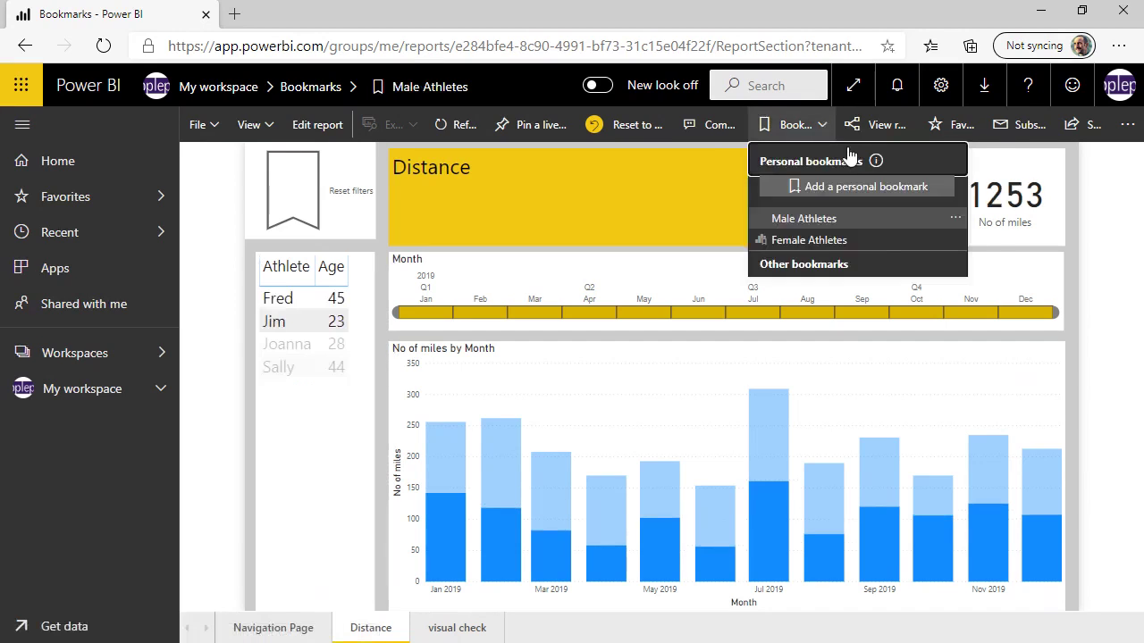
{"action": "left_click", "coordinate": [956, 219]}
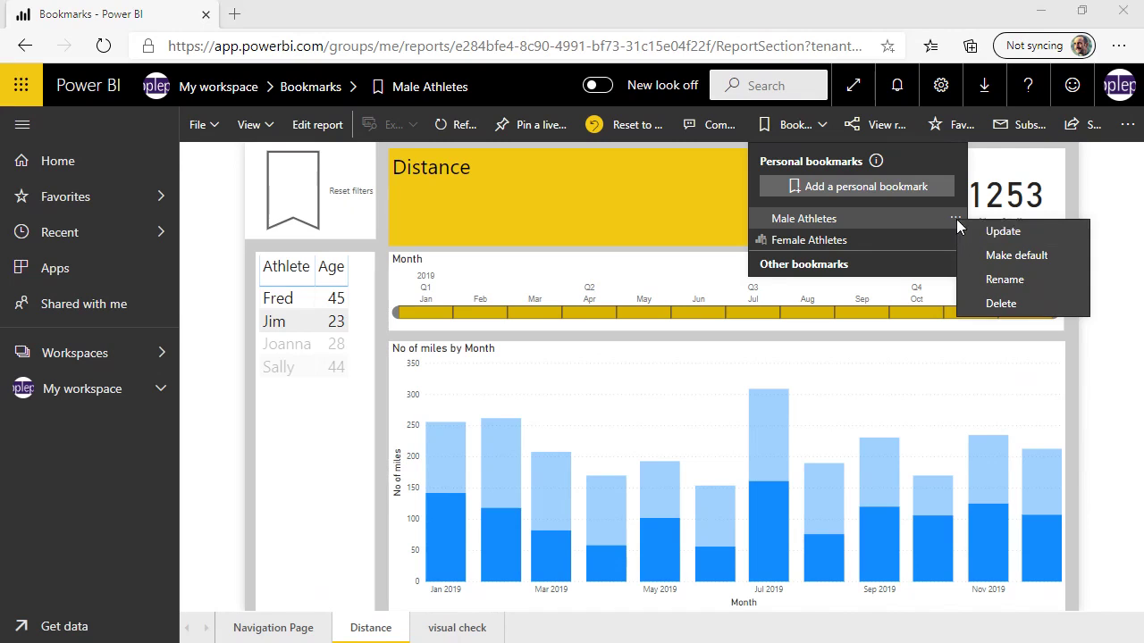
Switch to the Bookmarks.pptx presentation in PowerPoint, start the slide show from the Demo time slide and advance to Plan Carefully.
{"action": "key", "text": "alt+Tab"}
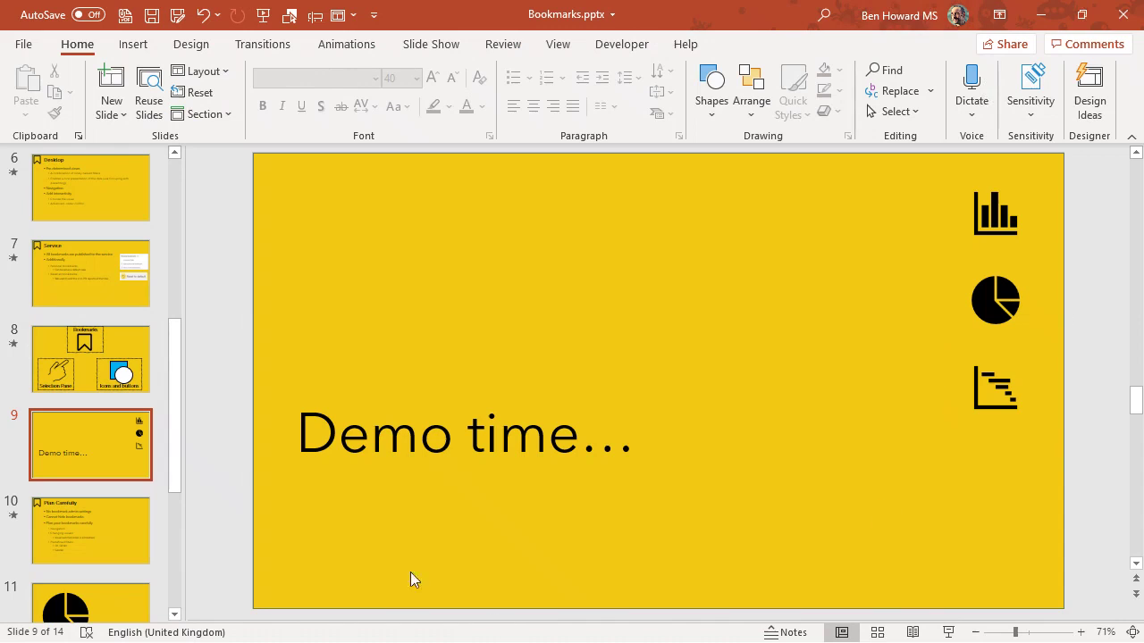
{"action": "left_click", "coordinate": [391, 516]}
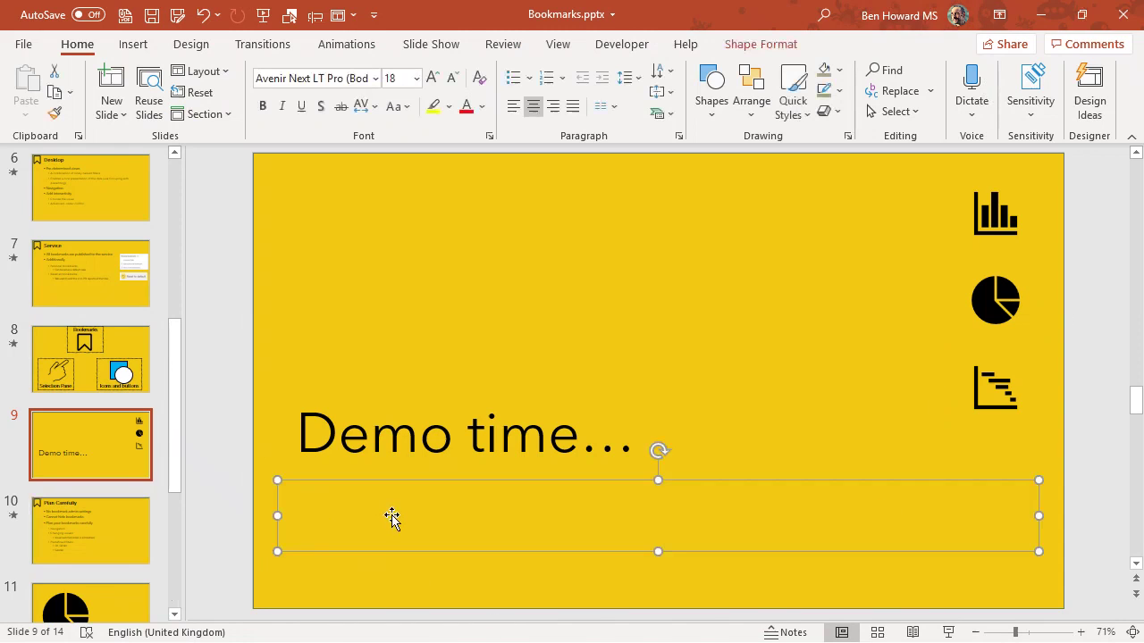
{"action": "key", "text": "shift+F5"}
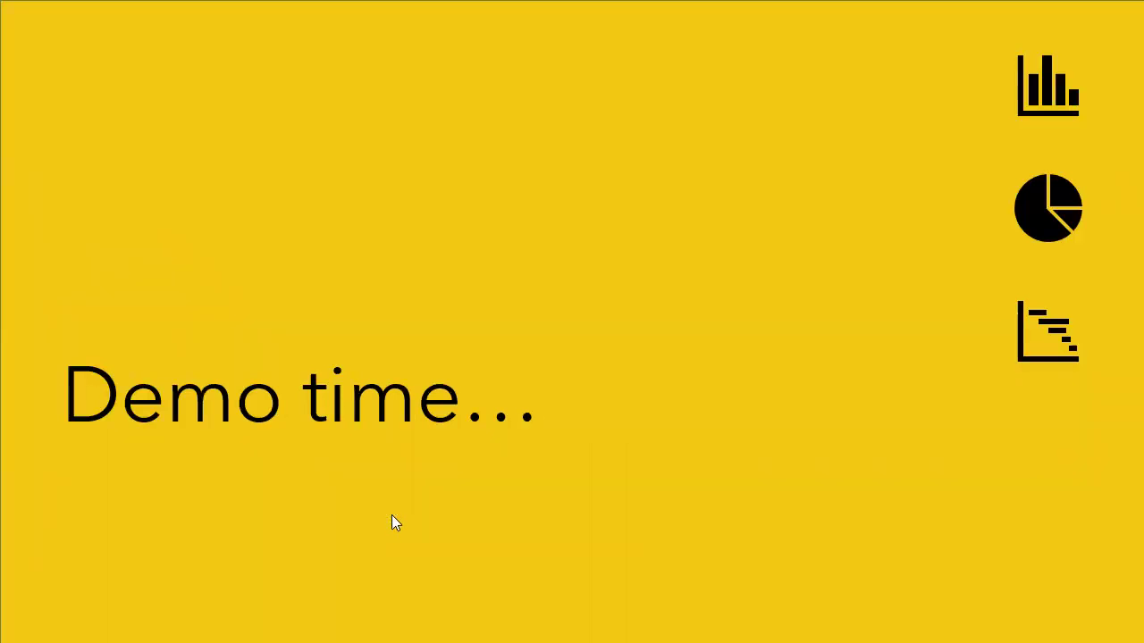
{"action": "key", "text": "Right"}
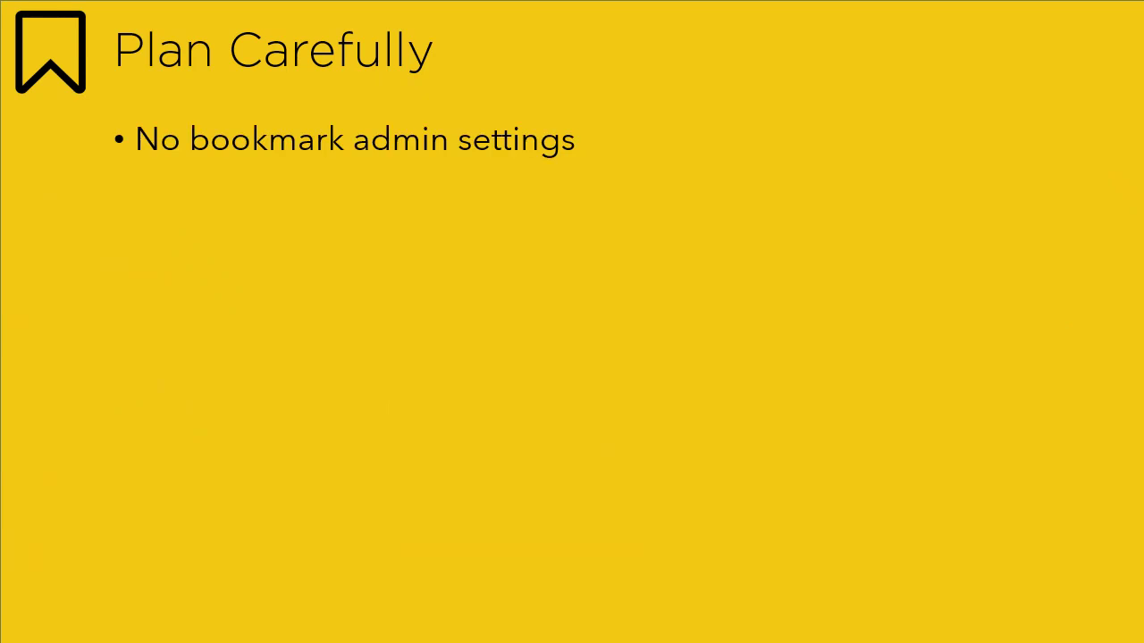